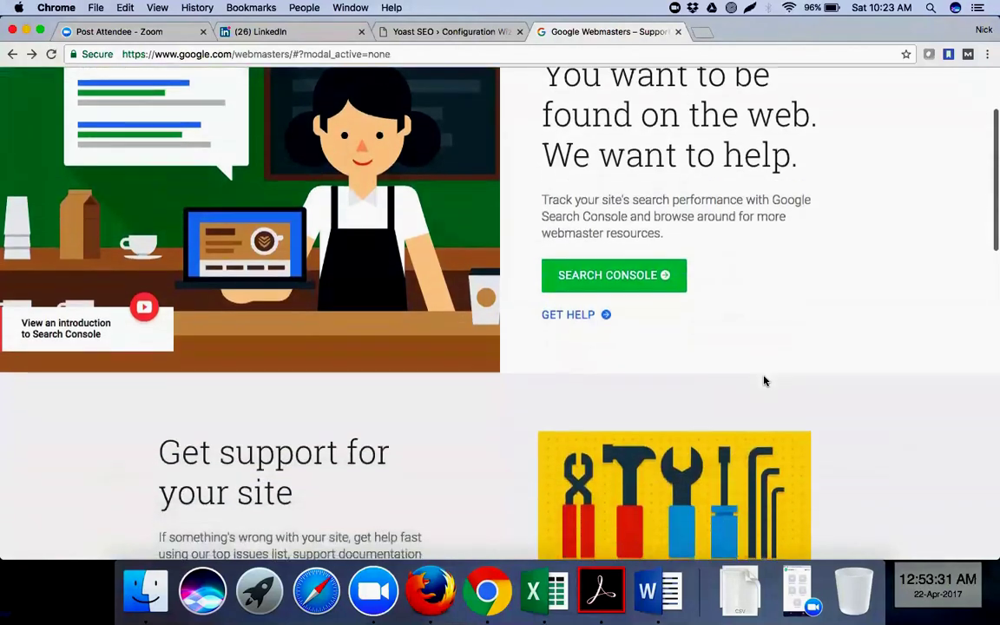
- Scroll through the Google Webmasters page and go to Google Search Console
{"action": "scroll", "coordinate": [764, 381], "scroll_direction": "down", "scroll_amount": 2}
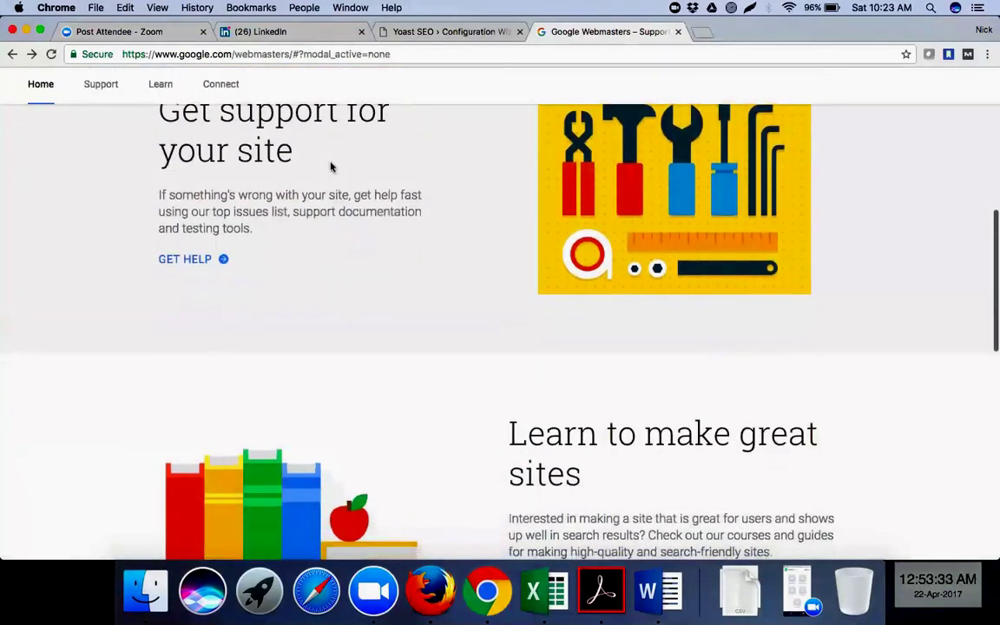
{"action": "scroll", "coordinate": [661, 270], "scroll_direction": "down", "scroll_amount": 4}
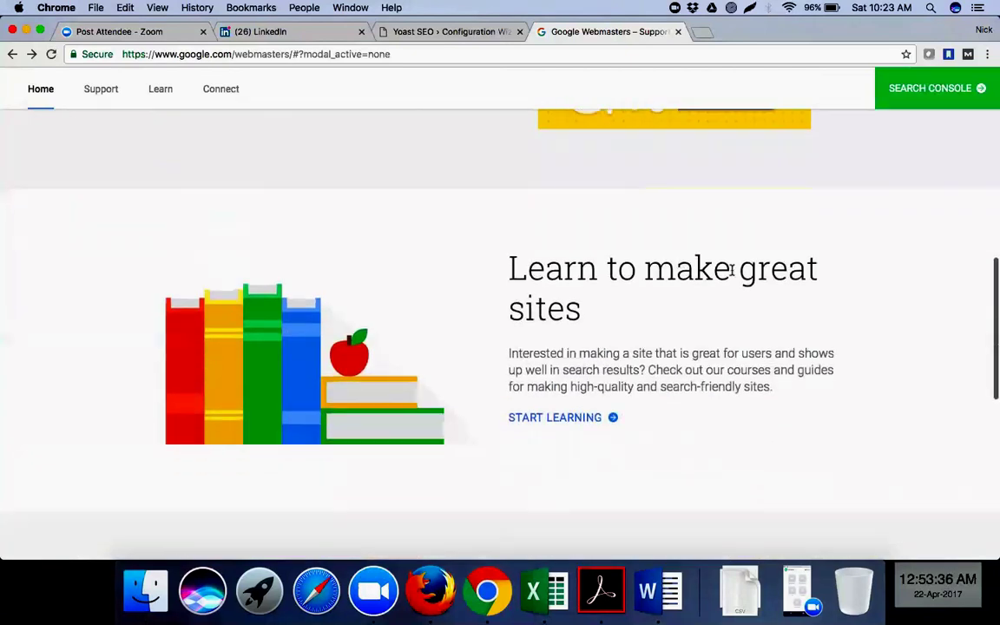
{"action": "scroll", "coordinate": [732, 272], "scroll_direction": "down", "scroll_amount": 1}
{"action": "scroll", "coordinate": [680, 323], "scroll_direction": "down", "scroll_amount": 4}
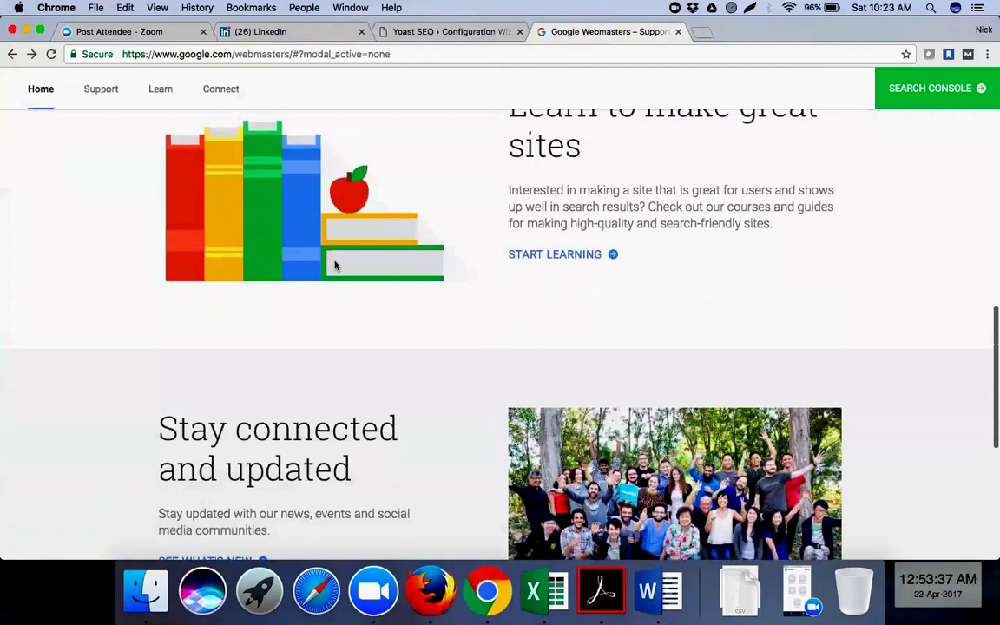
{"action": "scroll", "coordinate": [452, 265], "scroll_direction": "down", "scroll_amount": 3}
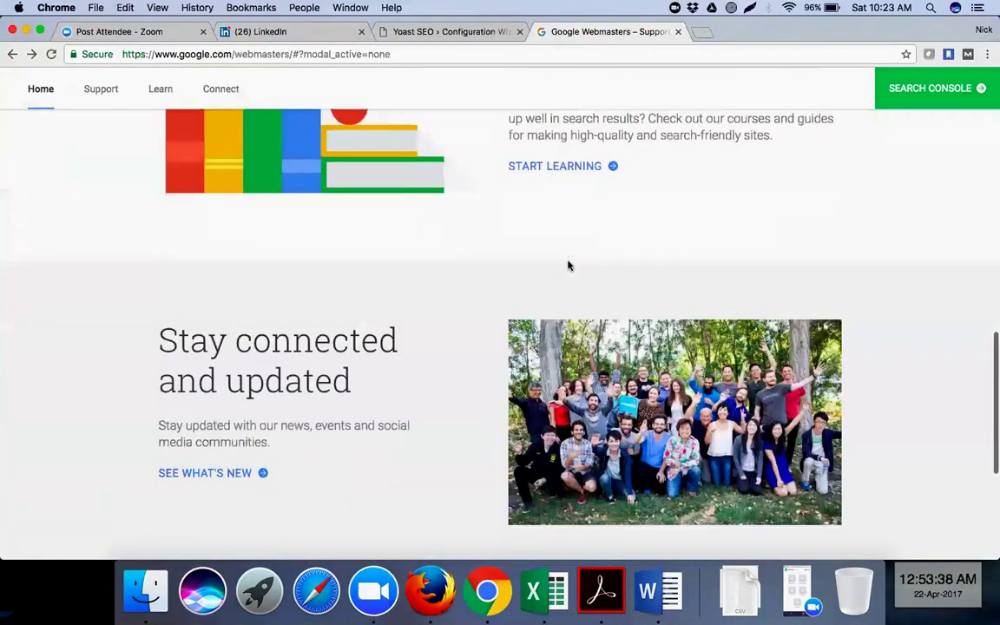
{"action": "scroll", "coordinate": [569, 266], "scroll_direction": "down", "scroll_amount": 5}
{"action": "scroll", "coordinate": [960, 104], "scroll_direction": "up", "scroll_amount": 10}
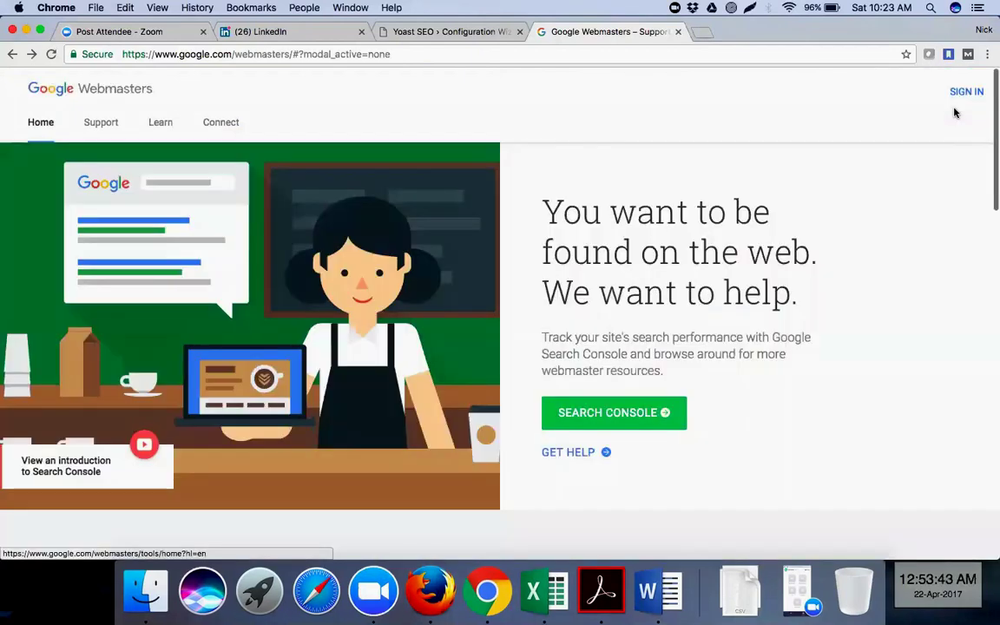
{"action": "left_click", "coordinate": [968, 93]}
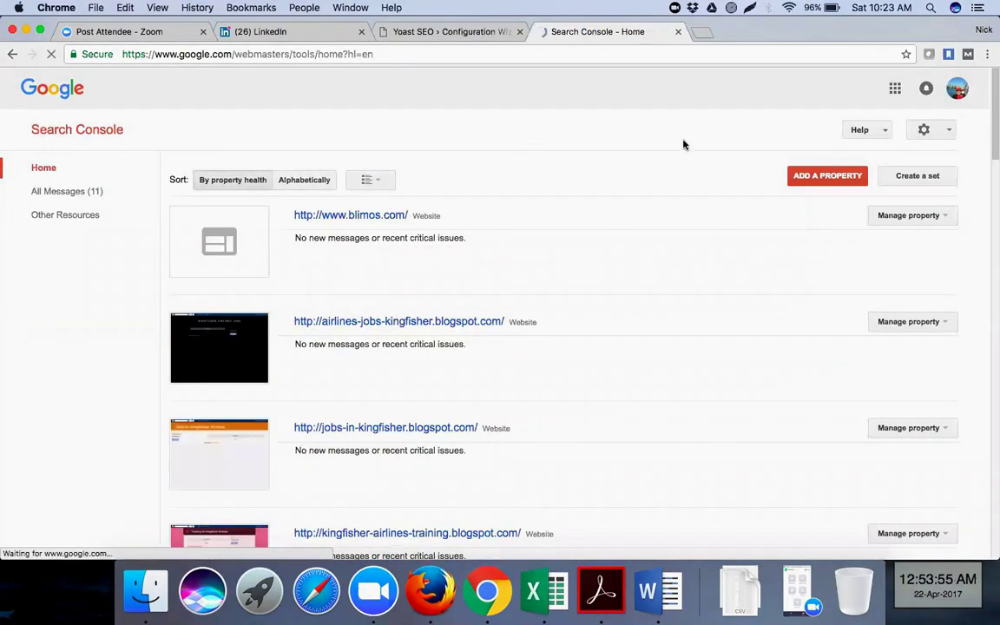
{"action": "left_click", "coordinate": [815, 180]}
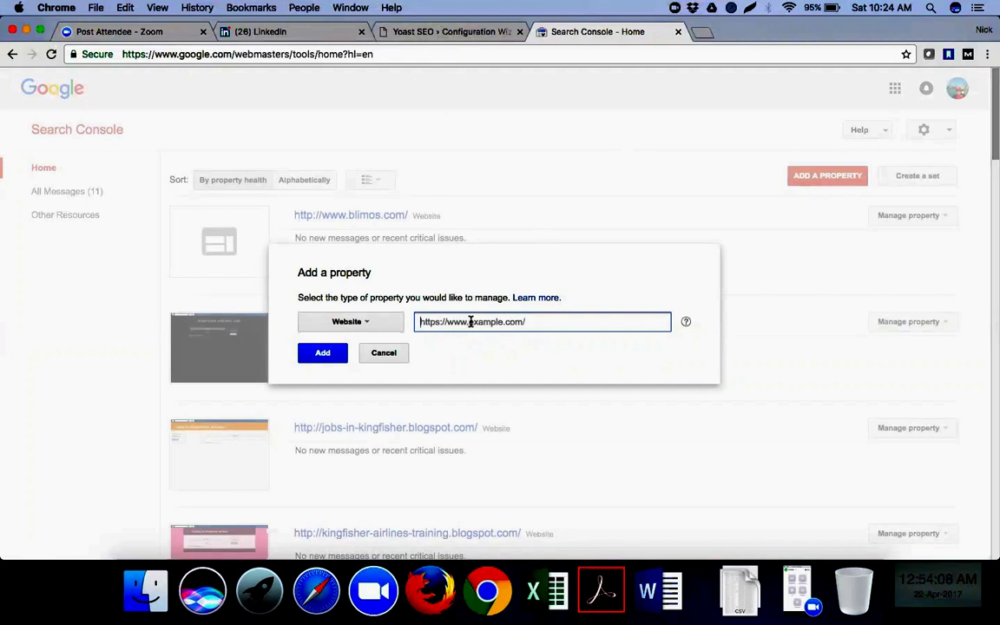
{"action": "left_click", "coordinate": [449, 33]}
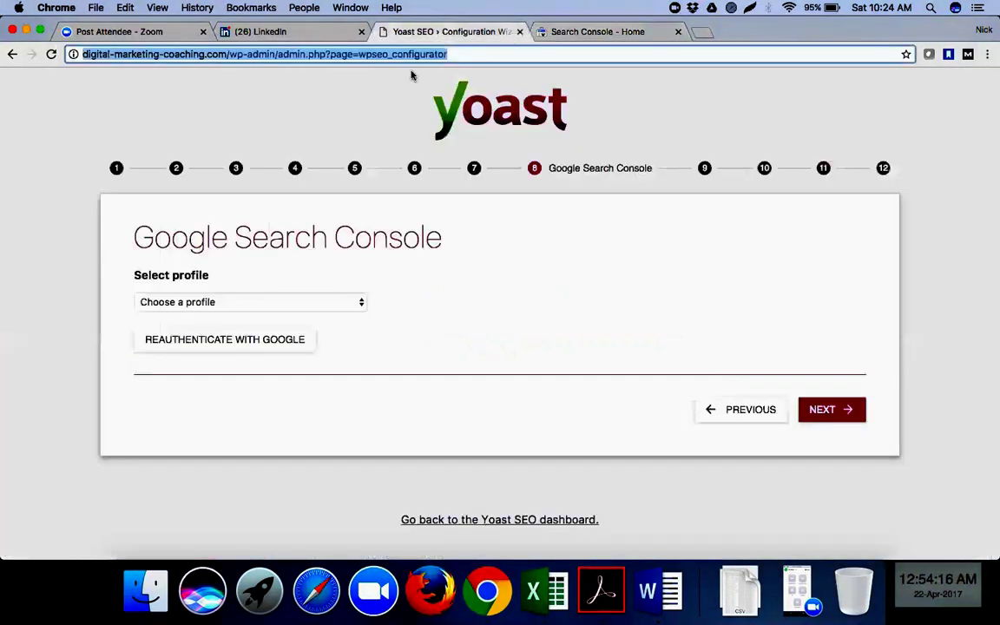
{"action": "left_click", "coordinate": [156, 54]}
{"action": "left_click_drag", "start_coordinate": [227, 54], "coordinate": [62, 54]}
{"action": "key", "text": "super+c"}
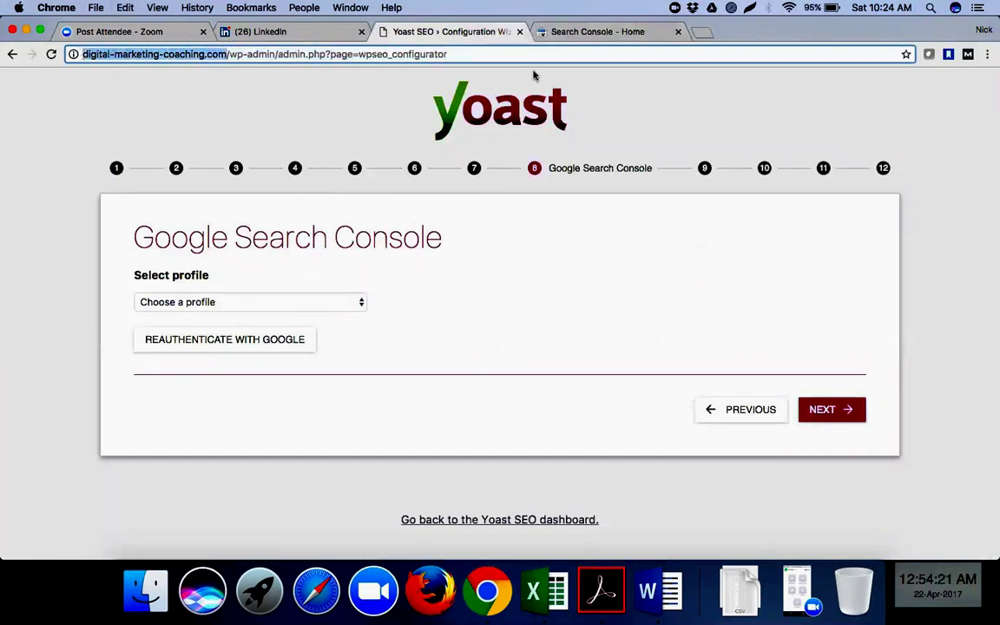
{"action": "left_click", "coordinate": [599, 31]}
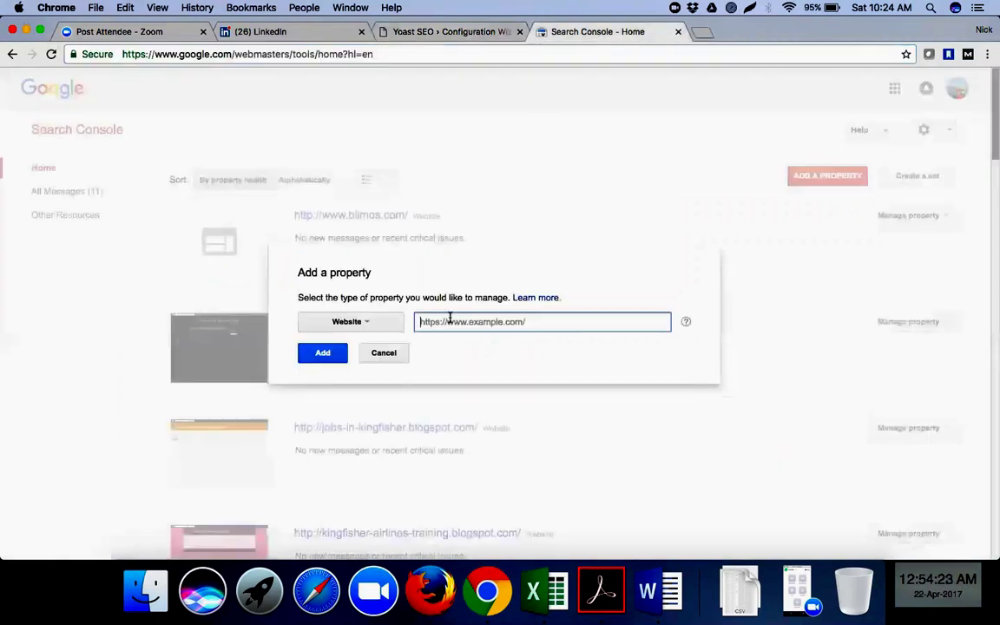
{"action": "key", "text": "super+v"}
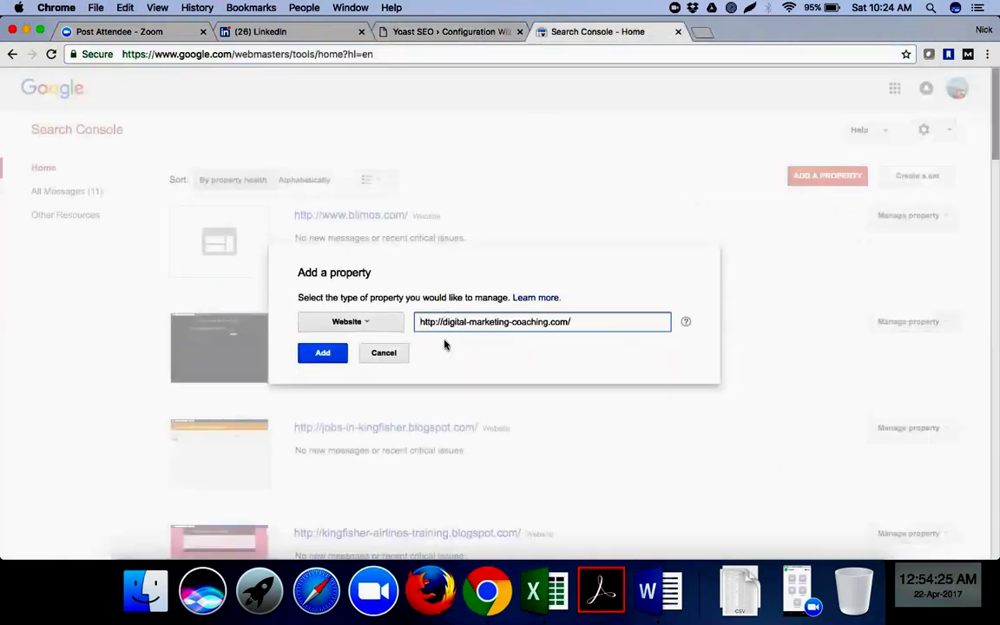
{"action": "left_click", "coordinate": [318, 356]}
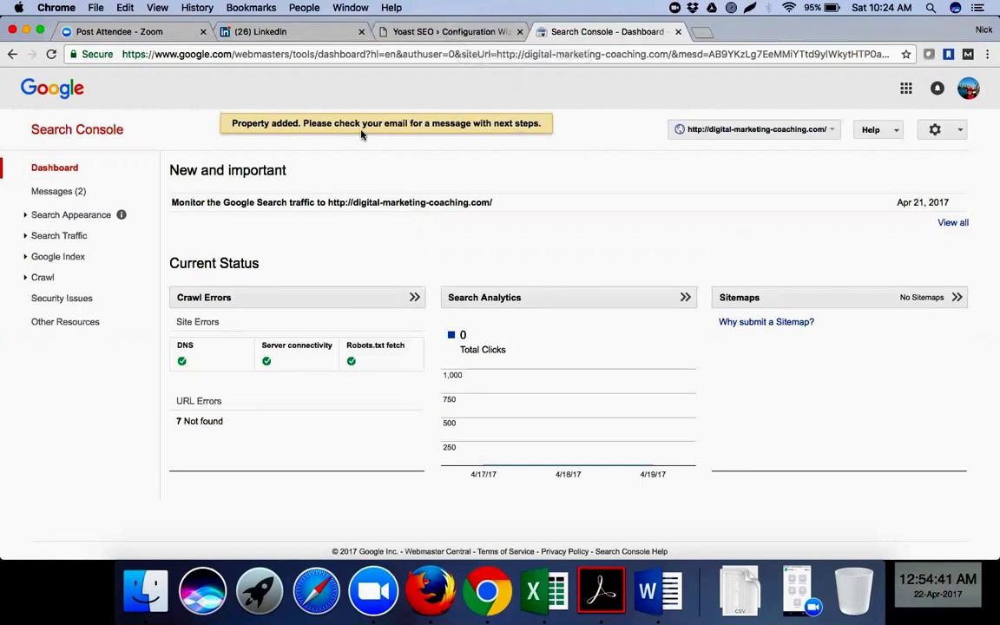
- View the two Search Console messages for digital-marketing-coaching.com, then return to the Yoast wizard
{"action": "left_click", "coordinate": [429, 35]}
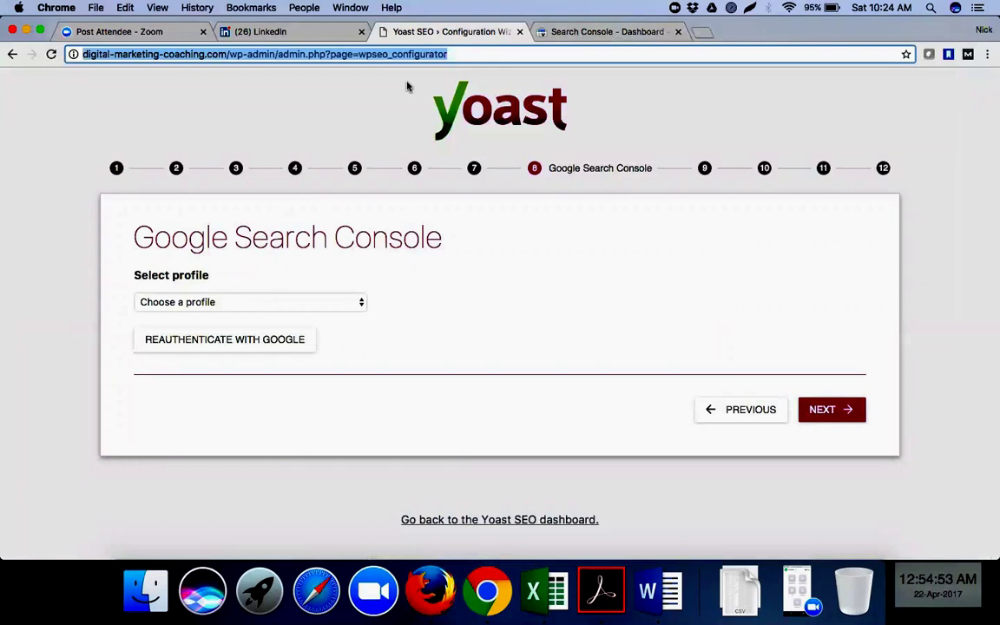
{"action": "left_click", "coordinate": [621, 33]}
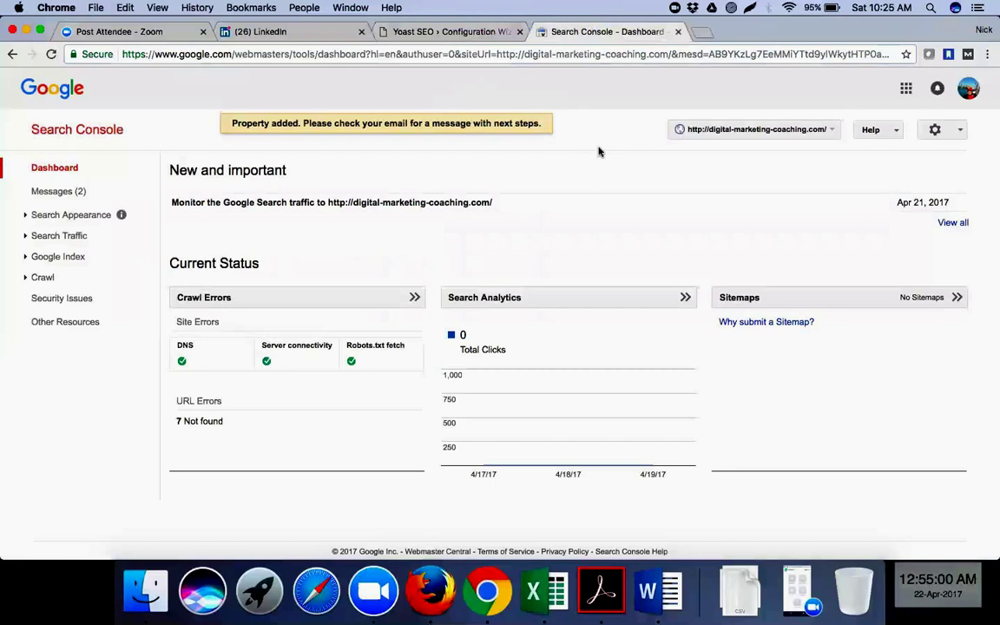
{"action": "left_click", "coordinate": [69, 197]}
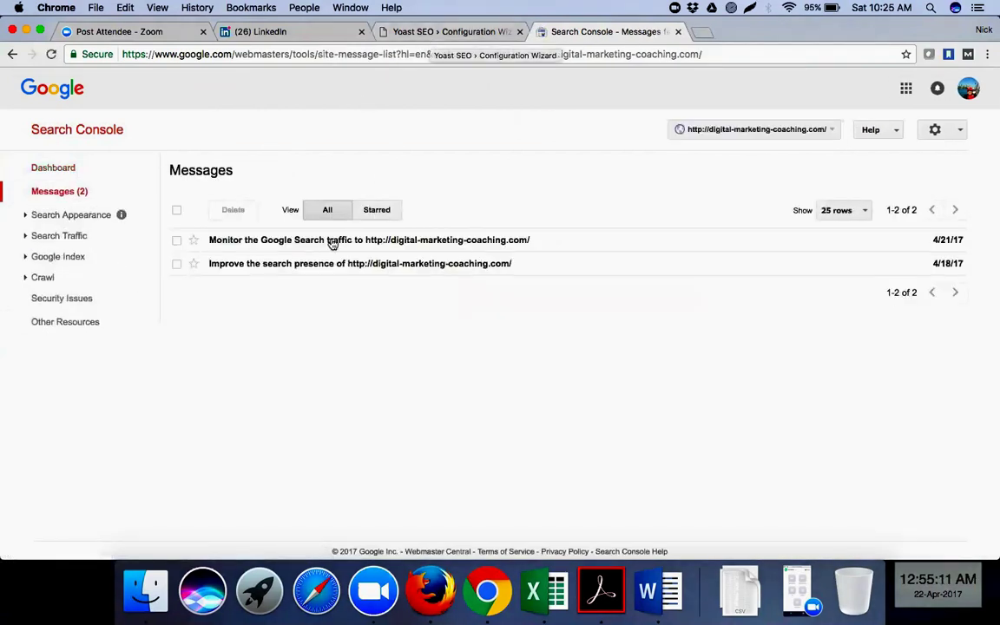
{"action": "left_click", "coordinate": [444, 33]}
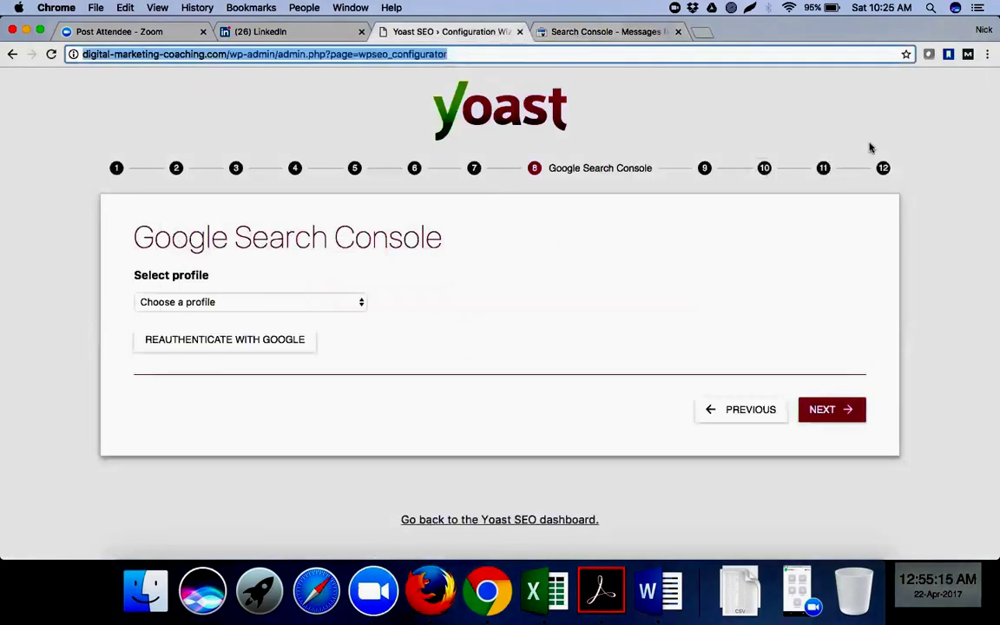
- Advance through Title settings, keeping the website name and '-' separator, to the Newsletter step
{"action": "left_click", "coordinate": [829, 415]}
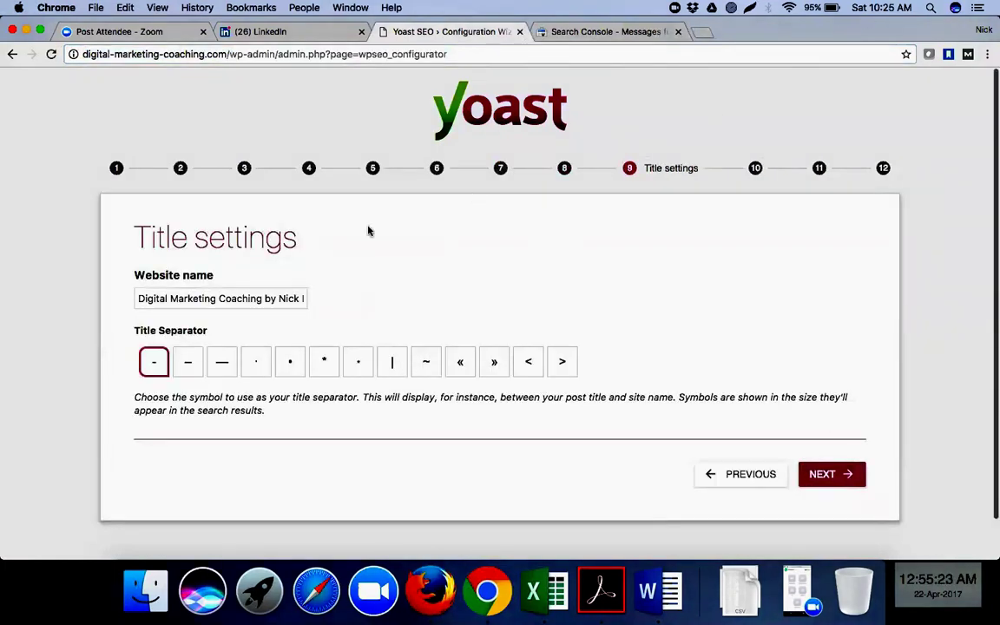
{"action": "left_click", "coordinate": [274, 298]}
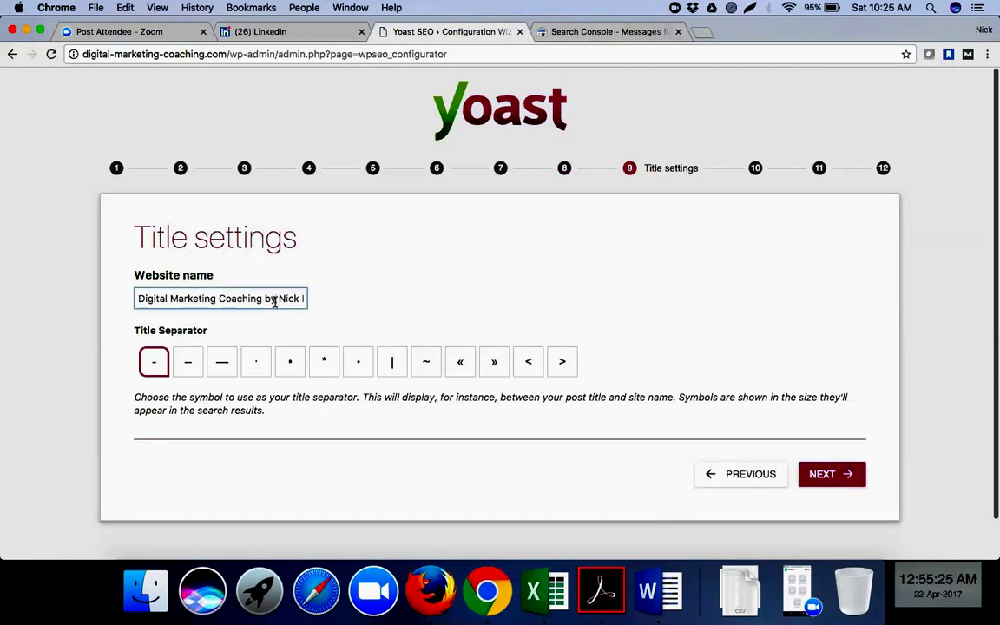
{"action": "key", "text": "End"}
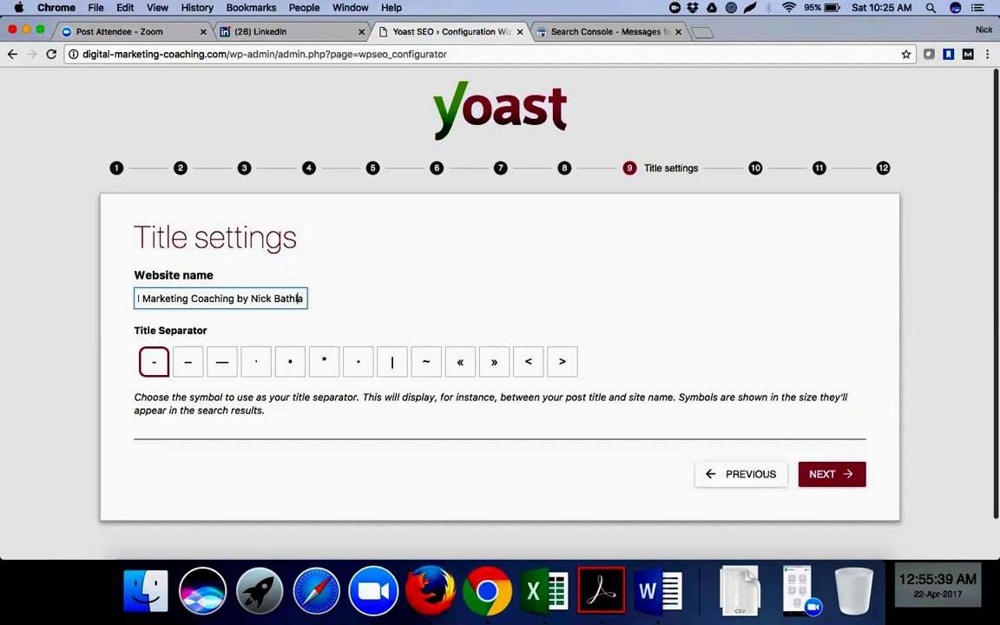
{"action": "left_click", "coordinate": [813, 479]}
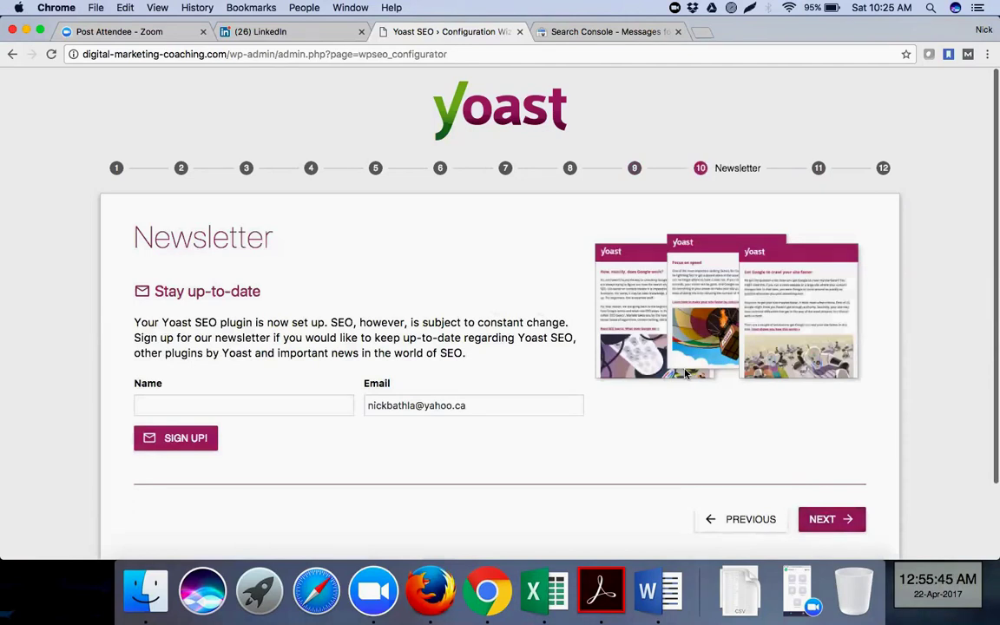
- Enter a first name in the newsletter Name field
{"action": "left_click", "coordinate": [232, 399]}
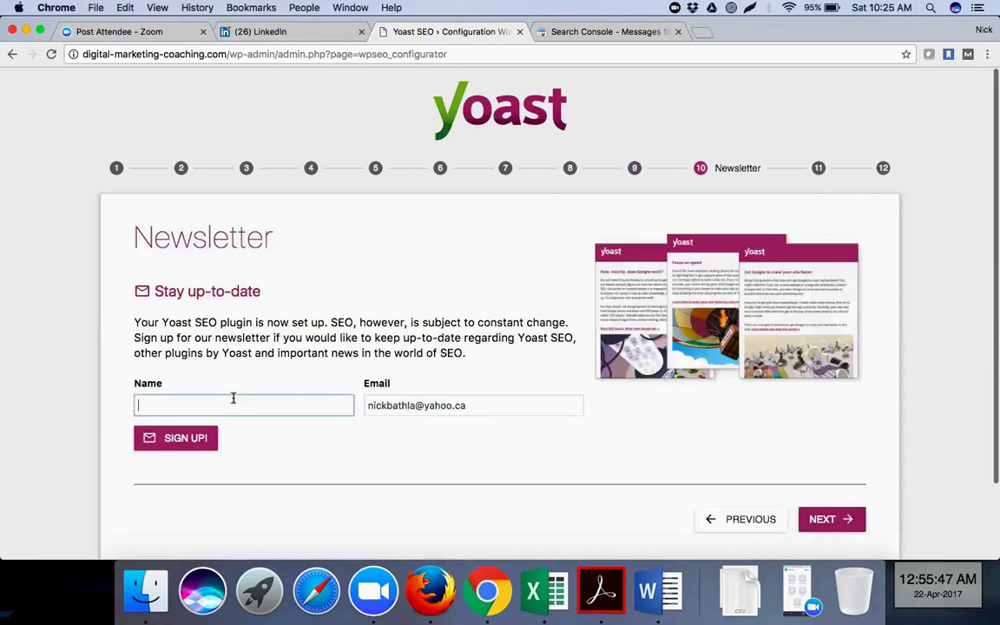
{"action": "type", "text": "Nick"}
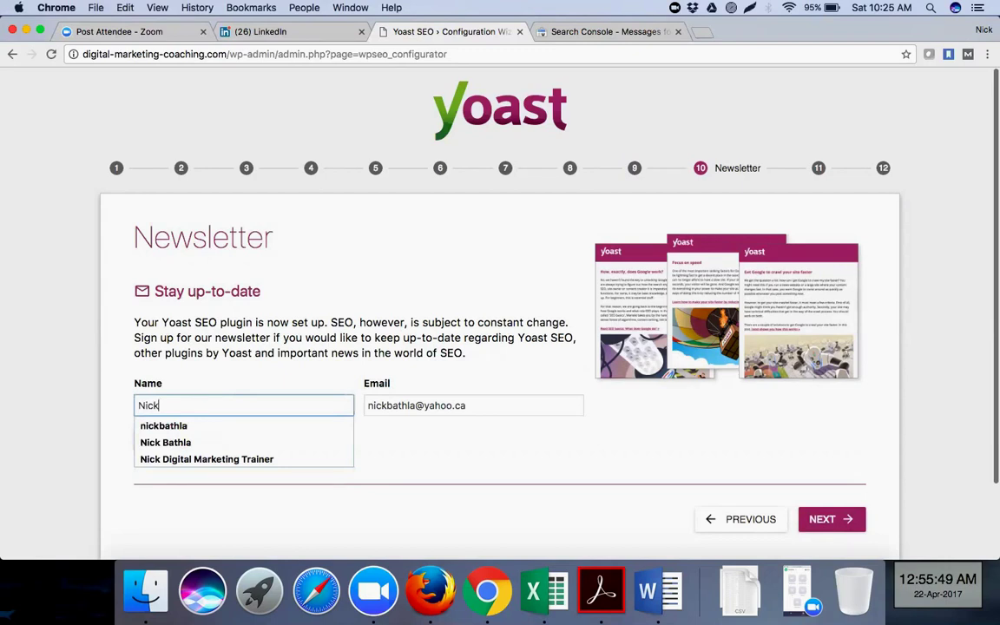
{"action": "left_click", "coordinate": [400, 449]}
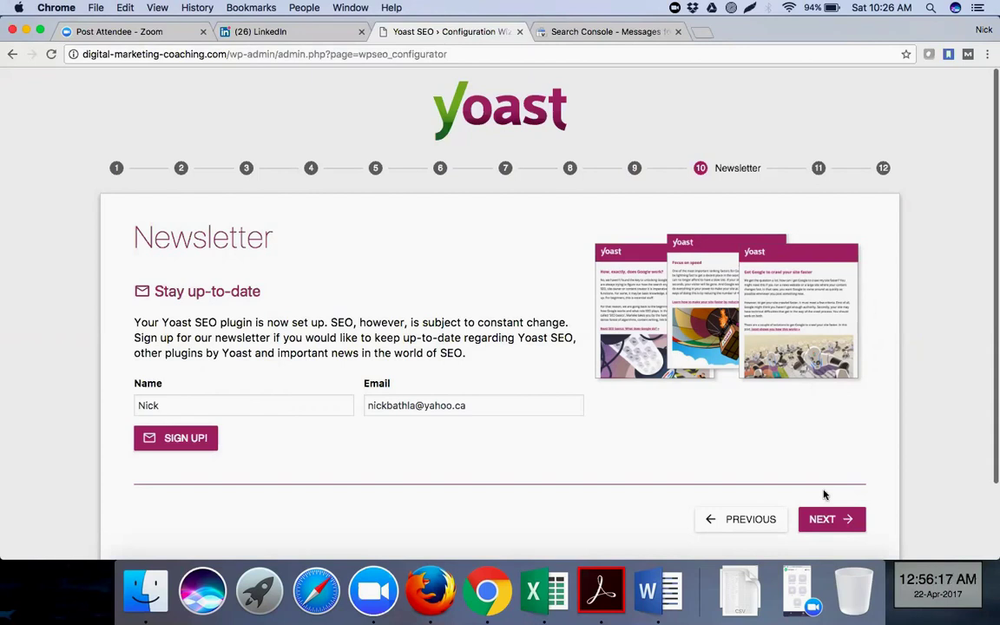
- Continue past the Newsletter and You might like steps to reach Success
{"action": "left_click", "coordinate": [835, 529]}
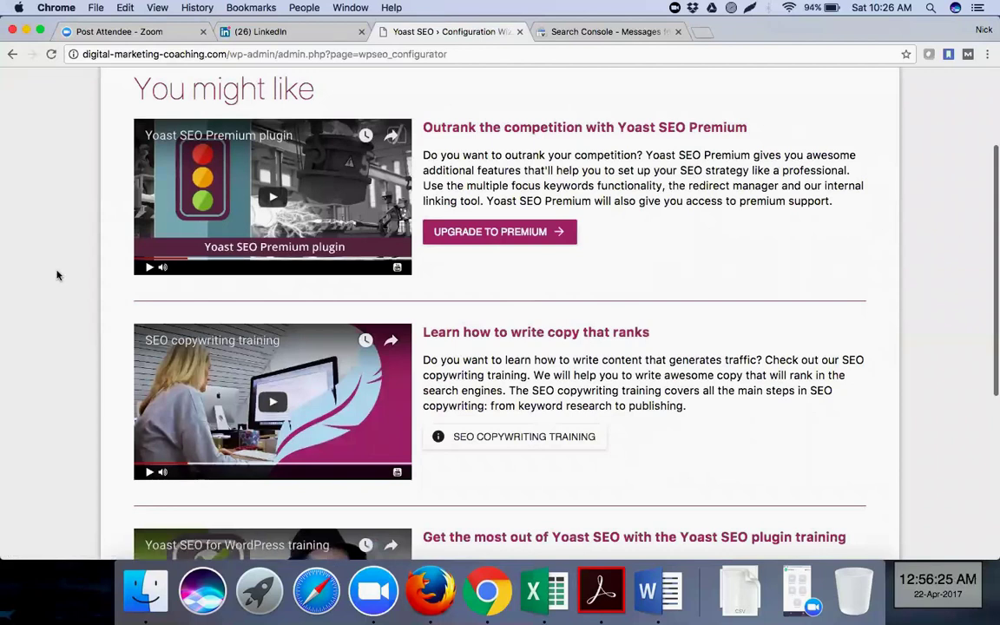
{"action": "scroll", "coordinate": [462, 319], "scroll_direction": "up", "scroll_amount": 2}
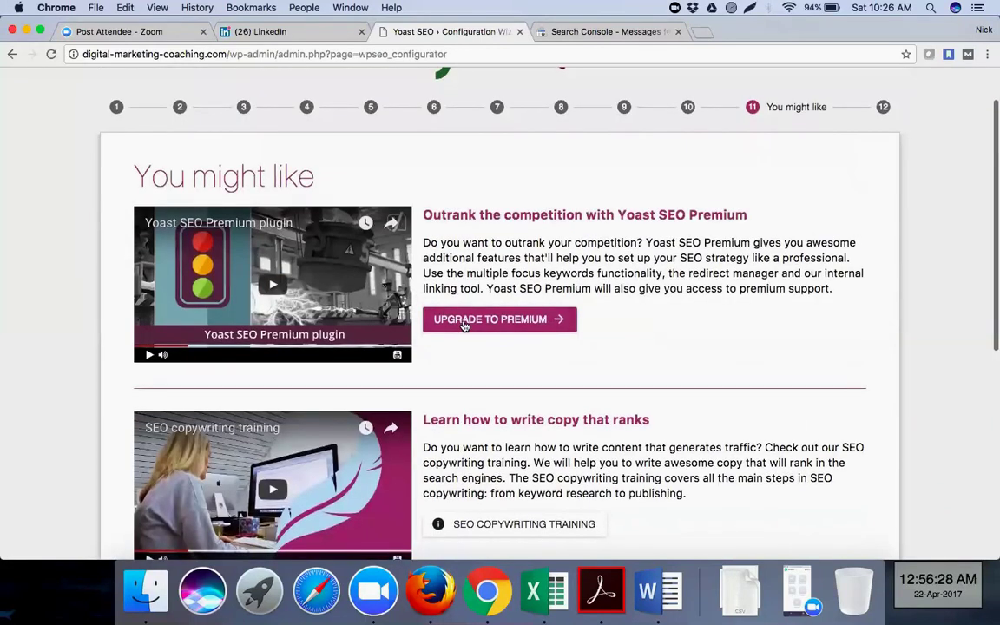
{"action": "scroll", "coordinate": [508, 356], "scroll_direction": "down", "scroll_amount": 1}
{"action": "scroll", "coordinate": [508, 357], "scroll_direction": "down", "scroll_amount": 5}
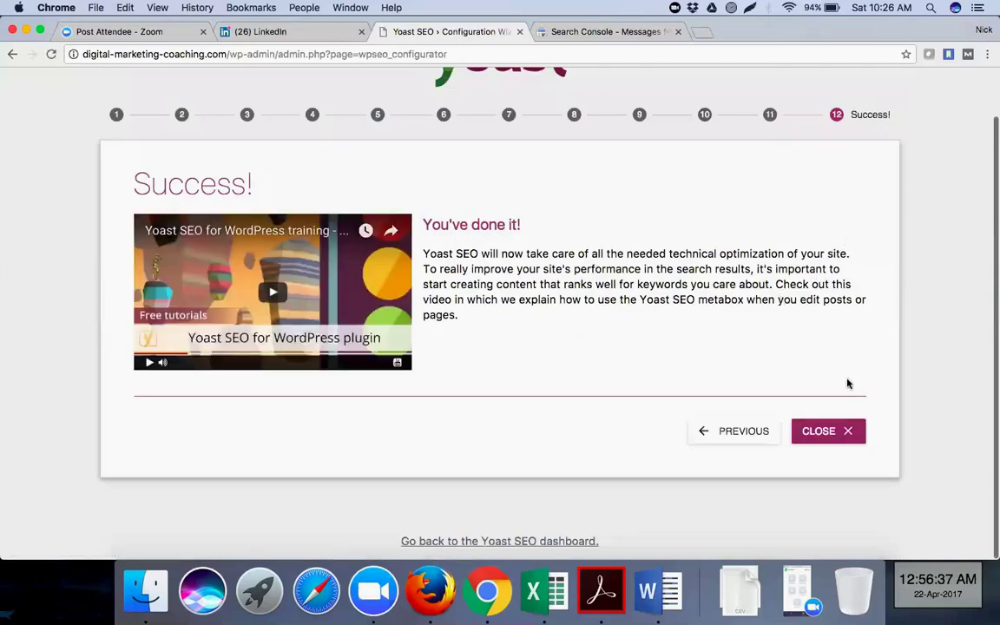
- Close the wizard and show the Features tab of Yoast SEO's General settings
{"action": "left_click", "coordinate": [824, 433]}
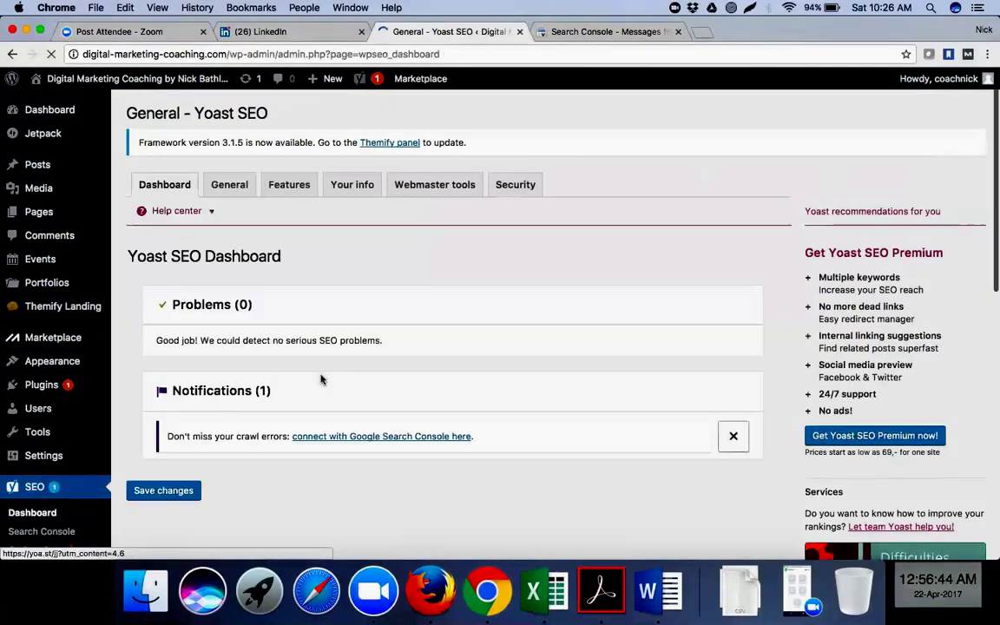
{"action": "scroll", "coordinate": [208, 386], "scroll_direction": "down", "scroll_amount": 3}
{"action": "scroll", "coordinate": [187, 390], "scroll_direction": "up", "scroll_amount": 3}
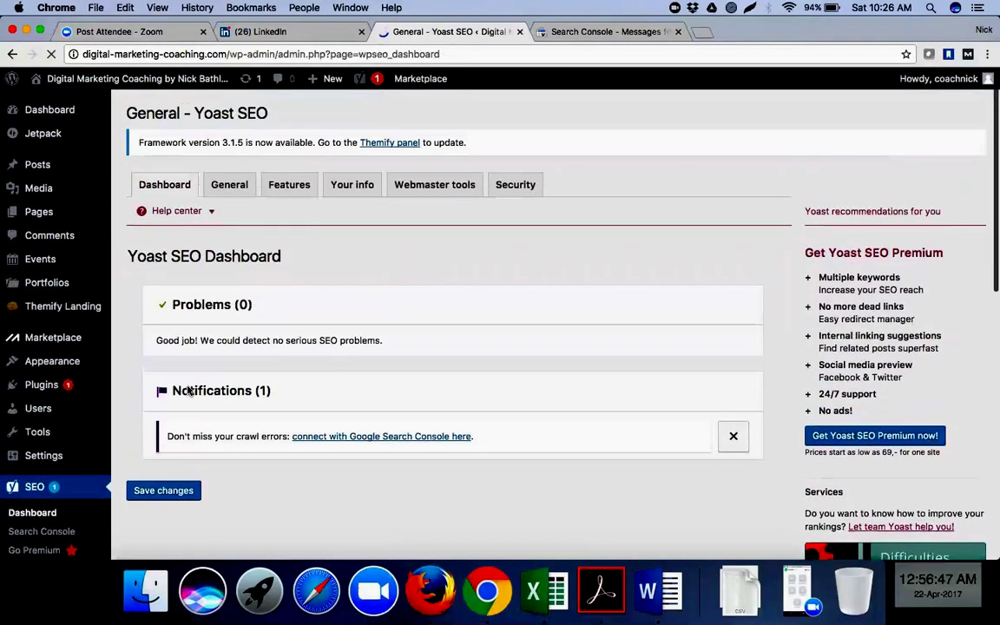
{"action": "left_click", "coordinate": [228, 192]}
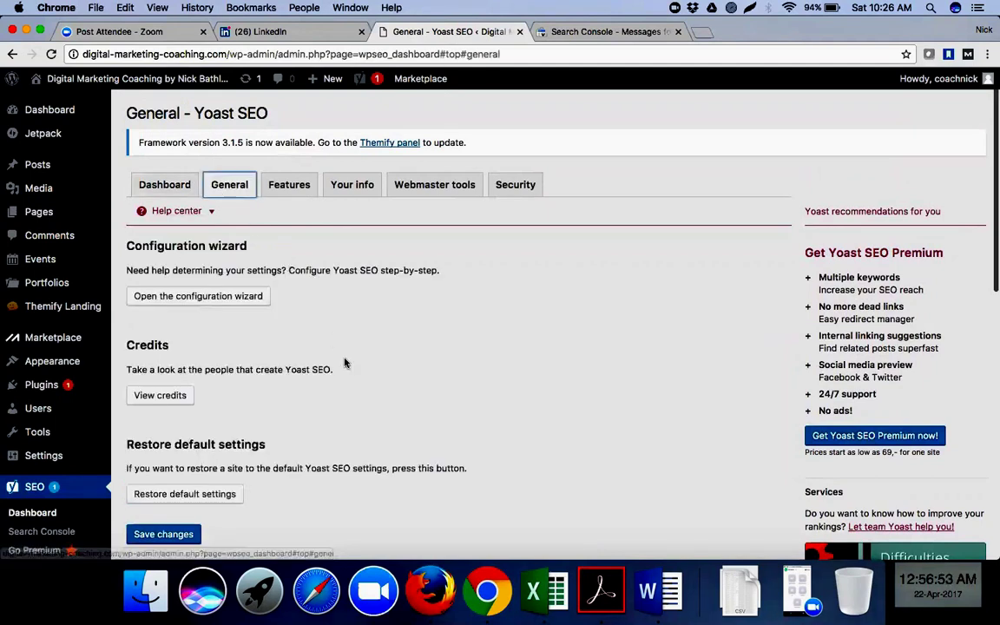
{"action": "scroll", "coordinate": [346, 361], "scroll_direction": "down", "scroll_amount": 3}
{"action": "scroll", "coordinate": [345, 361], "scroll_direction": "up", "scroll_amount": 3}
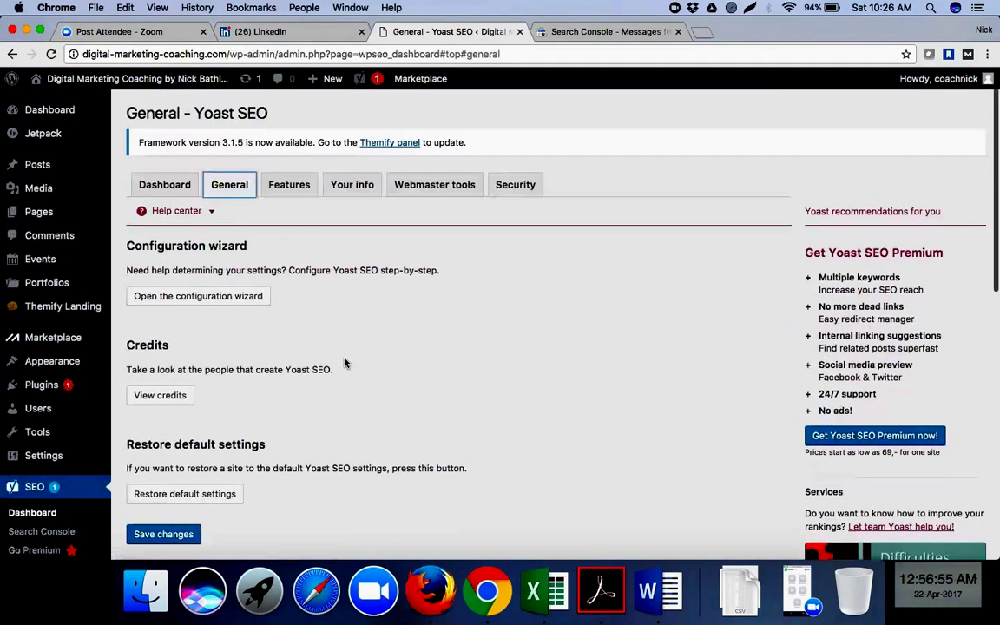
{"action": "left_click", "coordinate": [290, 188]}
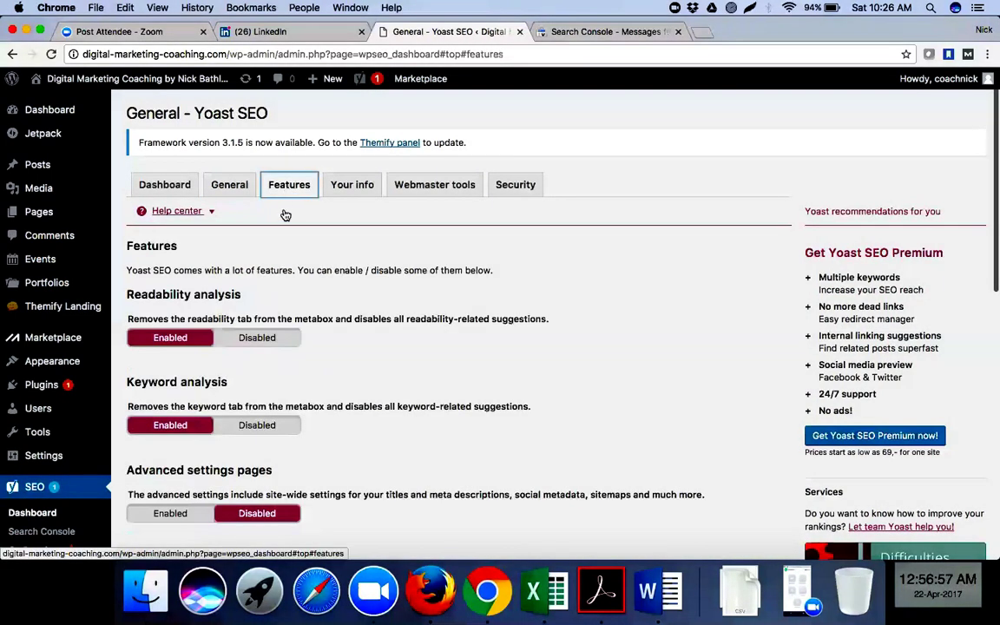
- Set Advanced settings pages to Enabled and save the feature settings
{"action": "scroll", "coordinate": [314, 304], "scroll_direction": "down", "scroll_amount": 3}
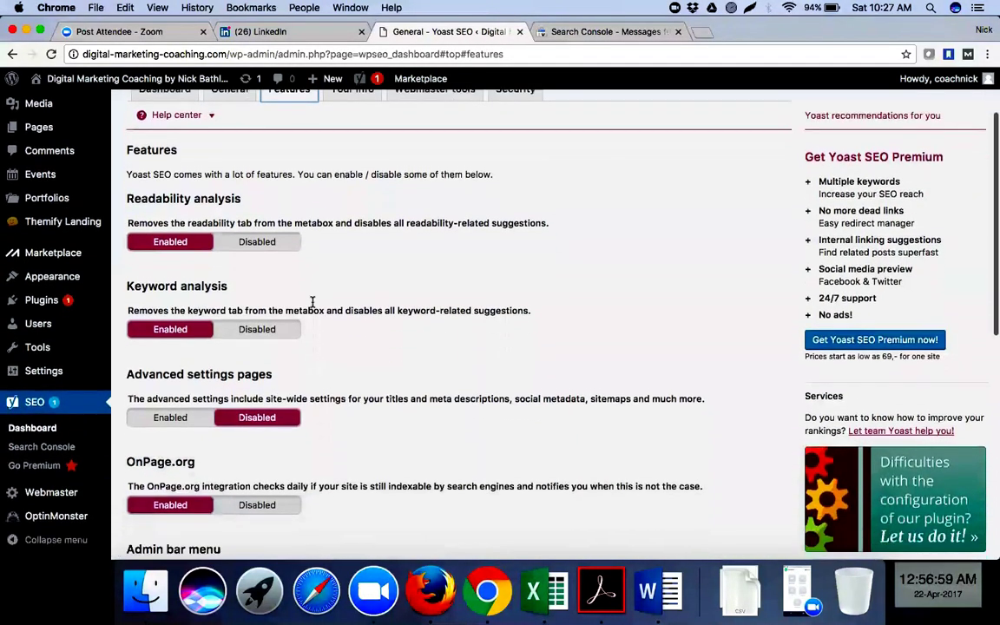
{"action": "scroll", "coordinate": [313, 301], "scroll_direction": "up", "scroll_amount": 1}
{"action": "scroll", "coordinate": [313, 303], "scroll_direction": "up", "scroll_amount": 2}
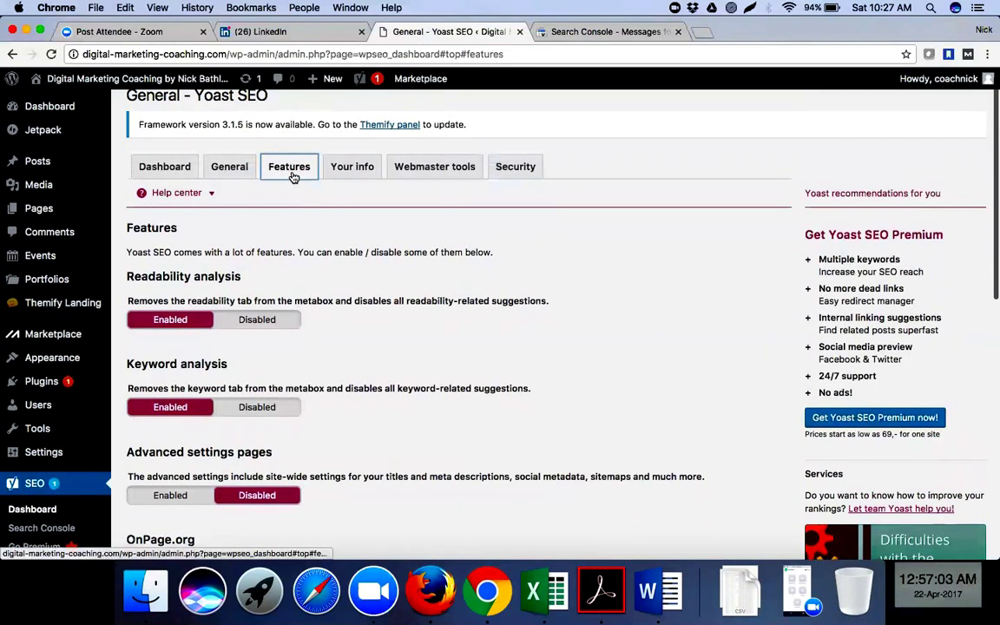
{"action": "scroll", "coordinate": [357, 297], "scroll_direction": "down", "scroll_amount": 3}
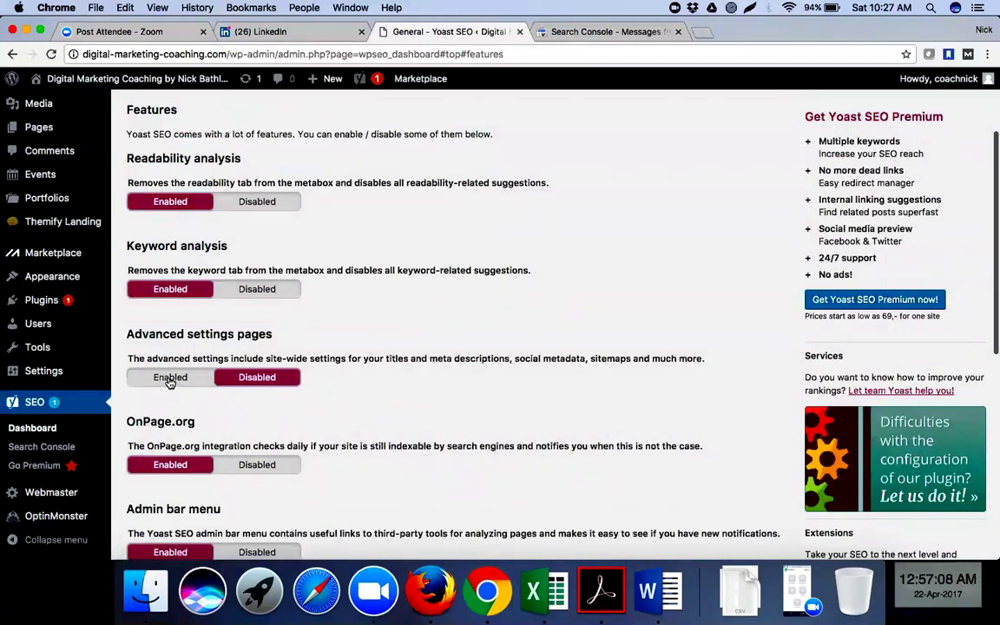
{"action": "left_click", "coordinate": [168, 384]}
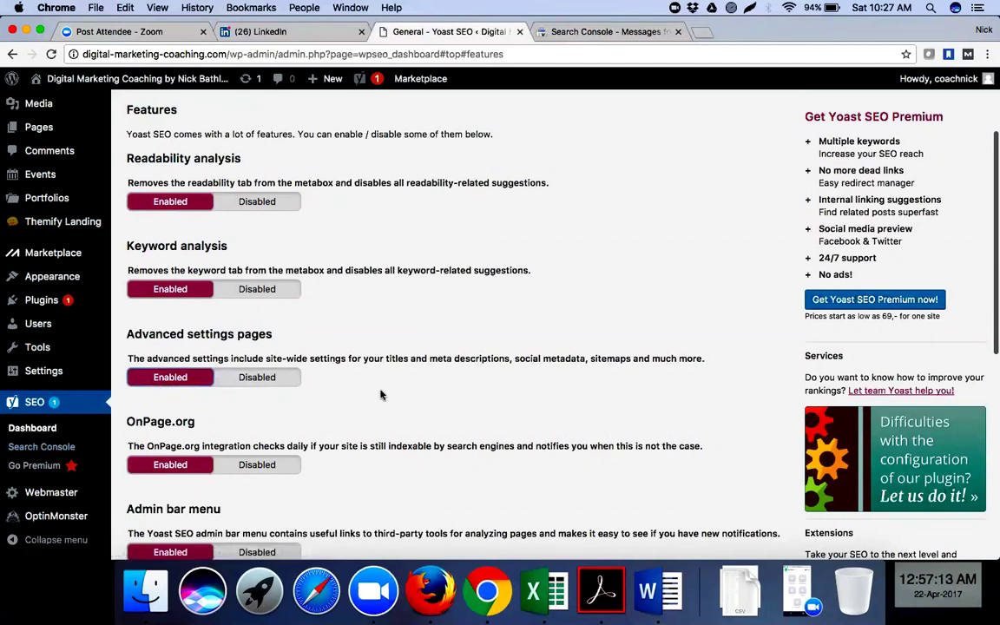
{"action": "scroll", "coordinate": [381, 396], "scroll_direction": "down", "scroll_amount": 5}
{"action": "left_click", "coordinate": [165, 331]}
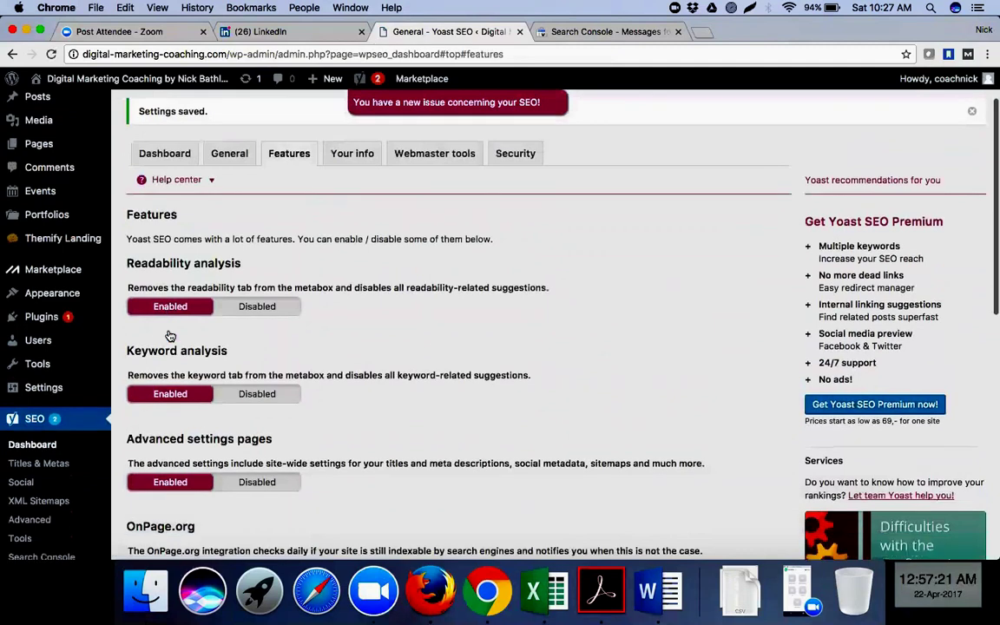
- Go to the XML Sitemaps settings page from the SEO sidebar
{"action": "scroll", "coordinate": [170, 336], "scroll_direction": "down", "scroll_amount": 3}
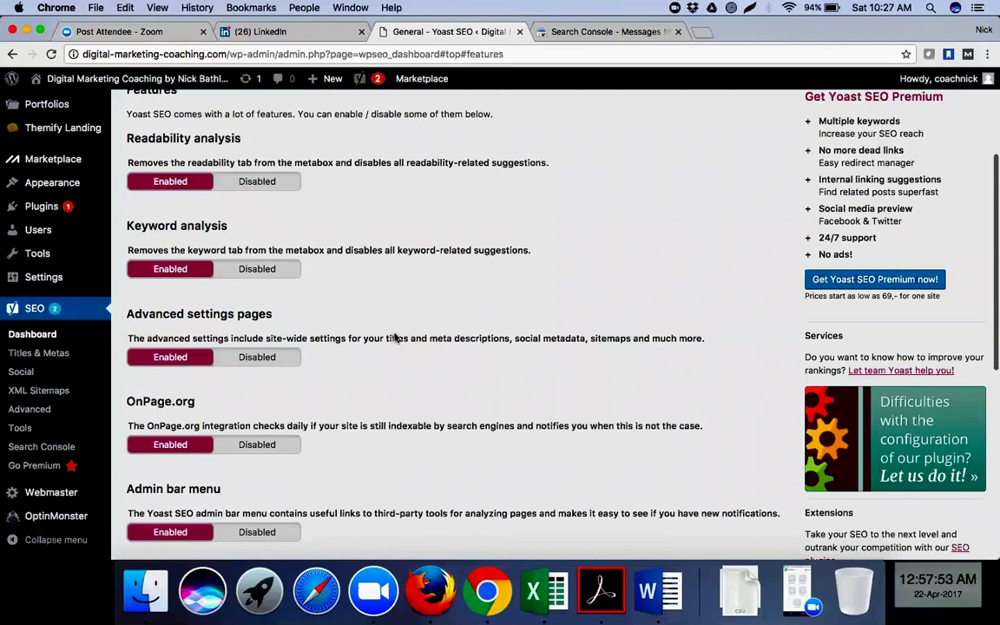
{"action": "scroll", "coordinate": [395, 339], "scroll_direction": "up", "scroll_amount": 5}
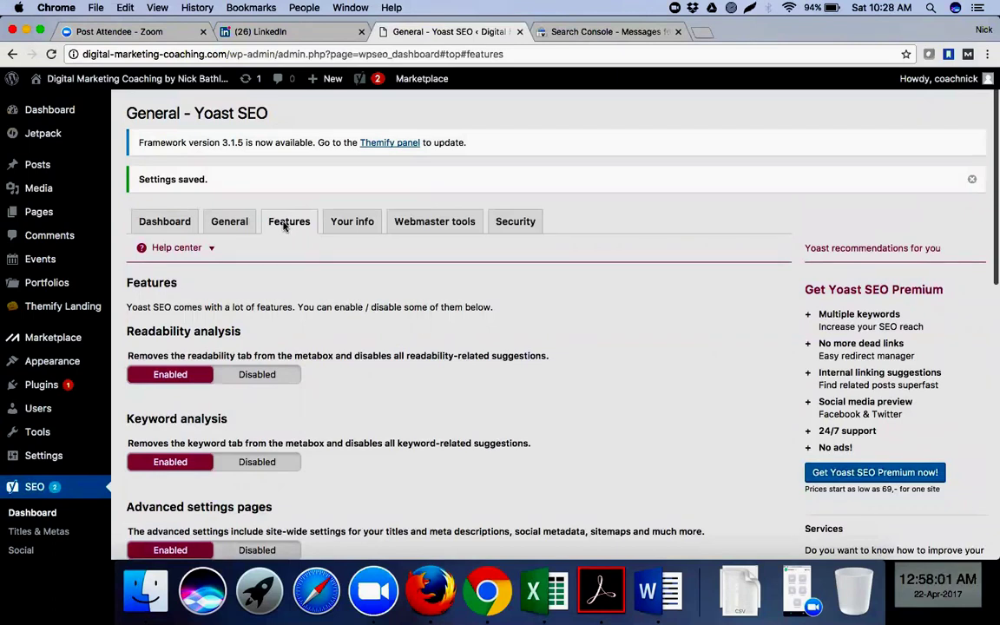
{"action": "scroll", "coordinate": [308, 278], "scroll_direction": "down", "scroll_amount": 3}
{"action": "scroll", "coordinate": [306, 280], "scroll_direction": "down", "scroll_amount": 2}
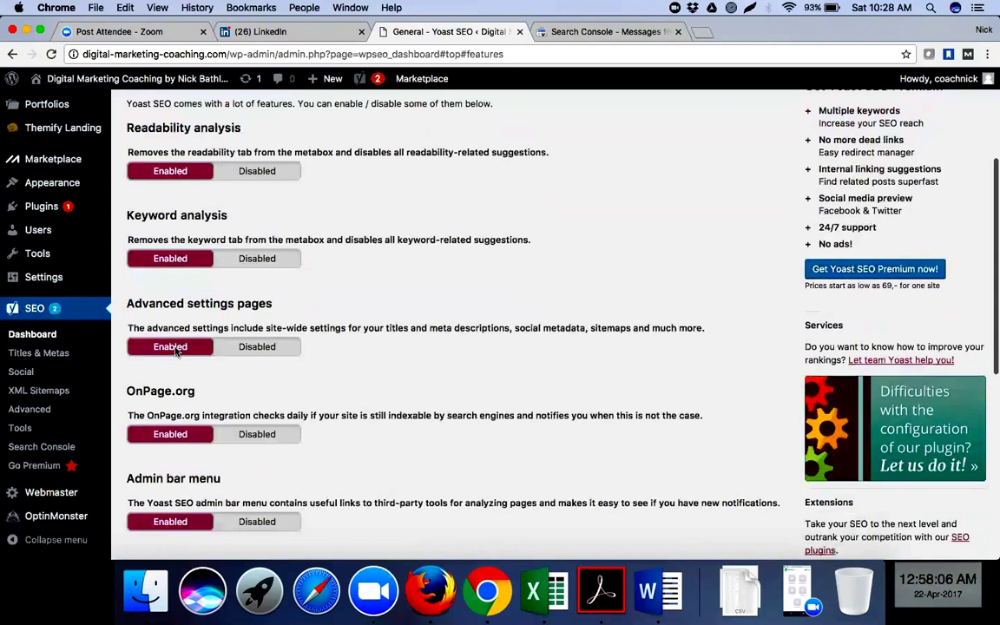
{"action": "left_click", "coordinate": [33, 395]}
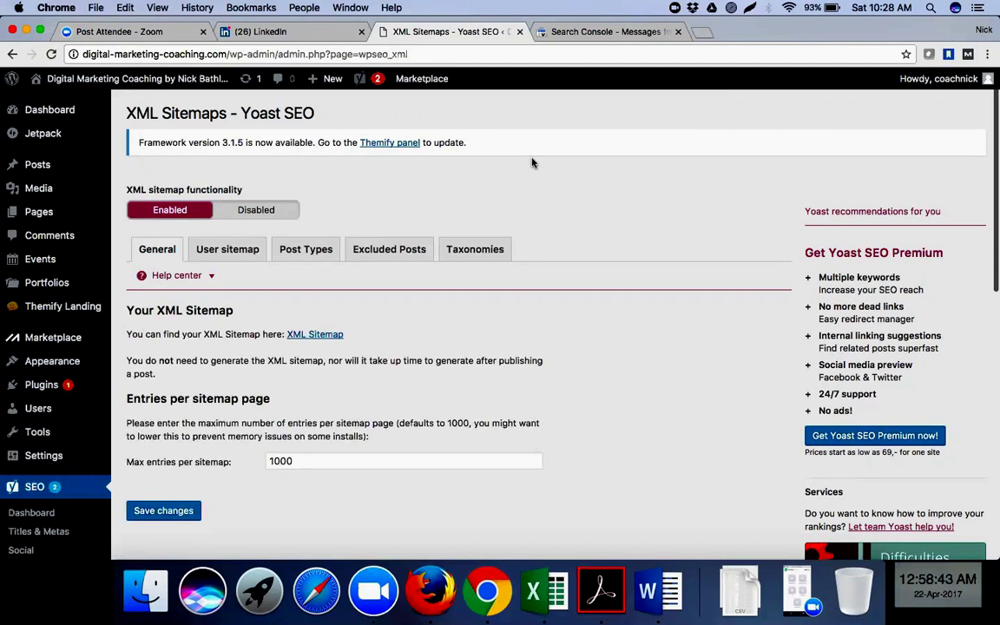
- Review the Post Types and Excluded Posts tabs, focusing the empty posts-to-exclude field
{"action": "left_click", "coordinate": [296, 253]}
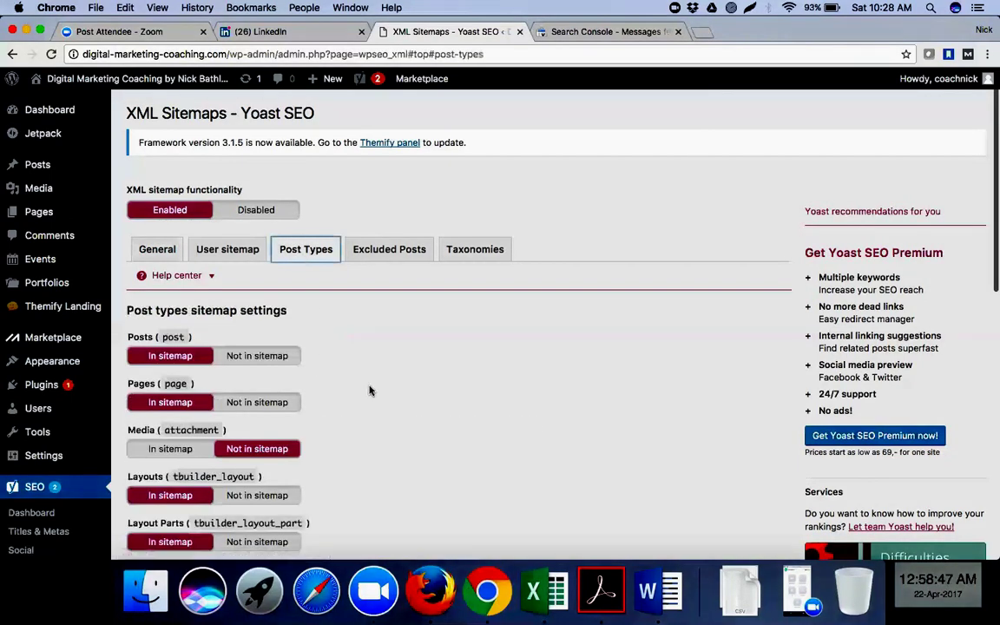
{"action": "scroll", "coordinate": [371, 390], "scroll_direction": "down", "scroll_amount": 1}
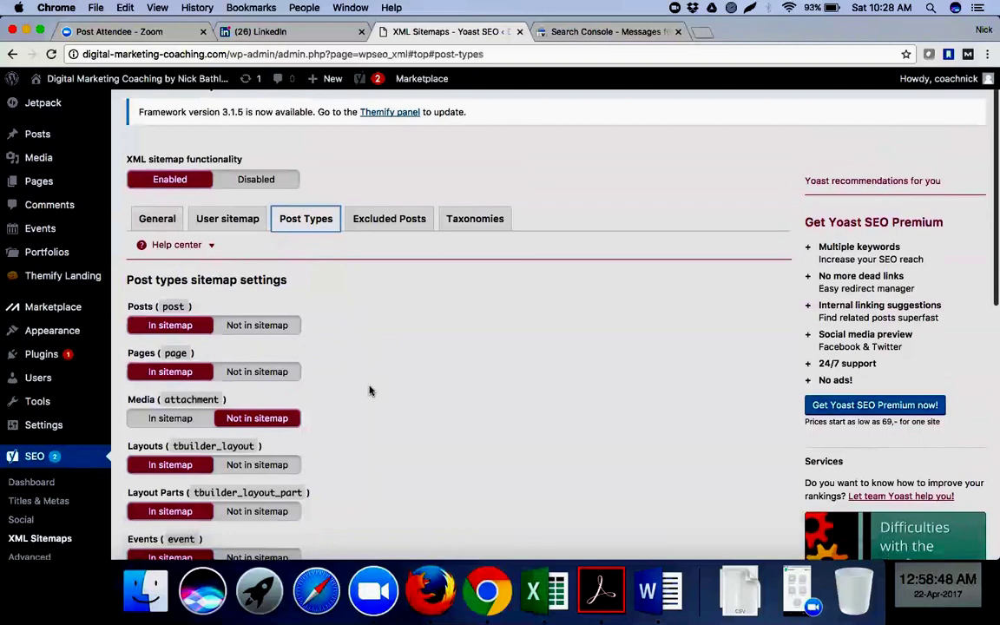
{"action": "left_click", "coordinate": [386, 224]}
{"action": "left_click", "coordinate": [309, 341]}
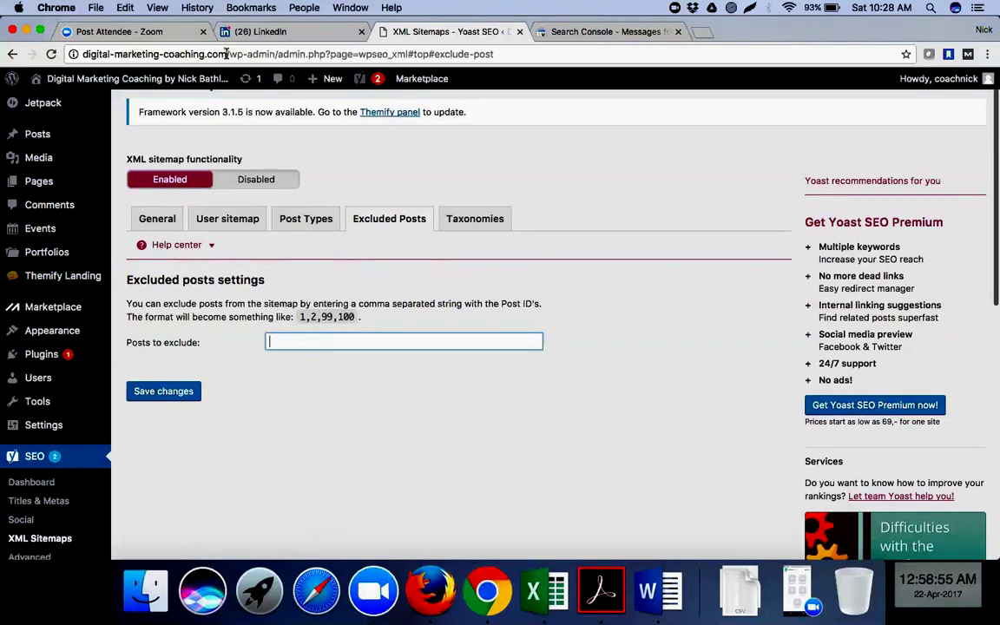
- Load digital-marketing-coaching.com/sitemap.xml in a new tab, which returns 404, then start another blank tab
{"action": "left_click_drag", "start_coordinate": [226, 54], "coordinate": [81, 54]}
{"action": "key", "text": "super+c"}
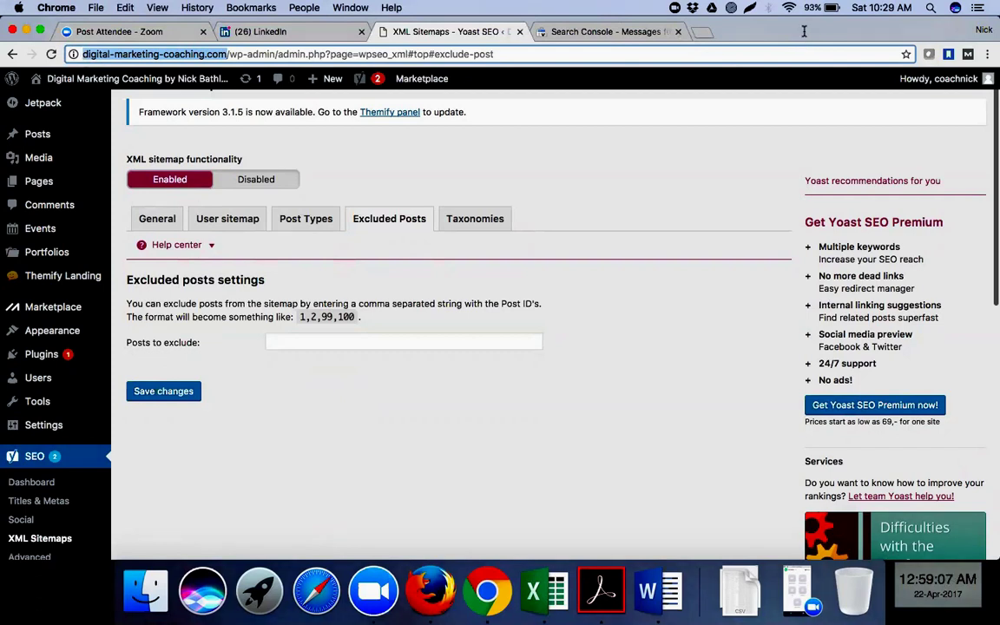
{"action": "left_click", "coordinate": [608, 35]}
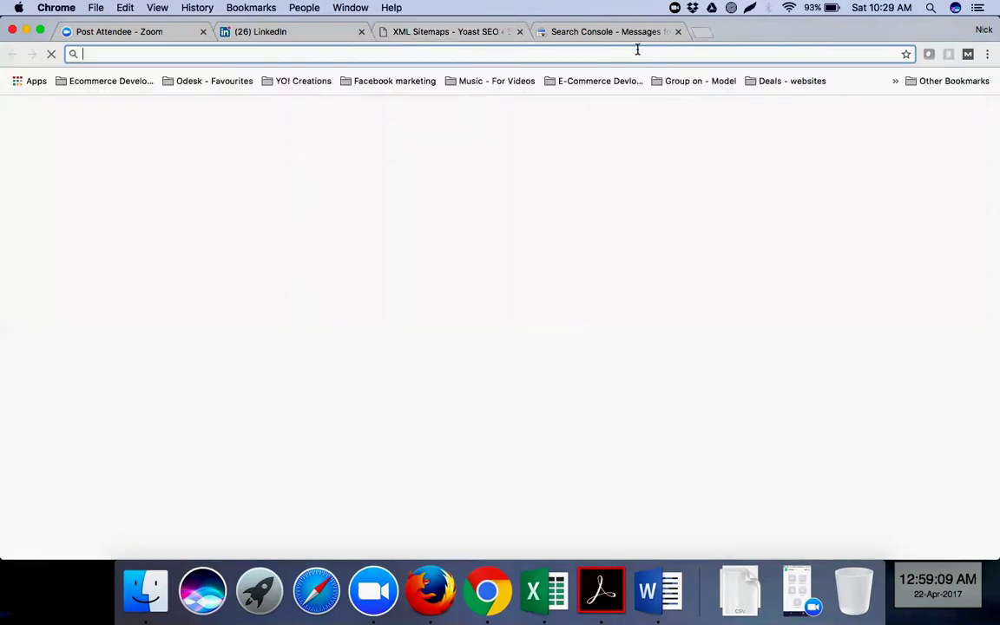
{"action": "key", "text": "super+v"}
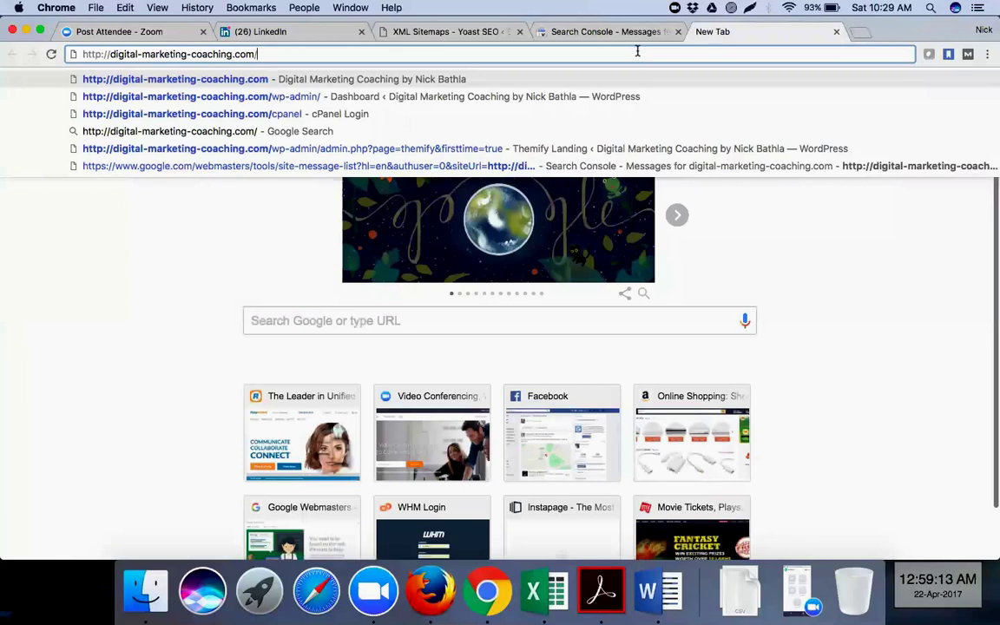
{"action": "type", "text": "/"}
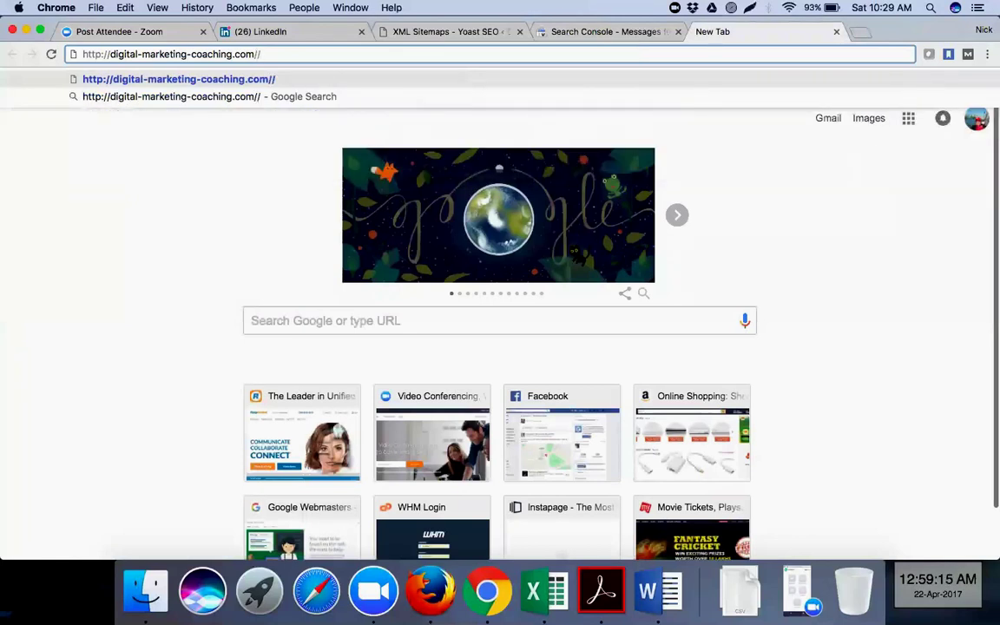
{"action": "type", "text": "sitemap.xml"}
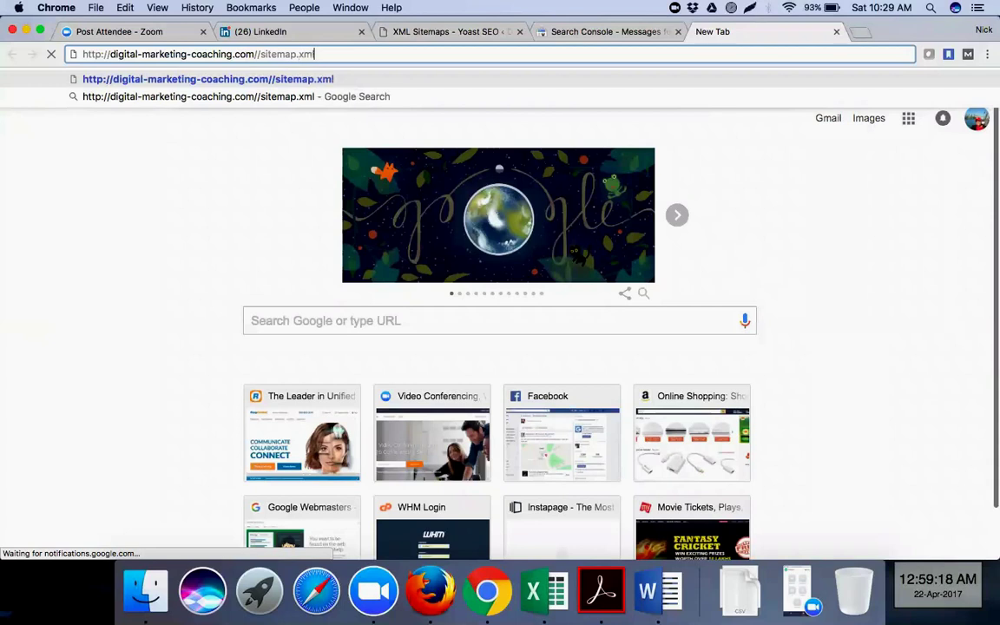
{"action": "key", "text": "Return"}
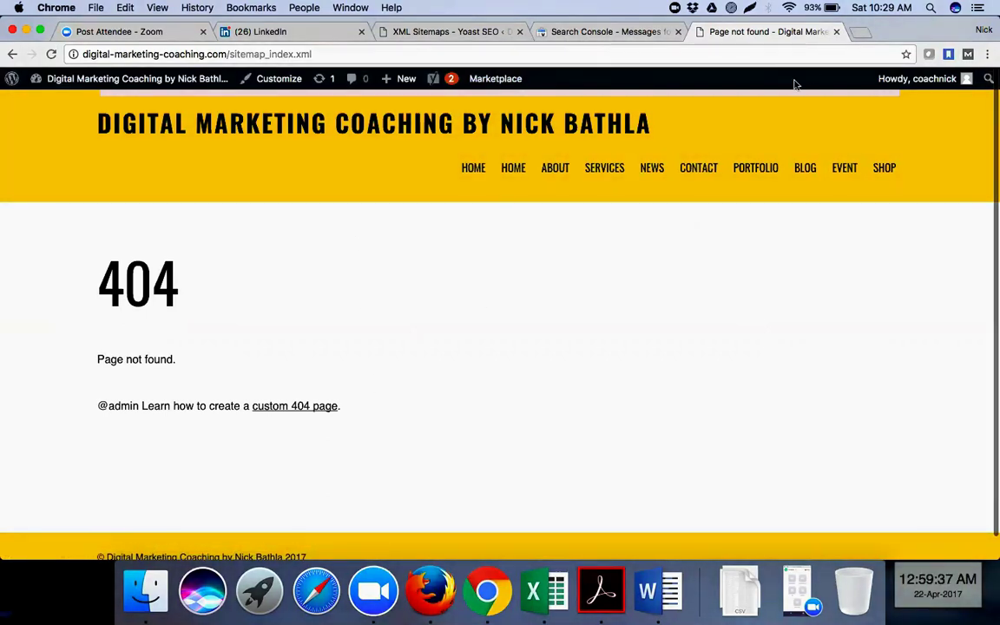
{"action": "key", "text": "super+t"}
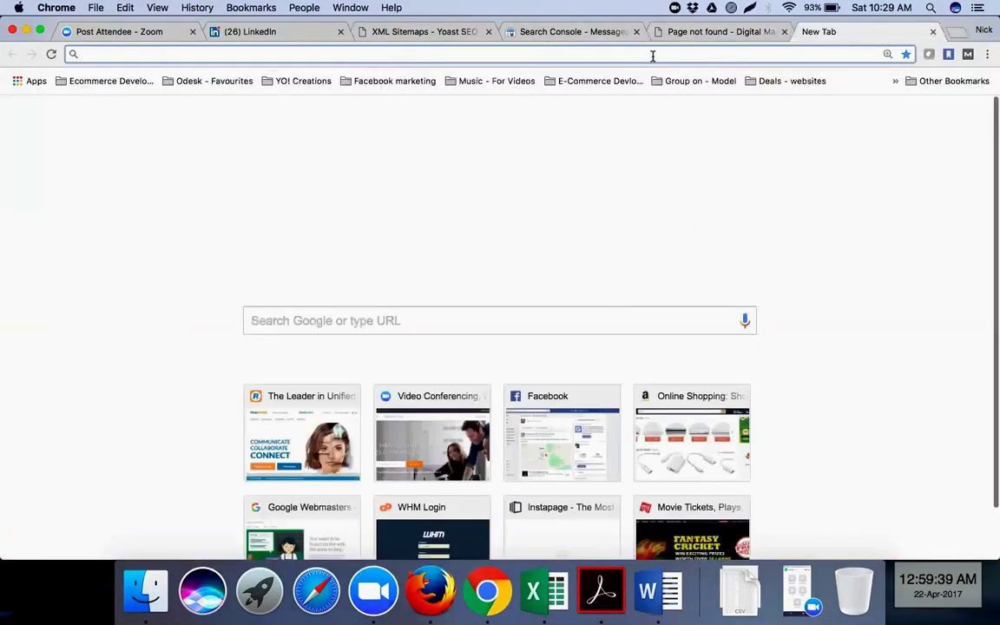
- Load yocreations.ca/sitemap.xml to see its Yoast sitemap index of 13 sitemaps
{"action": "type", "text": "yocreations."}
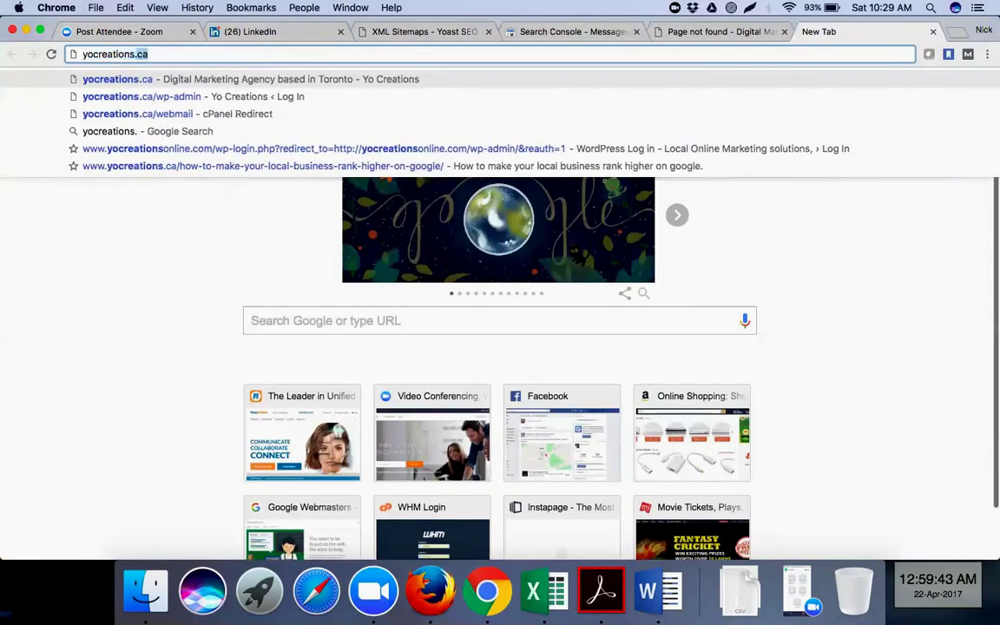
{"action": "type", "text": "ca"}
{"action": "key", "text": "Return"}
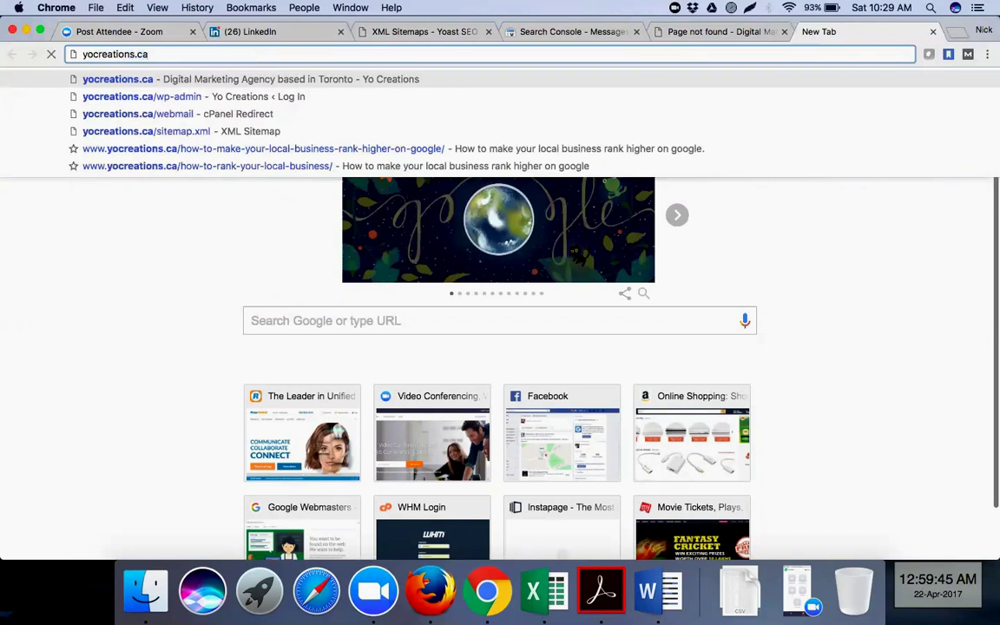
{"action": "type", "text": "/sitemap.xml"}
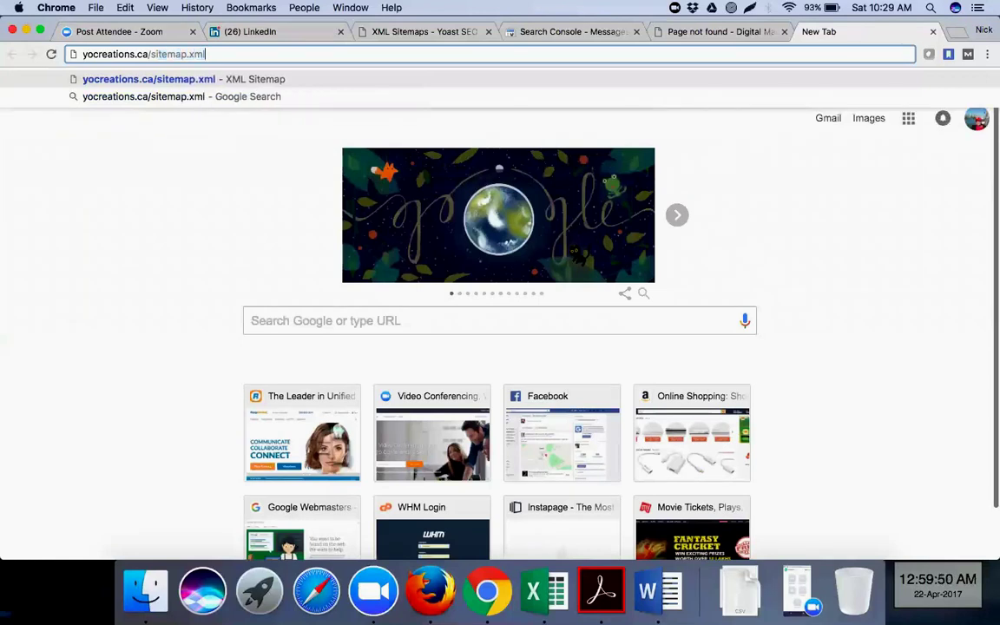
{"action": "key", "text": "Return"}
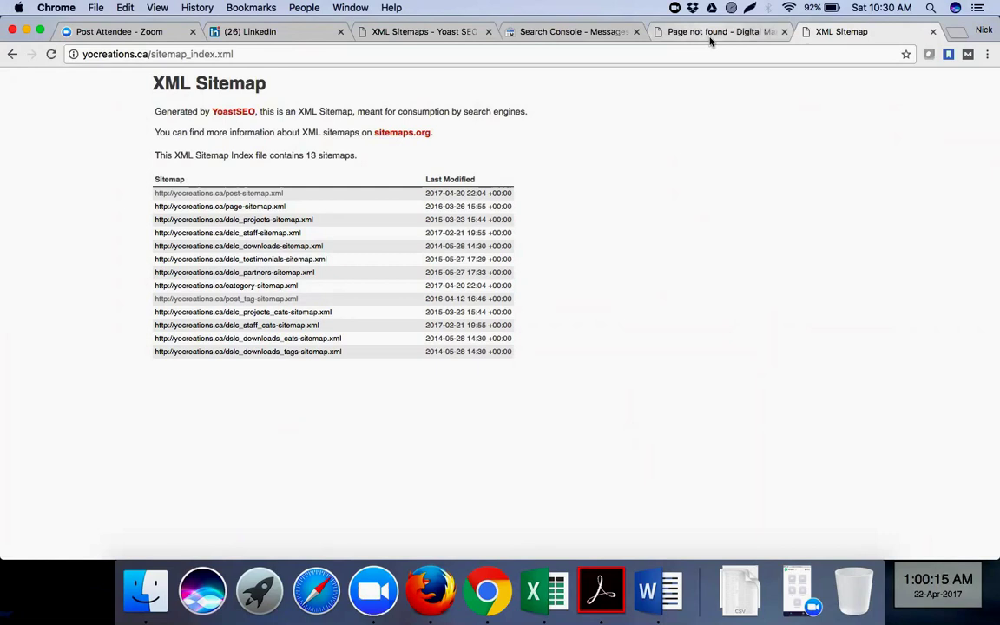
- Review the Search Console messages and 404 sitemap index, then return to Yoast's Excluded Posts settings
{"action": "left_click", "coordinate": [578, 35]}
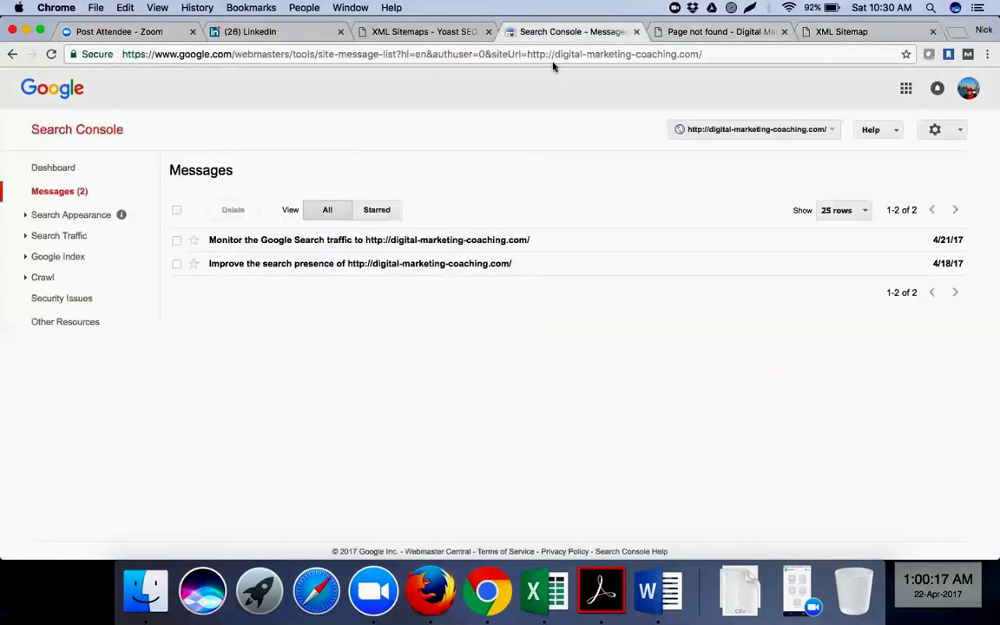
{"action": "left_click", "coordinate": [694, 32]}
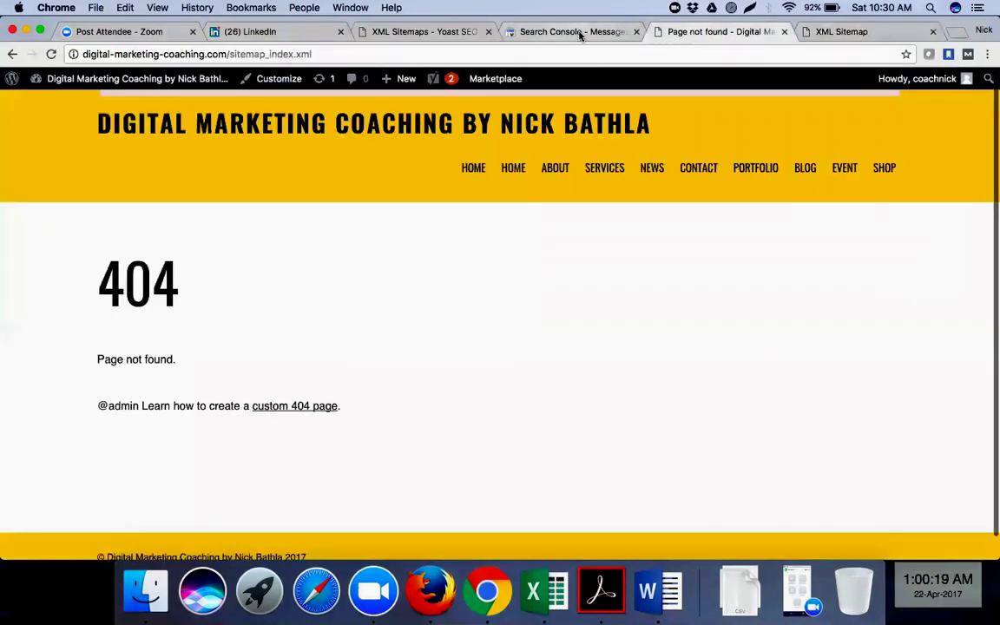
{"action": "left_click", "coordinate": [578, 33]}
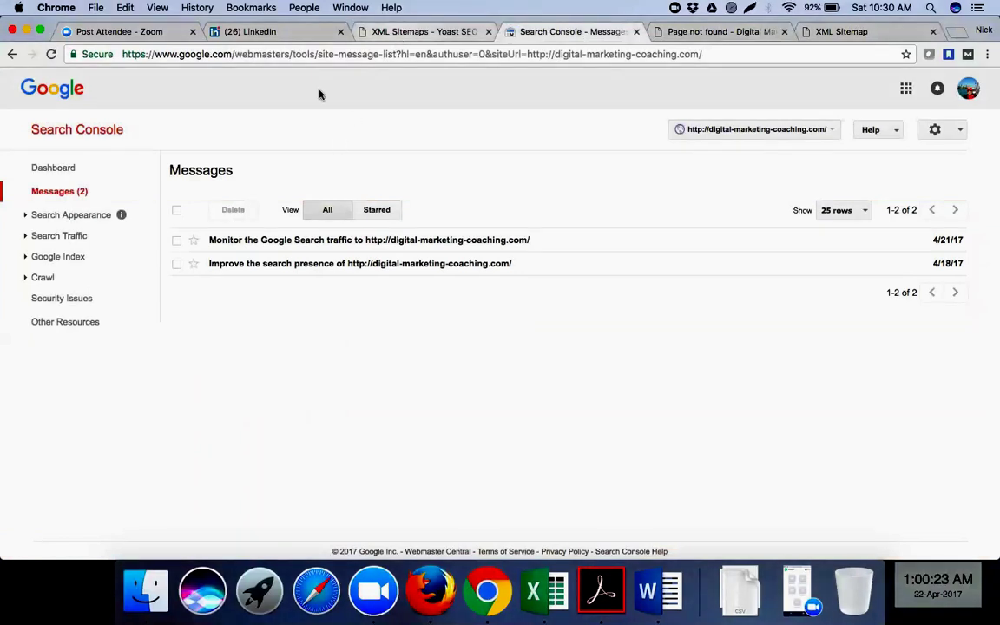
{"action": "key", "text": "ctrl+shift+Tab"}
{"action": "mouse_move", "coordinate": [69, 326]}
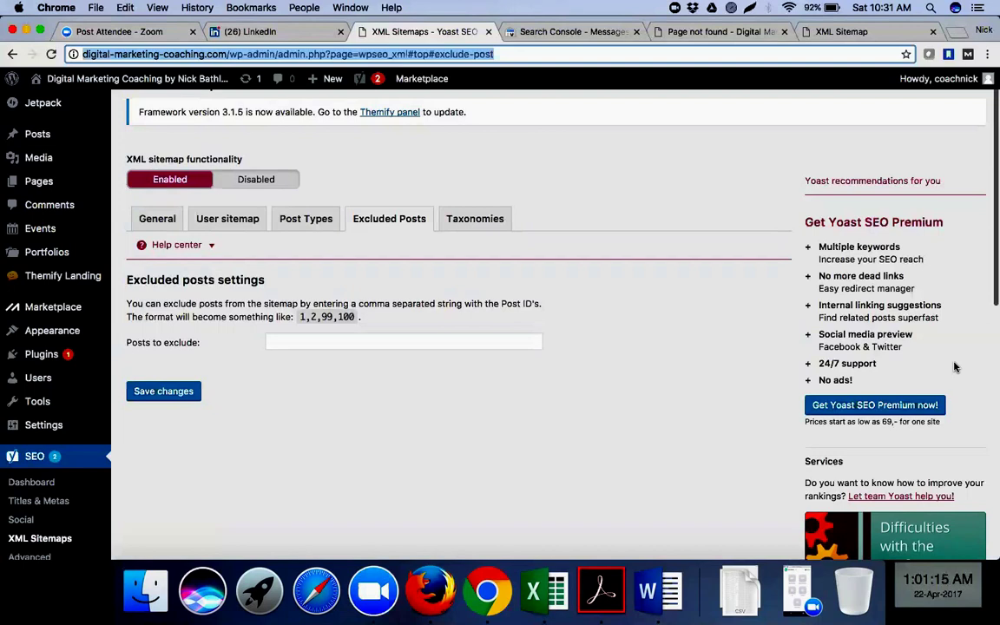
- Leave the Yoast sitemap settings for the list of installed plugins
{"action": "left_click", "coordinate": [590, 102]}
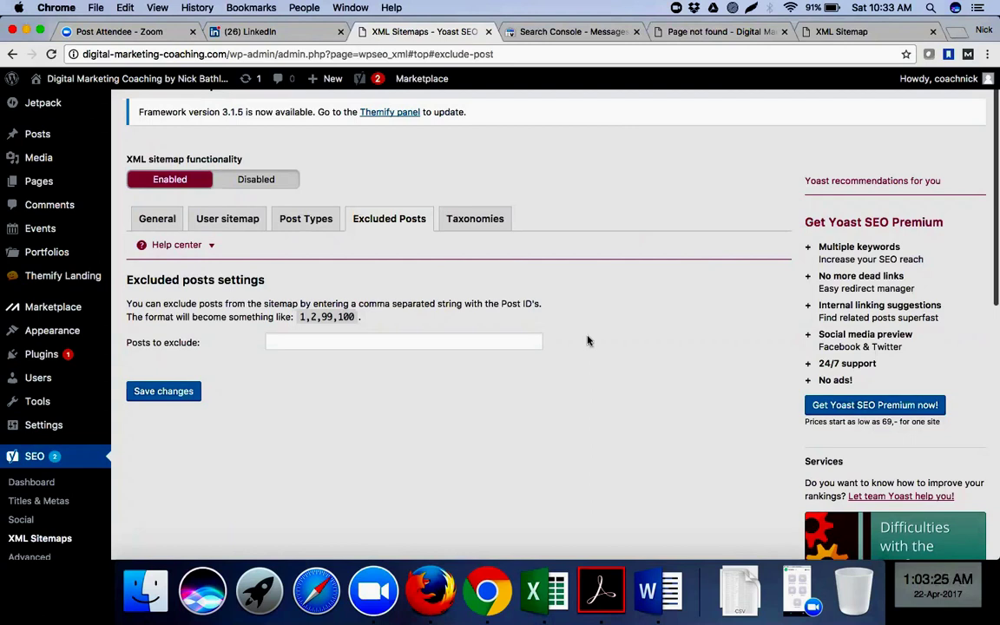
{"action": "left_click", "coordinate": [47, 361]}
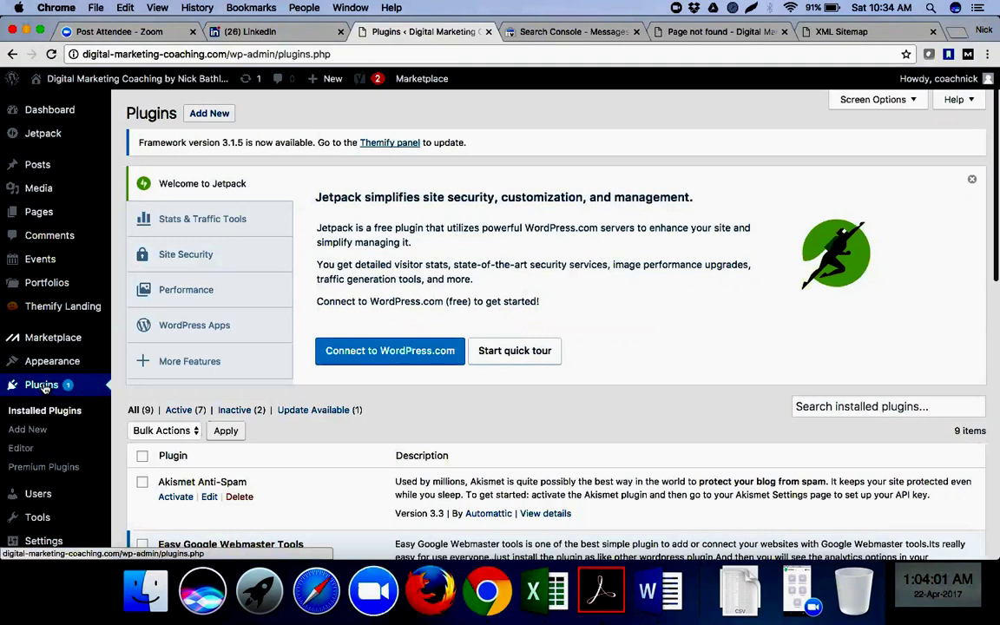
- Go to the Add Plugins page under Plugins
{"action": "left_click", "coordinate": [26, 434]}
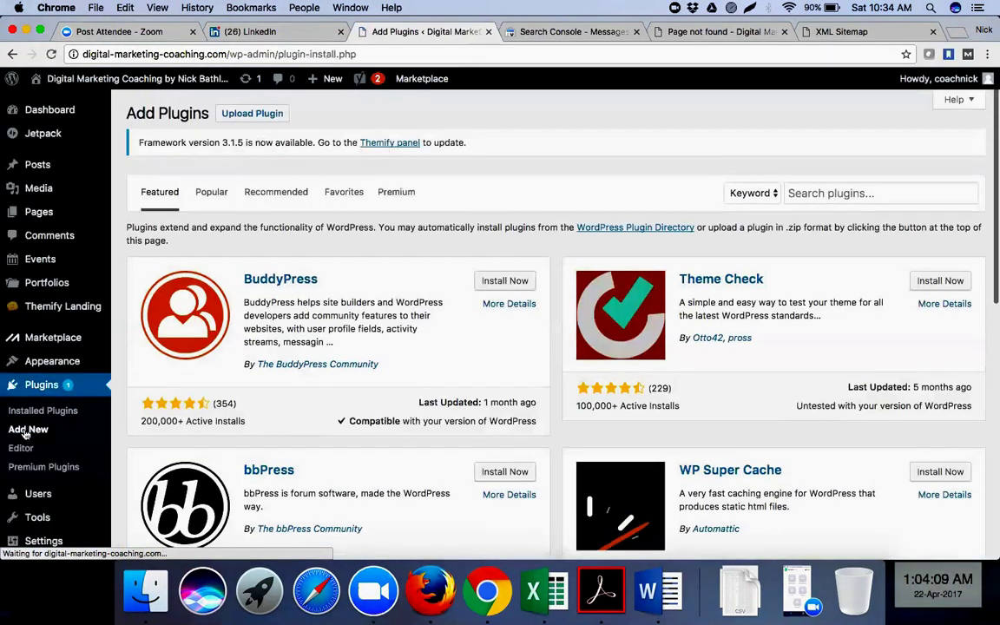
- Search the plugin directory for 'robots.txt', bringing up Virtual Robots.txt and Robots.txt rewrite
{"action": "left_click", "coordinate": [881, 195]}
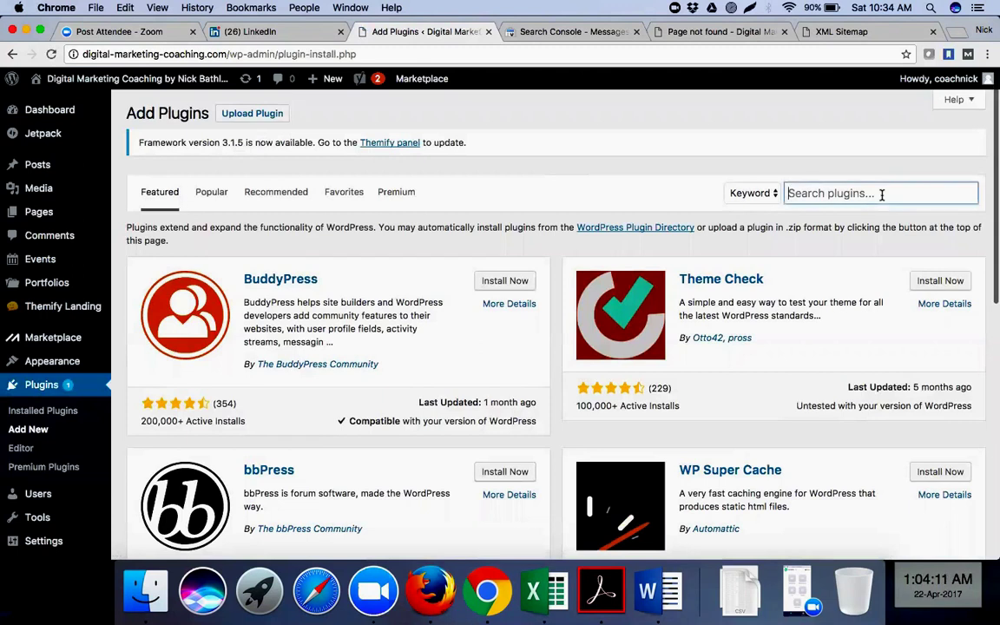
{"action": "type", "text": "robots.txt"}
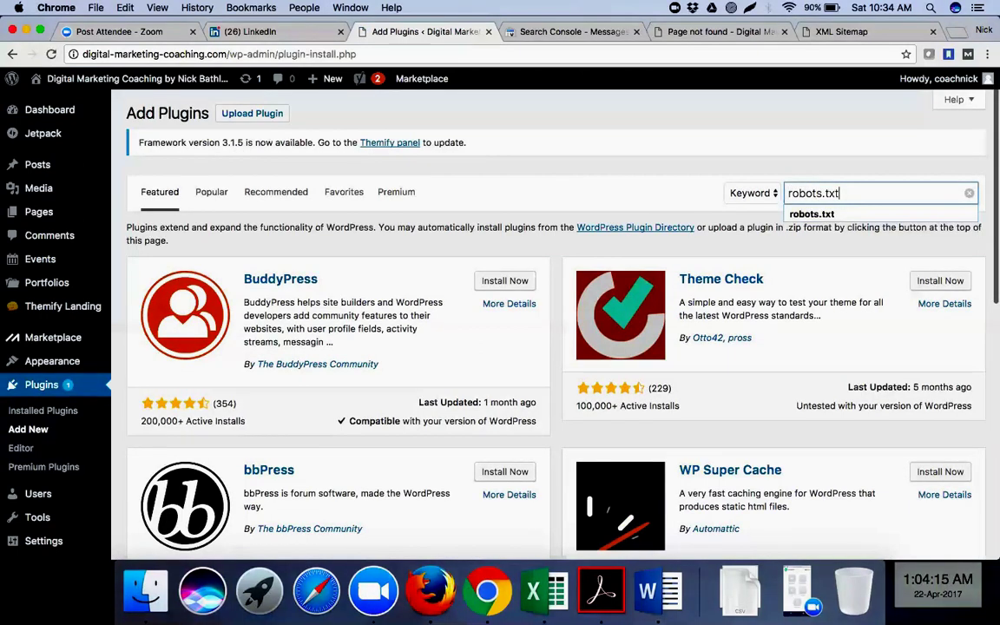
{"action": "key", "text": "Return"}
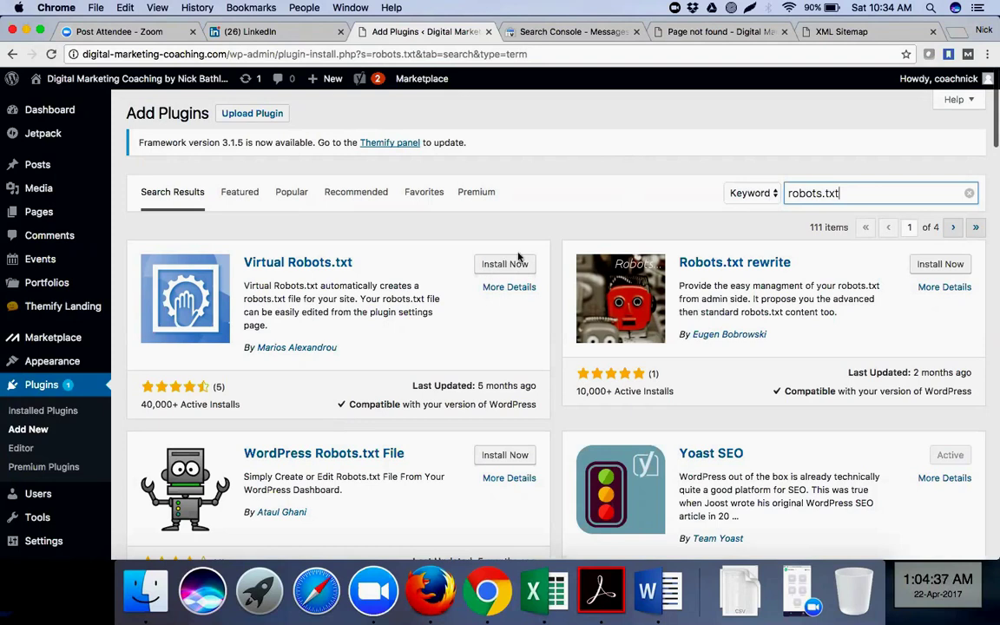
{"action": "left_click", "coordinate": [526, 167]}
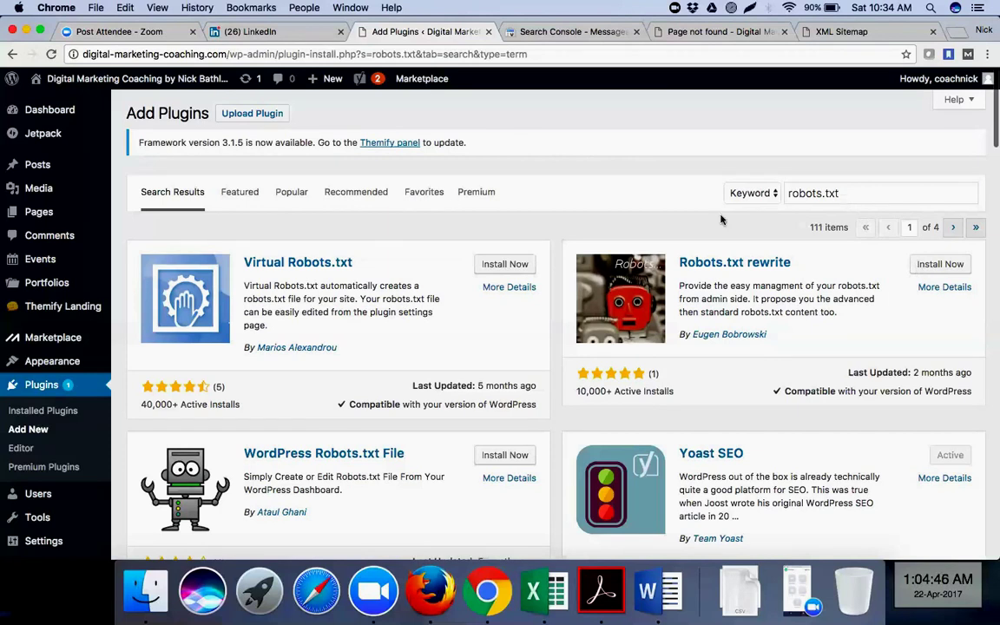
- Install the Virtual Robots.txt plugin and activate it
{"action": "left_click", "coordinate": [506, 265]}
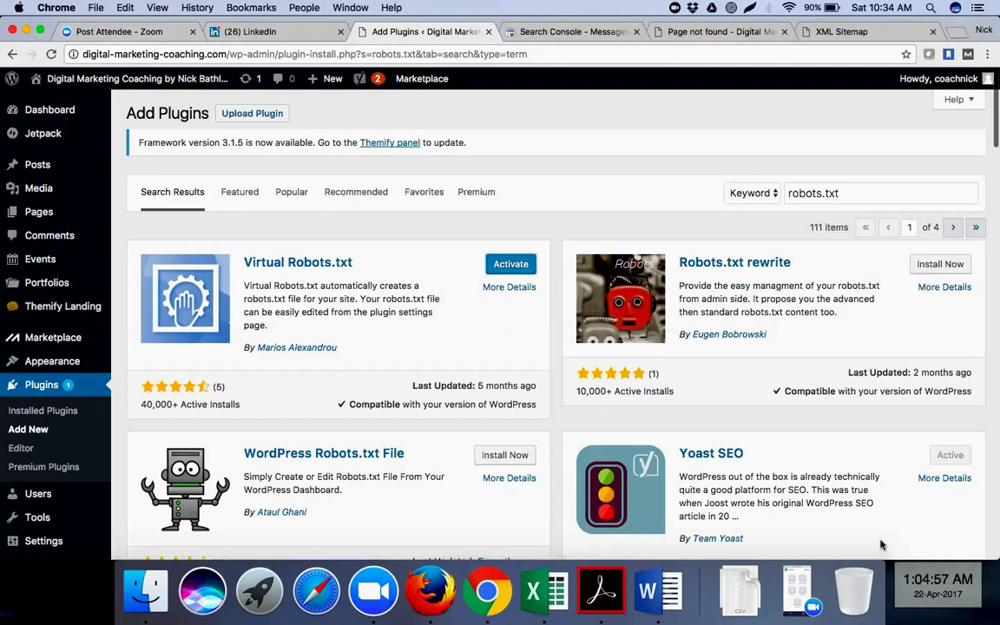
{"action": "left_click", "coordinate": [511, 268]}
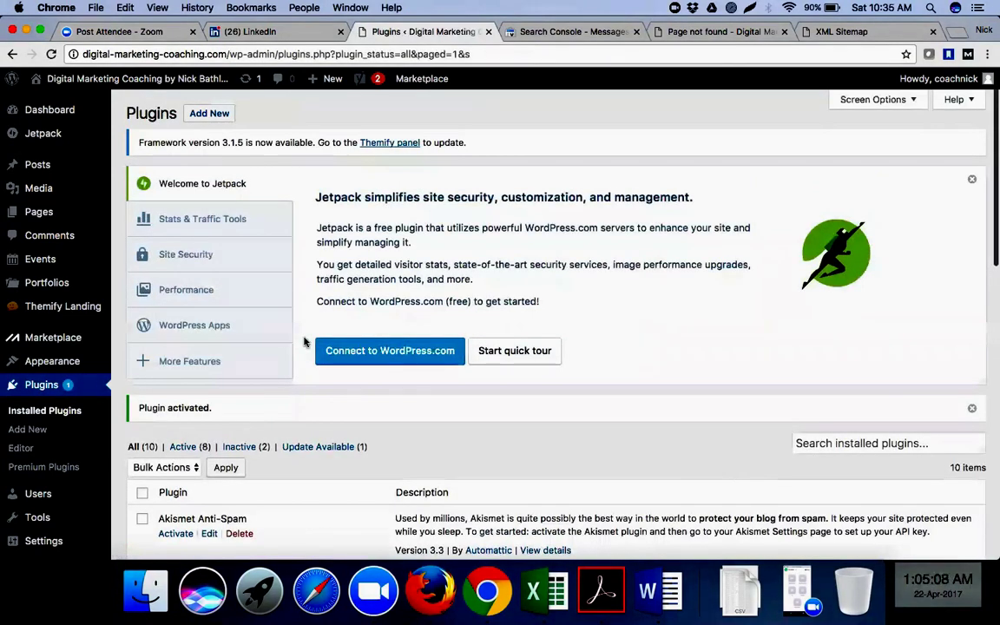
- Scroll the plugins list to confirm Virtual Robots.txt 1.8 is active alongside Yoast SEO
{"action": "scroll", "coordinate": [282, 352], "scroll_direction": "down", "scroll_amount": 3}
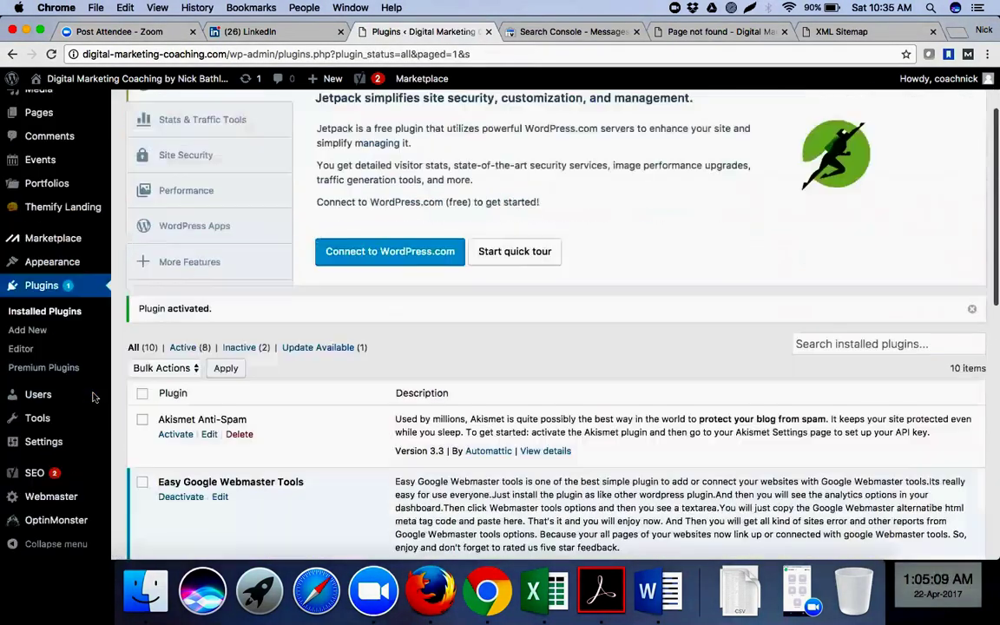
{"action": "scroll", "coordinate": [90, 383], "scroll_direction": "down", "scroll_amount": 5}
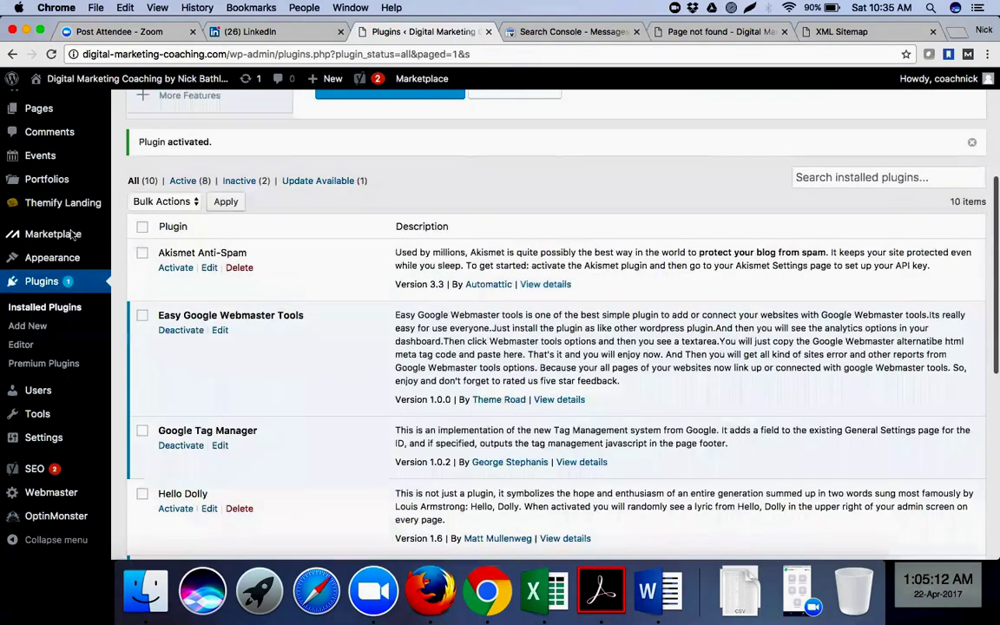
{"action": "scroll", "coordinate": [74, 233], "scroll_direction": "up", "scroll_amount": 3}
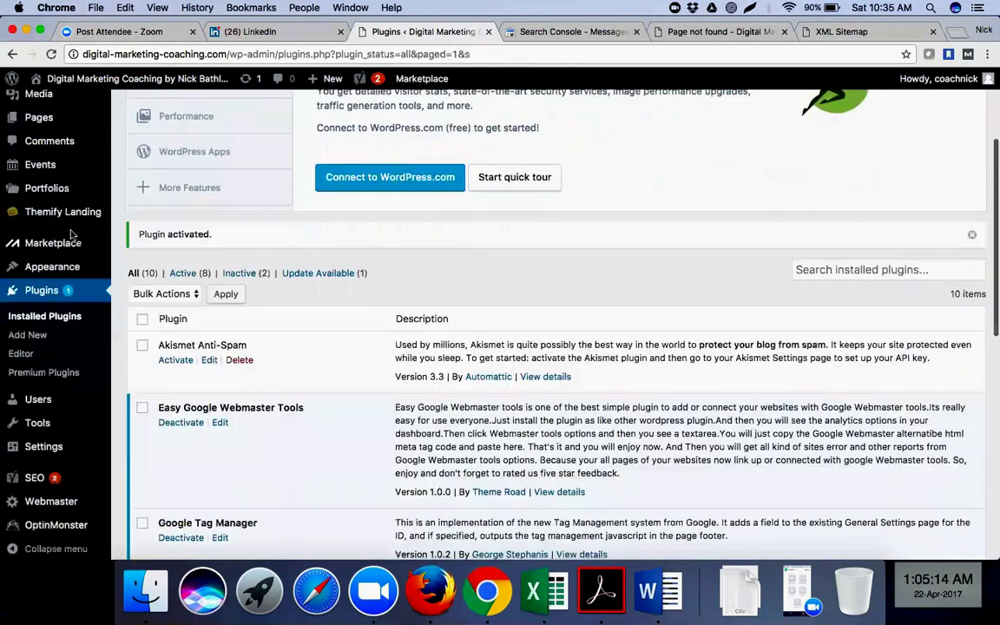
{"action": "scroll", "coordinate": [72, 238], "scroll_direction": "down", "scroll_amount": 5}
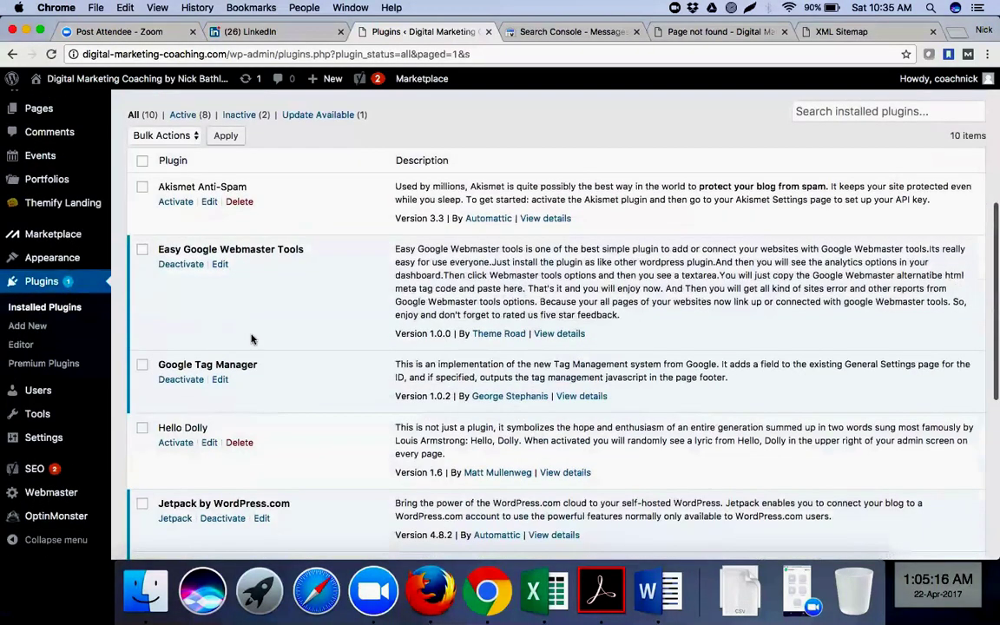
{"action": "scroll", "coordinate": [251, 338], "scroll_direction": "down", "scroll_amount": 8}
{"action": "scroll", "coordinate": [251, 339], "scroll_direction": "down", "scroll_amount": 4}
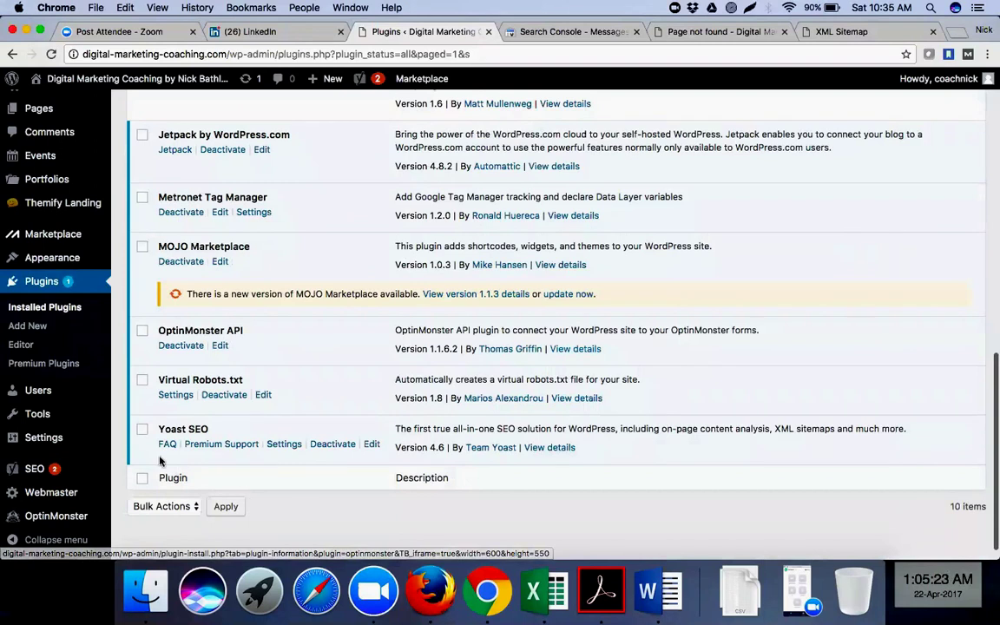
{"action": "mouse_move", "coordinate": [70, 444]}
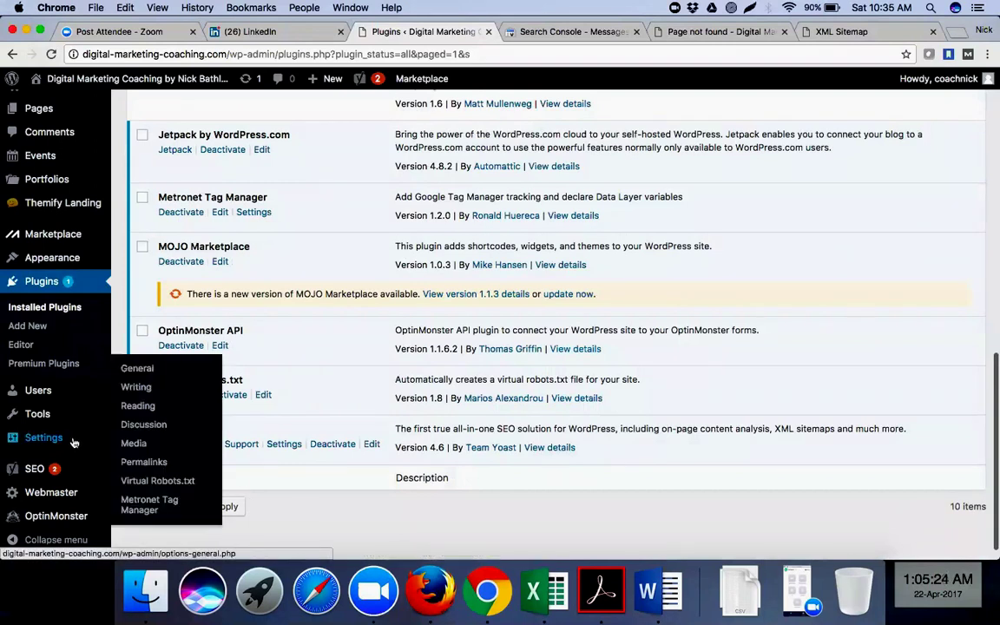
- Open Settings > Virtual Robots.txt and review the default disallow rules like /wp-admin/ and /wp-login.php
{"action": "left_click", "coordinate": [181, 487]}
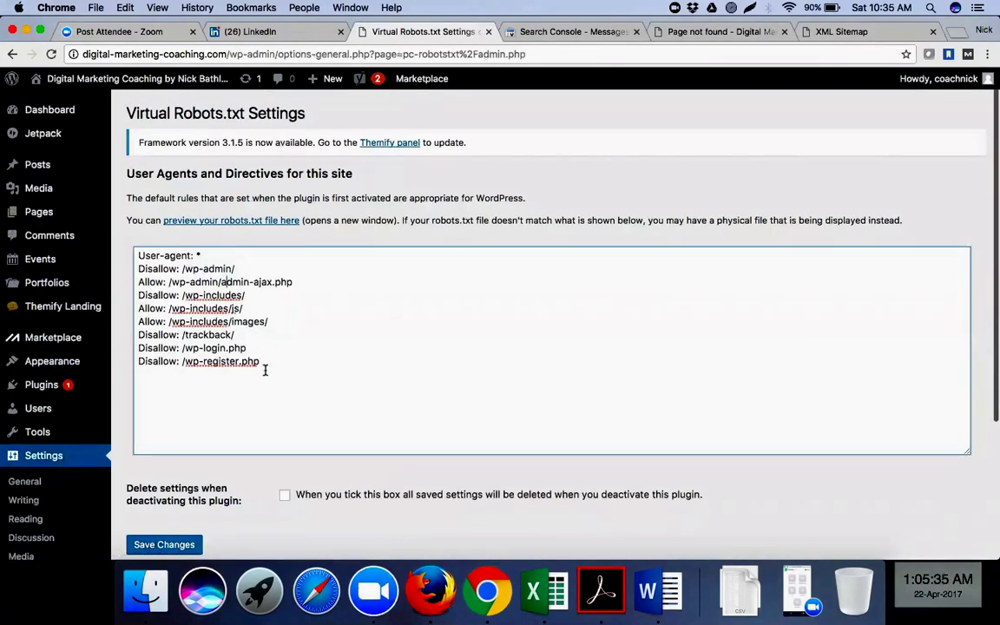
{"action": "left_click_drag", "start_coordinate": [265, 370], "coordinate": [136, 254]}
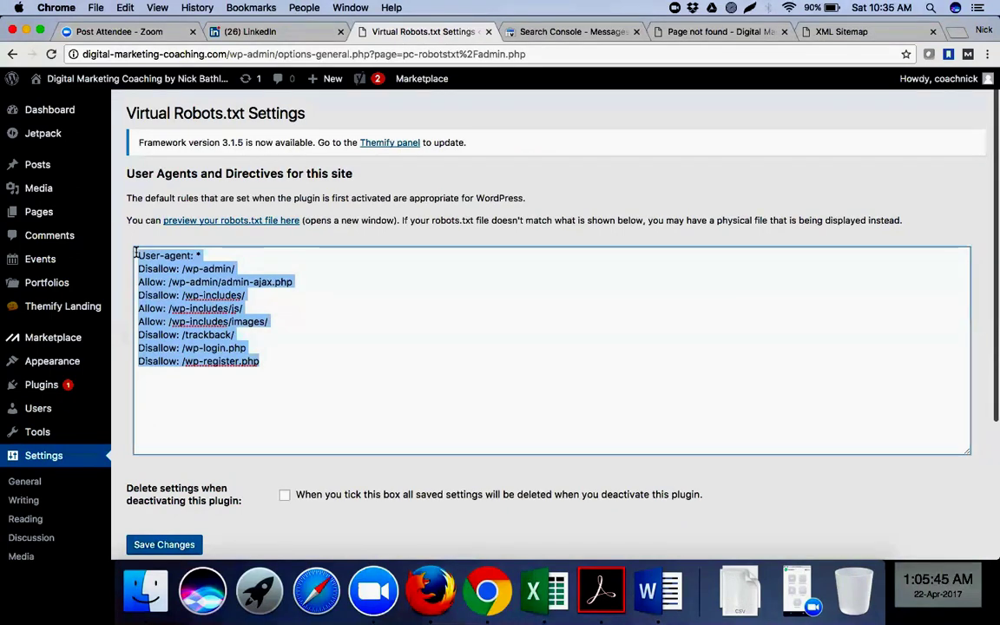
{"action": "left_click", "coordinate": [552, 191]}
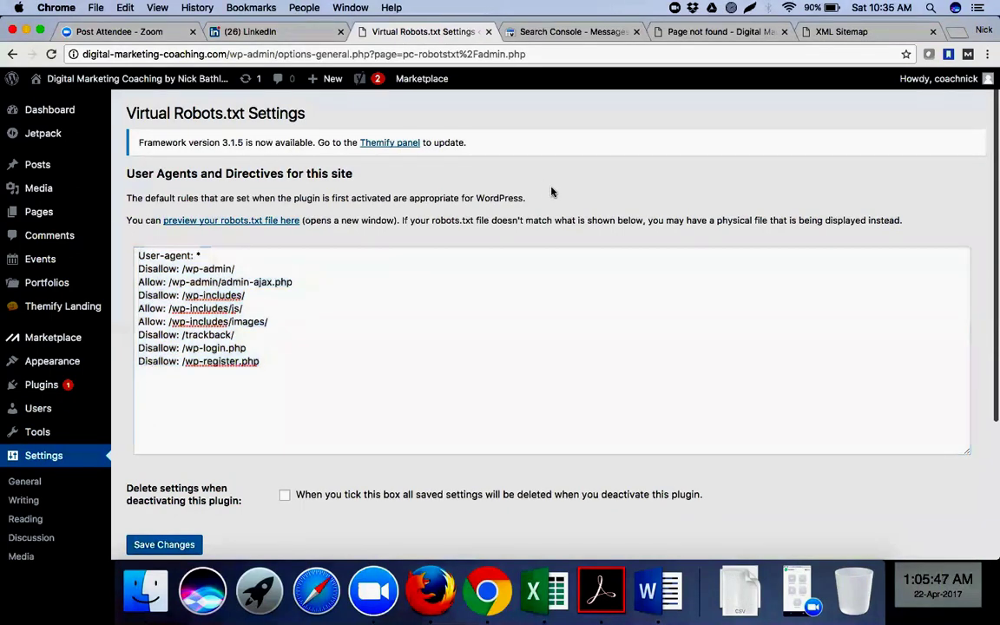
{"action": "left_click", "coordinate": [333, 310]}
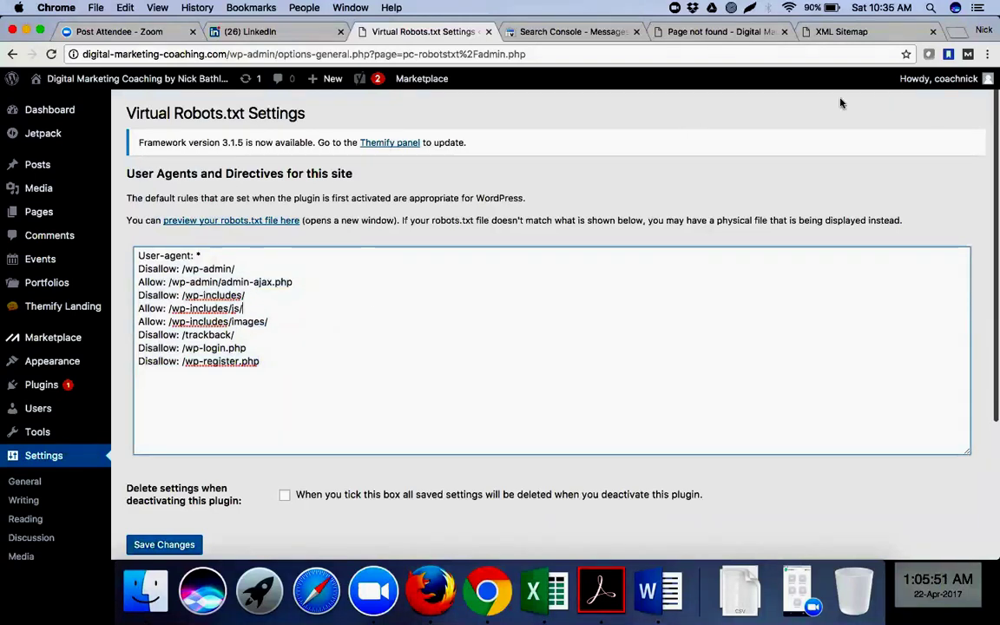
- In a new tab, enter tools.seobook.com/robots-txt/generator/ picked from the 'robot' address suggestions
{"action": "left_click", "coordinate": [955, 33]}
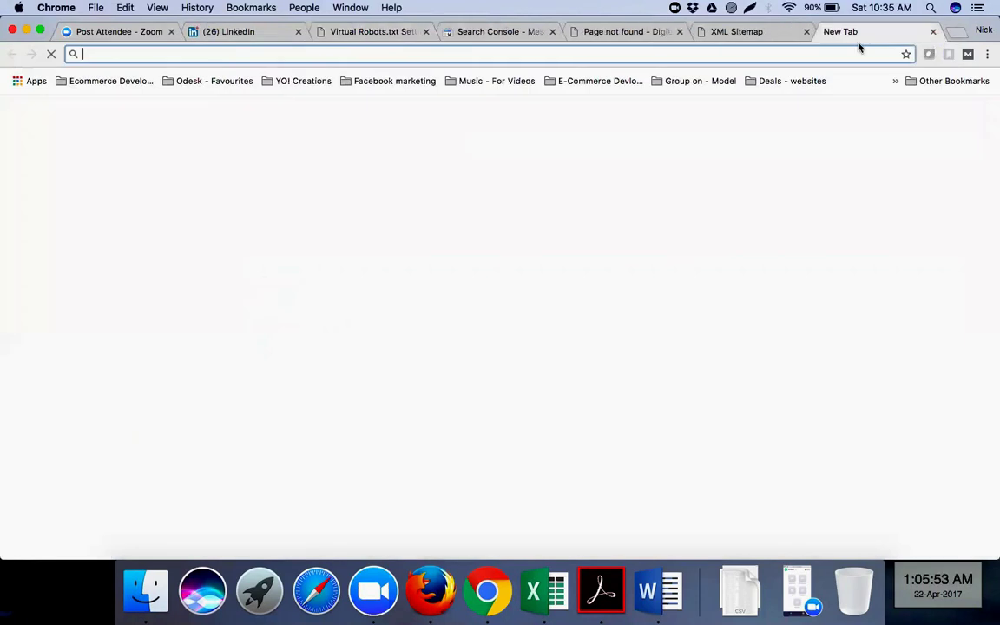
{"action": "type", "text": "ro"}
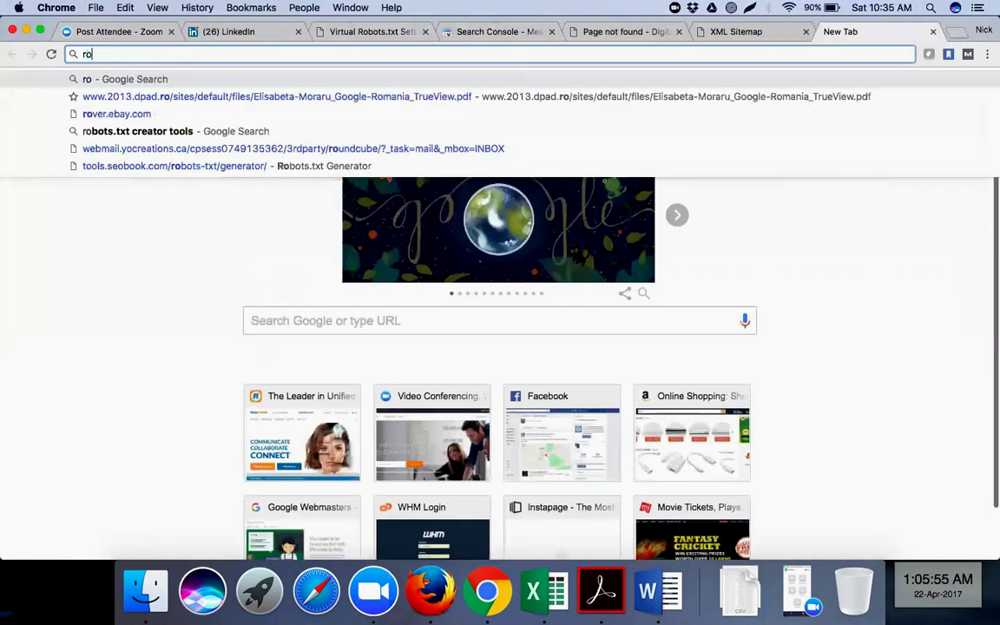
{"action": "type", "text": "bot"}
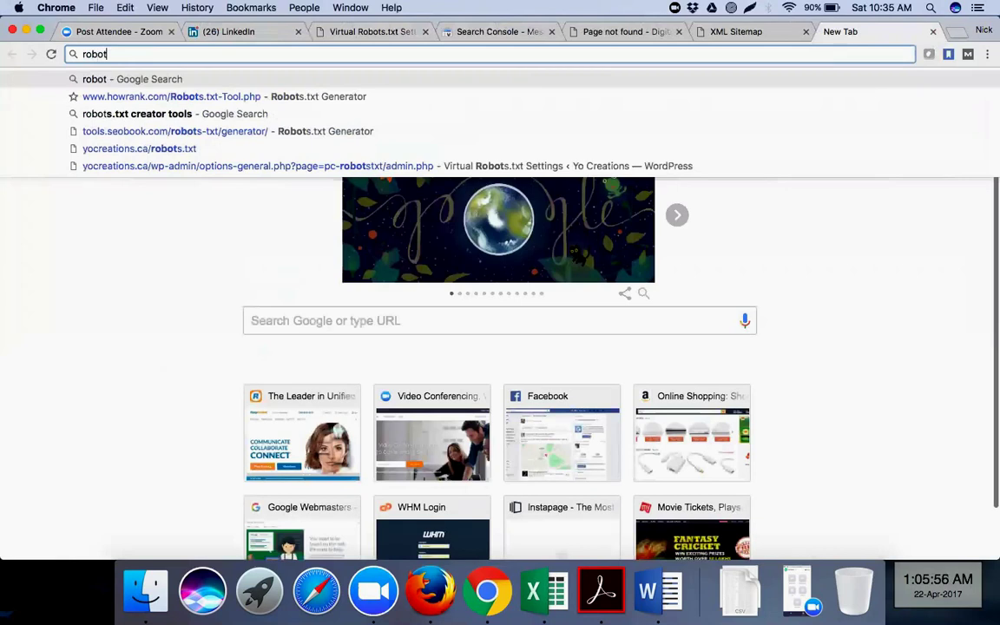
{"action": "key", "text": "Down"}
{"action": "key", "text": "Down"}
{"action": "key", "text": "Down"}
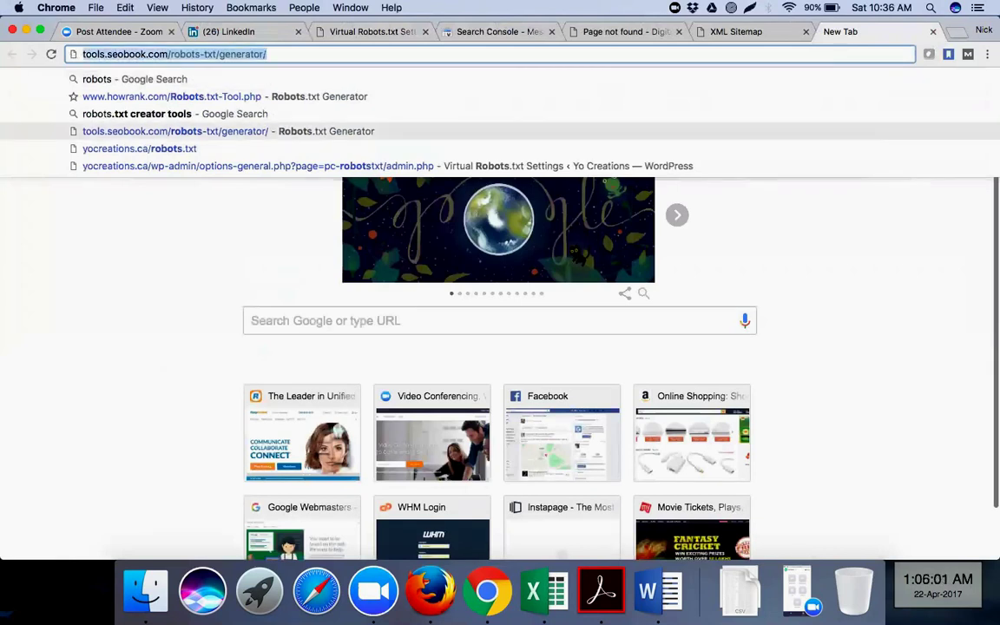
{"action": "key", "text": "Return"}
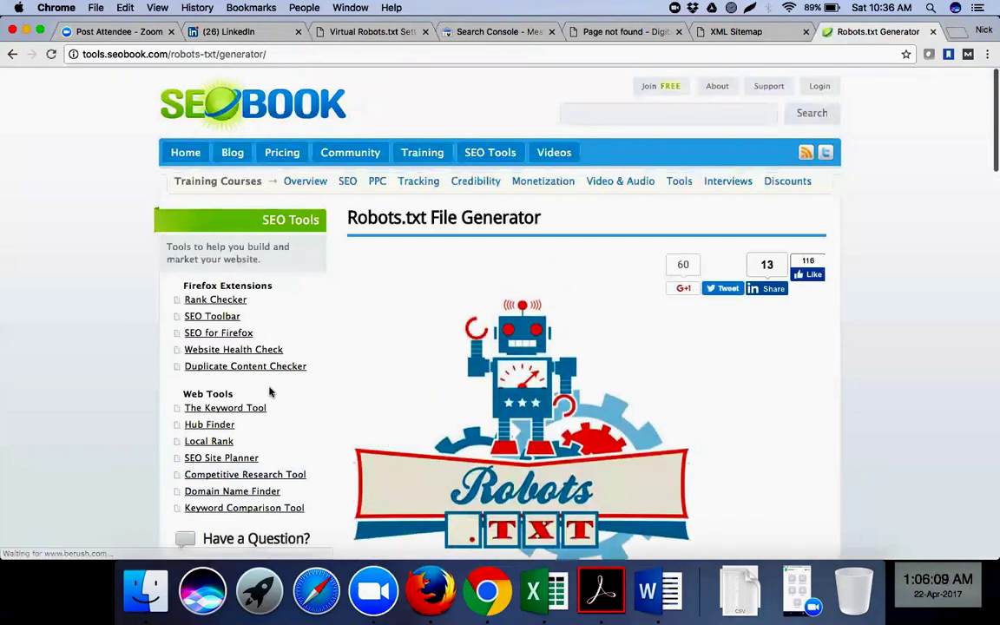
- Review the SEOBook generator's User-Agent and Disallow output, then go back to Virtual Robots.txt settings
{"action": "scroll", "coordinate": [79, 384], "scroll_direction": "down", "scroll_amount": 10}
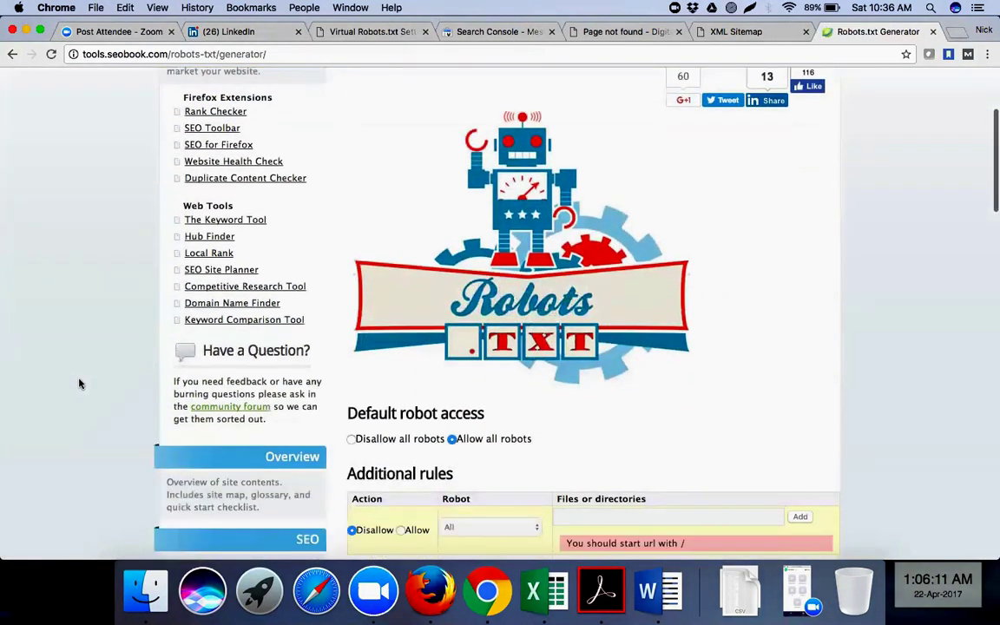
{"action": "scroll", "coordinate": [382, 258], "scroll_direction": "down", "scroll_amount": 2}
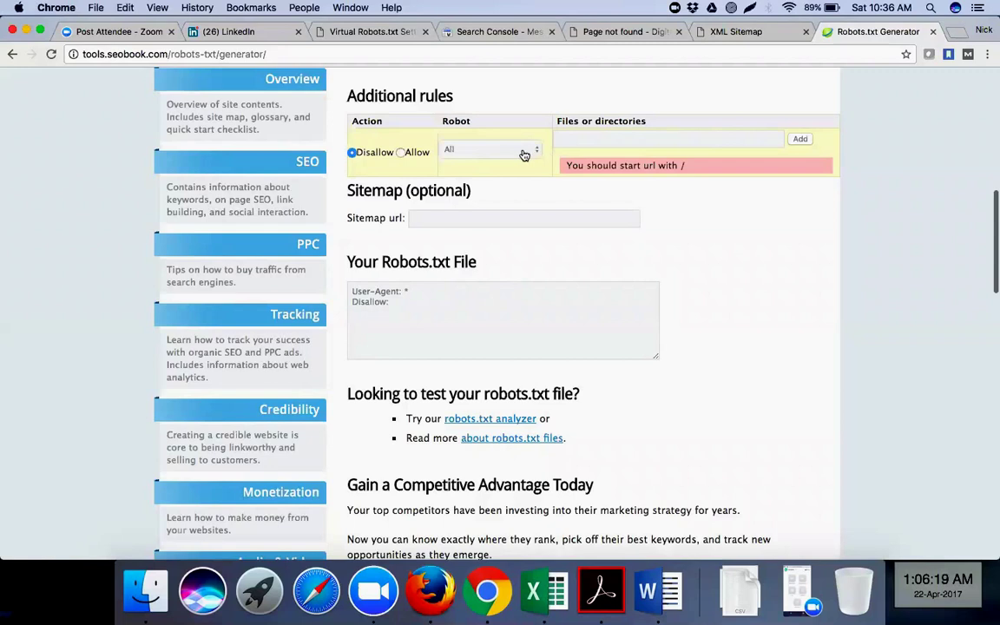
{"action": "left_click", "coordinate": [663, 138]}
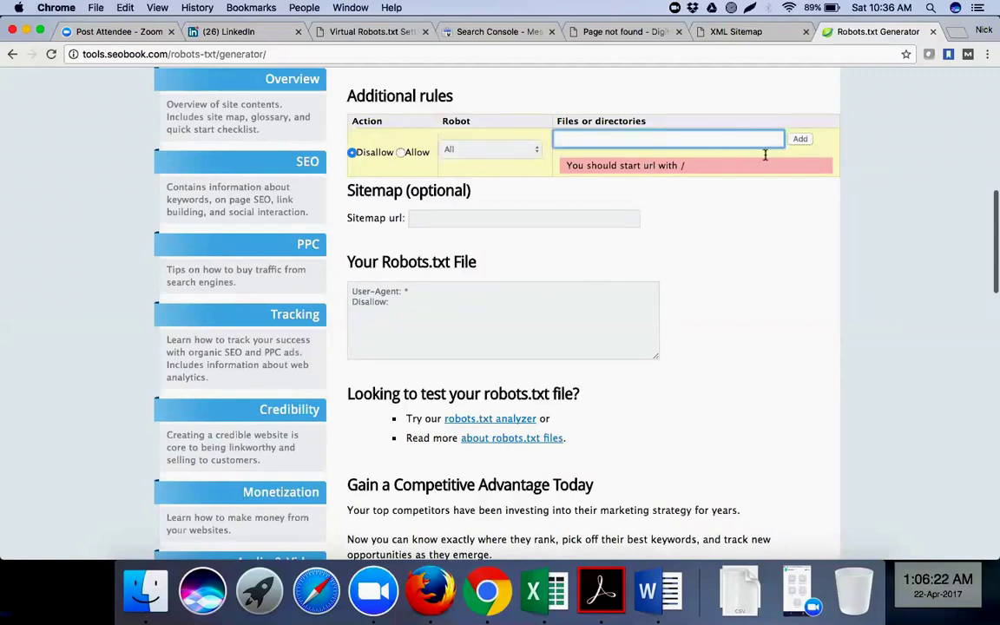
{"action": "scroll", "coordinate": [378, 233], "scroll_direction": "down", "scroll_amount": 2}
{"action": "scroll", "coordinate": [378, 233], "scroll_direction": "down", "scroll_amount": 1}
{"action": "left_click_drag", "start_coordinate": [352, 216], "coordinate": [392, 230]}
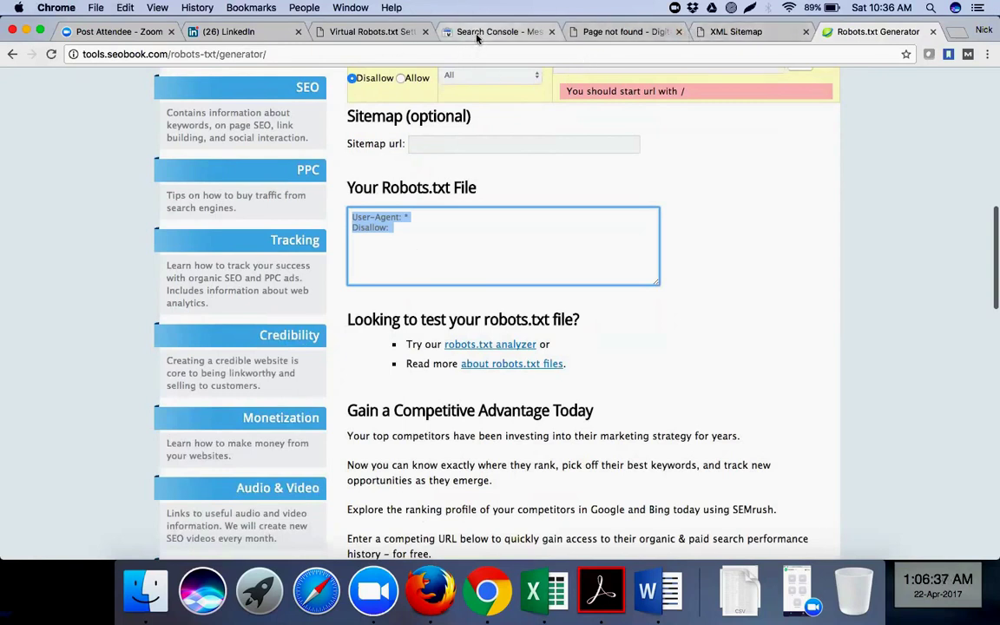
{"action": "left_click", "coordinate": [328, 36]}
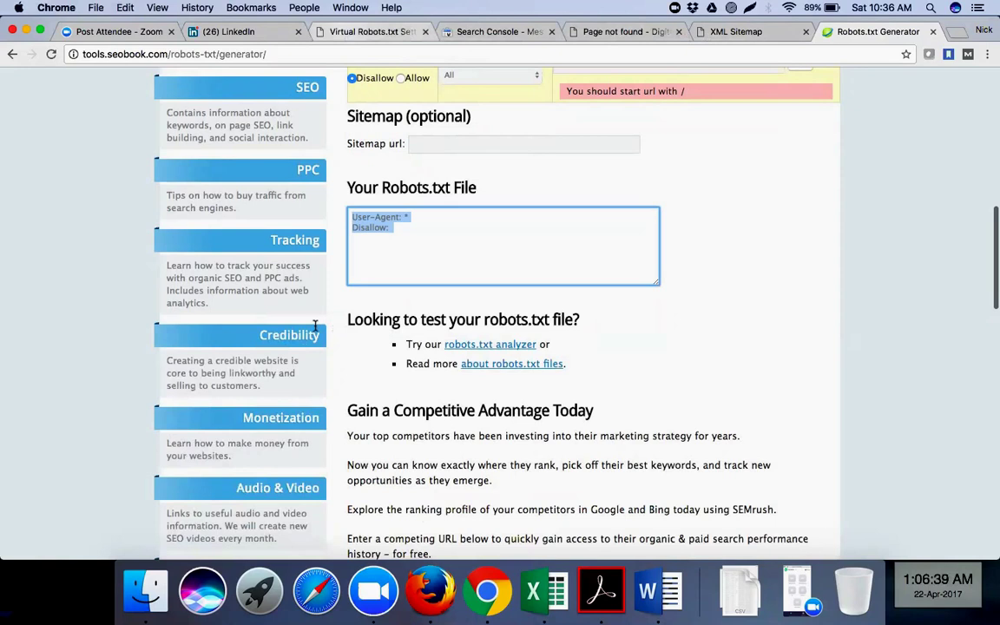
{"action": "scroll", "coordinate": [255, 347], "scroll_direction": "down", "scroll_amount": 3}
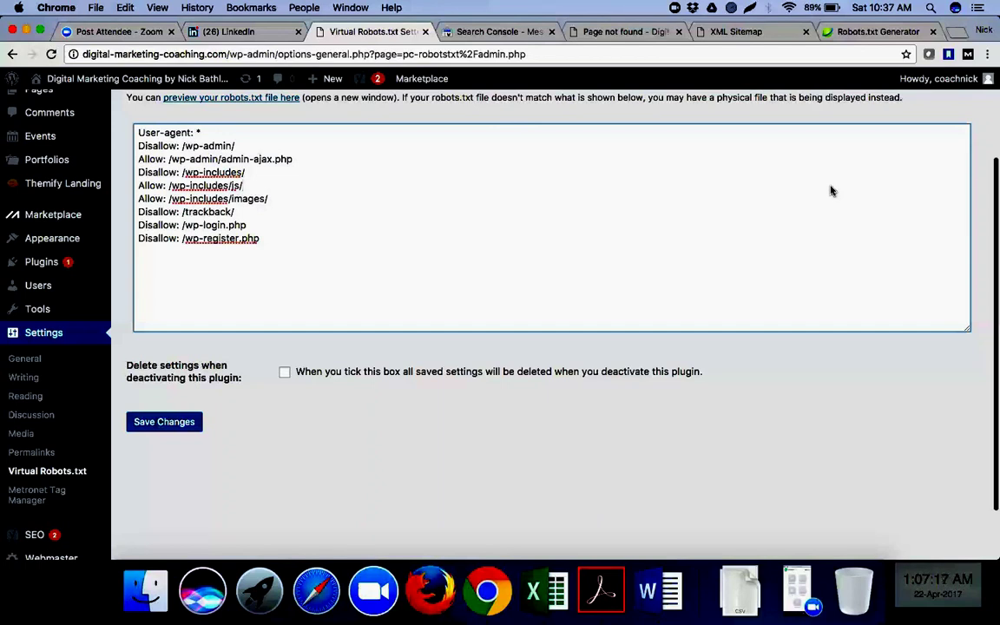
- Load yocreations.ca/wp-admin in a new tab, from the 'yocr' suggestions, to reach its login page
{"action": "left_click", "coordinate": [493, 33]}
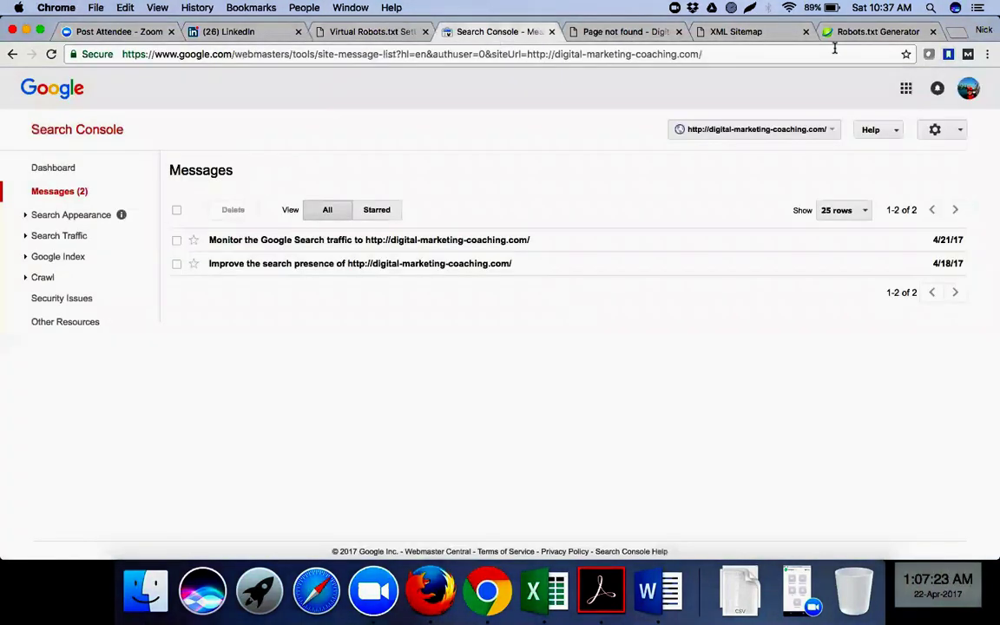
{"action": "key", "text": "super+t"}
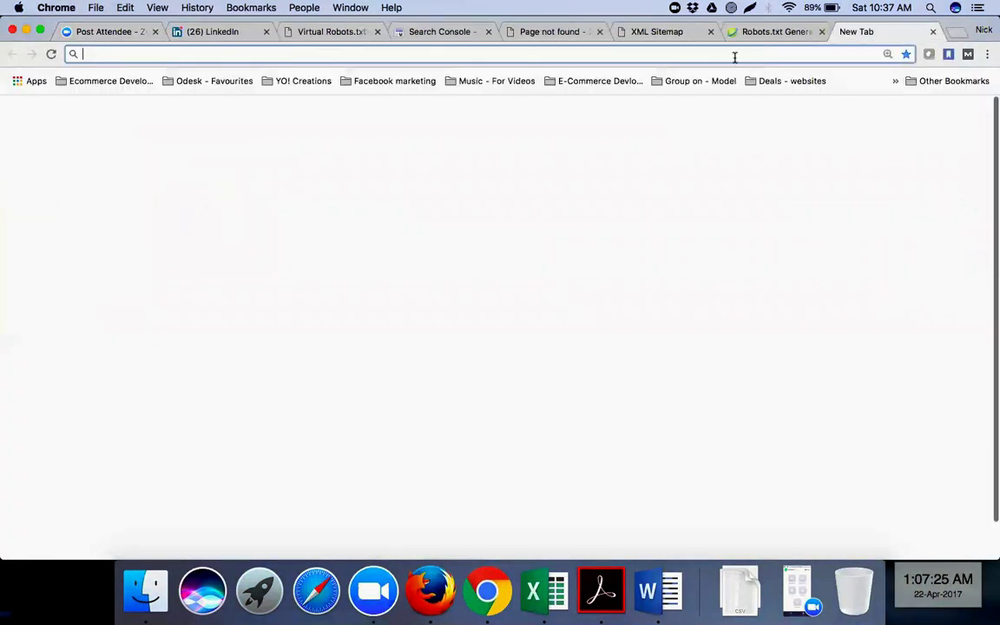
{"action": "type", "text": "yocreations.ca"}
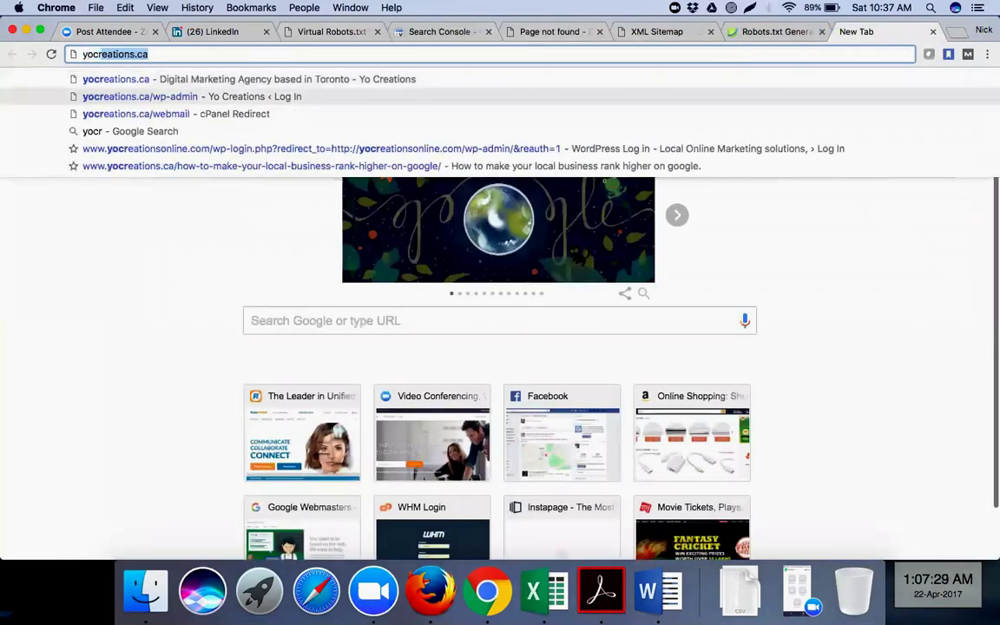
{"action": "key", "text": "Down"}
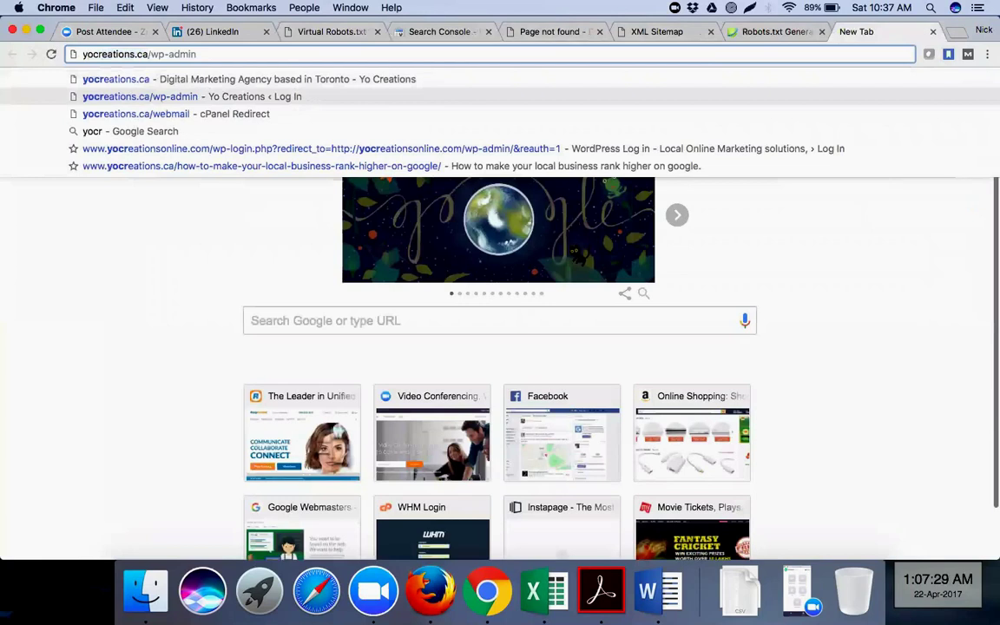
{"action": "key", "text": "Return"}
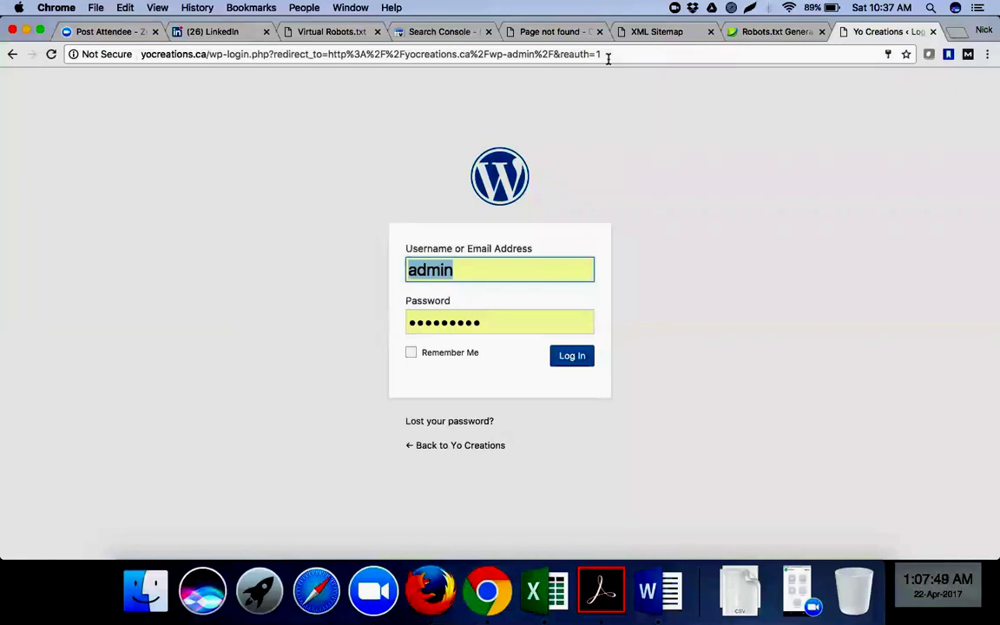
- Log in to the Yo Creations site, look over the Dashboard, and open the Posts list
{"action": "left_click", "coordinate": [570, 357]}
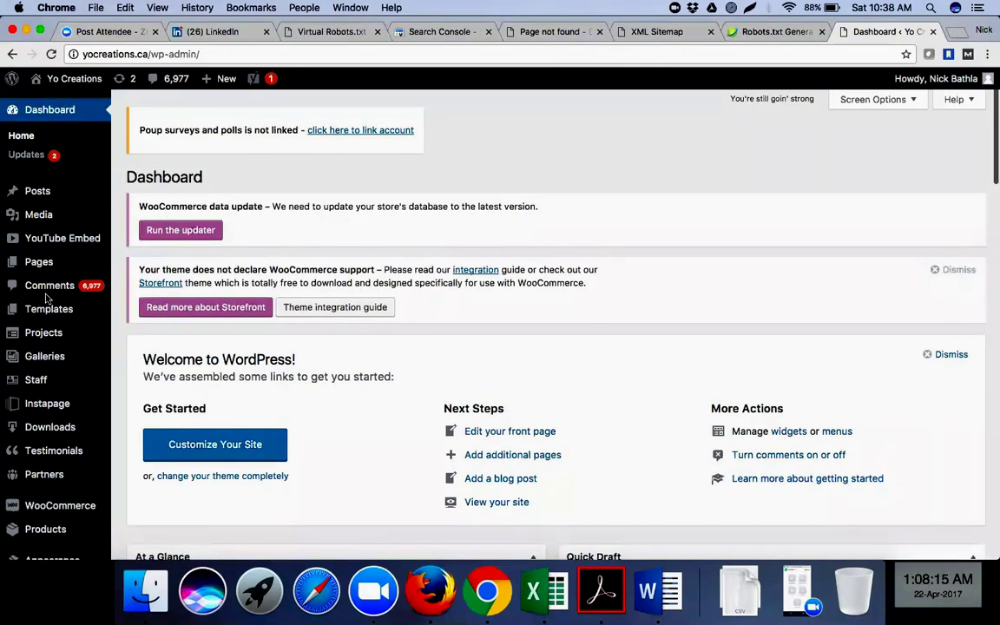
{"action": "scroll", "coordinate": [43, 278], "scroll_direction": "down", "scroll_amount": 2}
{"action": "scroll", "coordinate": [47, 273], "scroll_direction": "down", "scroll_amount": 5}
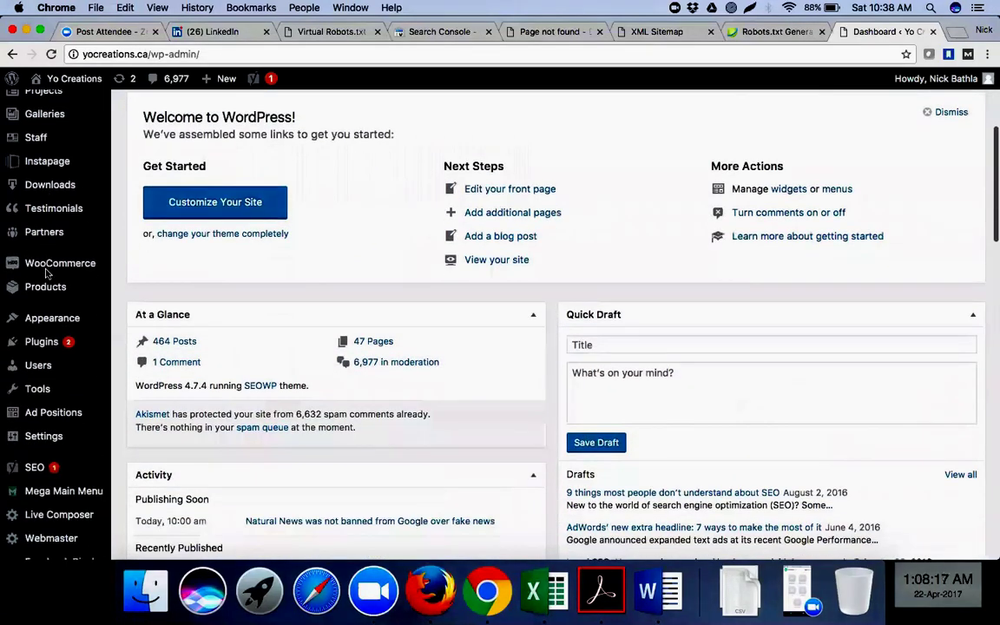
{"action": "scroll", "coordinate": [48, 274], "scroll_direction": "up", "scroll_amount": 3}
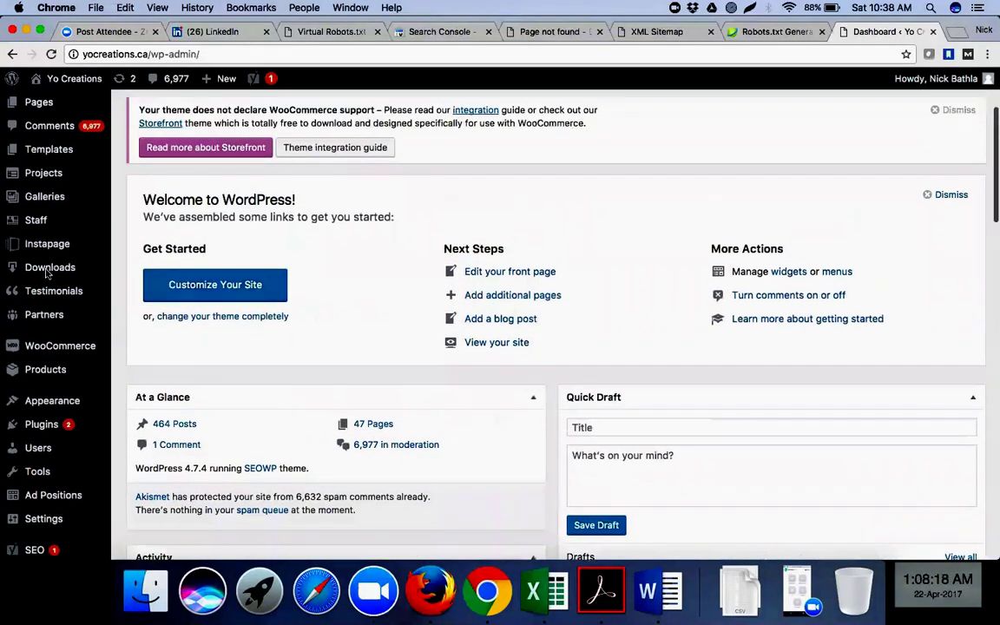
{"action": "scroll", "coordinate": [48, 273], "scroll_direction": "up", "scroll_amount": 5}
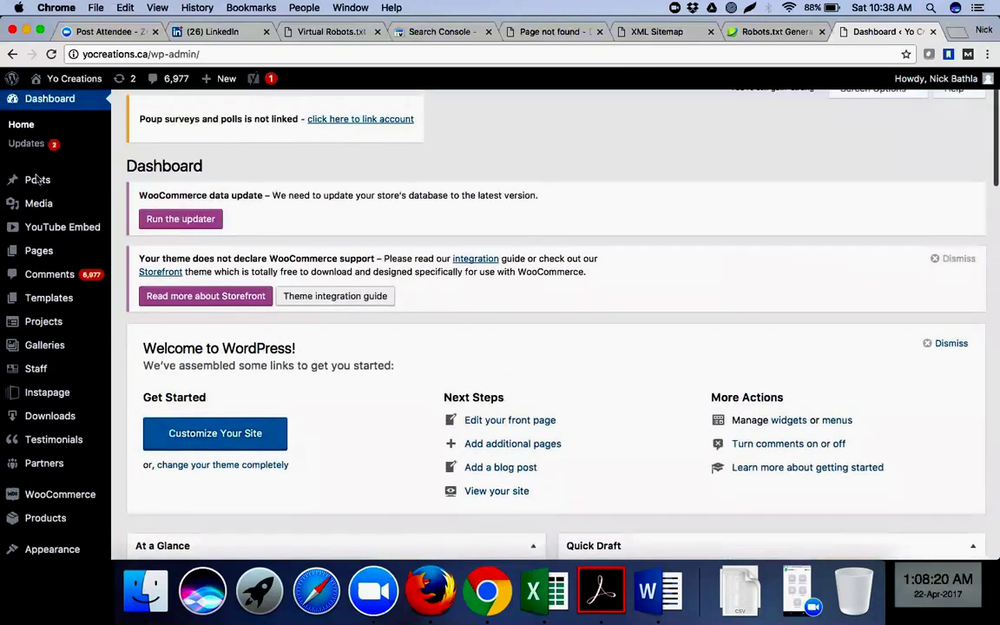
{"action": "left_click", "coordinate": [130, 182]}
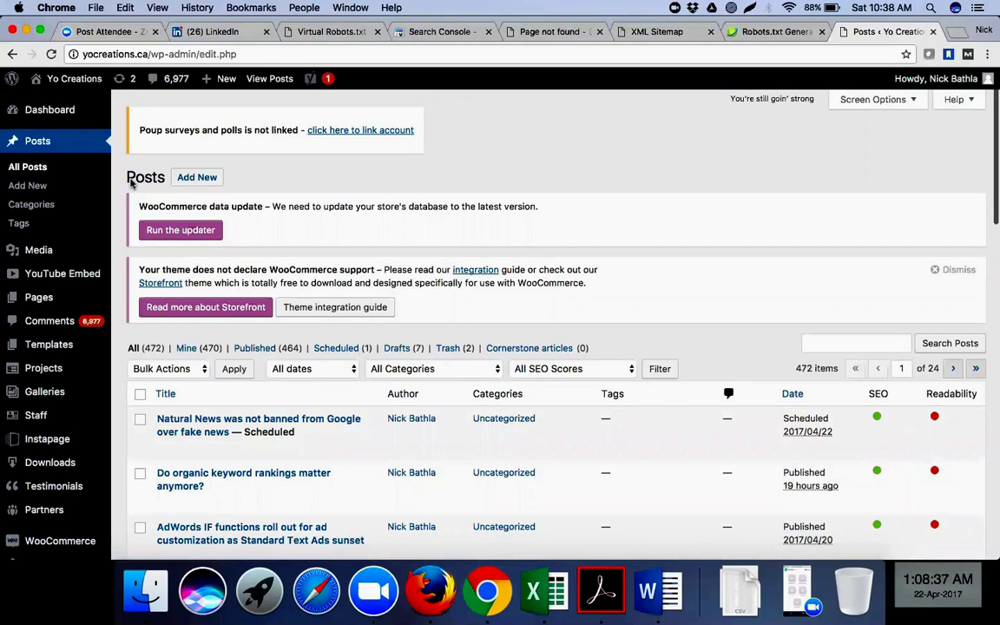
- Find 'The future of paid voice search and monetizing the map' in the Posts list and open it for editing
{"action": "scroll", "coordinate": [300, 323], "scroll_direction": "down", "scroll_amount": 3}
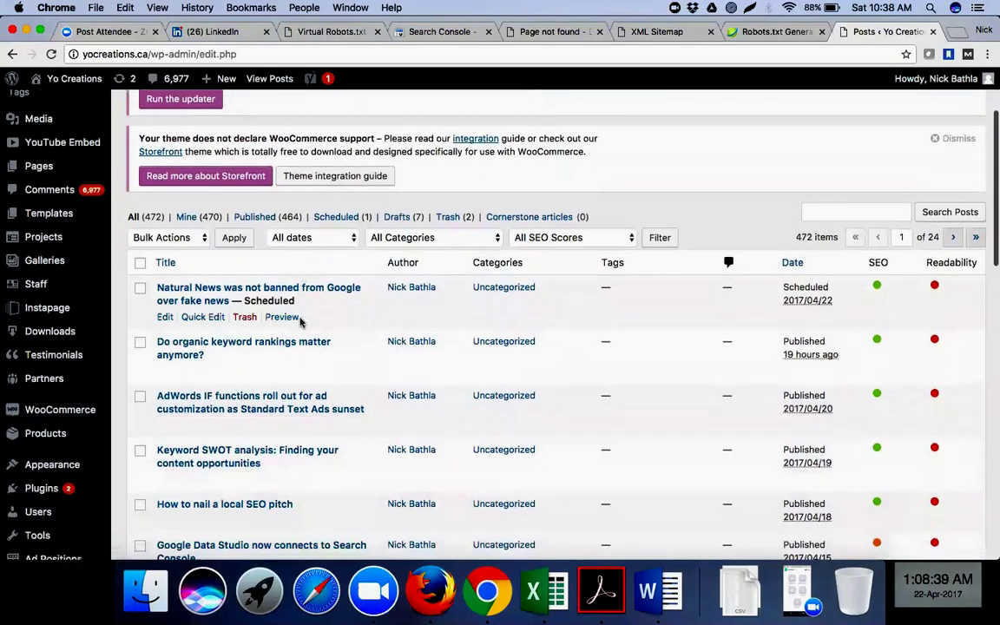
{"action": "scroll", "coordinate": [299, 322], "scroll_direction": "down", "scroll_amount": 2}
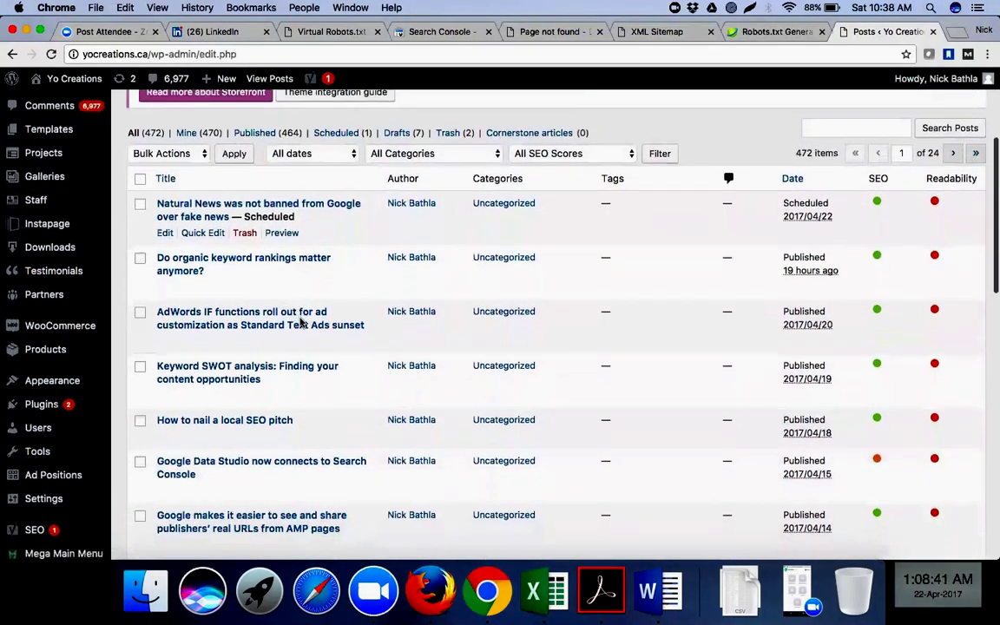
{"action": "scroll", "coordinate": [300, 322], "scroll_direction": "down", "scroll_amount": 3}
{"action": "left_click", "coordinate": [165, 520]}
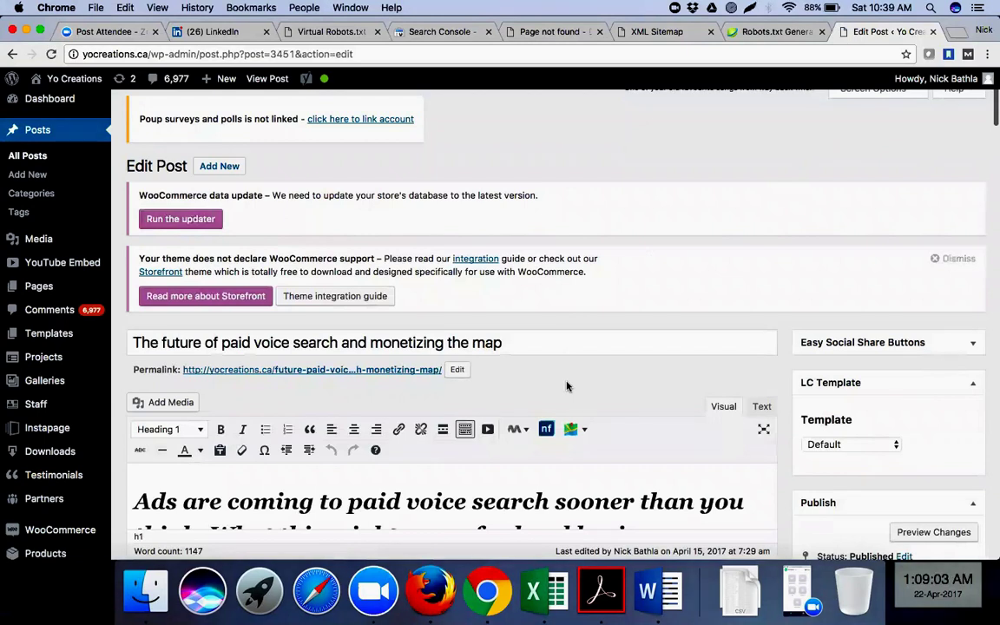
- Open the permalink slug future-paid-voice-search-monetizing-map for editing without changing it
{"action": "scroll", "coordinate": [566, 387], "scroll_direction": "down", "scroll_amount": 2}
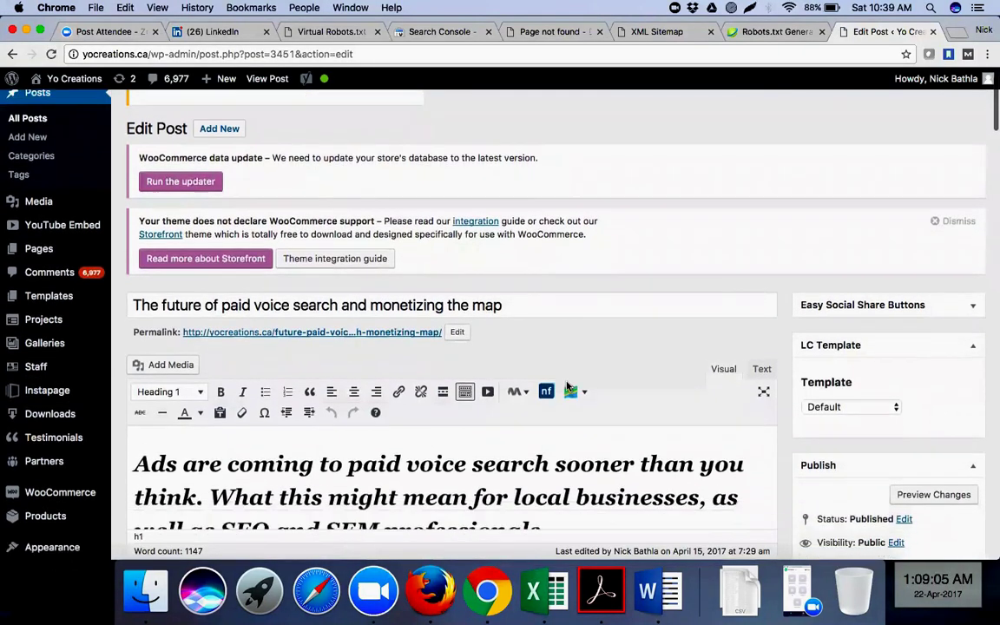
{"action": "scroll", "coordinate": [566, 386], "scroll_direction": "down", "scroll_amount": 4}
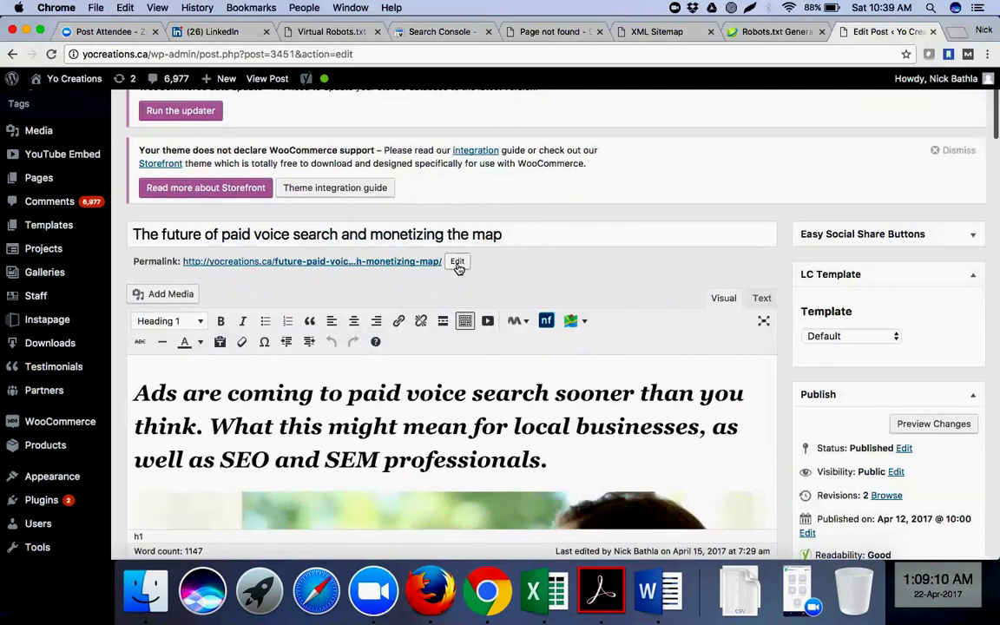
{"action": "left_click", "coordinate": [458, 263]}
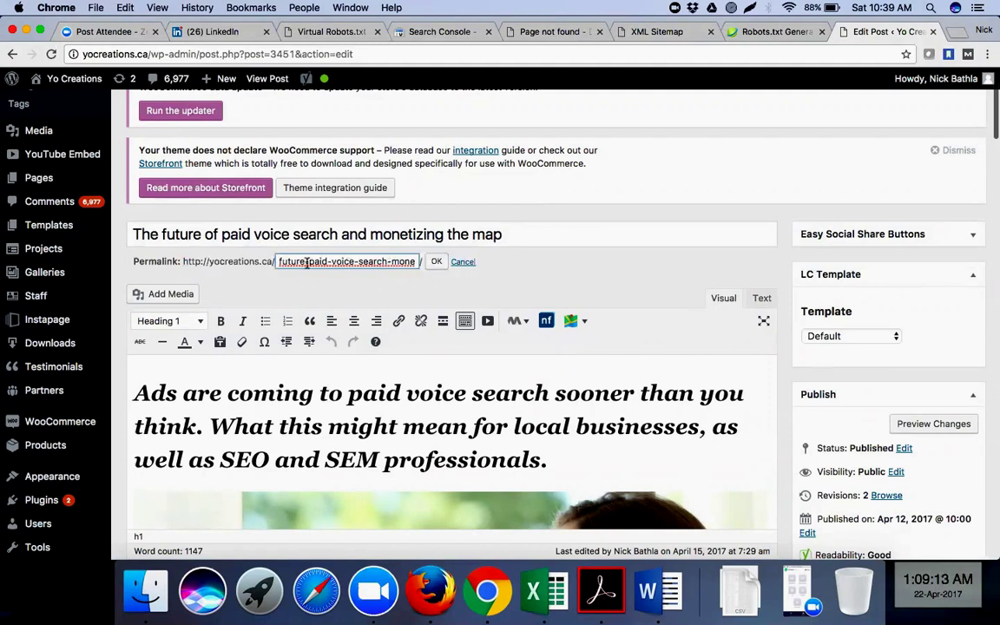
{"action": "triple_click", "coordinate": [413, 258]}
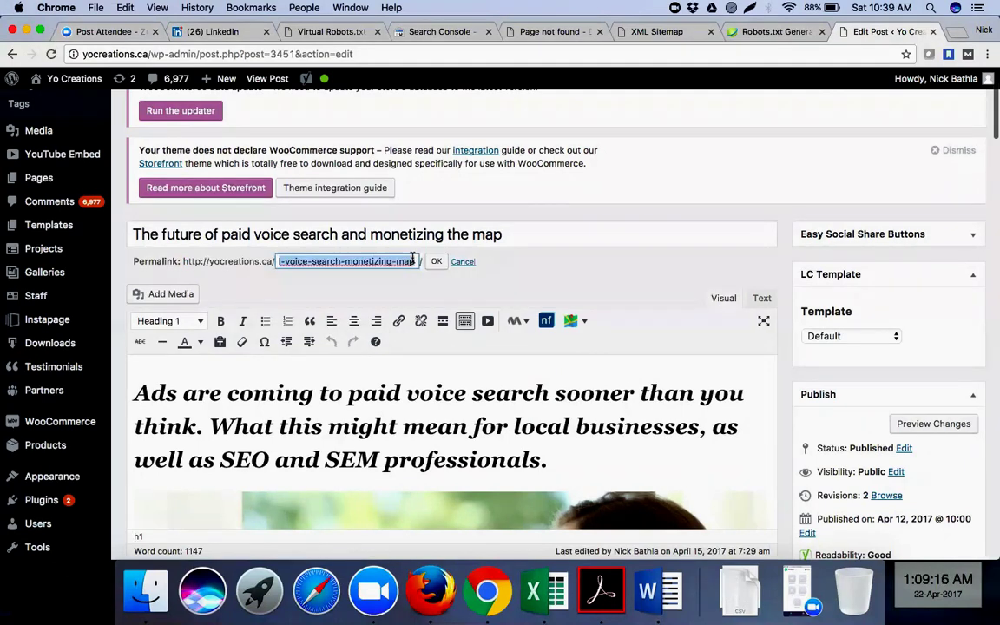
{"action": "left_click", "coordinate": [540, 273]}
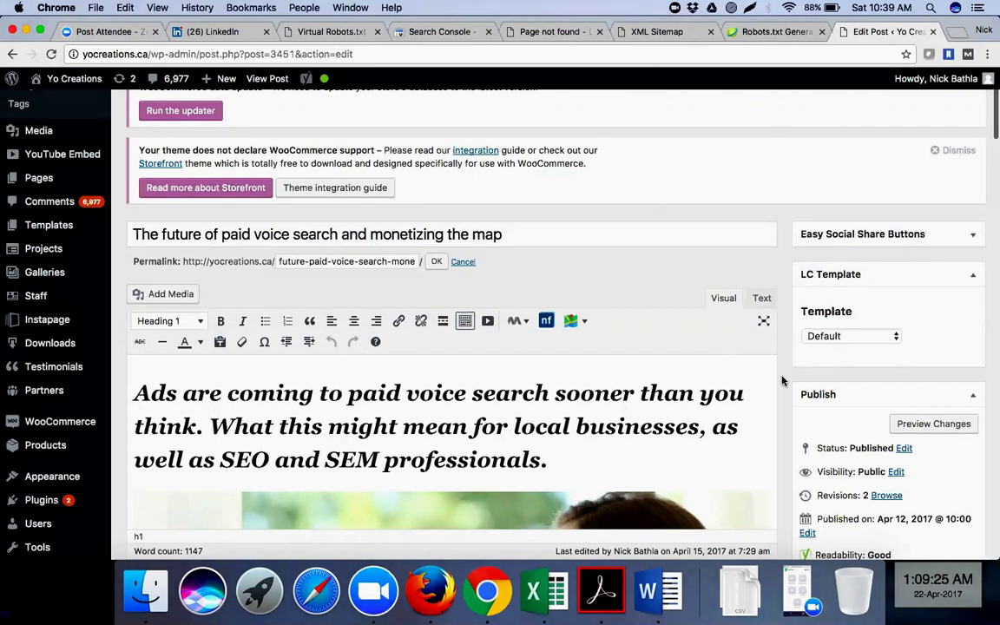
- In the Yoast SEO snippet editor, select the slug future-paid-voice-search-monetizing-map and leave it unchanged
{"action": "scroll", "coordinate": [781, 381], "scroll_direction": "down", "scroll_amount": 5}
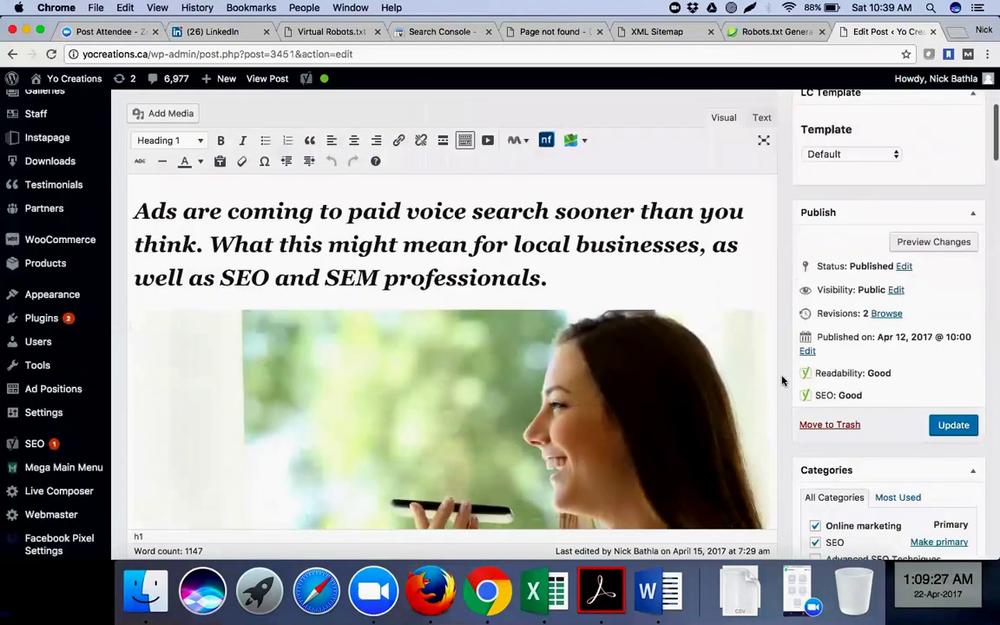
{"action": "scroll", "coordinate": [782, 381], "scroll_direction": "down", "scroll_amount": 4}
{"action": "scroll", "coordinate": [782, 380], "scroll_direction": "down", "scroll_amount": 5}
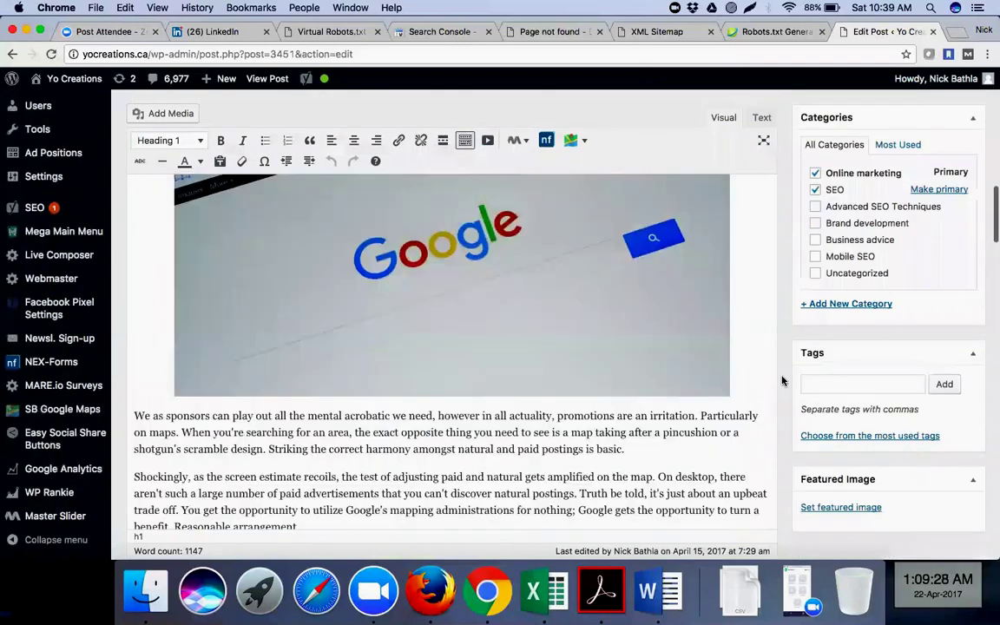
{"action": "scroll", "coordinate": [782, 380], "scroll_direction": "down", "scroll_amount": 12}
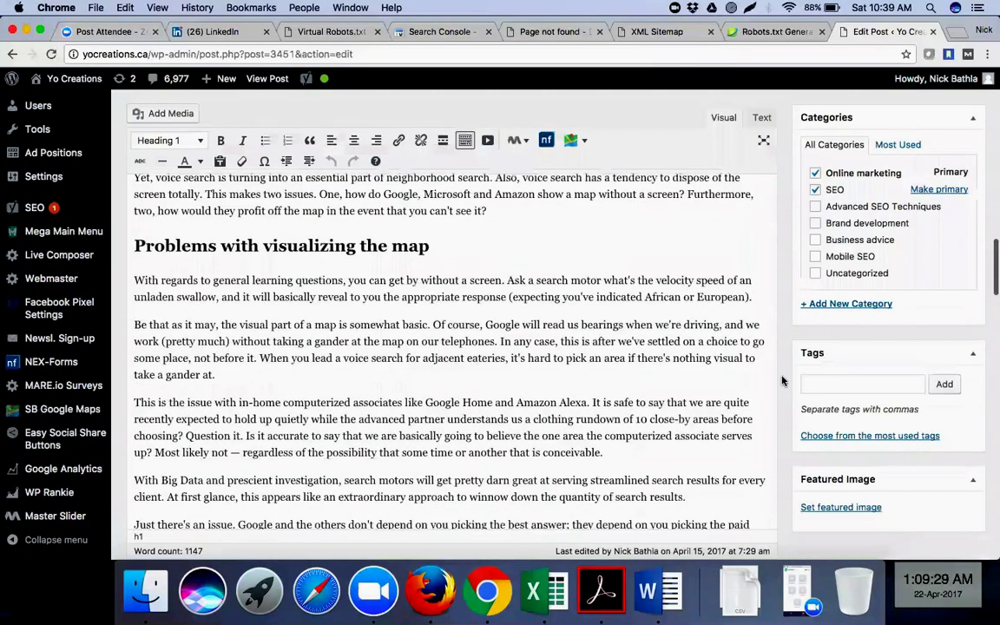
{"action": "scroll", "coordinate": [782, 381], "scroll_direction": "down", "scroll_amount": 7}
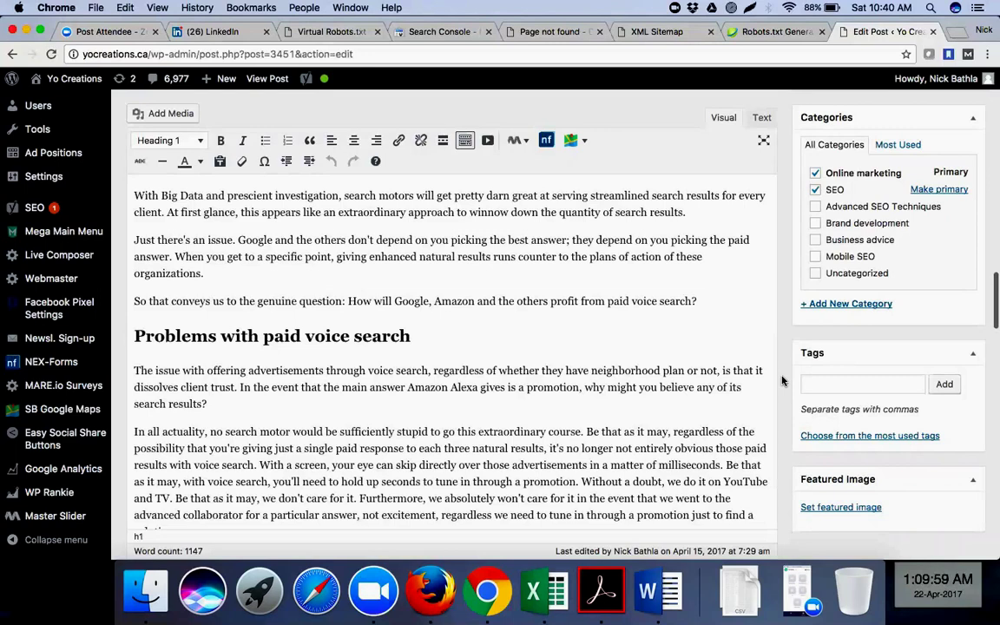
{"action": "scroll", "coordinate": [781, 380], "scroll_direction": "down", "scroll_amount": 5}
{"action": "scroll", "coordinate": [782, 380], "scroll_direction": "down", "scroll_amount": 12}
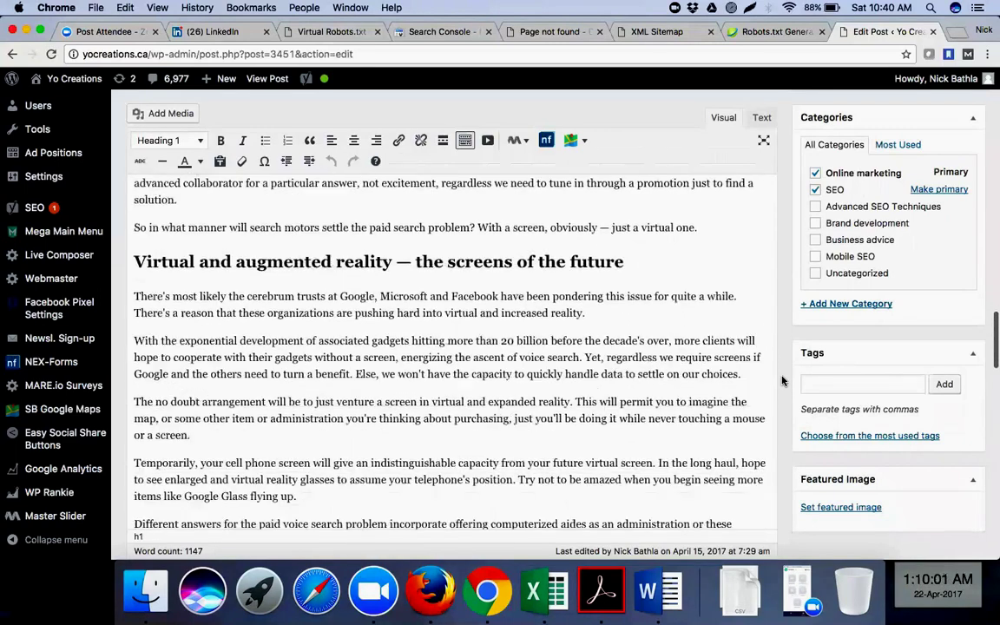
{"action": "scroll", "coordinate": [781, 380], "scroll_direction": "down", "scroll_amount": 5}
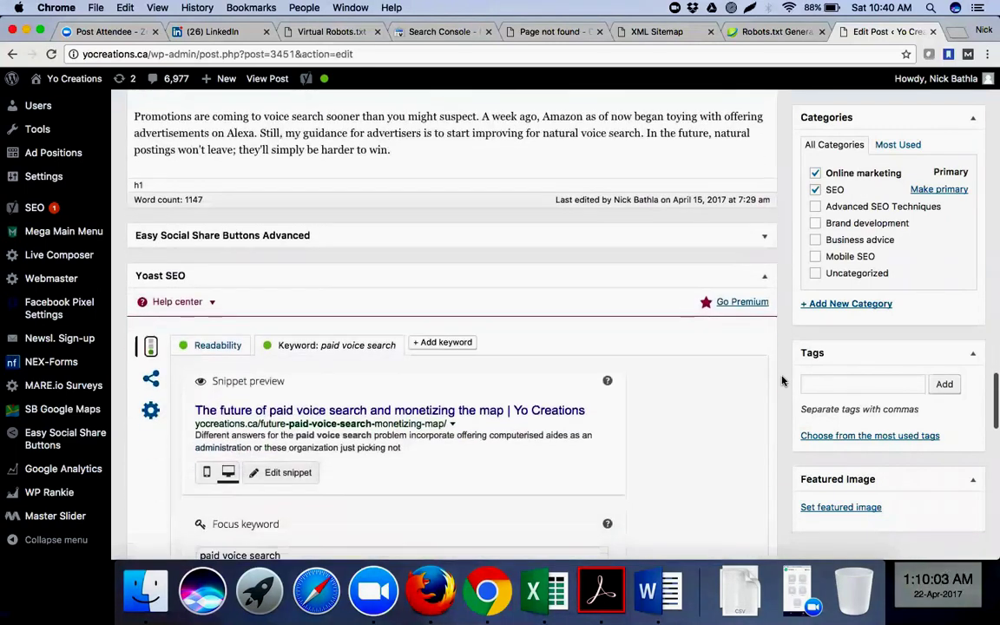
{"action": "scroll", "coordinate": [781, 380], "scroll_direction": "up", "scroll_amount": 1}
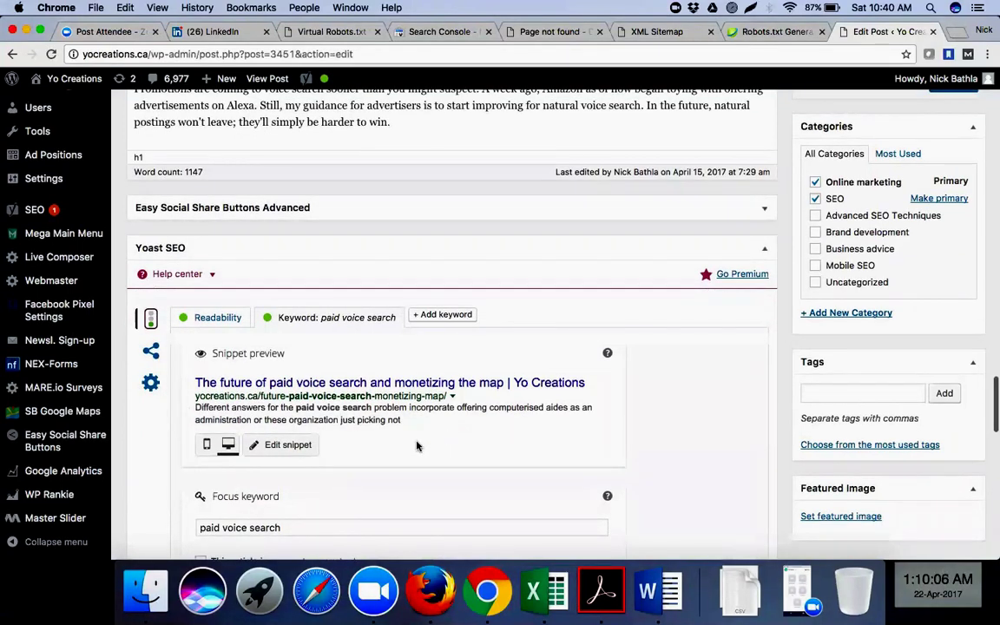
{"action": "scroll", "coordinate": [417, 446], "scroll_direction": "down", "scroll_amount": 4}
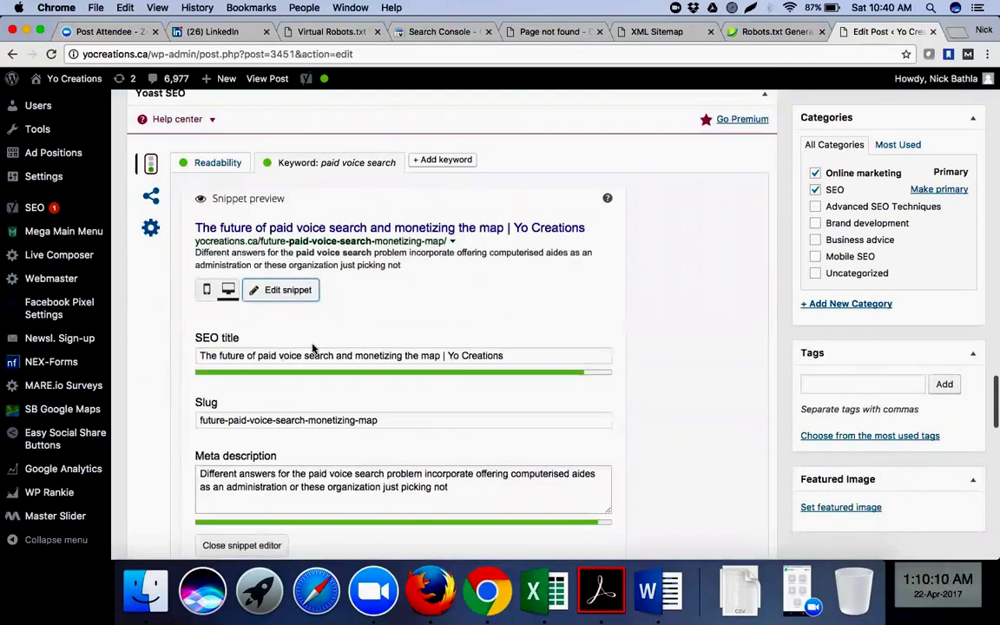
{"action": "scroll", "coordinate": [383, 331], "scroll_direction": "down", "scroll_amount": 3}
{"action": "left_click_drag", "start_coordinate": [383, 330], "coordinate": [190, 330]}
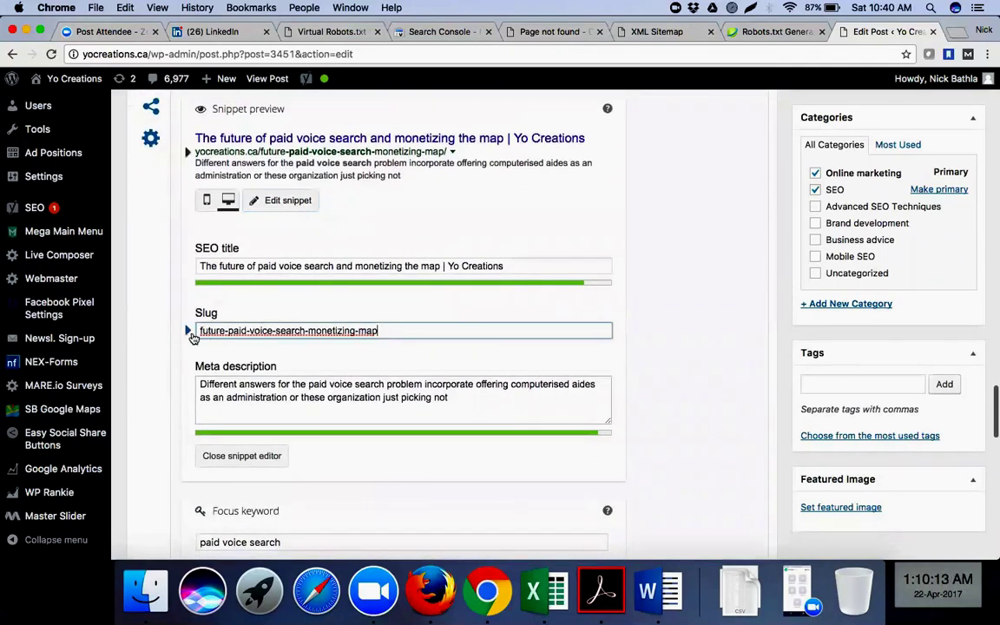
{"action": "left_click", "coordinate": [156, 323]}
- Return to the top of the Edit Post screen
{"action": "scroll", "coordinate": [155, 321], "scroll_direction": "up", "scroll_amount": 5}
{"action": "scroll", "coordinate": [154, 320], "scroll_direction": "up", "scroll_amount": 1}
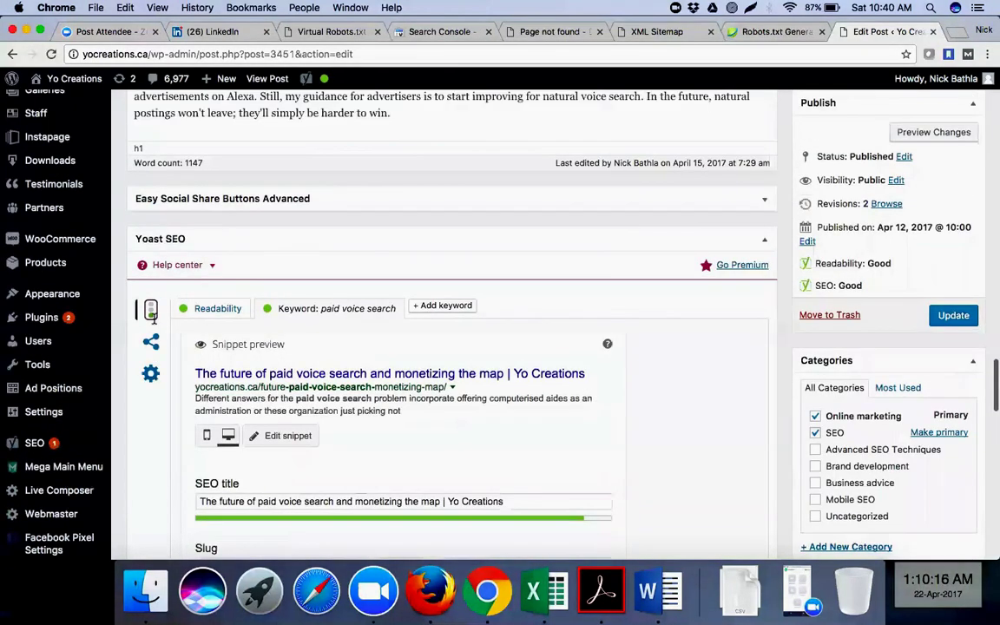
{"action": "scroll", "coordinate": [153, 318], "scroll_direction": "up", "scroll_amount": 10}
{"action": "scroll", "coordinate": [154, 318], "scroll_direction": "up", "scroll_amount": 20}
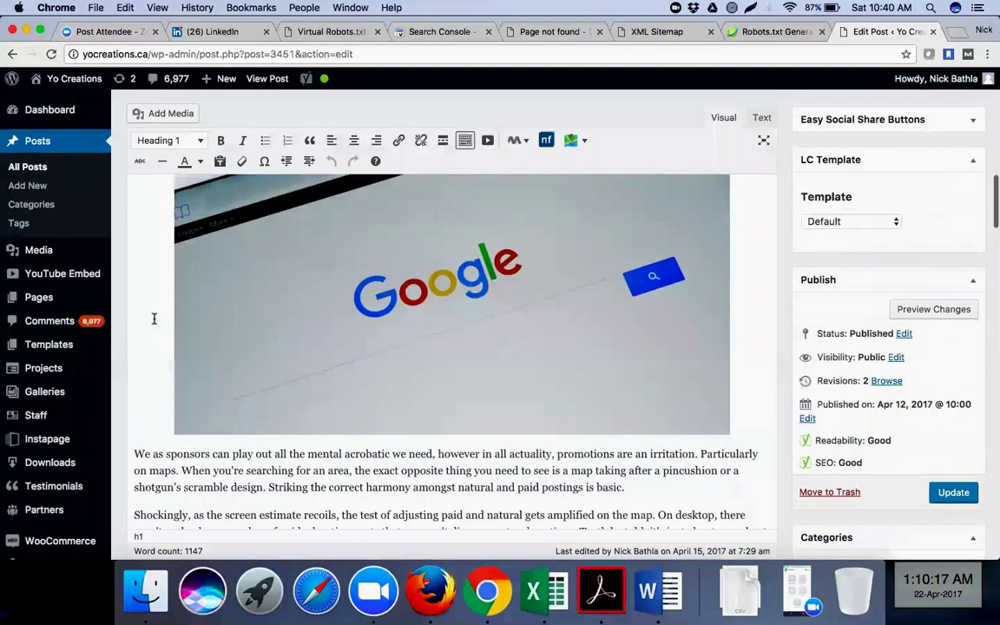
{"action": "scroll", "coordinate": [153, 319], "scroll_direction": "up", "scroll_amount": 10}
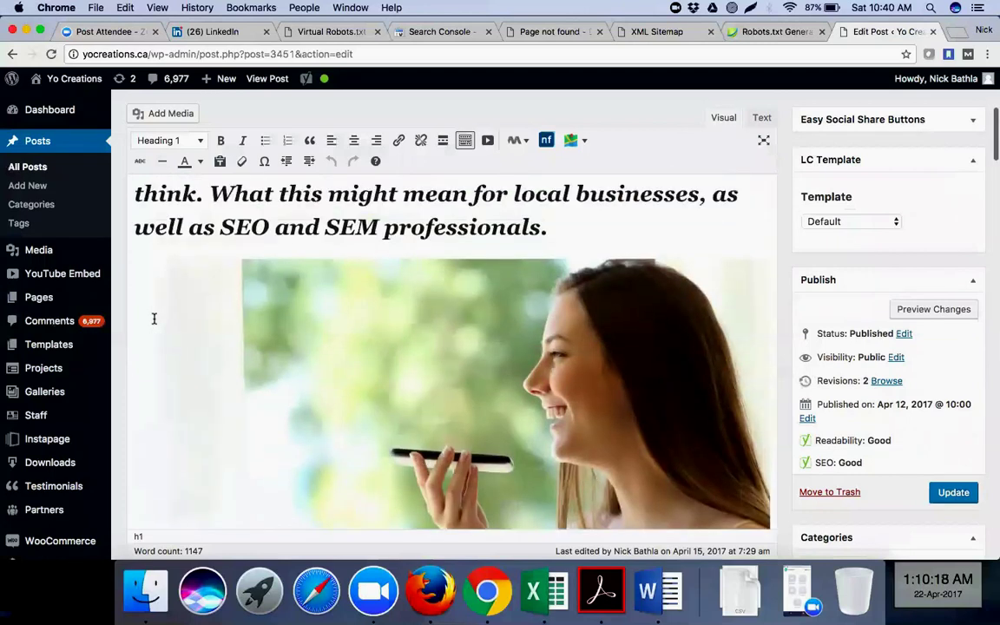
{"action": "scroll", "coordinate": [154, 319], "scroll_direction": "up", "scroll_amount": 3}
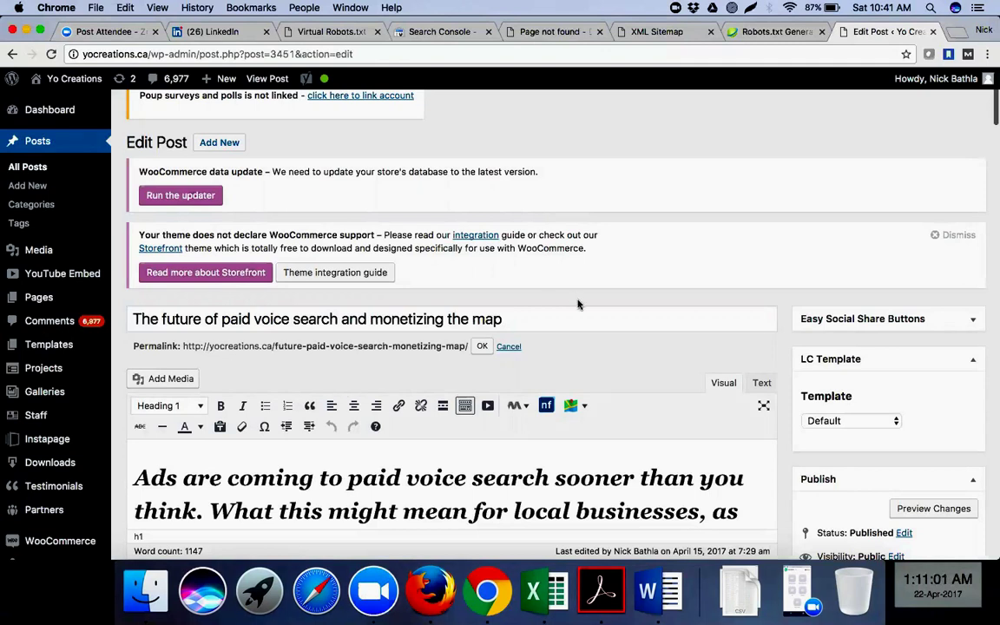
- Load anujjain.in in a new browser tab
{"action": "key", "text": "super+t"}
{"action": "type", "text": "anujjain.in"}
{"action": "key", "text": "Return"}
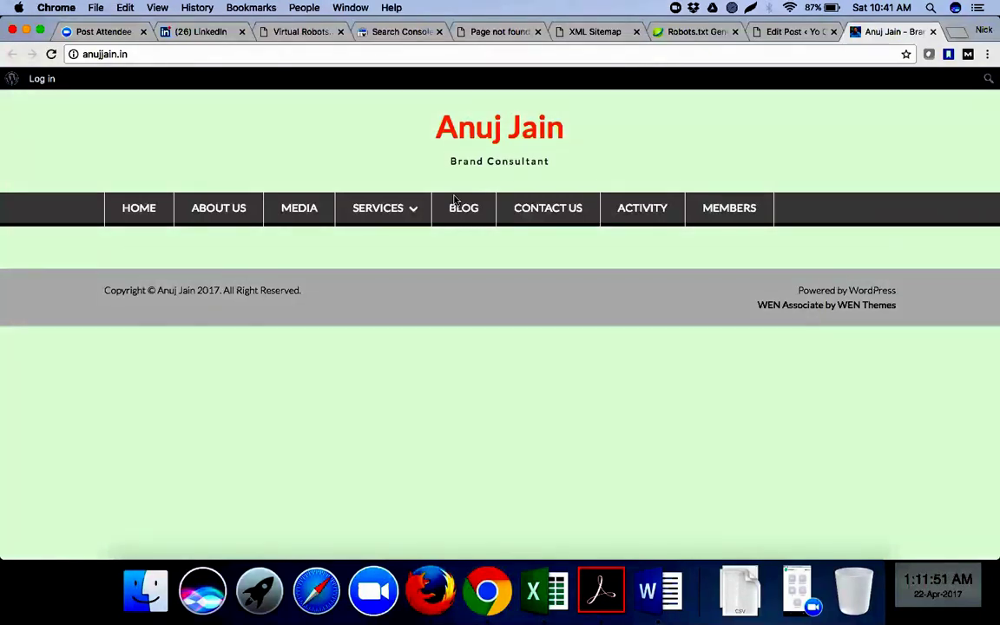
- Go to the site's login page at anujjain.in/wp-admin
{"action": "left_click", "coordinate": [149, 55]}
{"action": "left_click", "coordinate": [149, 55]}
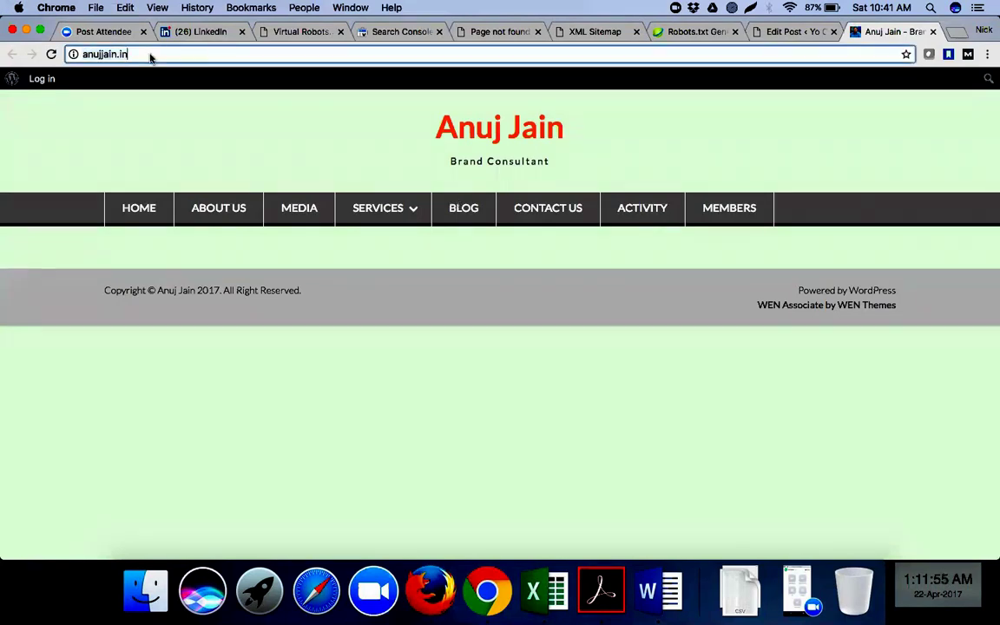
{"action": "type", "text": "/wp-admin"}
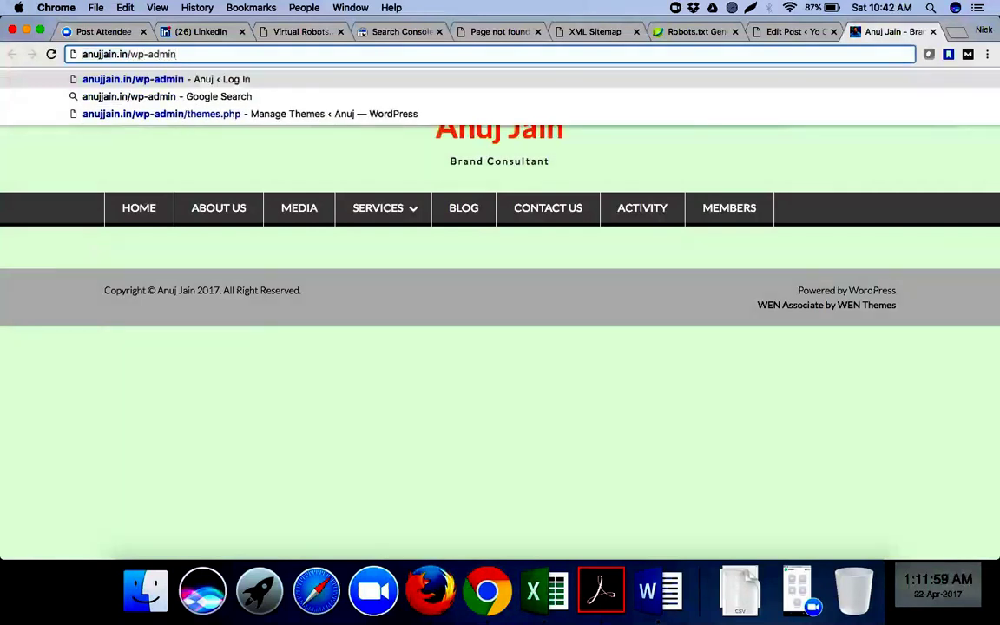
{"action": "key", "text": "Return"}
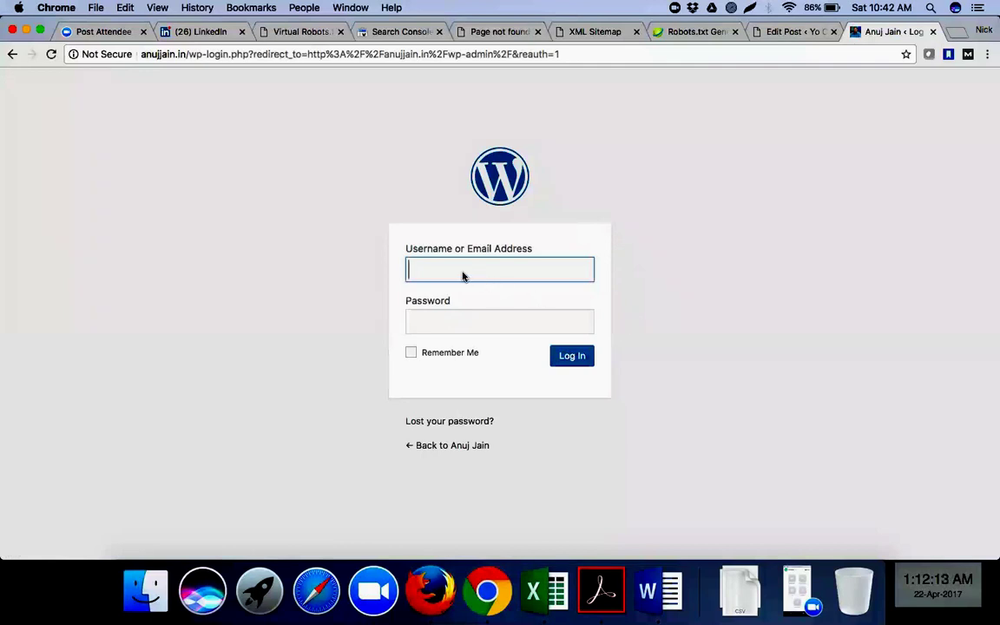
- Sign in with the account's e-mail as username and its password
{"action": "key", "text": "super+v"}
{"action": "left_click", "coordinate": [347, 315]}
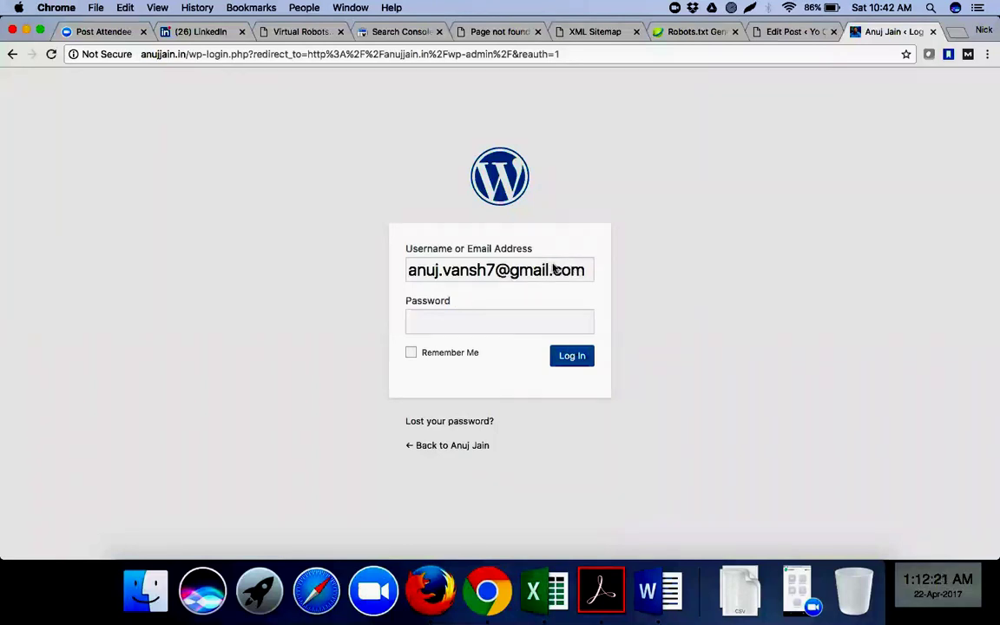
{"action": "left_click", "coordinate": [435, 321]}
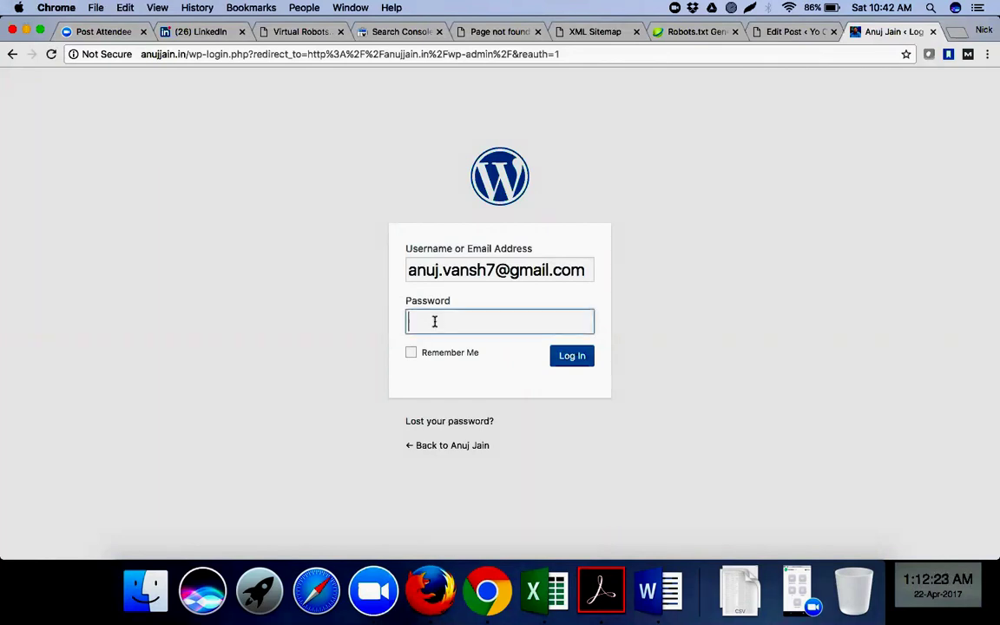
{"action": "type", "text": "•••••••••••••••"}
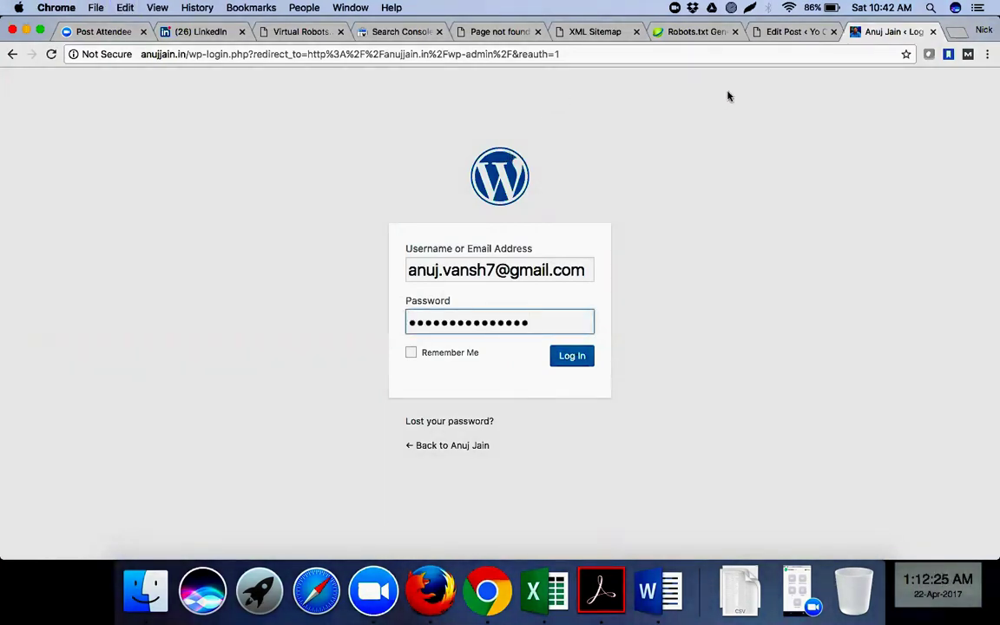
{"action": "left_click", "coordinate": [560, 363]}
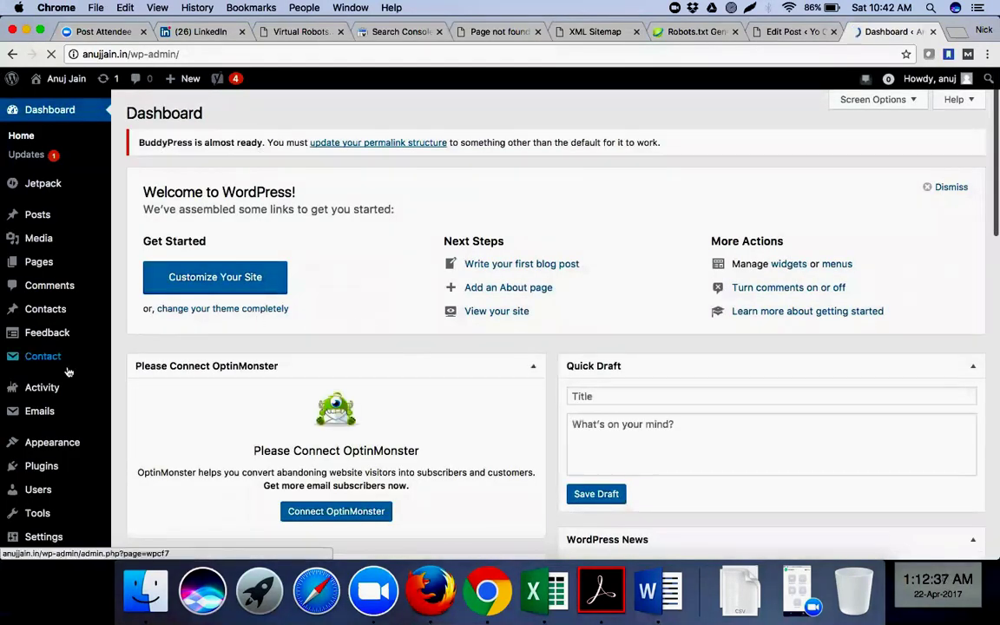
- From Pages > All Pages, open the Contact us page in the editor
{"action": "mouse_move", "coordinate": [68, 372]}
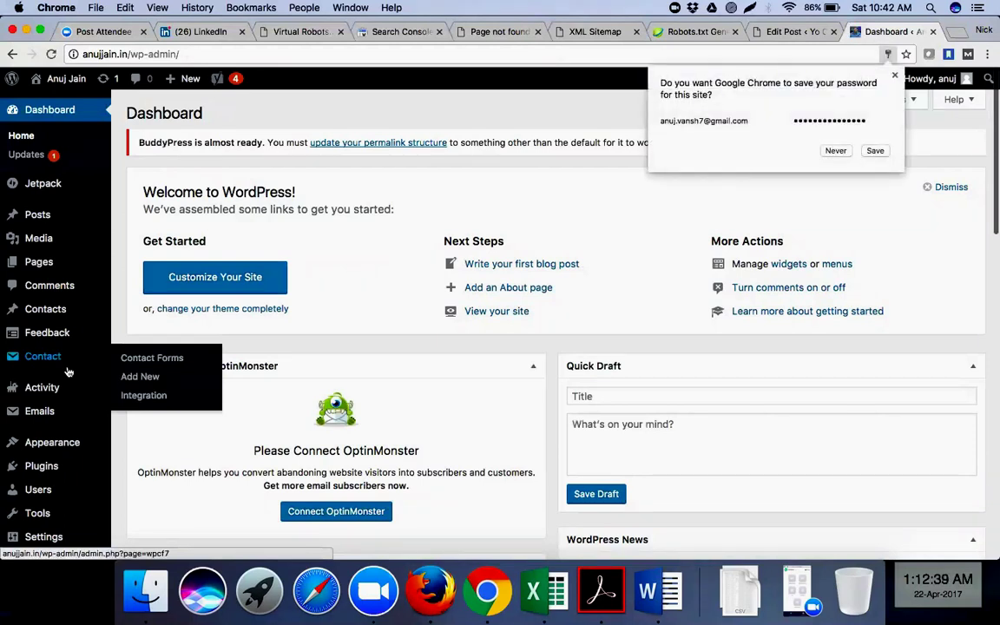
{"action": "mouse_move", "coordinate": [50, 259]}
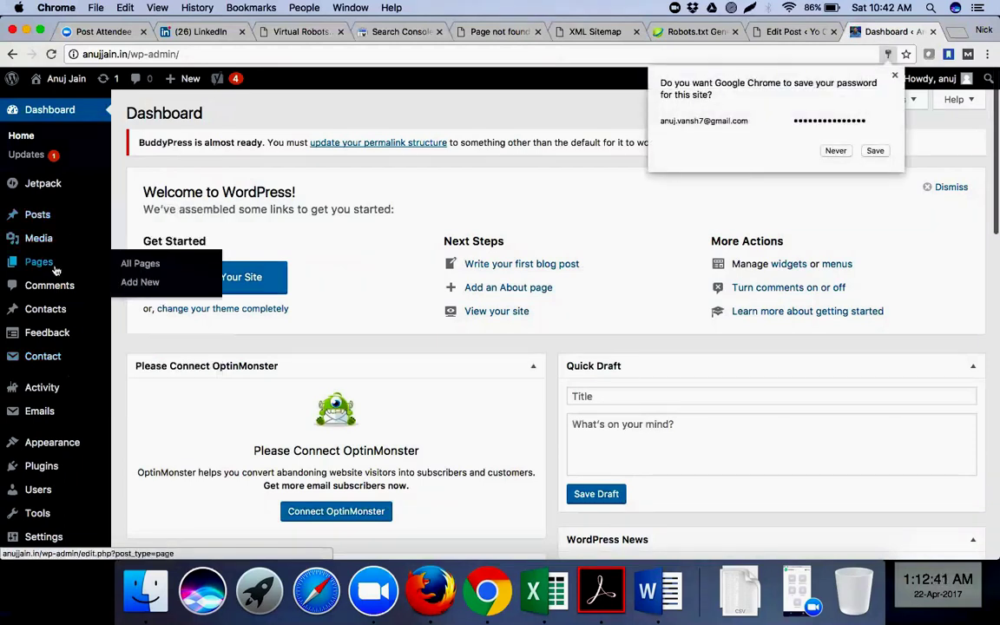
{"action": "left_click", "coordinate": [123, 268]}
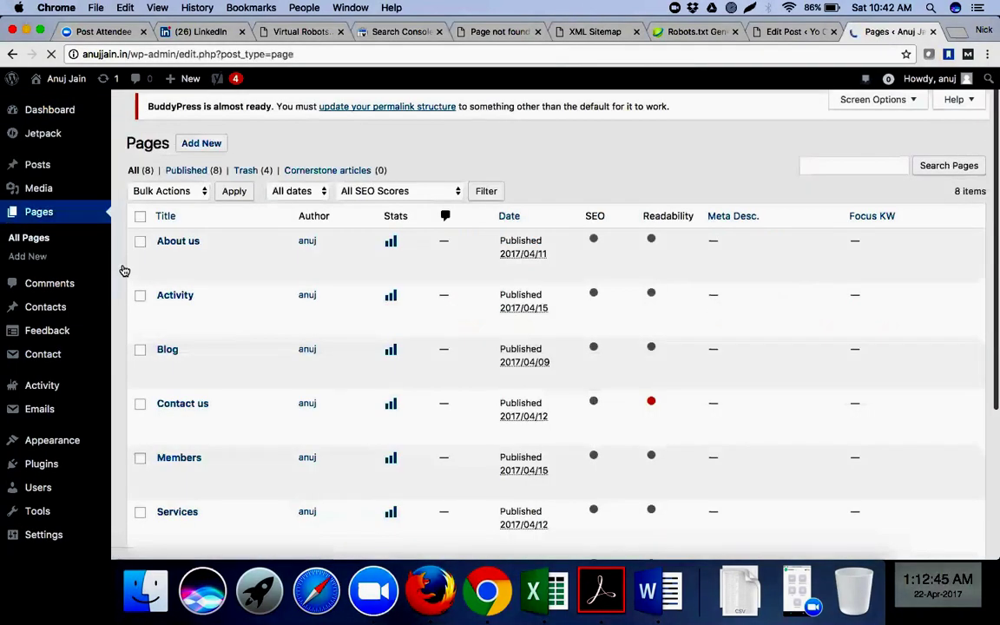
{"action": "mouse_move", "coordinate": [173, 432]}
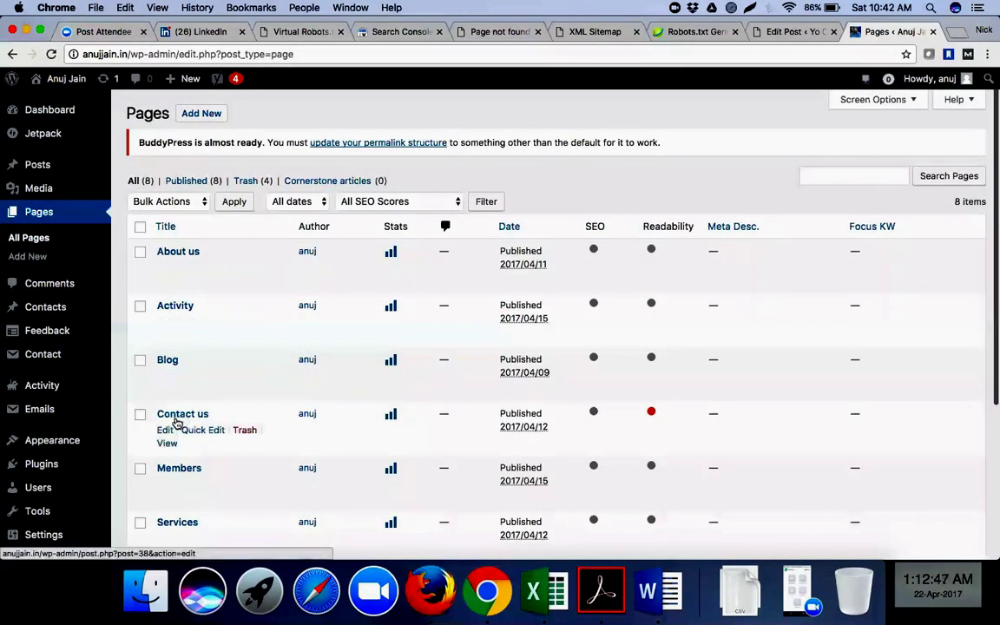
{"action": "left_click", "coordinate": [165, 431]}
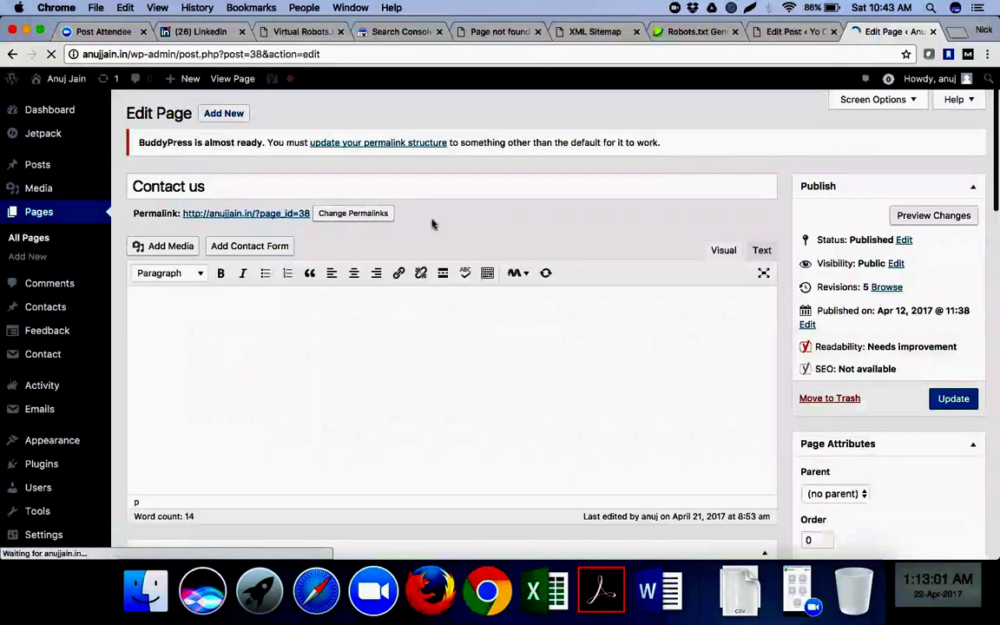
- Open Permalink Settings in a separate tab and return to the Contact us editor
{"action": "left_click", "coordinate": [361, 215]}
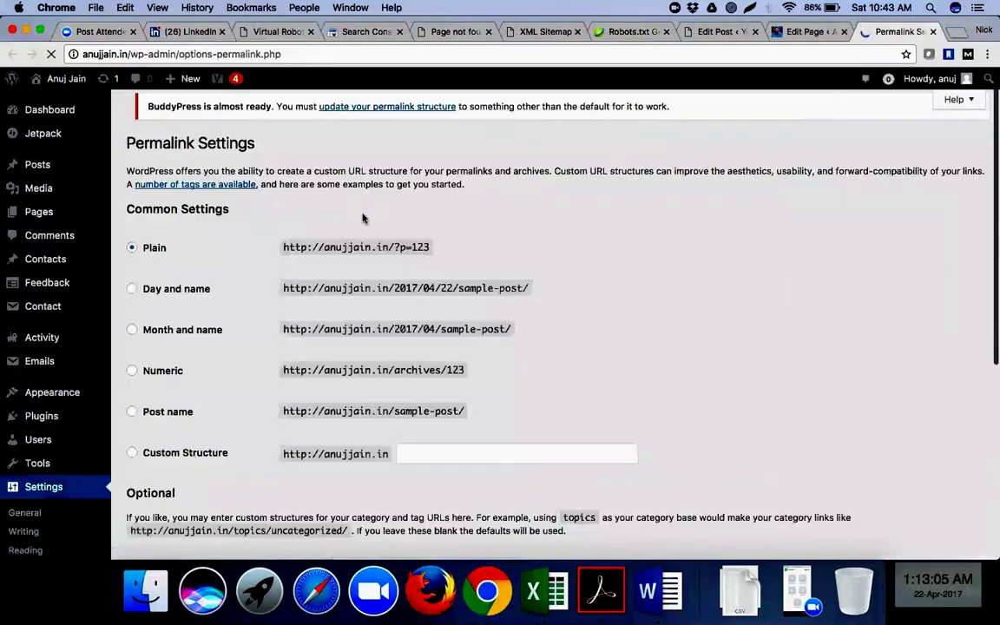
{"action": "left_click", "coordinate": [794, 33]}
{"action": "scroll", "coordinate": [431, 382], "scroll_direction": "down", "scroll_amount": 2}
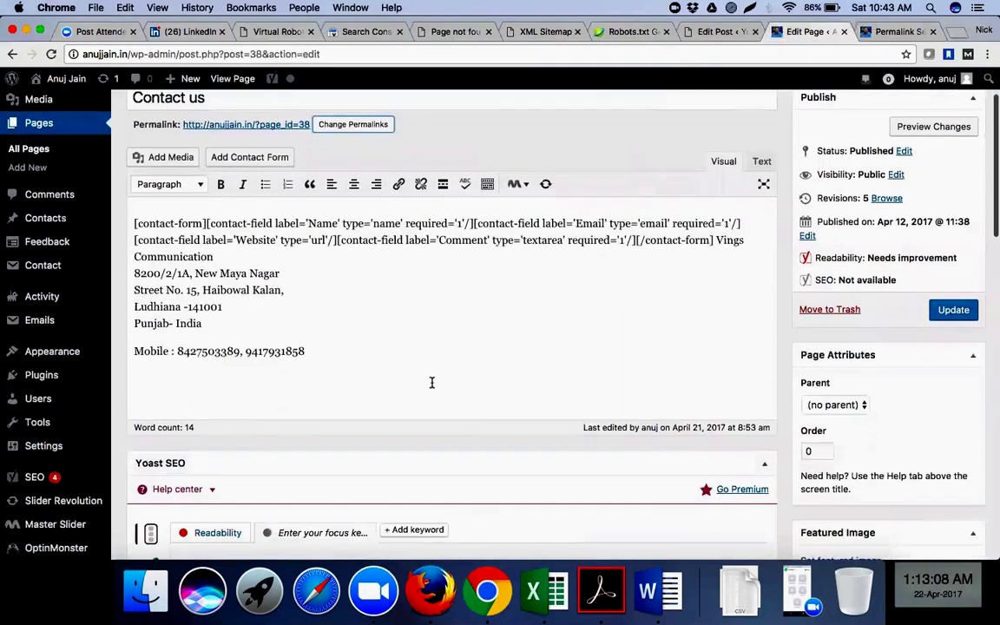
{"action": "scroll", "coordinate": [432, 382], "scroll_direction": "down", "scroll_amount": 4}
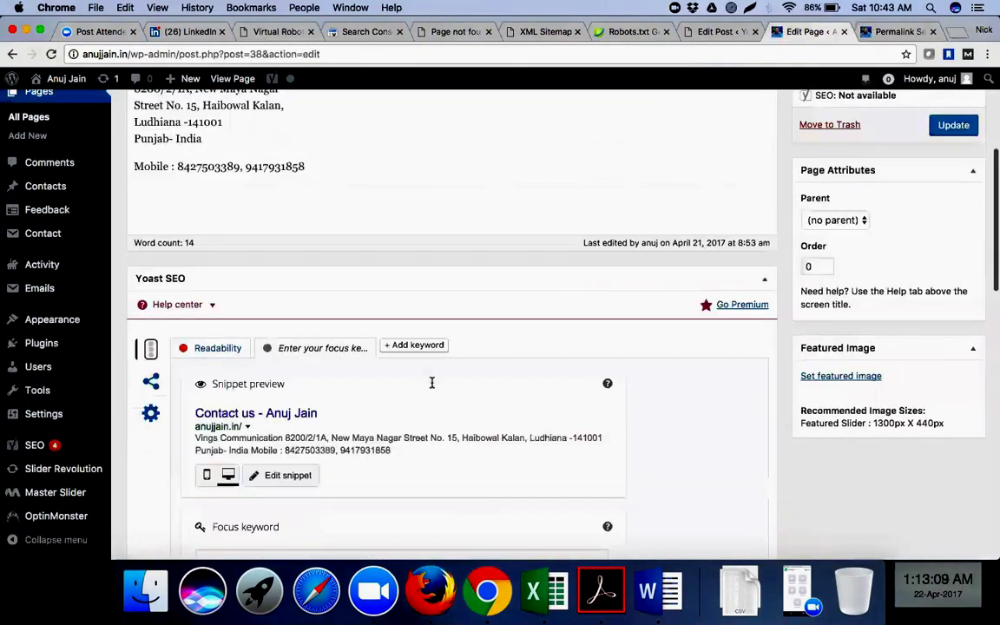
- Open the Contact us page's Yoast snippet editor and confirm its slug field is empty
{"action": "left_click", "coordinate": [287, 470]}
{"action": "scroll", "coordinate": [295, 400], "scroll_direction": "down", "scroll_amount": 3}
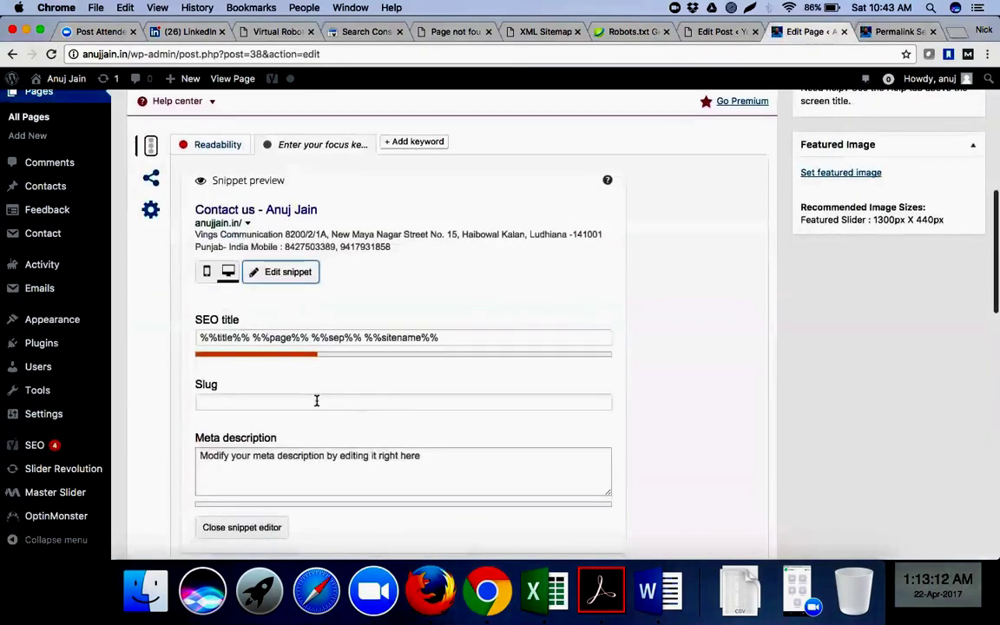
{"action": "left_click", "coordinate": [286, 405]}
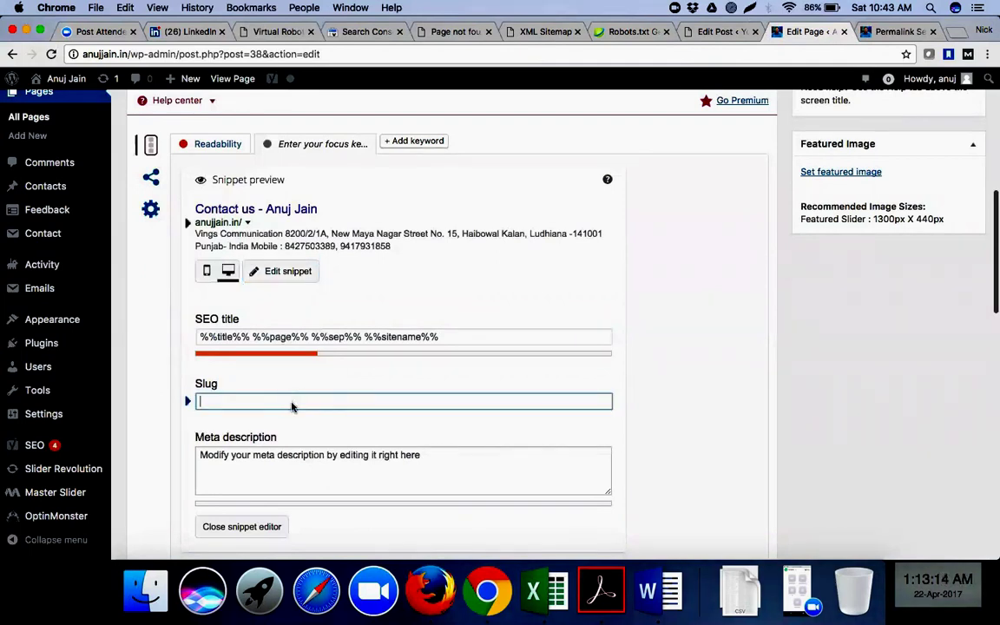
{"action": "scroll", "coordinate": [290, 404], "scroll_direction": "up", "scroll_amount": 3}
{"action": "scroll", "coordinate": [288, 335], "scroll_direction": "up", "scroll_amount": 1}
{"action": "scroll", "coordinate": [344, 226], "scroll_direction": "up", "scroll_amount": 4}
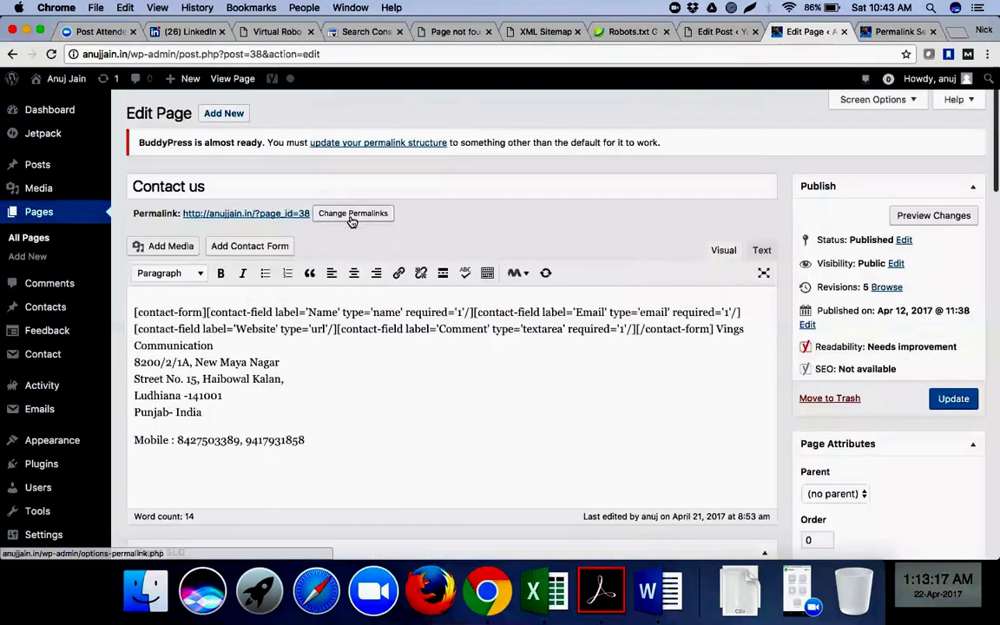
- In Permalink Settings, choose Custom Structure and save the changes
{"action": "left_click", "coordinate": [879, 33]}
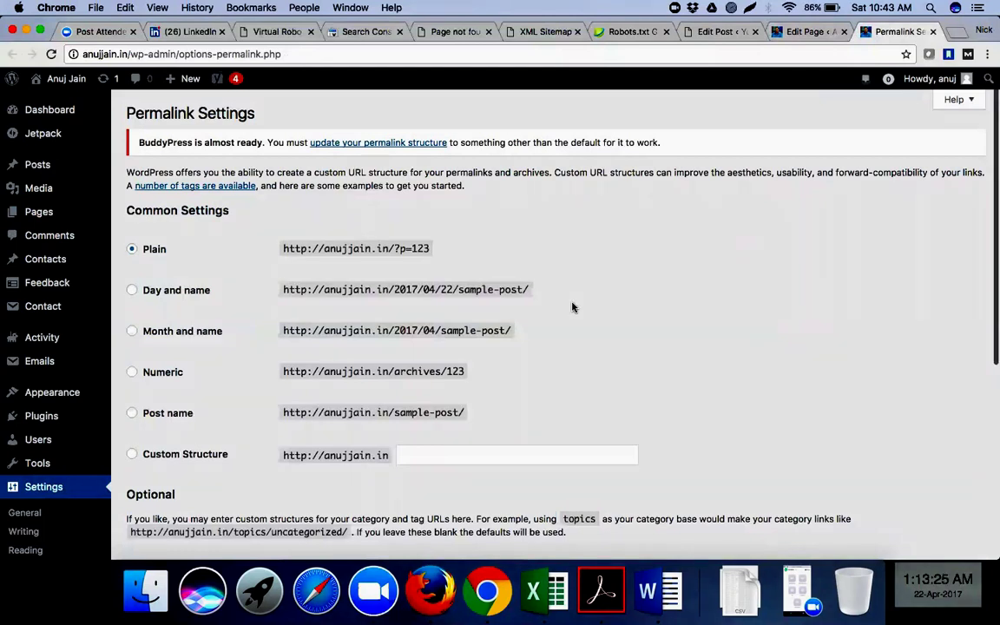
{"action": "scroll", "coordinate": [573, 307], "scroll_direction": "down", "scroll_amount": 2}
{"action": "scroll", "coordinate": [573, 307], "scroll_direction": "up", "scroll_amount": 1}
{"action": "left_click", "coordinate": [207, 422]}
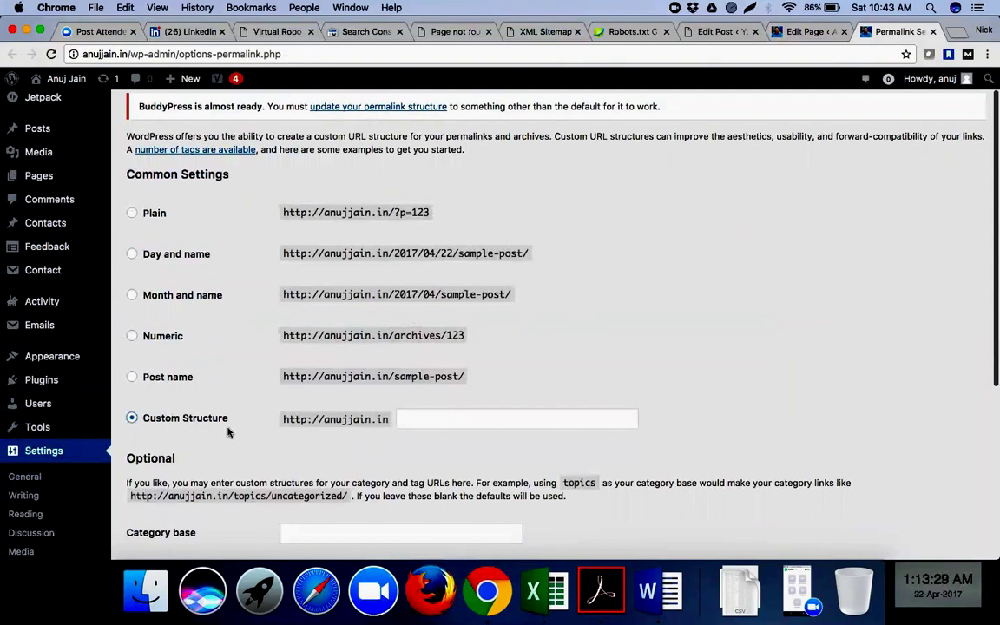
{"action": "scroll", "coordinate": [227, 432], "scroll_direction": "down", "scroll_amount": 4}
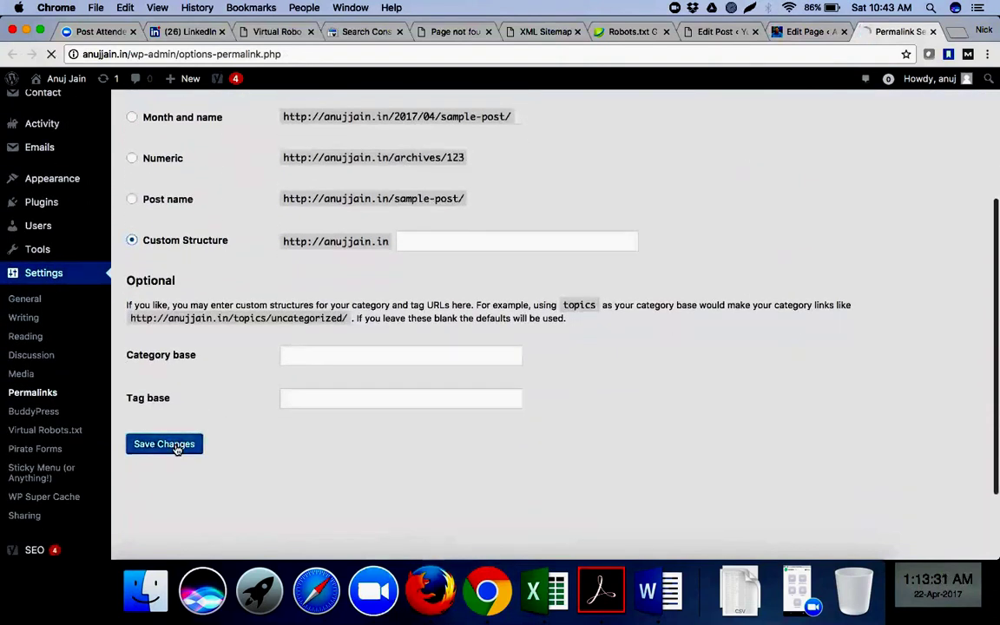
{"action": "left_click", "coordinate": [177, 446]}
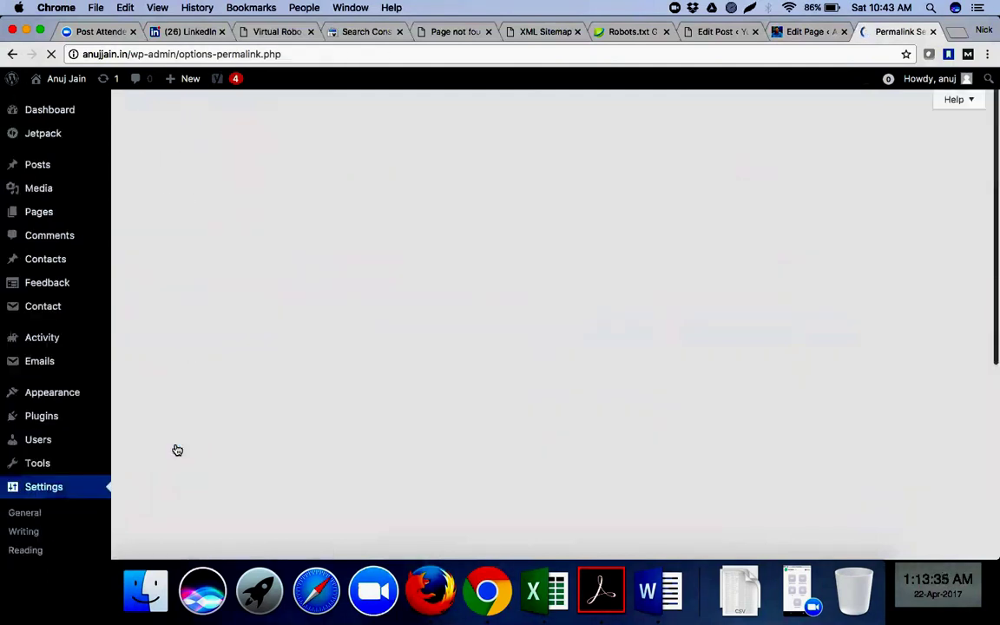
- Reload the Contact us page editor, then open a blank new tab
{"action": "left_click", "coordinate": [804, 32]}
{"action": "left_click", "coordinate": [48, 54]}
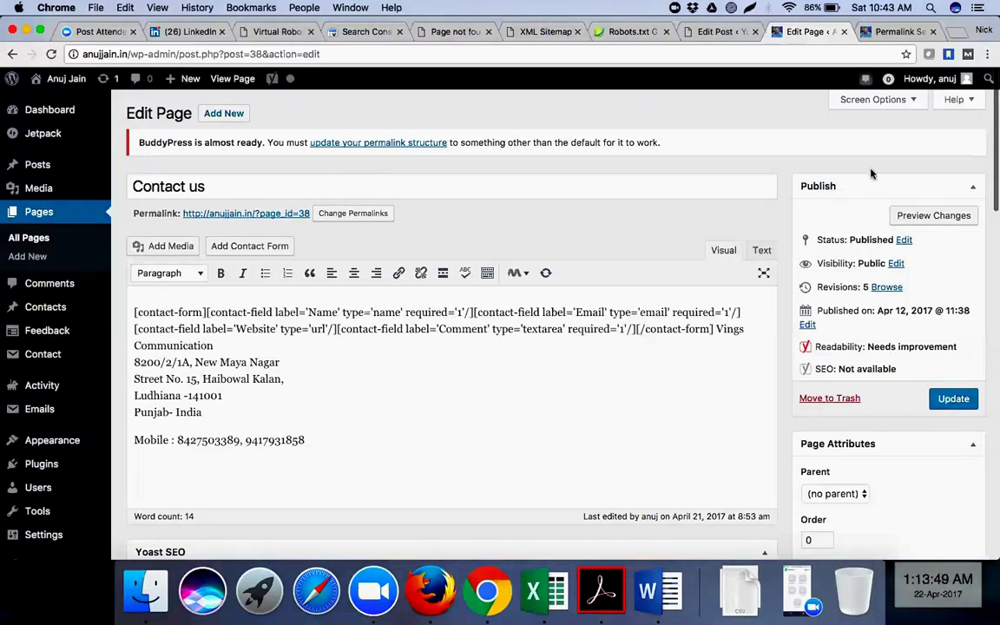
{"action": "key", "text": "super+t"}
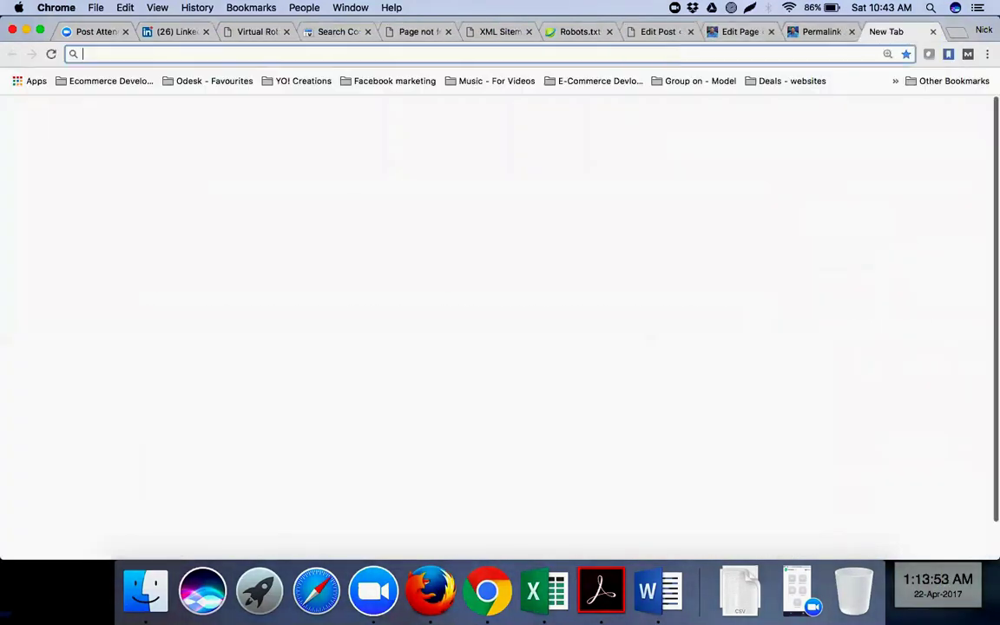
- Load themify.me and look over its home page
{"action": "type", "text": "themify.me"}
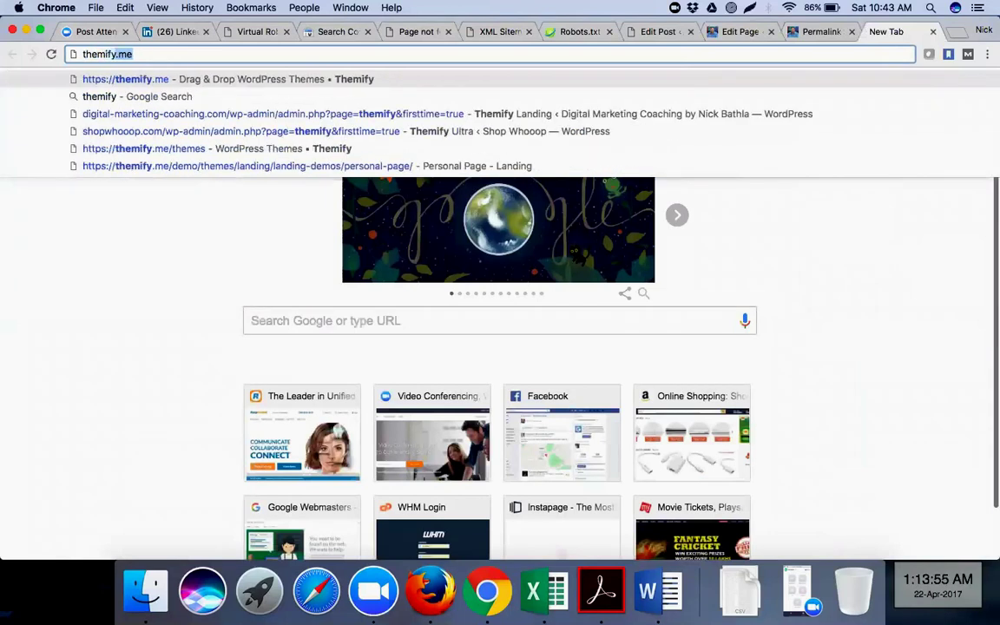
{"action": "key", "text": "super+a"}
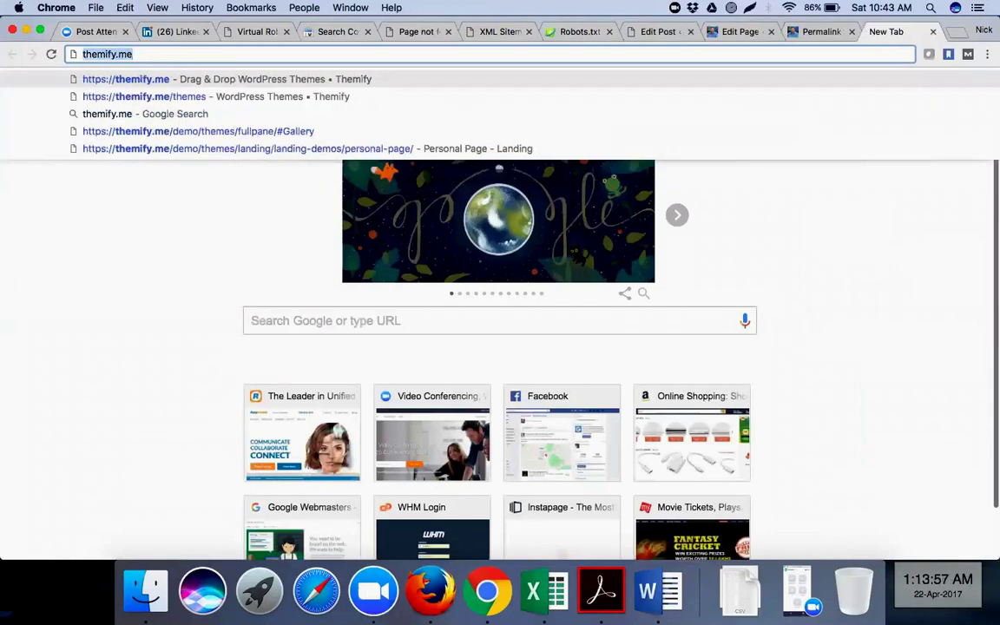
{"action": "key", "text": "Return"}
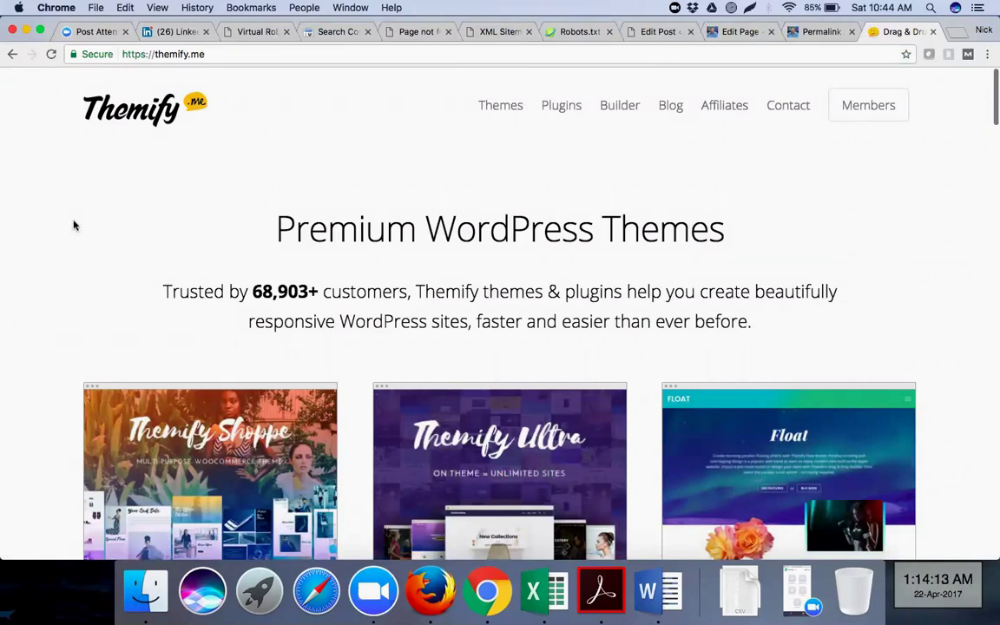
{"action": "scroll", "coordinate": [73, 226], "scroll_direction": "down", "scroll_amount": 10}
{"action": "scroll", "coordinate": [74, 225], "scroll_direction": "up", "scroll_amount": 5}
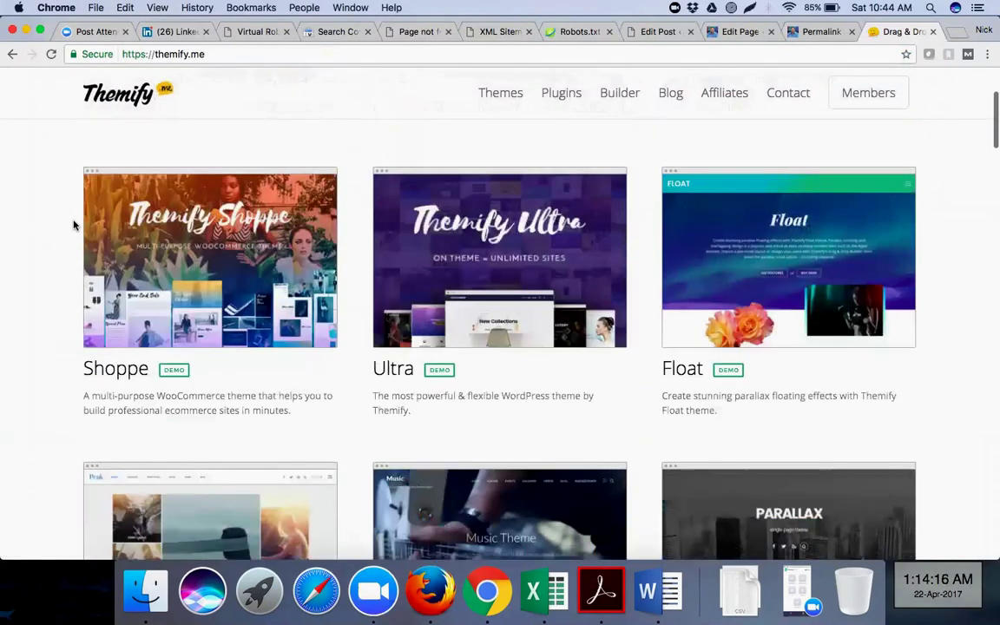
{"action": "scroll", "coordinate": [74, 226], "scroll_direction": "down", "scroll_amount": 20}
{"action": "scroll", "coordinate": [74, 226], "scroll_direction": "up", "scroll_amount": 6}
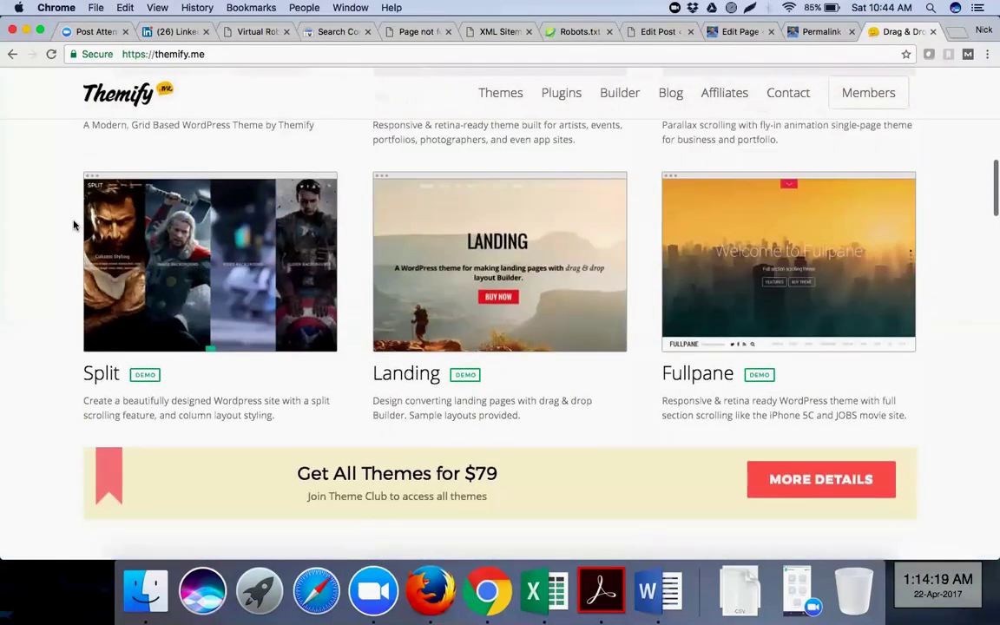
{"action": "scroll", "coordinate": [74, 225], "scroll_direction": "up", "scroll_amount": 12}
- Browse the Themify themes catalogue and open the Ultra theme's page
{"action": "left_click", "coordinate": [511, 95]}
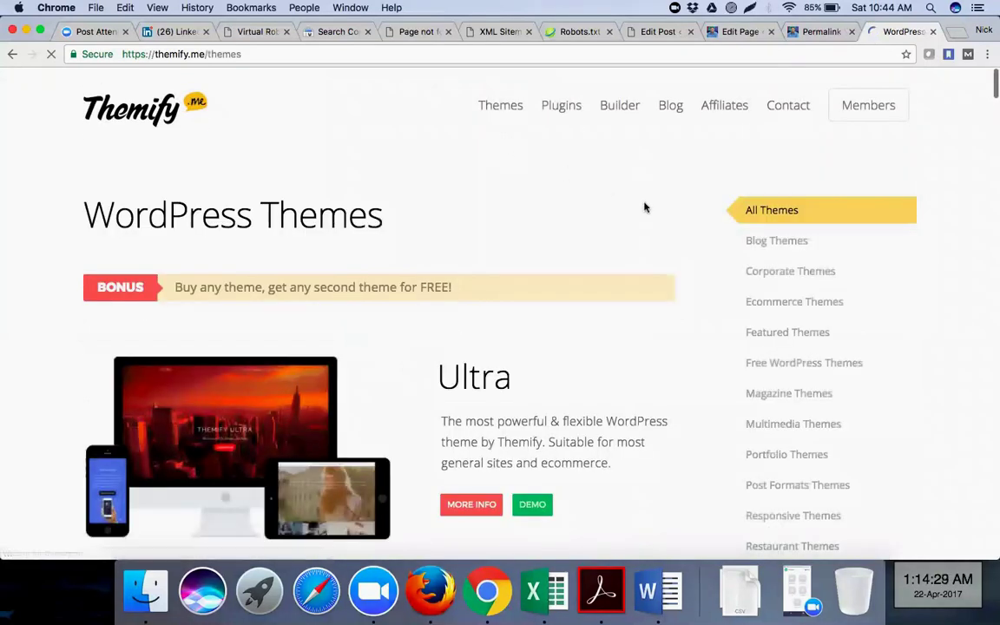
{"action": "scroll", "coordinate": [644, 207], "scroll_direction": "down", "scroll_amount": 5}
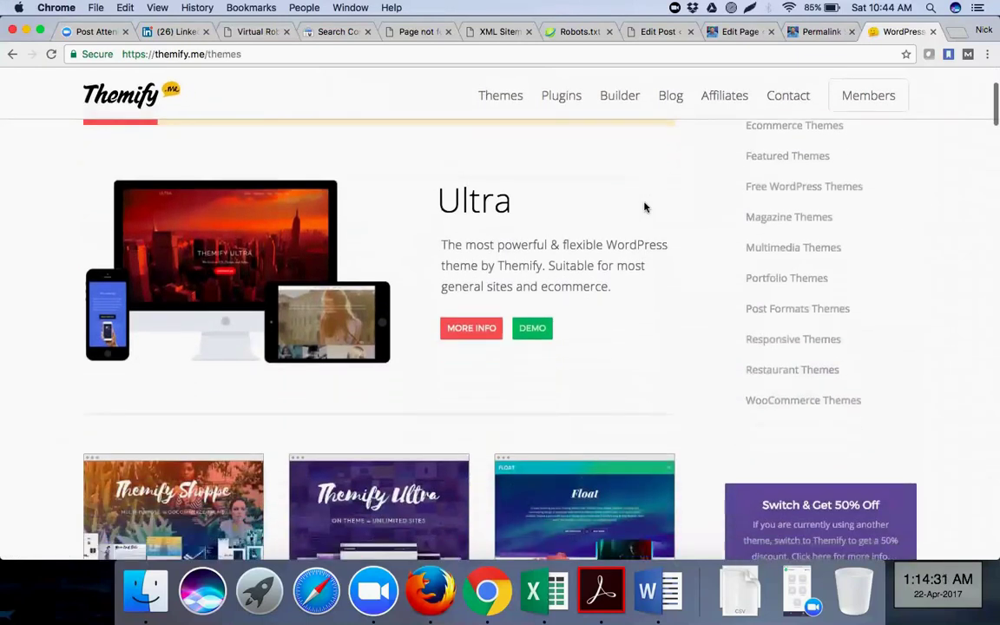
{"action": "scroll", "coordinate": [617, 210], "scroll_direction": "down", "scroll_amount": 6}
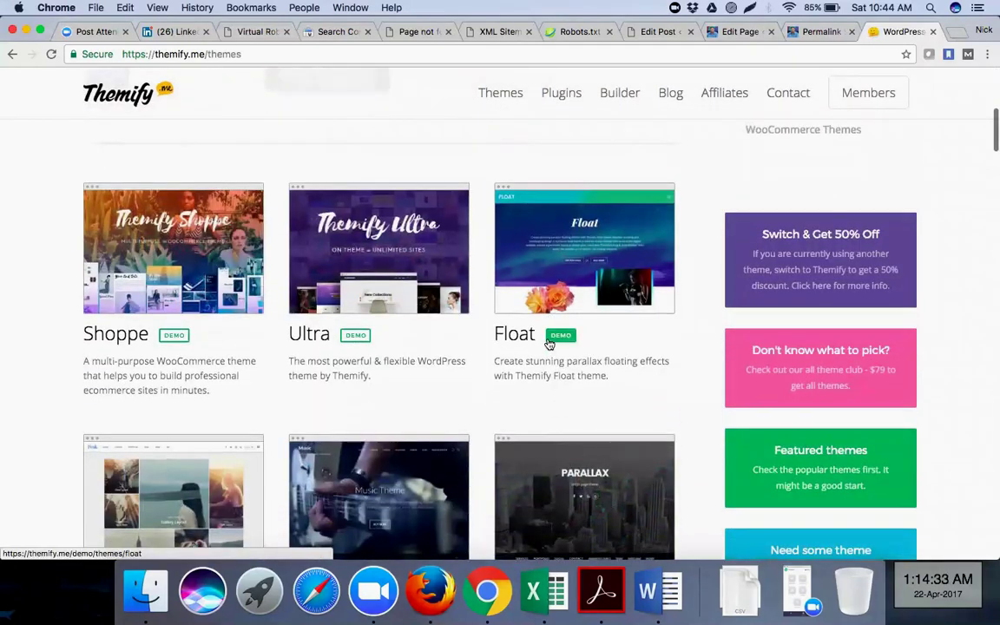
{"action": "scroll", "coordinate": [549, 344], "scroll_direction": "down", "scroll_amount": 5}
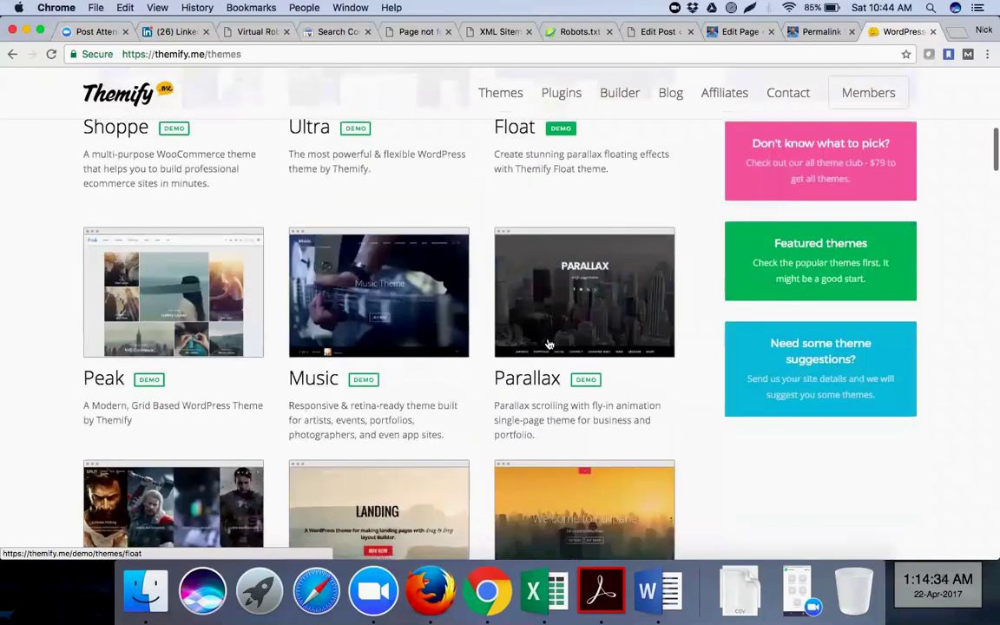
{"action": "scroll", "coordinate": [549, 345], "scroll_direction": "down", "scroll_amount": 4}
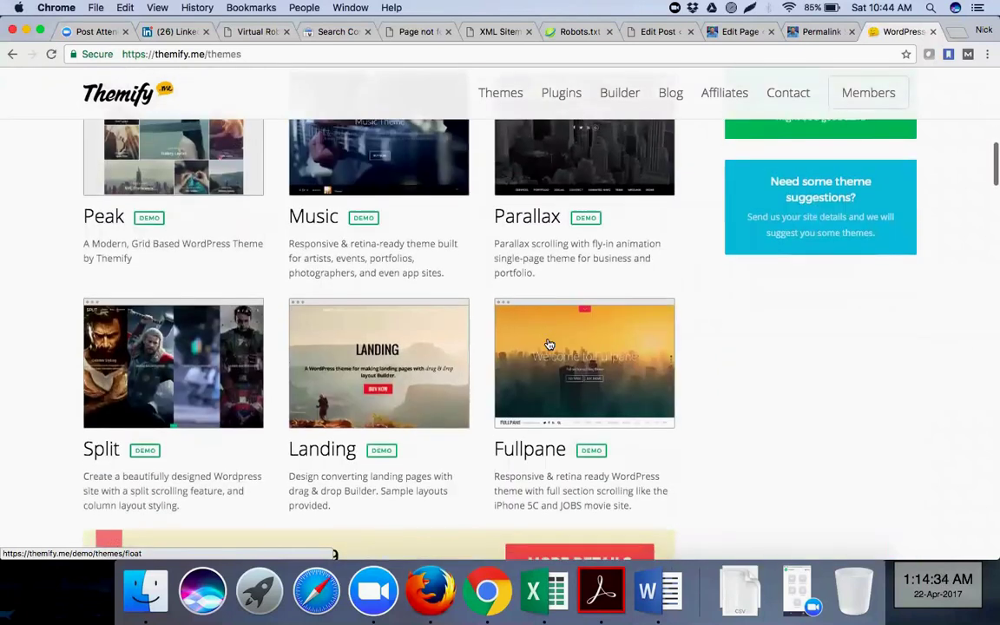
{"action": "scroll", "coordinate": [548, 345], "scroll_direction": "down", "scroll_amount": 5}
{"action": "scroll", "coordinate": [548, 345], "scroll_direction": "down", "scroll_amount": 15}
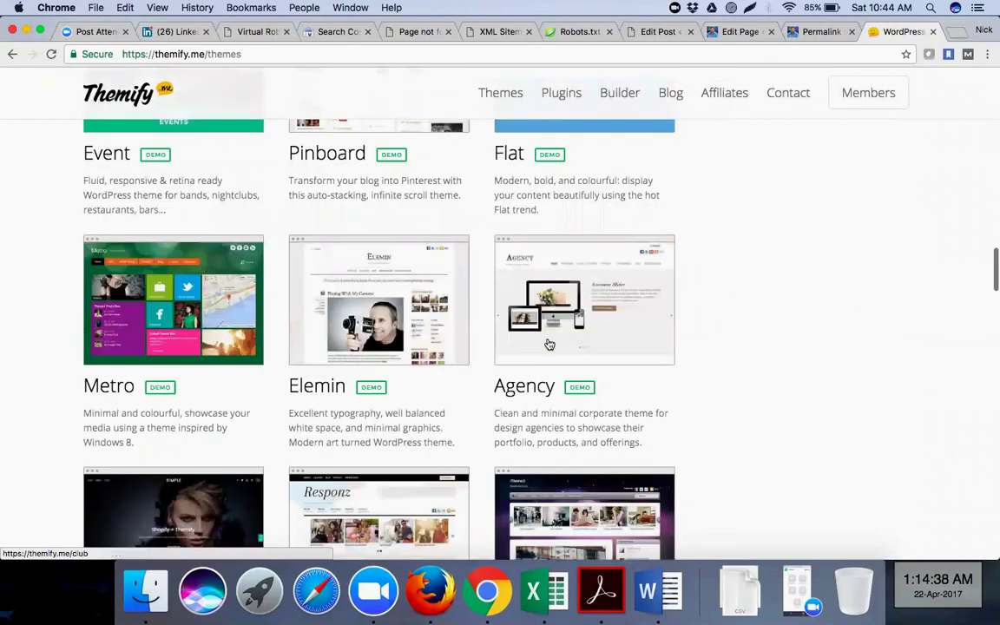
{"action": "scroll", "coordinate": [549, 344], "scroll_direction": "down", "scroll_amount": 6}
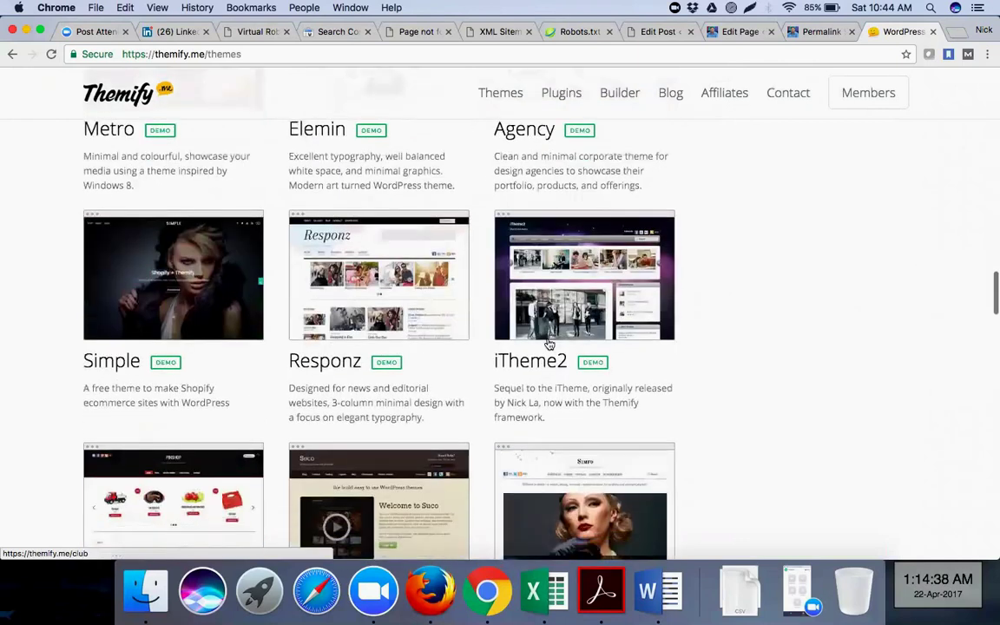
{"action": "scroll", "coordinate": [549, 345], "scroll_direction": "down", "scroll_amount": 6}
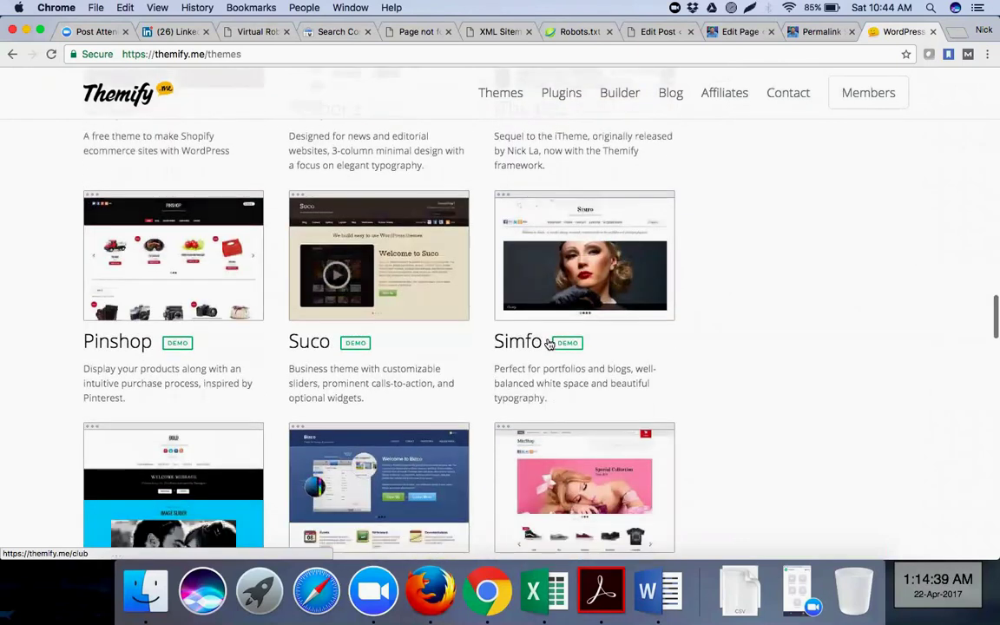
{"action": "scroll", "coordinate": [549, 345], "scroll_direction": "down", "scroll_amount": 19}
{"action": "scroll", "coordinate": [549, 345], "scroll_direction": "up", "scroll_amount": 4}
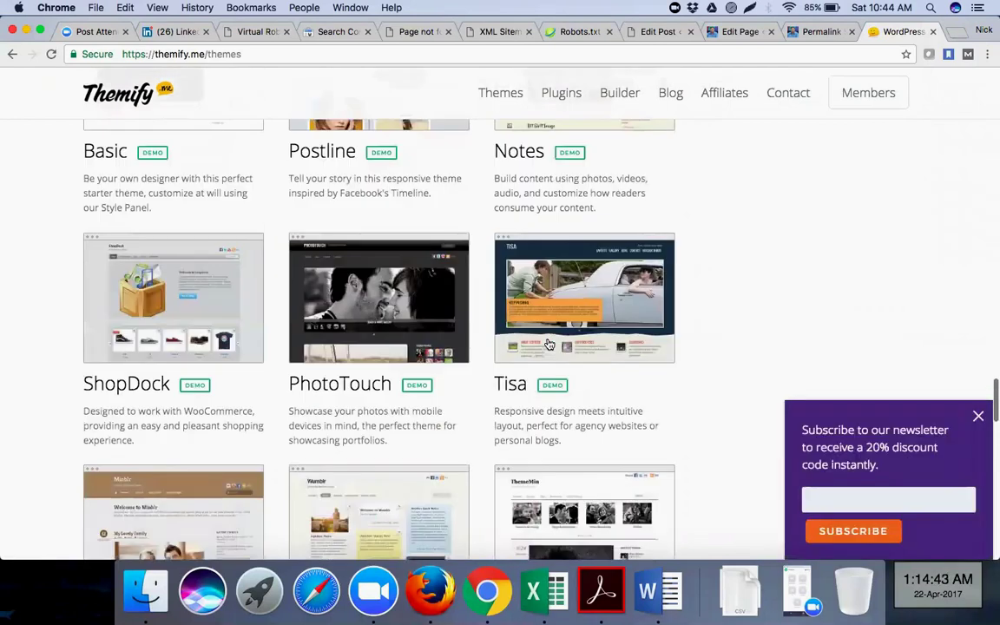
{"action": "scroll", "coordinate": [549, 345], "scroll_direction": "up", "scroll_amount": 11}
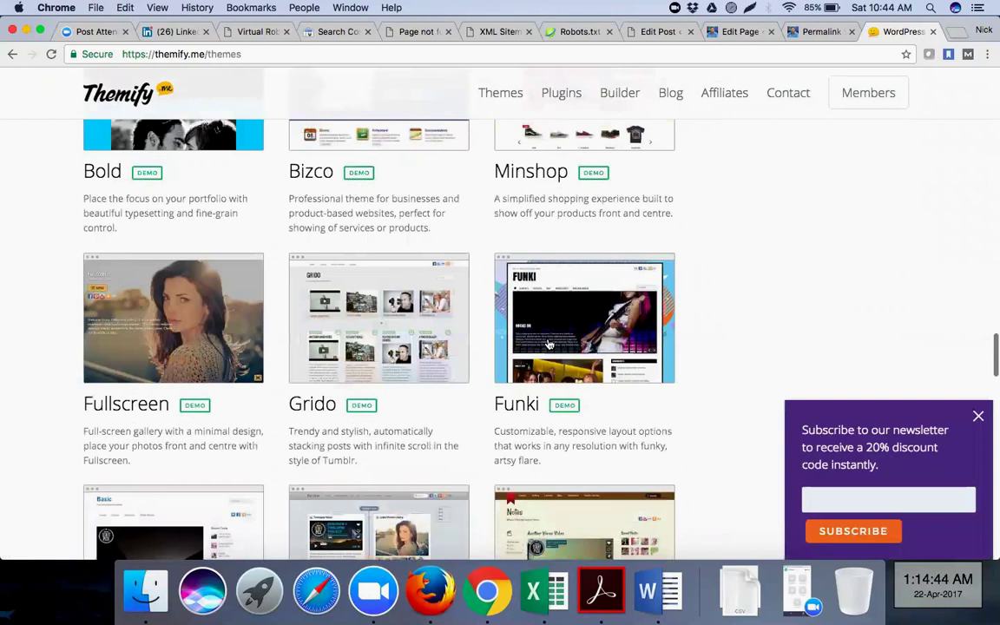
{"action": "scroll", "coordinate": [549, 344], "scroll_direction": "up", "scroll_amount": 10}
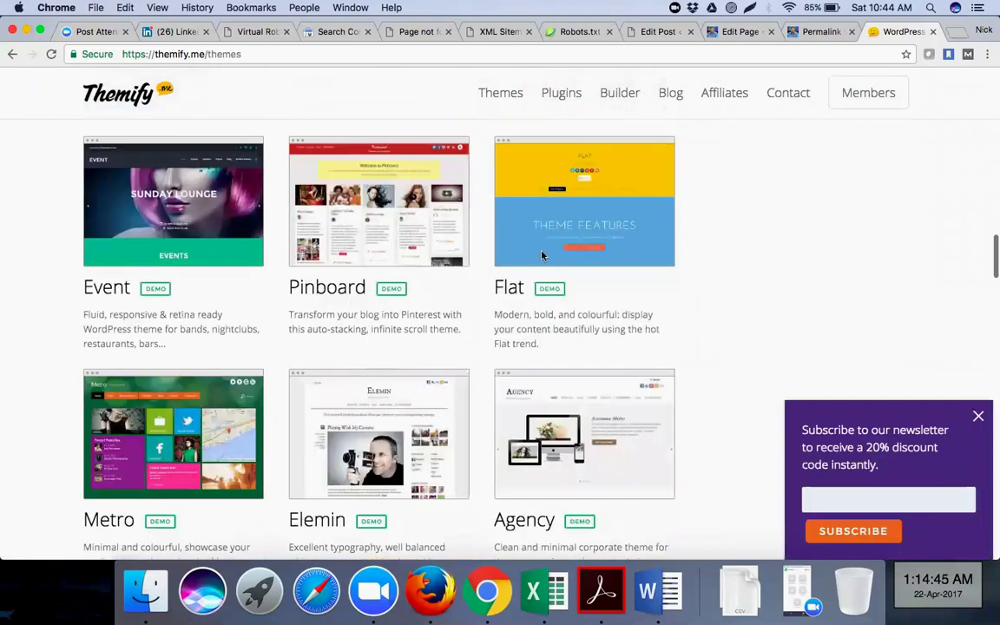
{"action": "scroll", "coordinate": [542, 256], "scroll_direction": "up", "scroll_amount": 15}
{"action": "scroll", "coordinate": [540, 259], "scroll_direction": "down", "scroll_amount": 2}
{"action": "scroll", "coordinate": [540, 252], "scroll_direction": "up", "scroll_amount": 3}
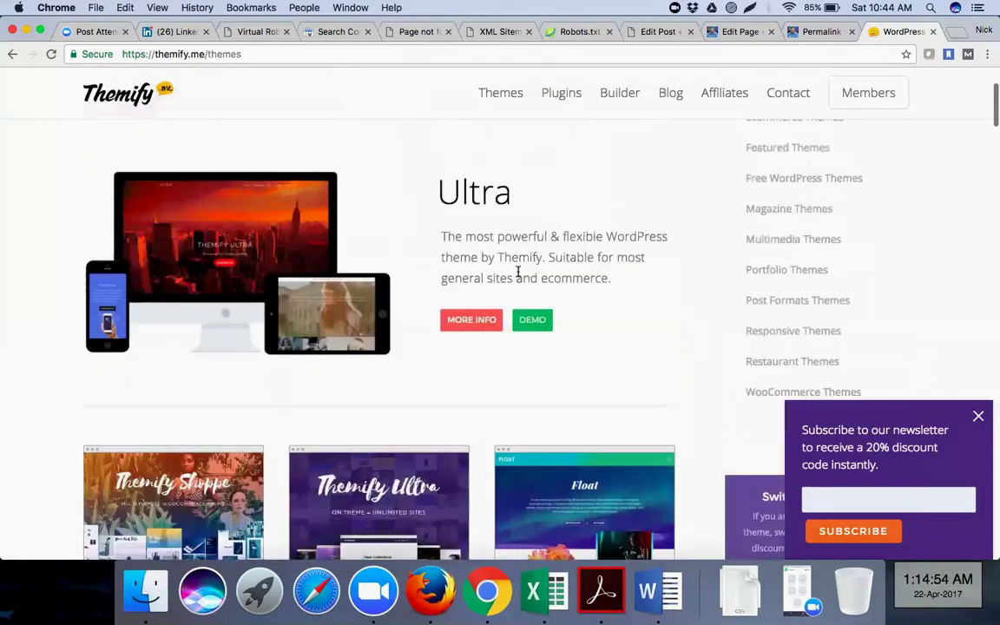
{"action": "scroll", "coordinate": [518, 273], "scroll_direction": "up", "scroll_amount": 1}
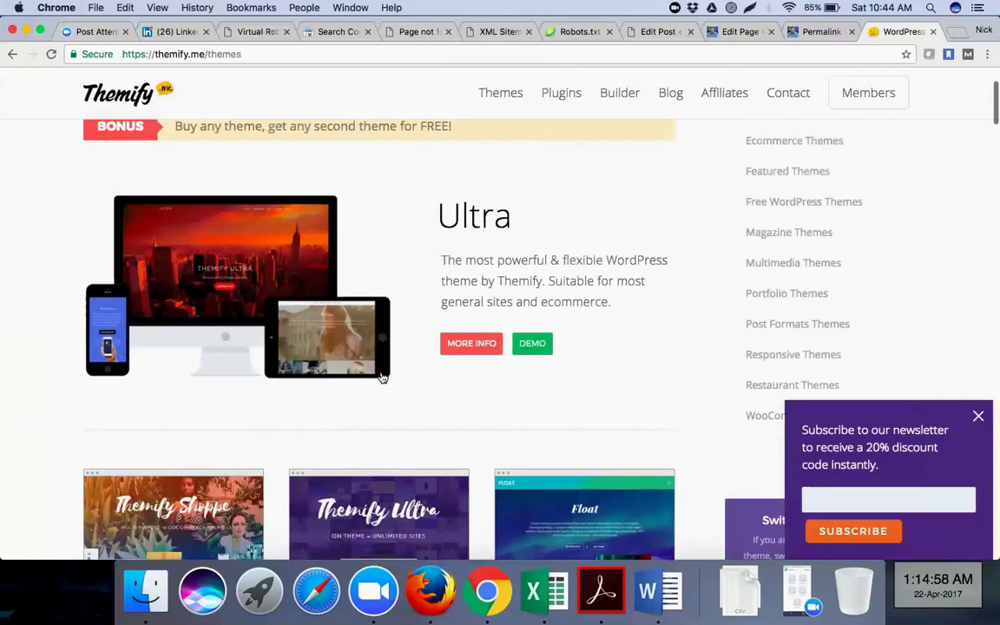
{"action": "scroll", "coordinate": [383, 376], "scroll_direction": "down", "scroll_amount": 7}
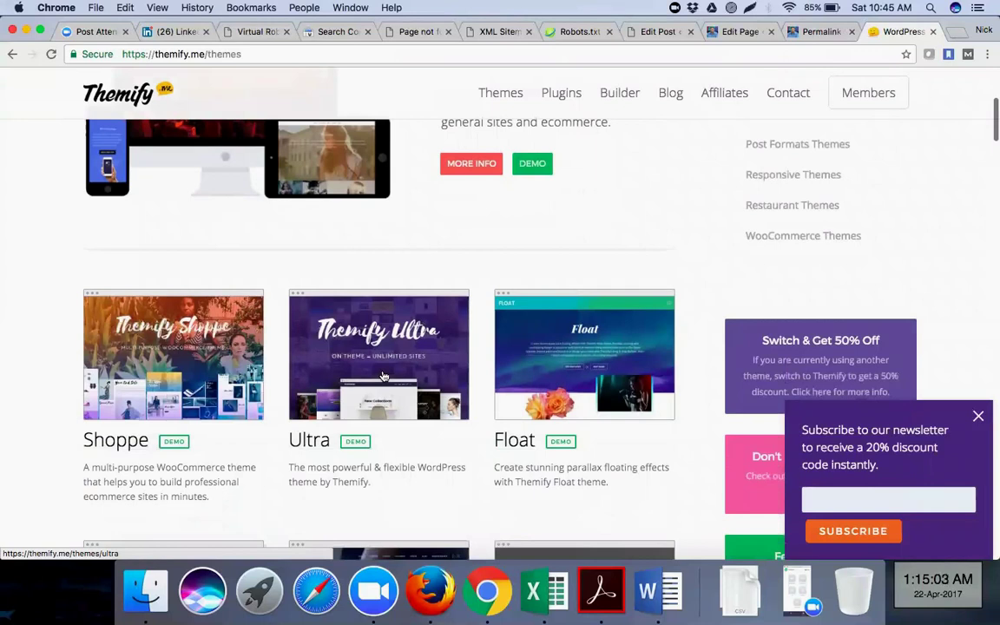
{"action": "left_click", "coordinate": [383, 375]}
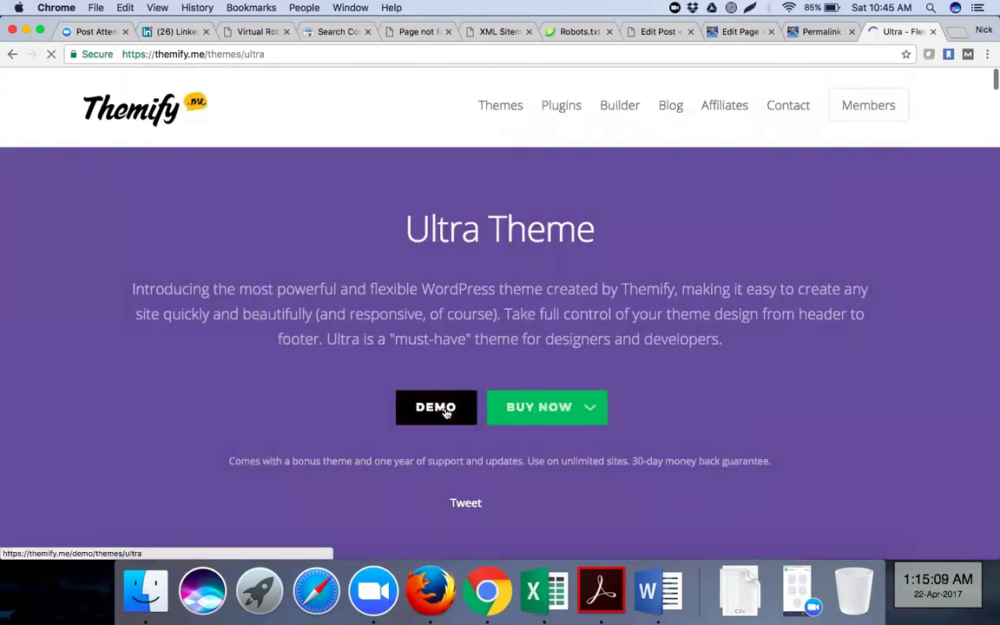
{"action": "left_click", "coordinate": [446, 412]}
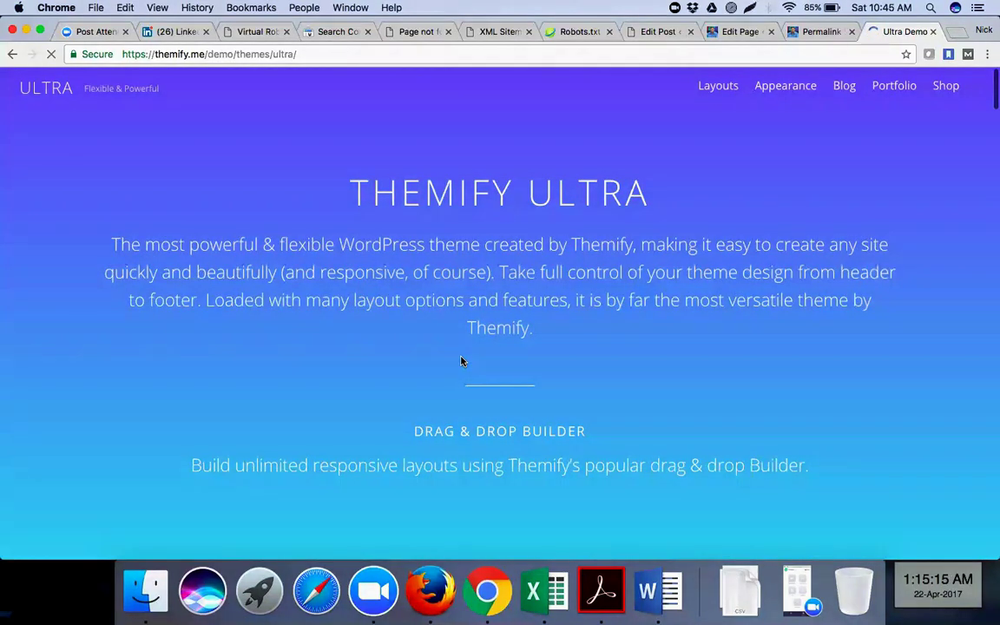
{"action": "scroll", "coordinate": [461, 361], "scroll_direction": "down", "scroll_amount": 5}
{"action": "scroll", "coordinate": [461, 361], "scroll_direction": "down", "scroll_amount": 15}
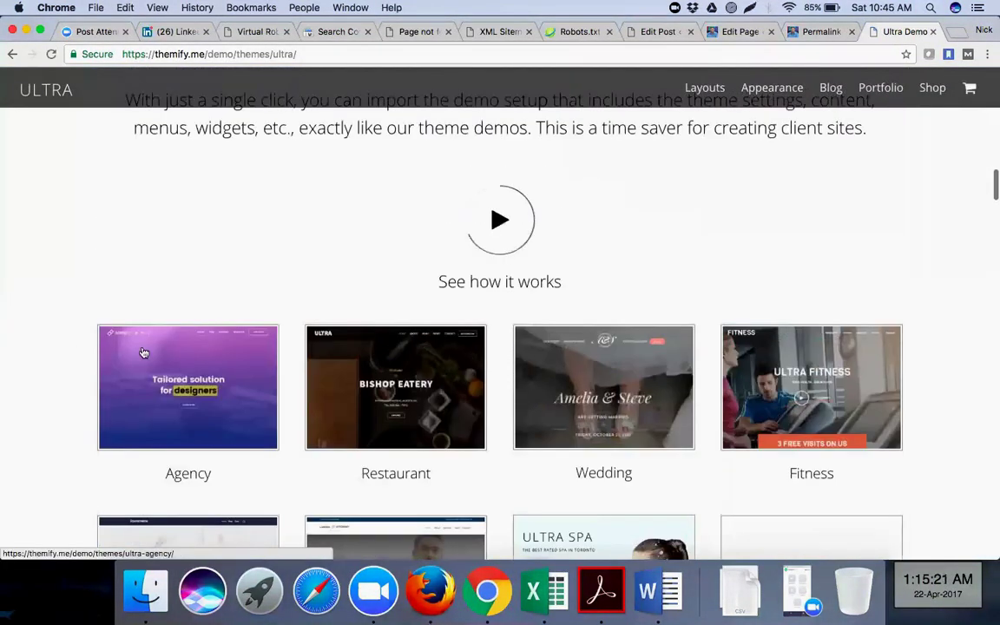
{"action": "scroll", "coordinate": [56, 365], "scroll_direction": "down", "scroll_amount": 2}
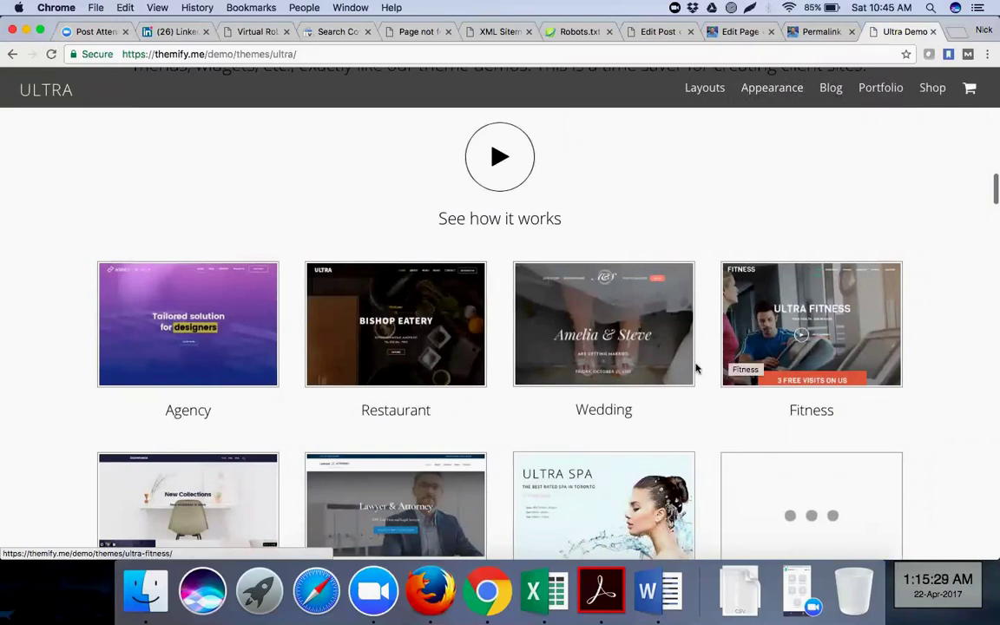
{"action": "scroll", "coordinate": [709, 427], "scroll_direction": "down", "scroll_amount": 3}
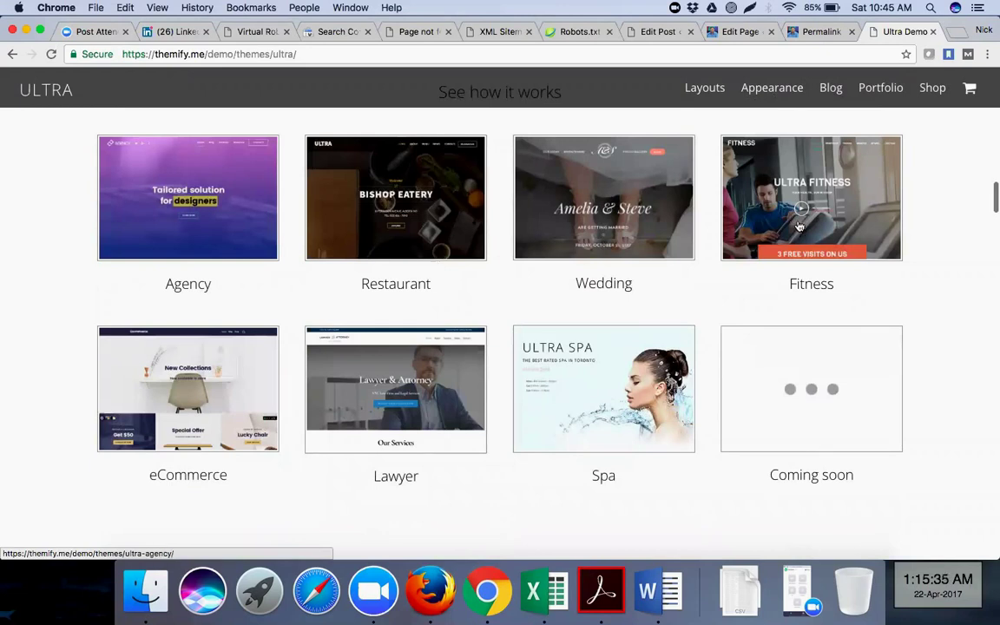
{"action": "scroll", "coordinate": [663, 389], "scroll_direction": "down", "scroll_amount": 3}
{"action": "scroll", "coordinate": [664, 389], "scroll_direction": "down", "scroll_amount": 10}
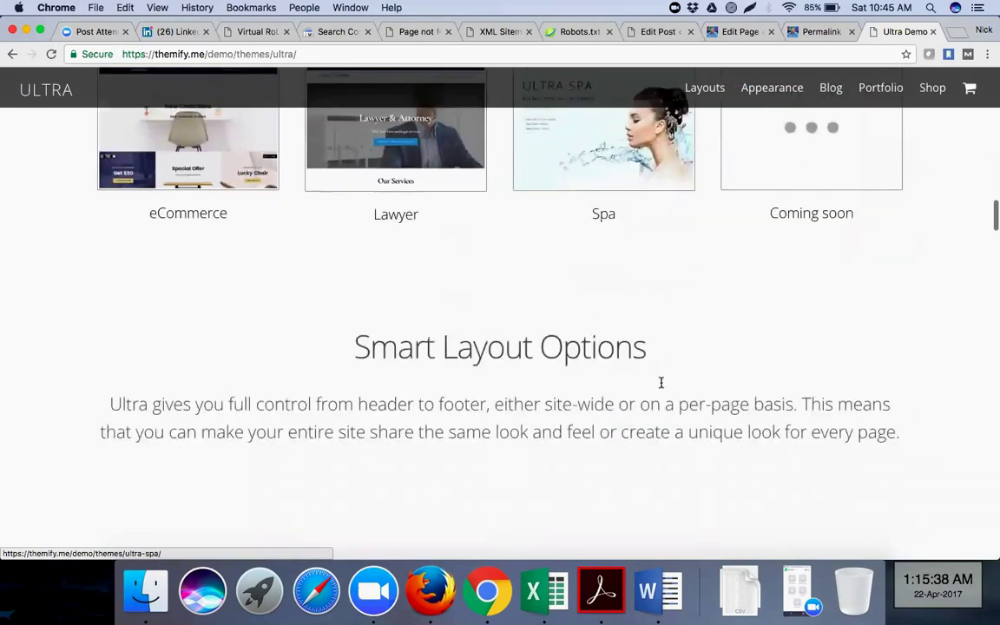
{"action": "scroll", "coordinate": [661, 383], "scroll_direction": "up", "scroll_amount": 10}
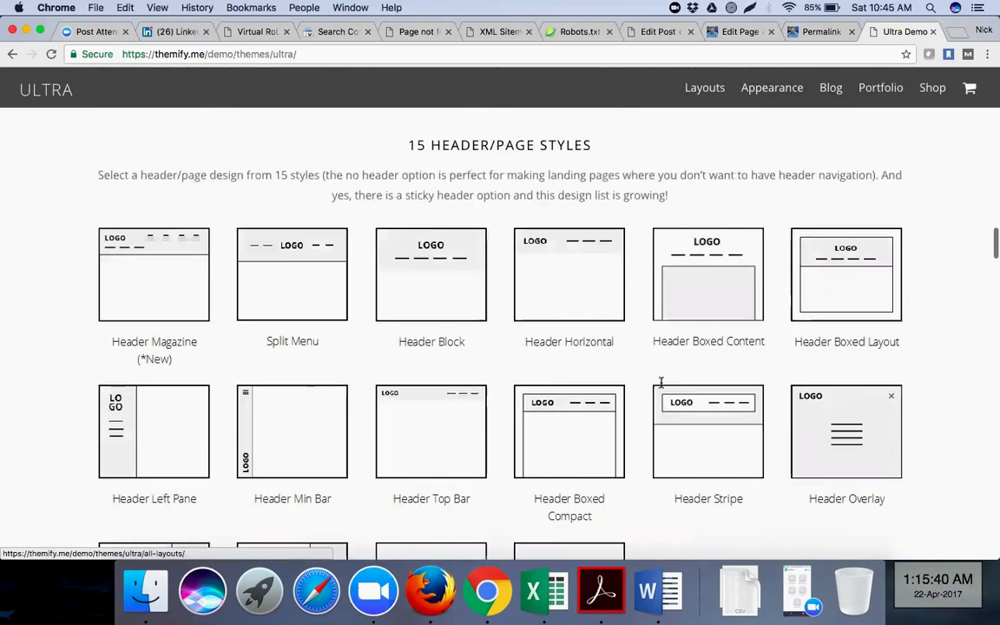
{"action": "scroll", "coordinate": [414, 462], "scroll_direction": "up", "scroll_amount": 1}
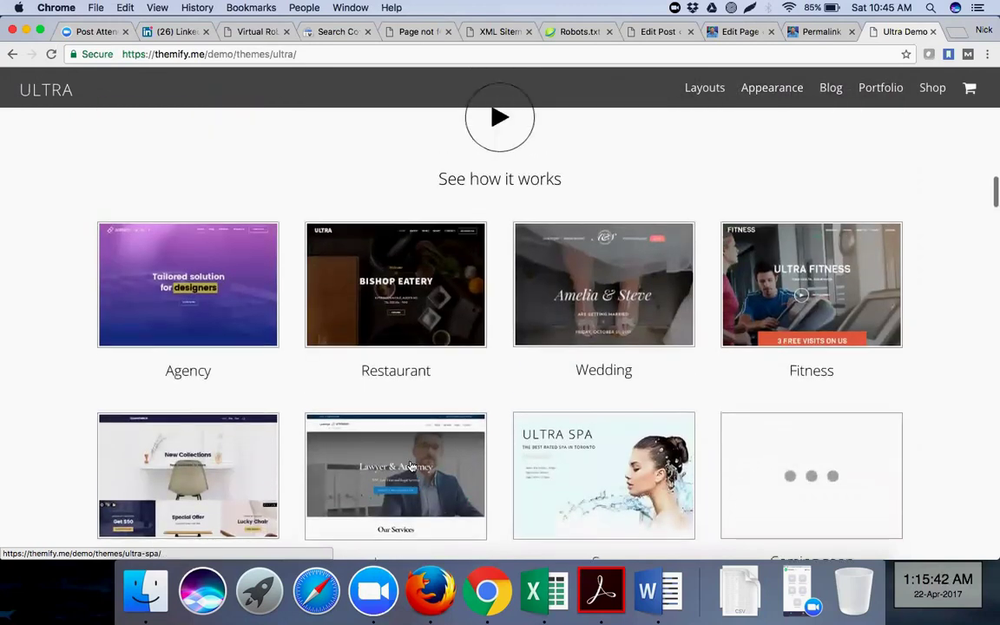
- Open the Restaurant demo and browse its About, Menu and News pages
{"action": "left_click", "coordinate": [401, 301]}
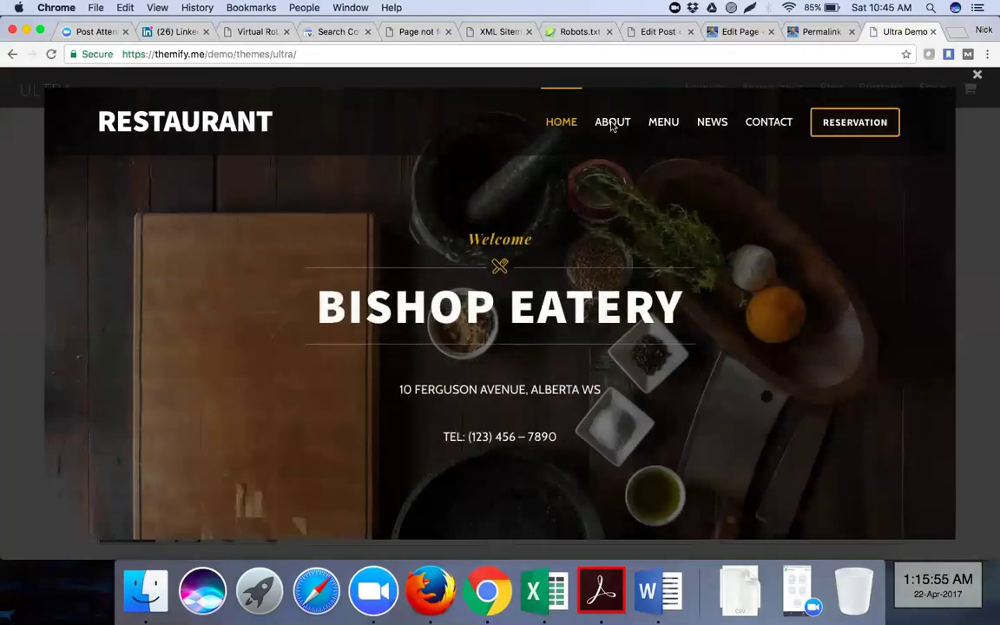
{"action": "left_click", "coordinate": [612, 122]}
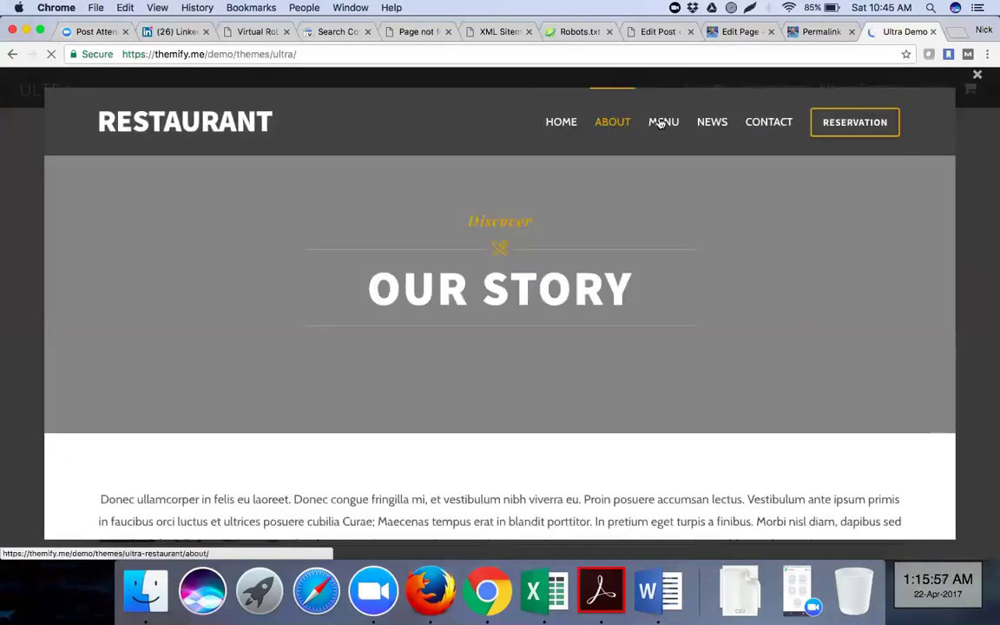
{"action": "left_click", "coordinate": [664, 123]}
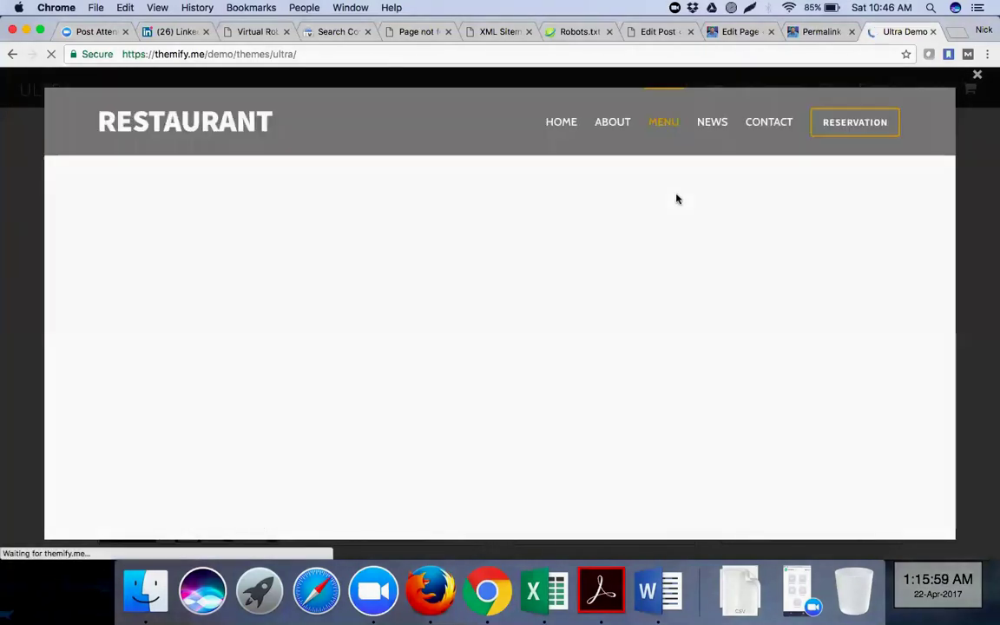
{"action": "scroll", "coordinate": [664, 325], "scroll_direction": "down", "scroll_amount": 10}
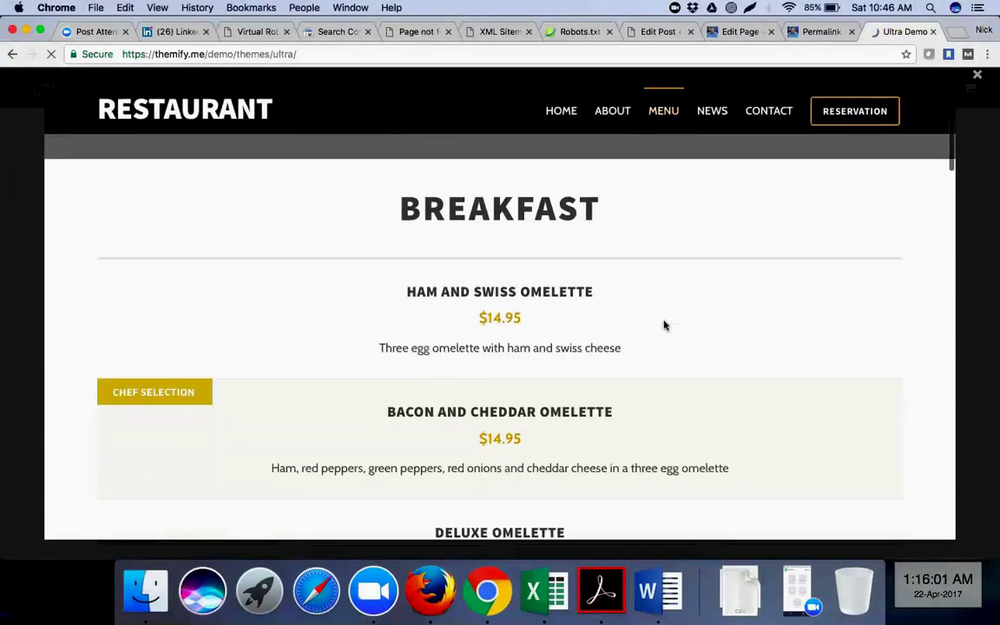
{"action": "scroll", "coordinate": [664, 325], "scroll_direction": "down", "scroll_amount": 6}
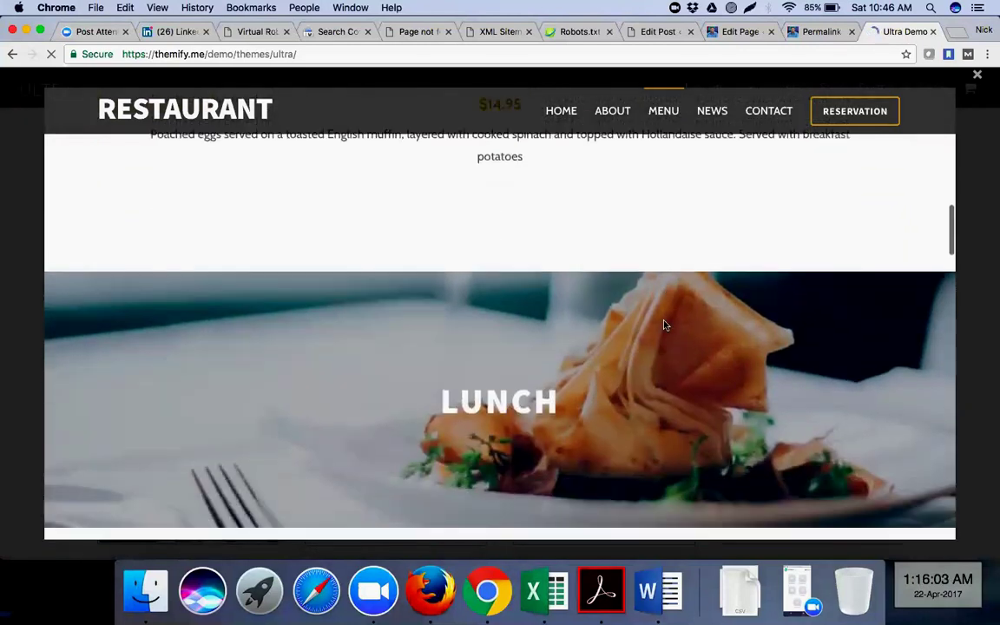
{"action": "scroll", "coordinate": [664, 325], "scroll_direction": "down", "scroll_amount": 5}
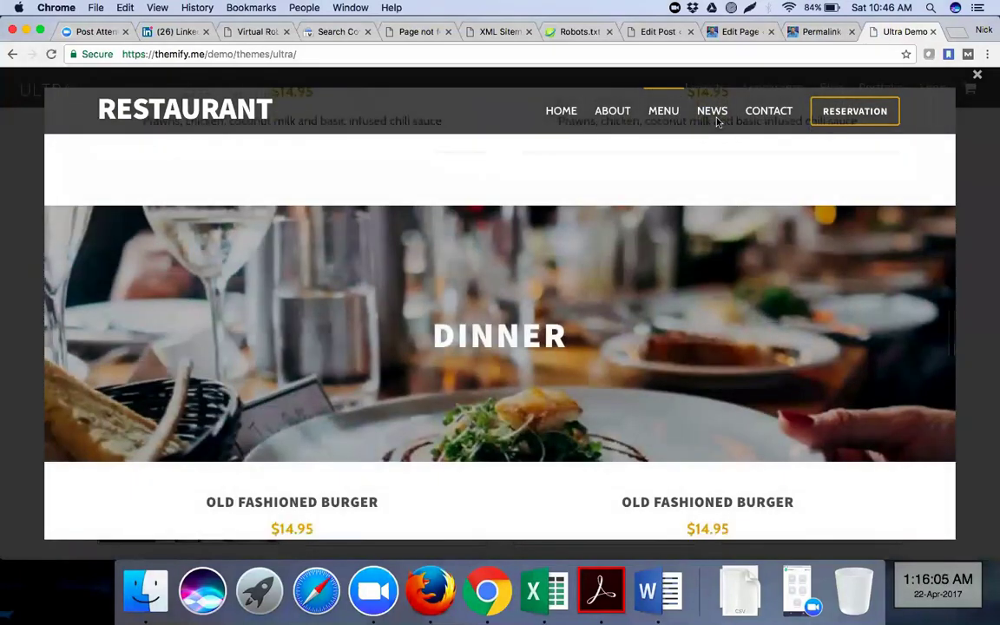
{"action": "left_click", "coordinate": [647, 108]}
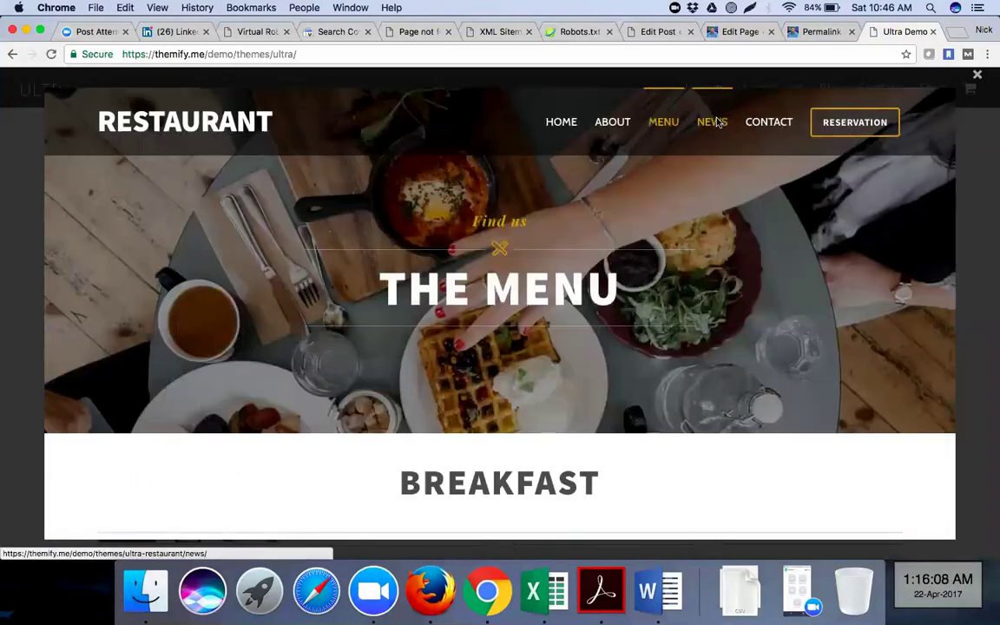
{"action": "left_click", "coordinate": [714, 122]}
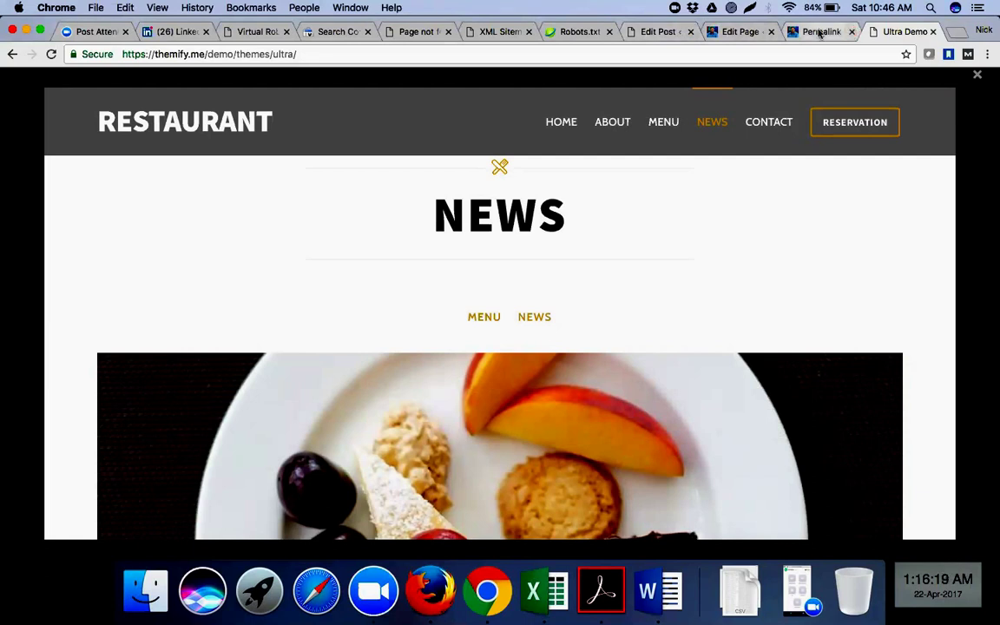
- Glance at the Permalink Settings tab, return to the demo, and select the themify.me domain in the address
{"action": "left_click", "coordinate": [820, 32]}
{"action": "key", "text": "ctrl+Tab"}
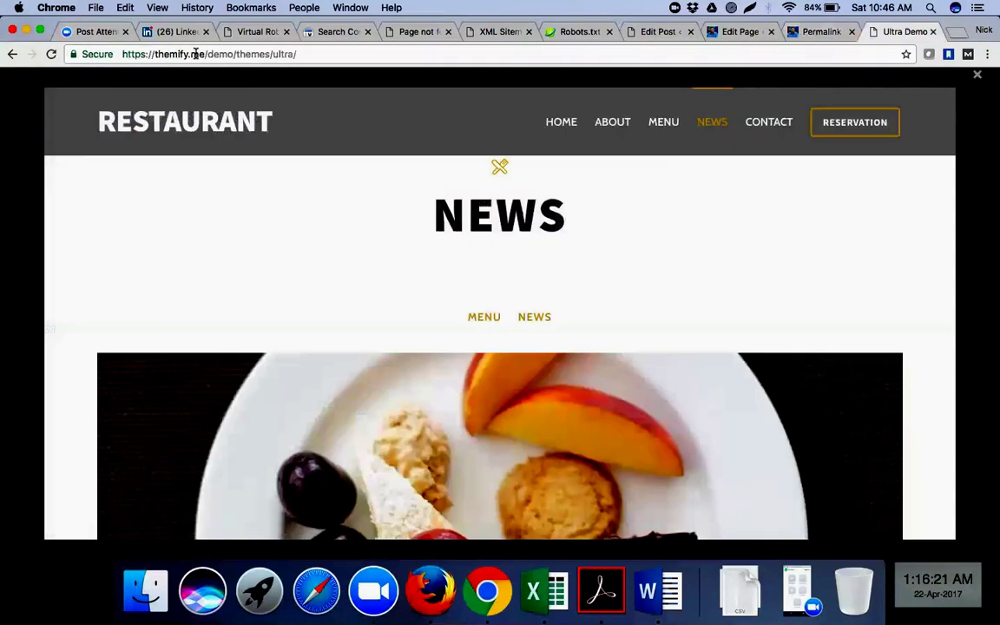
{"action": "left_click_drag", "start_coordinate": [206, 54], "coordinate": [123, 54]}
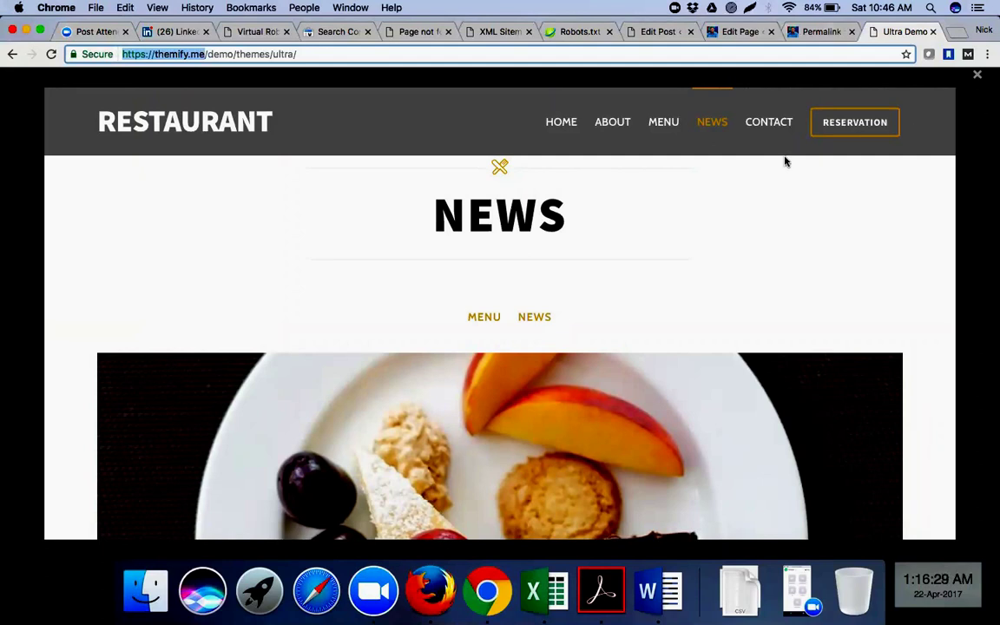
- On Permalink Settings, select Custom Structure and save the settings
{"action": "left_click", "coordinate": [808, 34]}
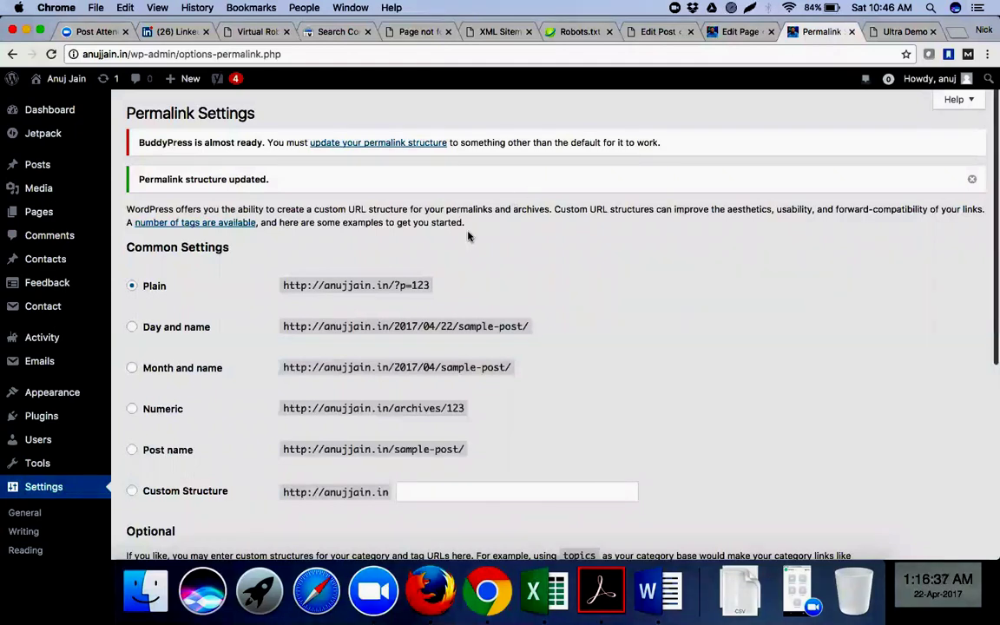
{"action": "scroll", "coordinate": [435, 310], "scroll_direction": "down", "scroll_amount": 5}
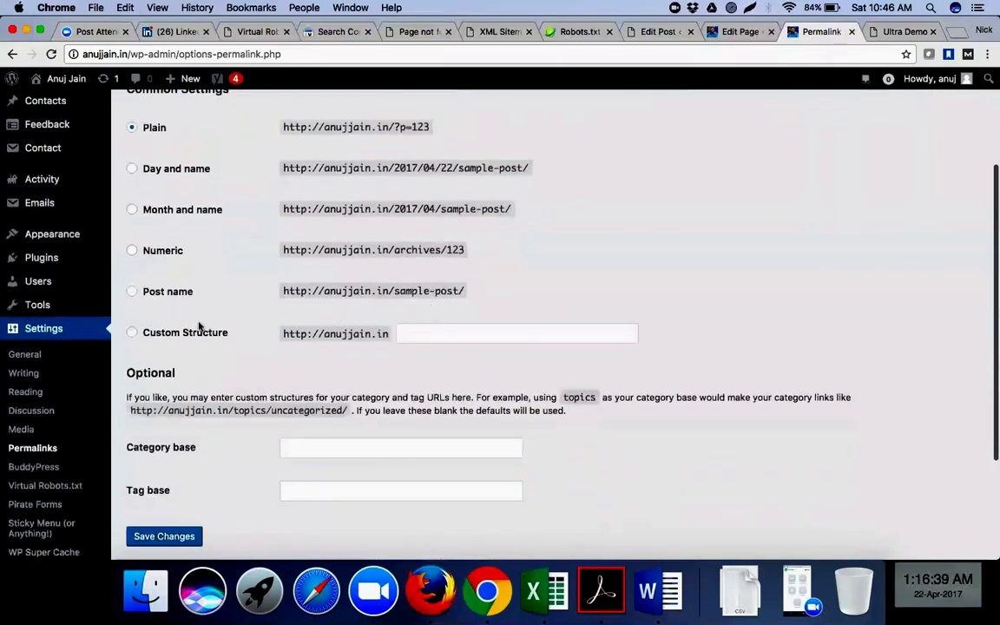
{"action": "left_click", "coordinate": [132, 333]}
{"action": "key", "text": "Return"}
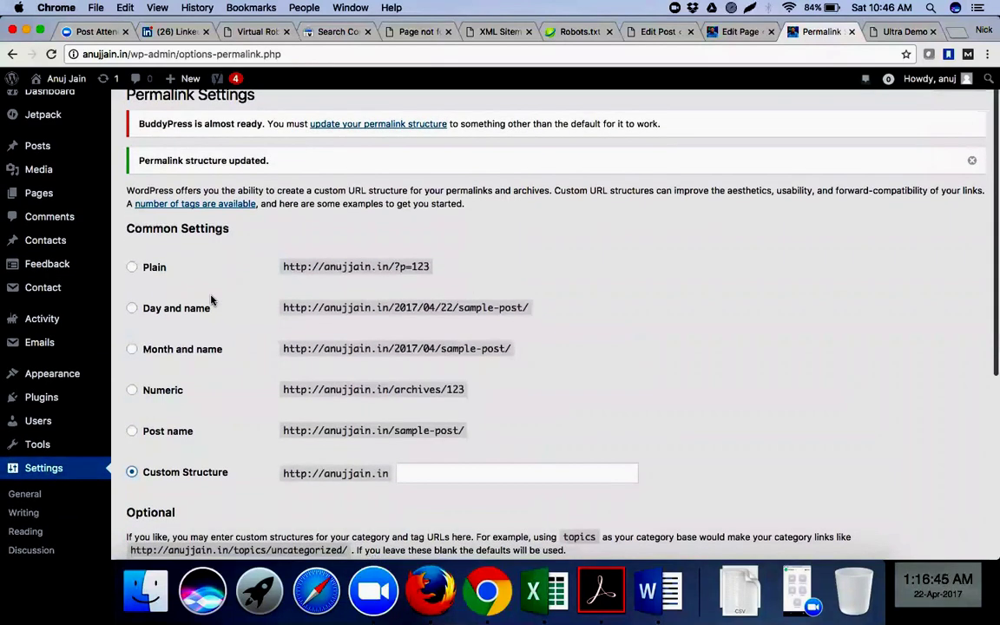
{"action": "scroll", "coordinate": [211, 301], "scroll_direction": "down", "scroll_amount": 4}
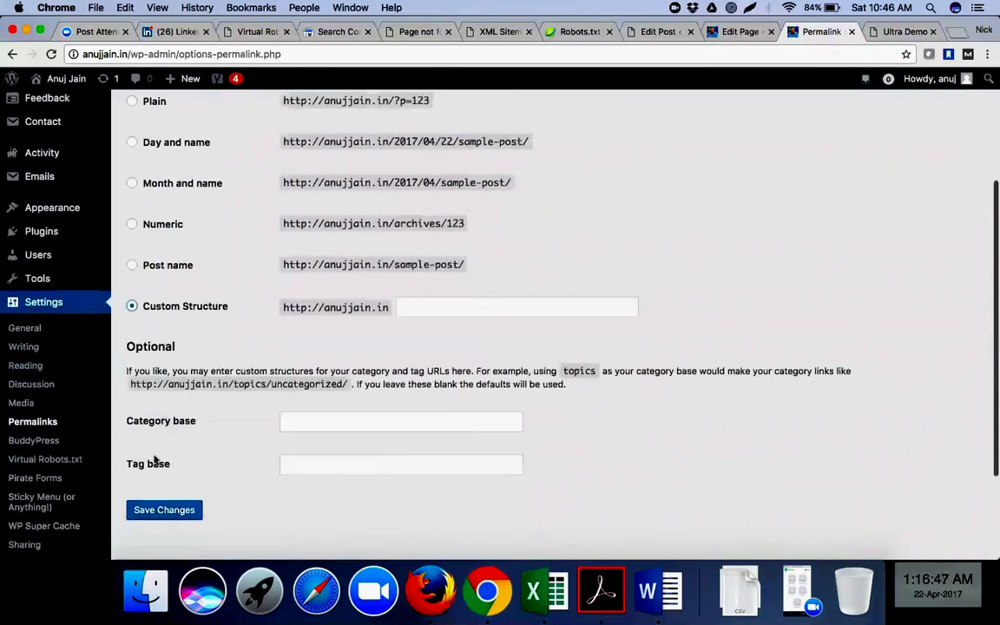
{"action": "left_click", "coordinate": [148, 513]}
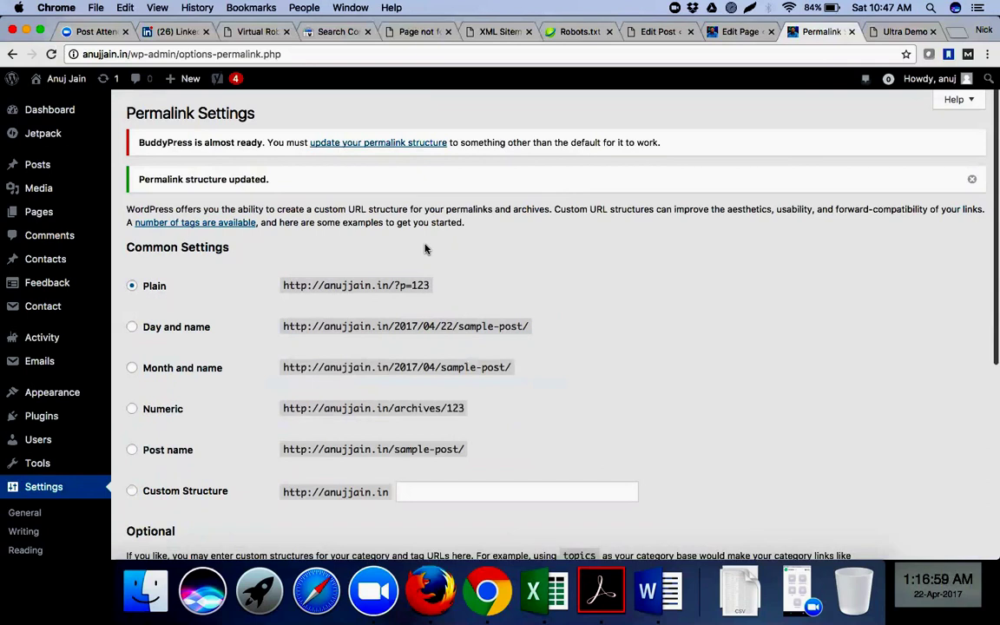
- Follow the BuddyPress 'update your permalink structure' link, reselect Custom Structure, and save again
{"action": "left_click", "coordinate": [387, 146]}
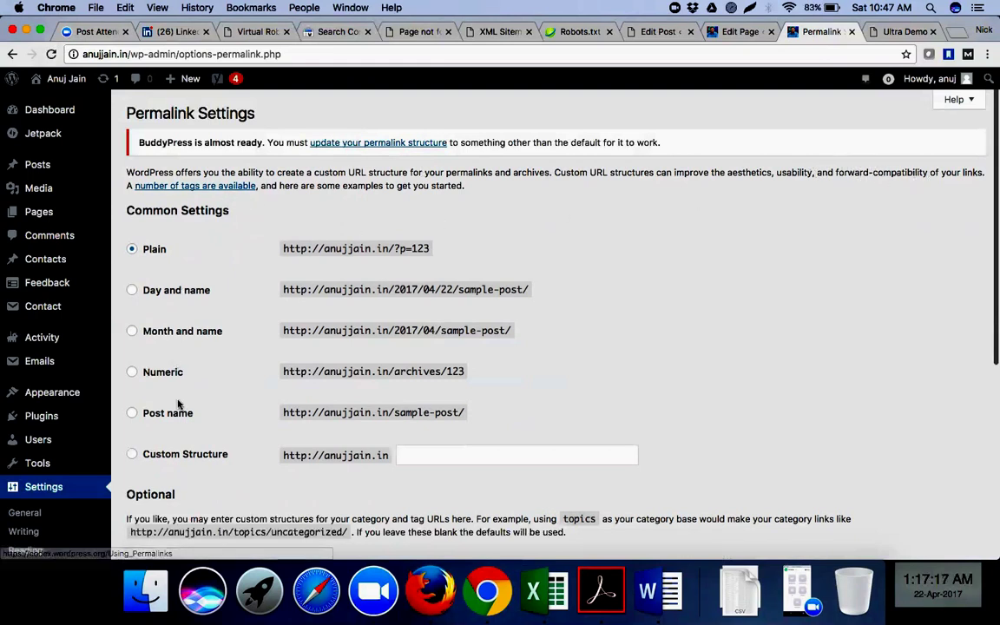
{"action": "scroll", "coordinate": [179, 403], "scroll_direction": "down", "scroll_amount": 3}
{"action": "scroll", "coordinate": [179, 404], "scroll_direction": "down", "scroll_amount": 3}
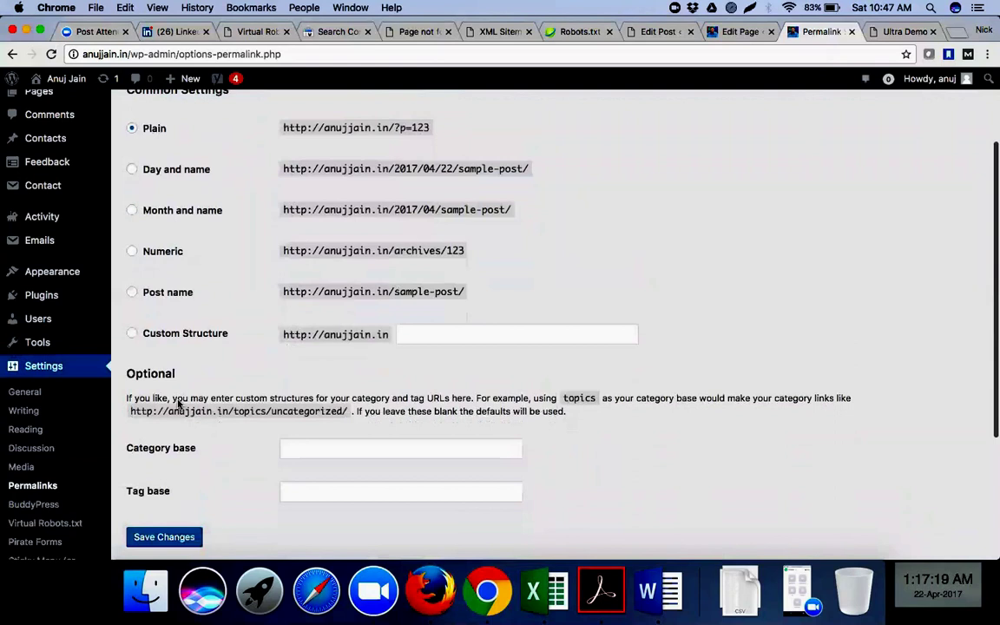
{"action": "scroll", "coordinate": [179, 403], "scroll_direction": "up", "scroll_amount": 3}
{"action": "scroll", "coordinate": [178, 403], "scroll_direction": "up", "scroll_amount": 1}
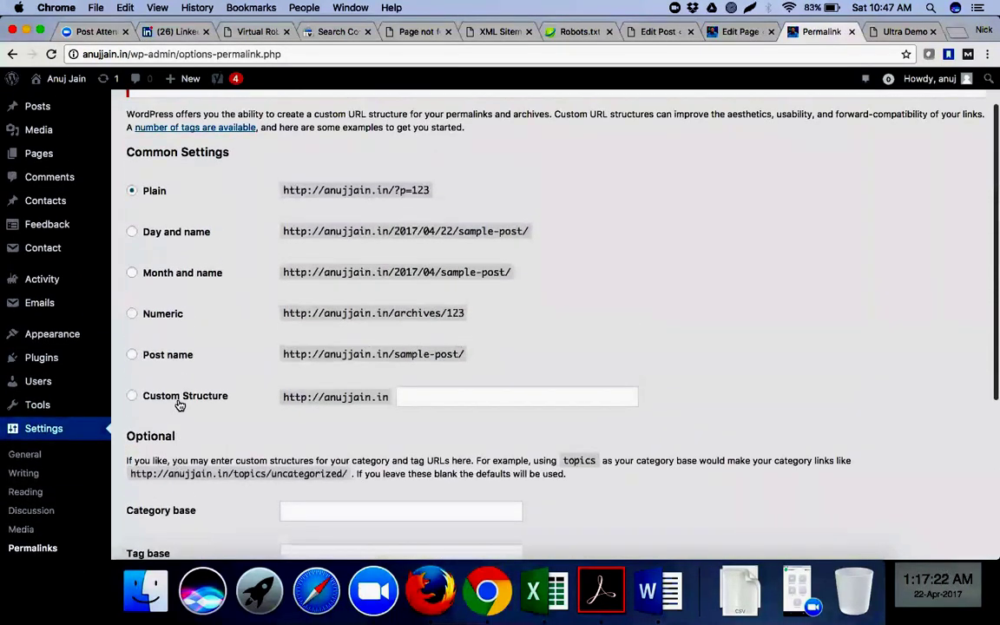
{"action": "left_click", "coordinate": [179, 401]}
{"action": "scroll", "coordinate": [278, 152], "scroll_direction": "up", "scroll_amount": 2}
{"action": "left_click", "coordinate": [347, 144]}
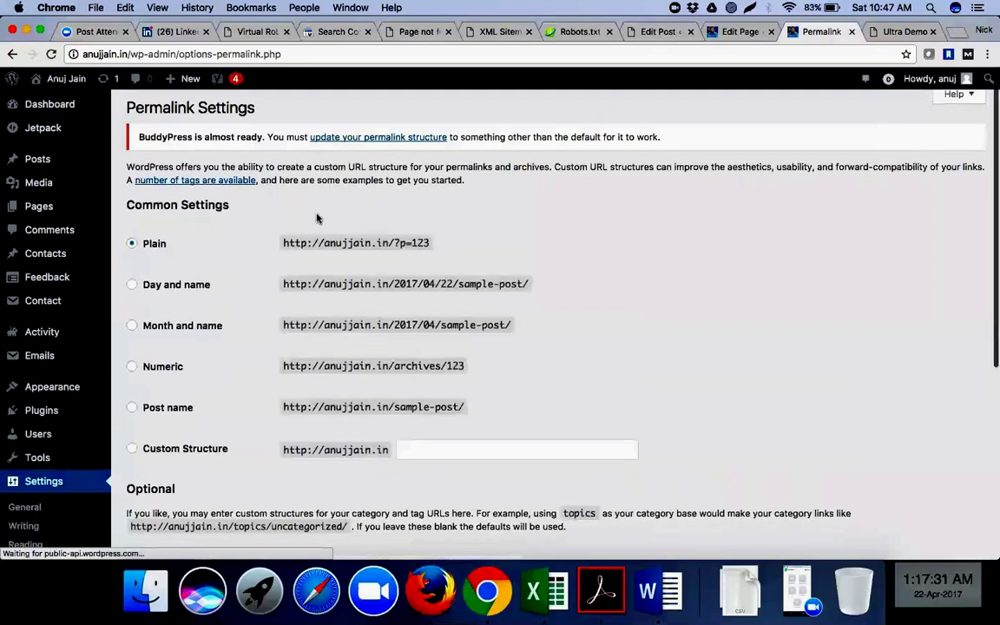
{"action": "scroll", "coordinate": [261, 261], "scroll_direction": "down", "scroll_amount": 3}
{"action": "left_click", "coordinate": [132, 351]}
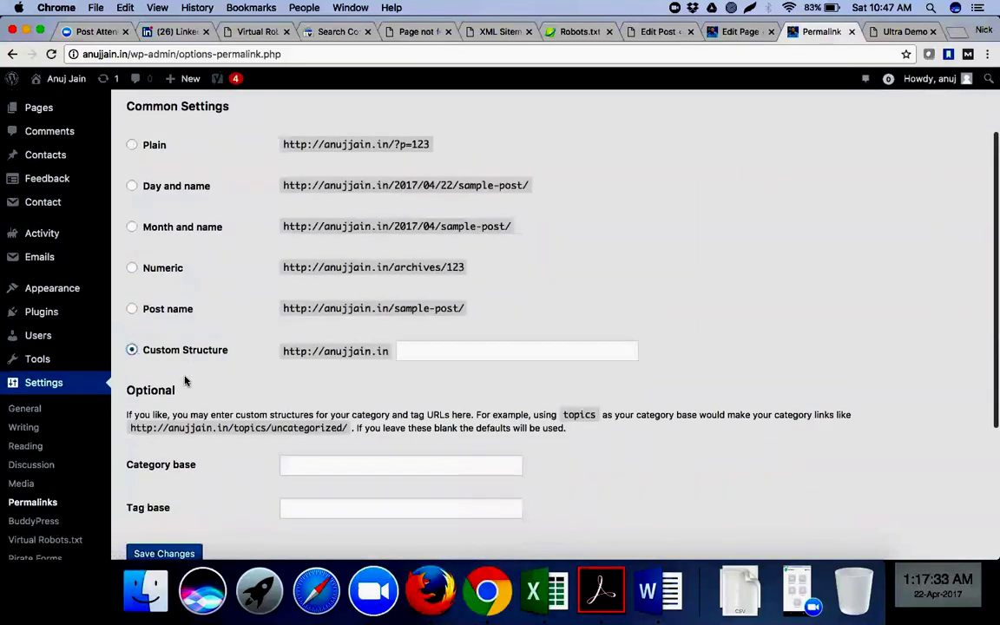
{"action": "scroll", "coordinate": [174, 365], "scroll_direction": "down", "scroll_amount": 3}
{"action": "left_click", "coordinate": [162, 443]}
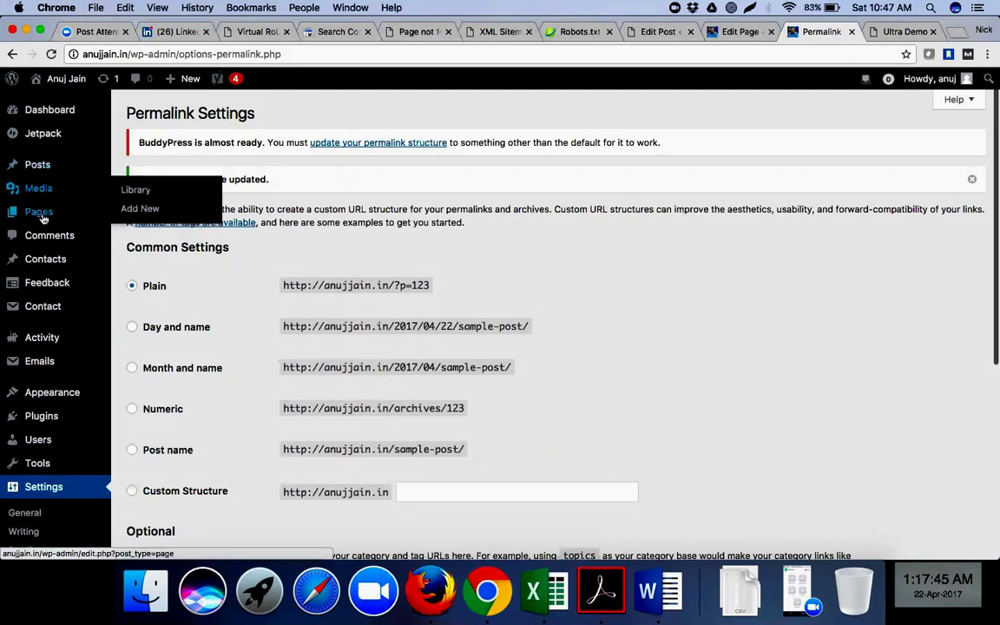
- Open the About us page from All Pages and briefly check its permalink settings
{"action": "mouse_move", "coordinate": [39, 210]}
{"action": "left_click", "coordinate": [141, 214]}
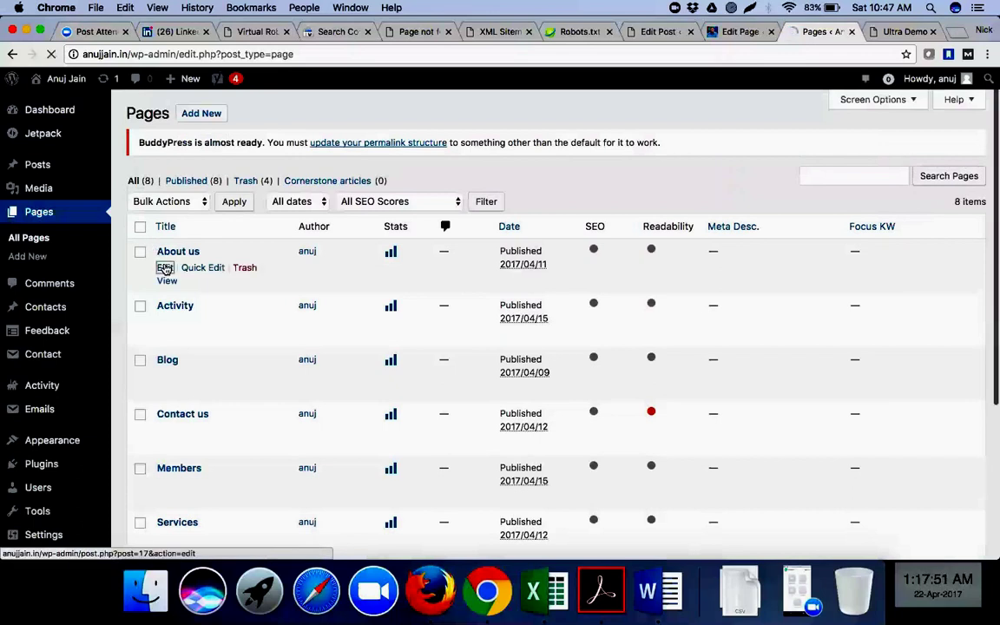
{"action": "left_click", "coordinate": [165, 269]}
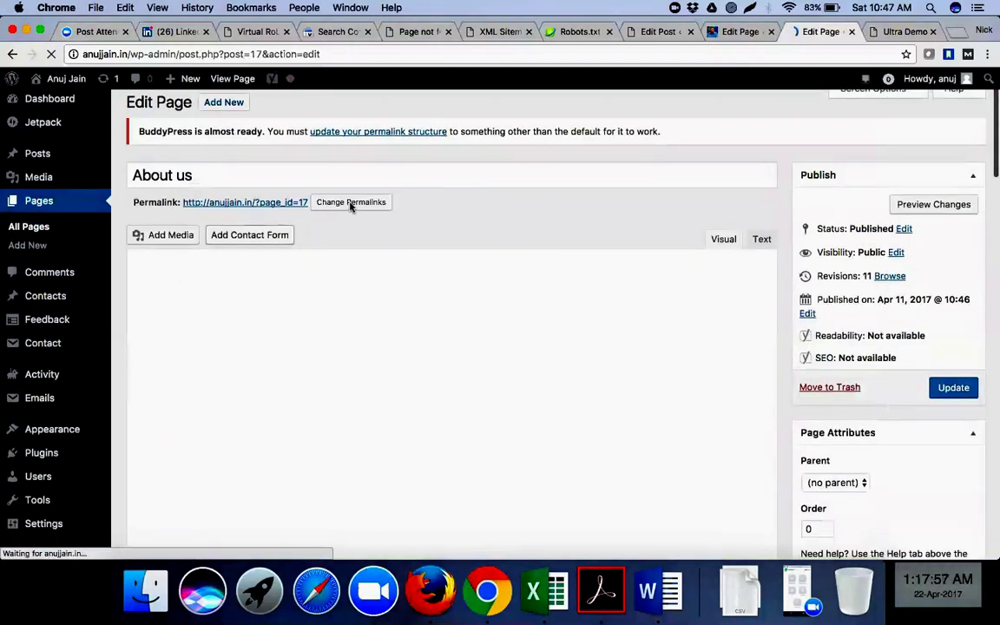
{"action": "left_click", "coordinate": [351, 202]}
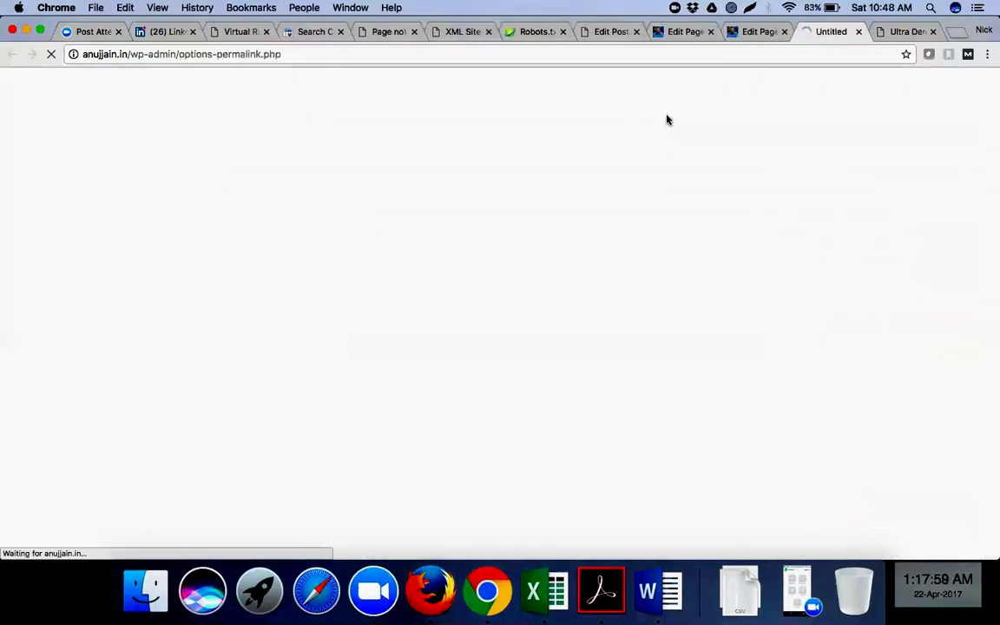
{"action": "left_click", "coordinate": [682, 35]}
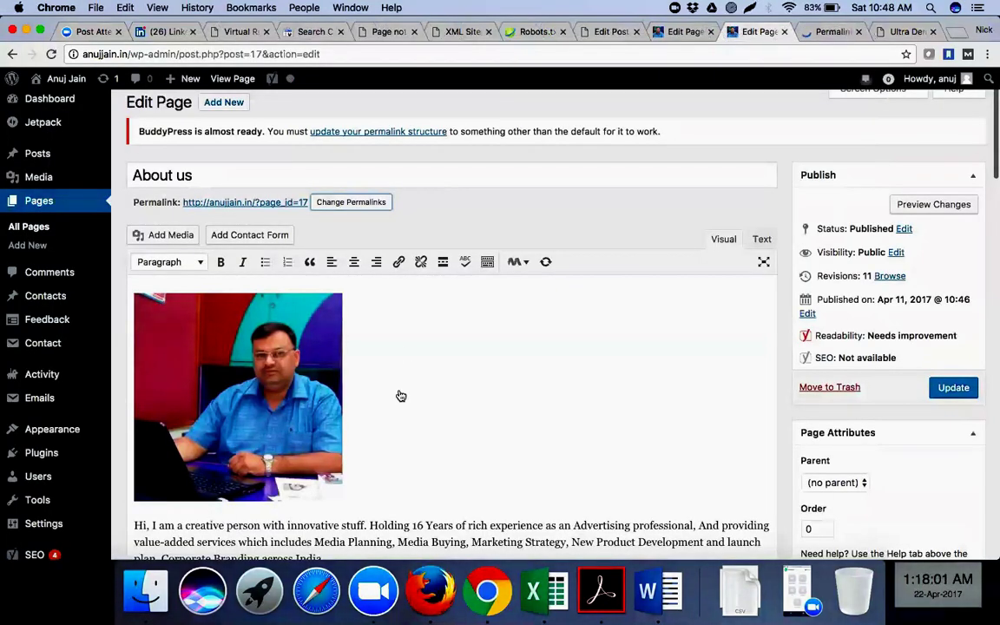
- Set the Yoast snippet slug to lowercase about-anuj-jain and update the page
{"action": "scroll", "coordinate": [401, 396], "scroll_direction": "down", "scroll_amount": 10}
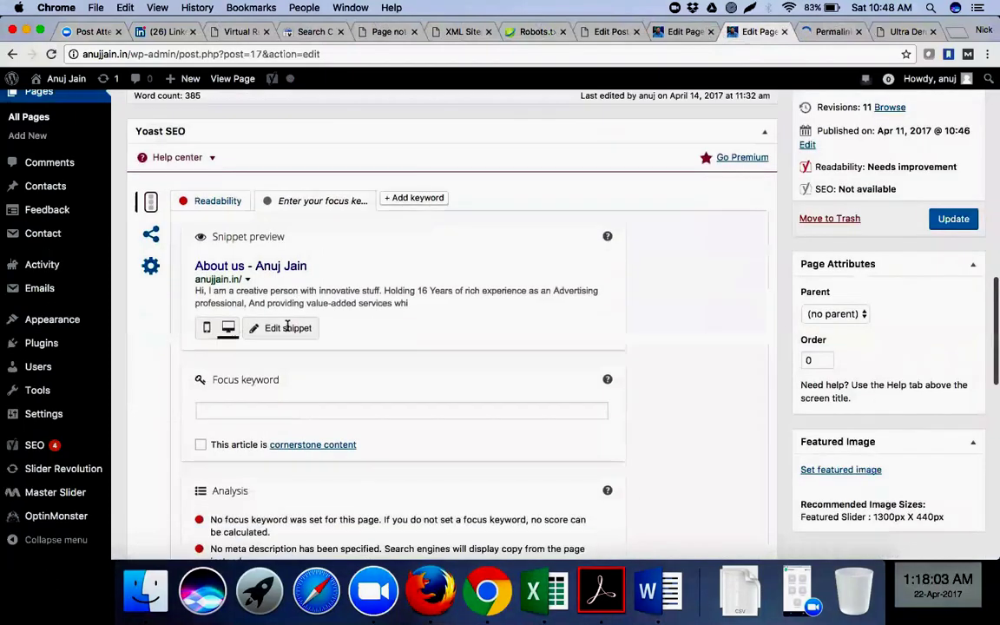
{"action": "left_click", "coordinate": [280, 302]}
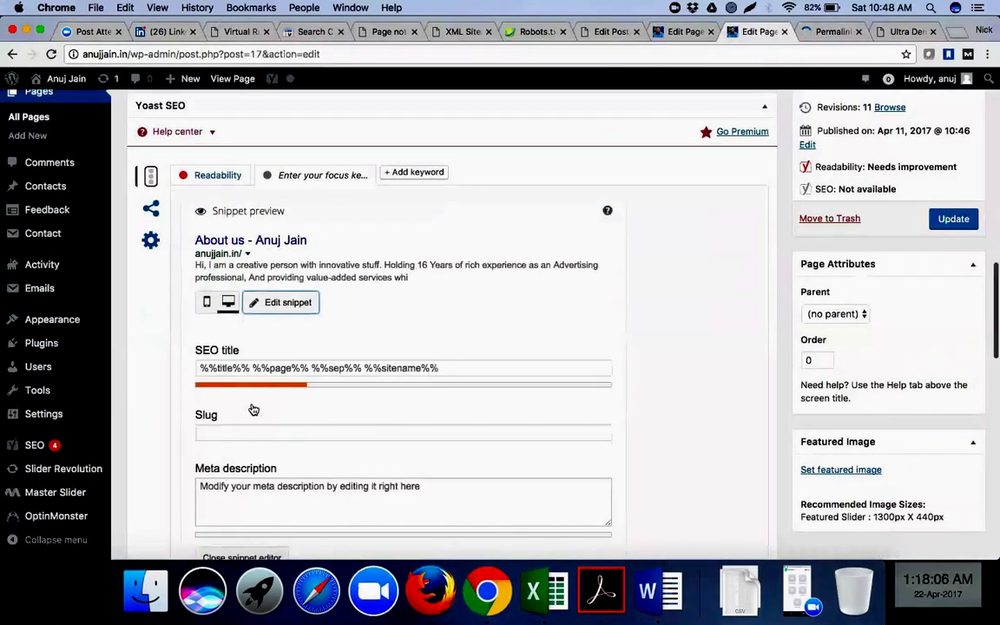
{"action": "left_click", "coordinate": [253, 433]}
{"action": "type", "text": "-Anuj-JAin"}
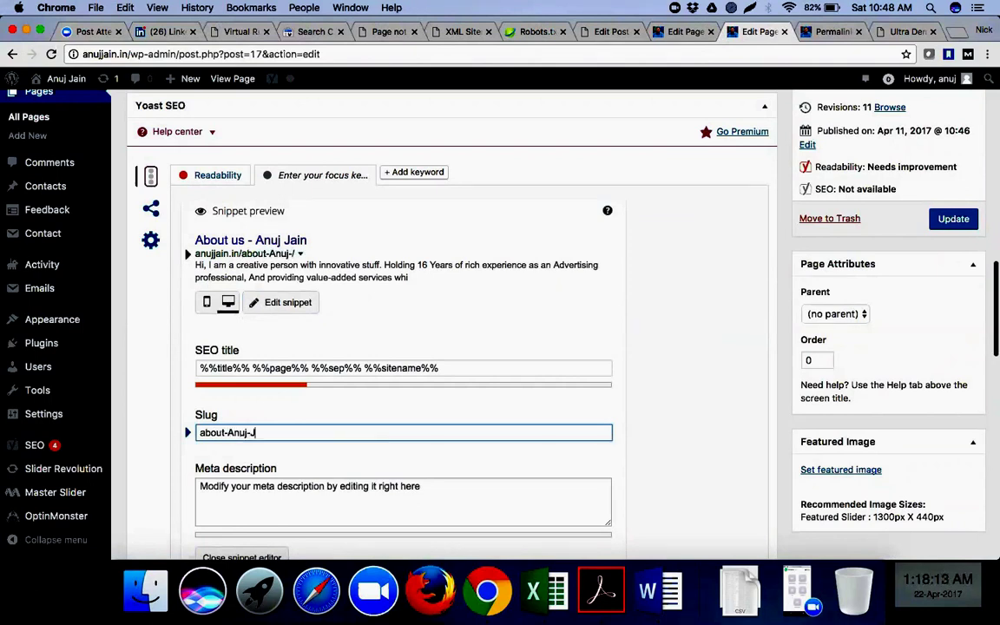
{"action": "left_click", "coordinate": [260, 435]}
{"action": "key", "text": "BackSpace"}
{"action": "key", "text": "BackSpace"}
{"action": "type", "text": "a"}
{"action": "key", "text": "Left"}
{"action": "type", "text": "j"}
{"action": "key", "text": "Left"}
{"action": "key", "text": "Left"}
{"action": "key", "text": "Left"}
{"action": "key", "text": "Left"}
{"action": "key", "text": "BackSpace"}
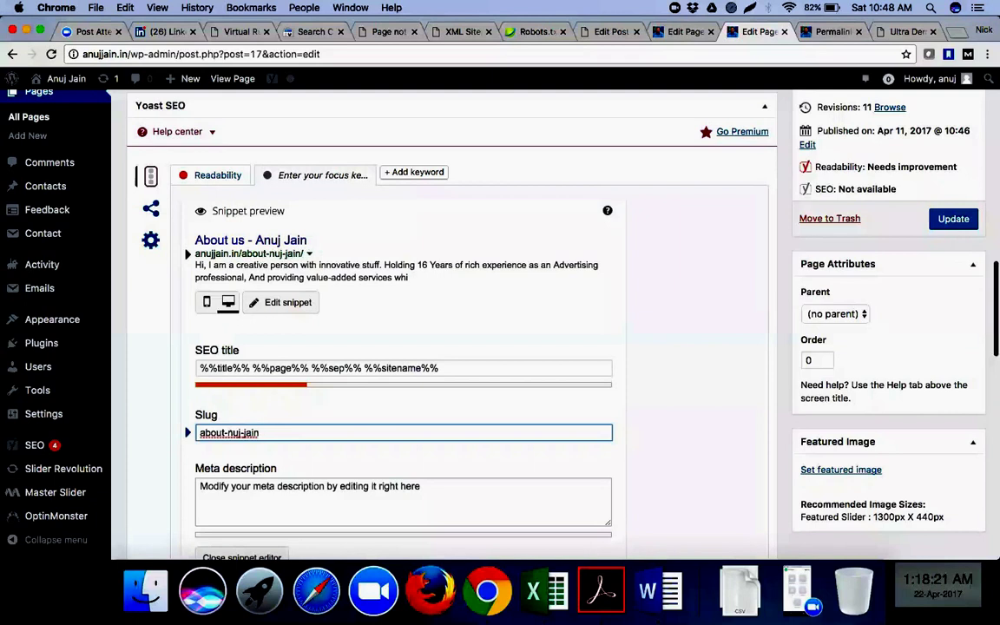
{"action": "type", "text": "a"}
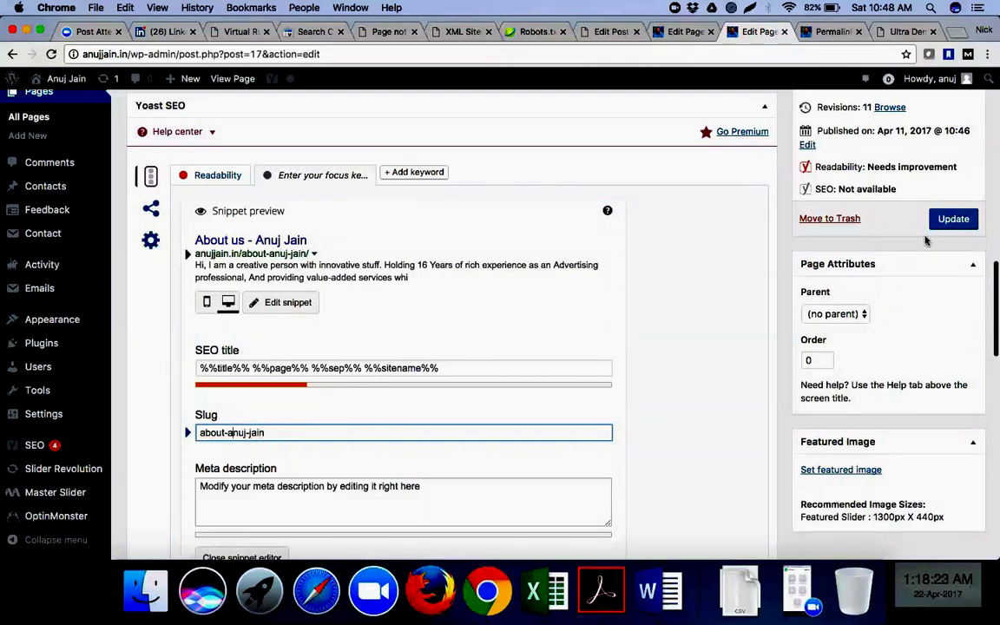
{"action": "left_click", "coordinate": [953, 221]}
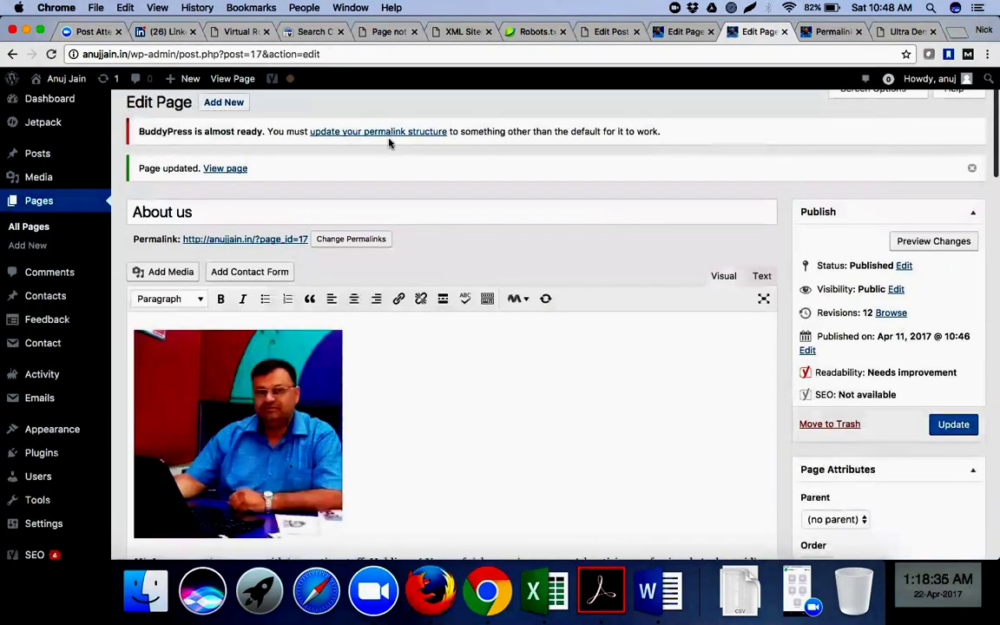
- Try a custom permalink structure beginning /titl and save it
{"action": "left_click", "coordinate": [369, 245]}
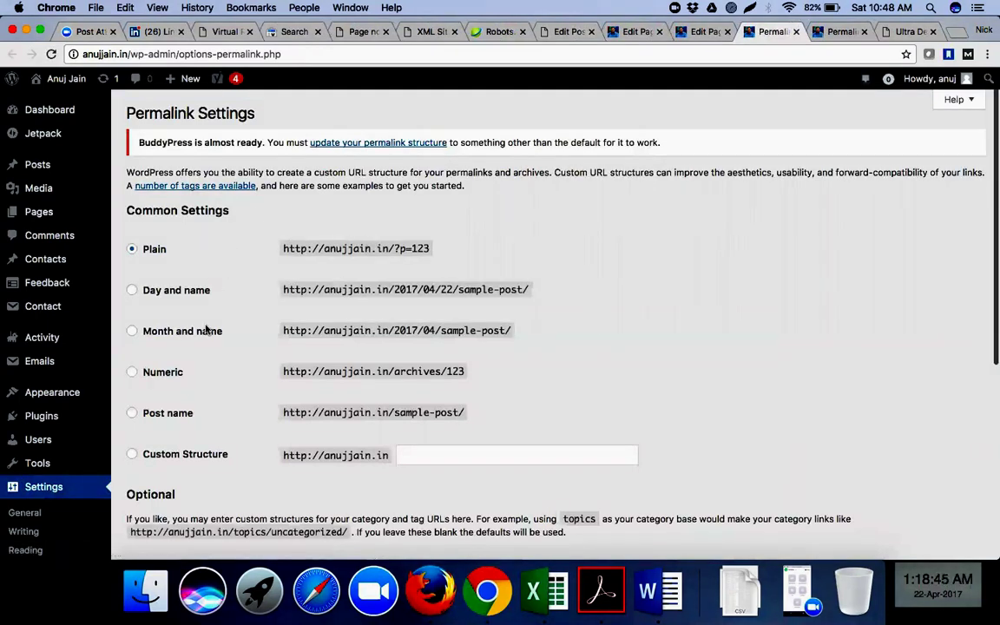
{"action": "left_click", "coordinate": [132, 455]}
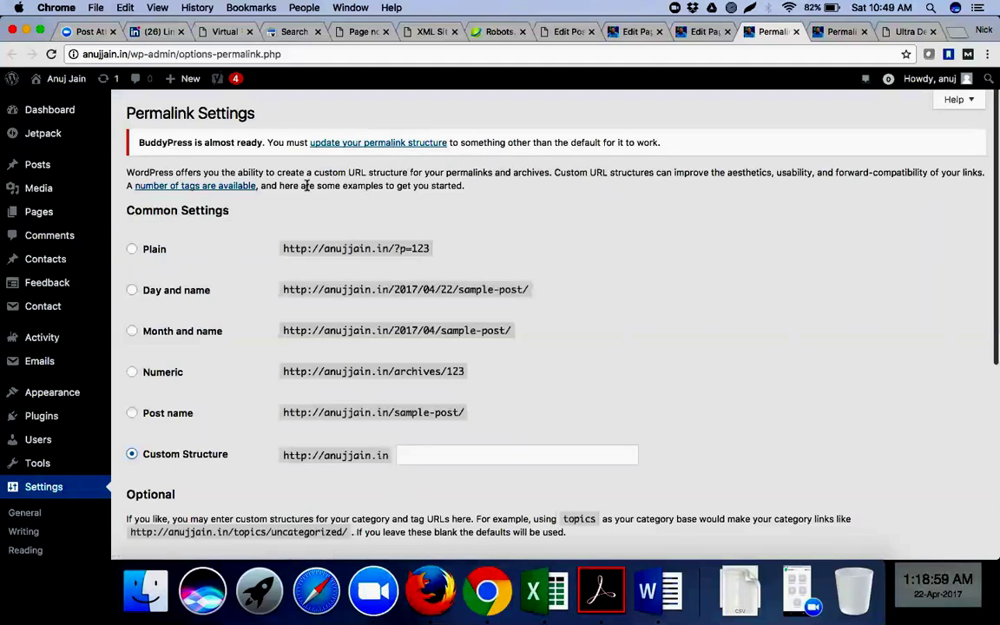
{"action": "scroll", "coordinate": [251, 277], "scroll_direction": "down", "scroll_amount": 3}
{"action": "scroll", "coordinate": [252, 276], "scroll_direction": "down", "scroll_amount": 3}
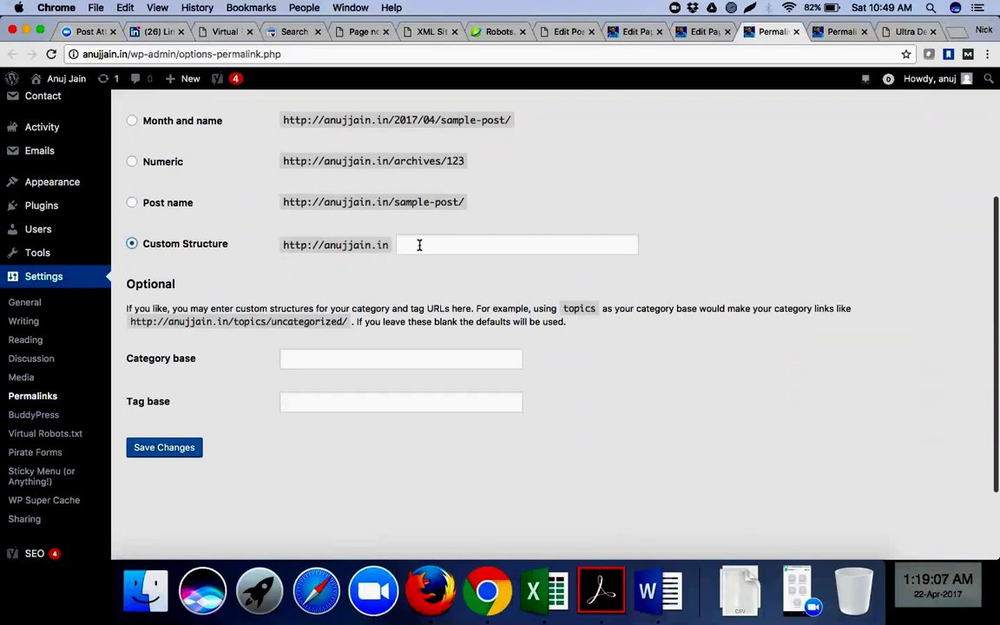
{"action": "left_click", "coordinate": [419, 246]}
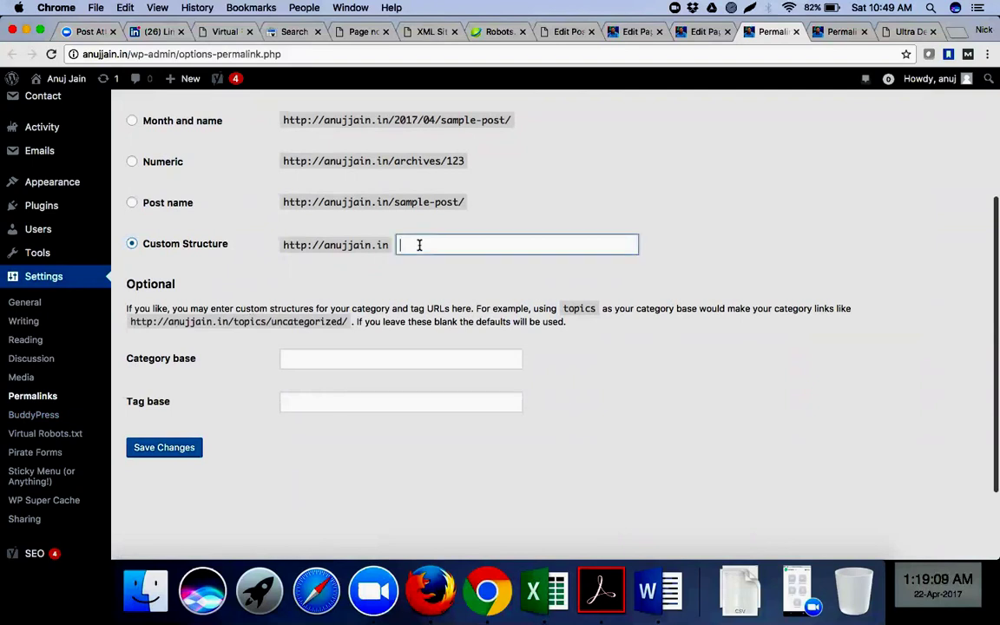
{"action": "type", "text": "/title/"}
{"action": "left_click", "coordinate": [170, 450]}
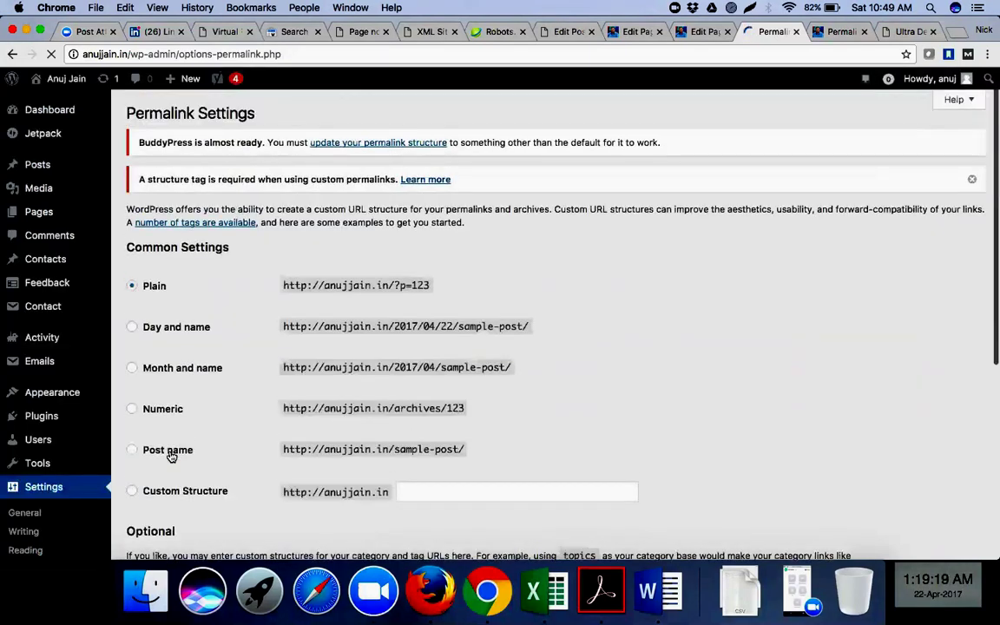
- Save the Post name permalink structure, then reload the About us editor
{"action": "scroll", "coordinate": [191, 434], "scroll_direction": "down", "scroll_amount": 1}
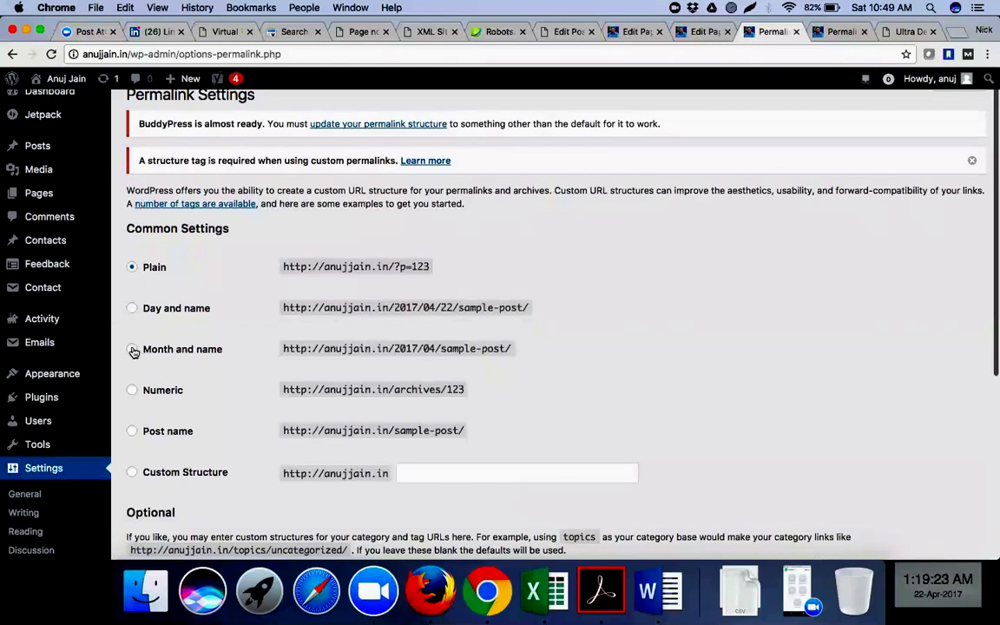
{"action": "left_click", "coordinate": [132, 432]}
{"action": "scroll", "coordinate": [210, 426], "scroll_direction": "down", "scroll_amount": 5}
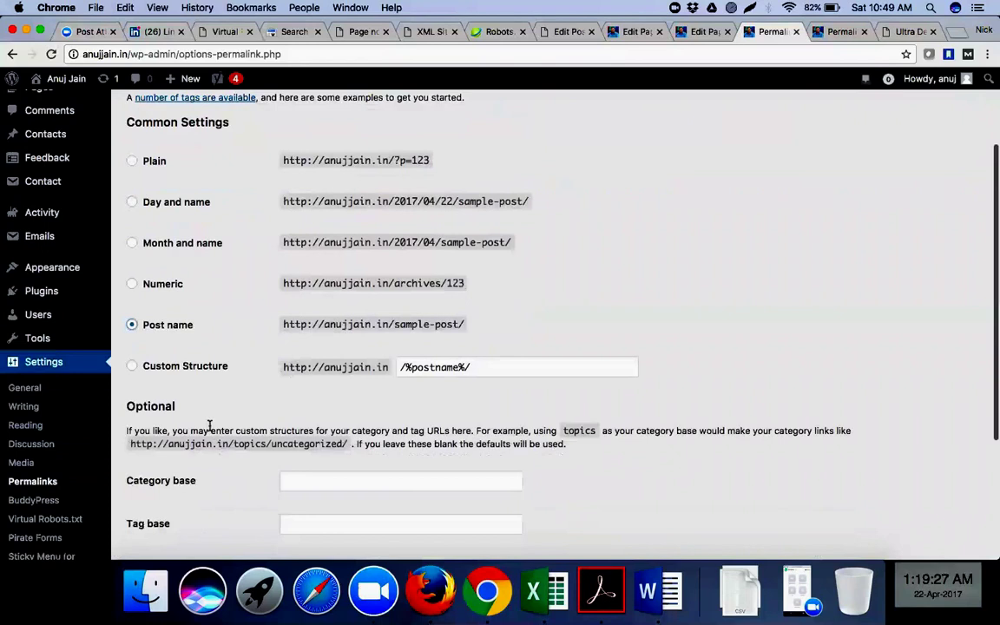
{"action": "left_click", "coordinate": [175, 467]}
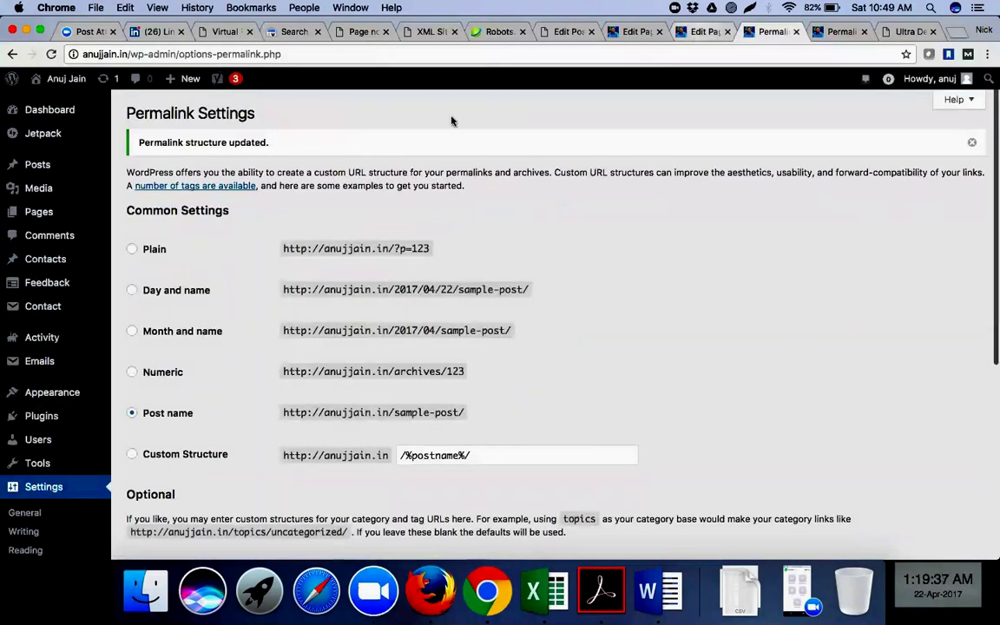
{"action": "left_click", "coordinate": [703, 31]}
{"action": "left_click", "coordinate": [52, 55]}
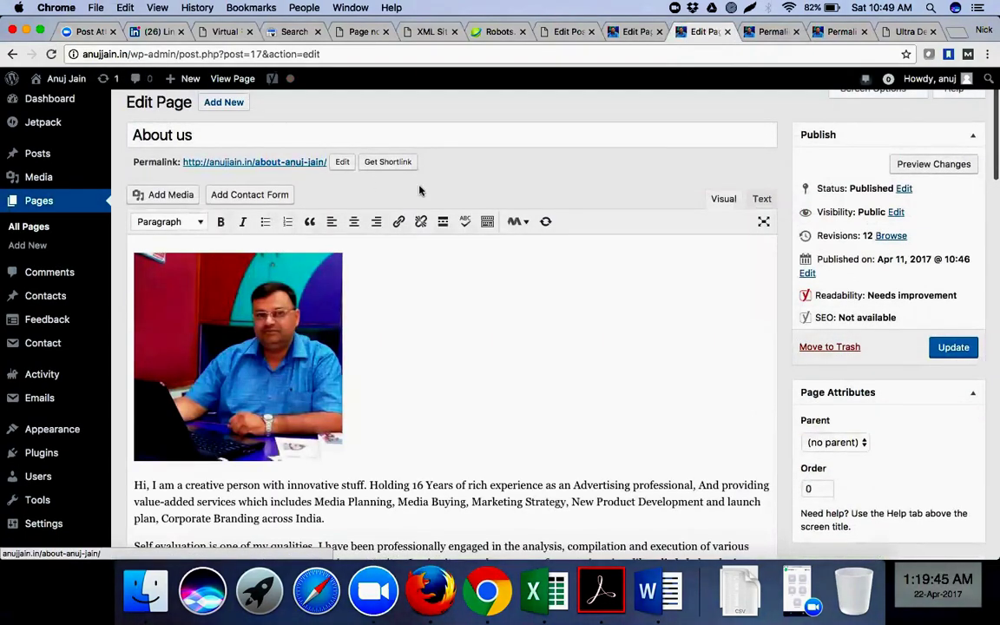
- Check the About us slug and Yoast analysis, then close the editor and the duplicate Permalink Settings tab
{"action": "scroll", "coordinate": [489, 185], "scroll_direction": "down", "scroll_amount": 1}
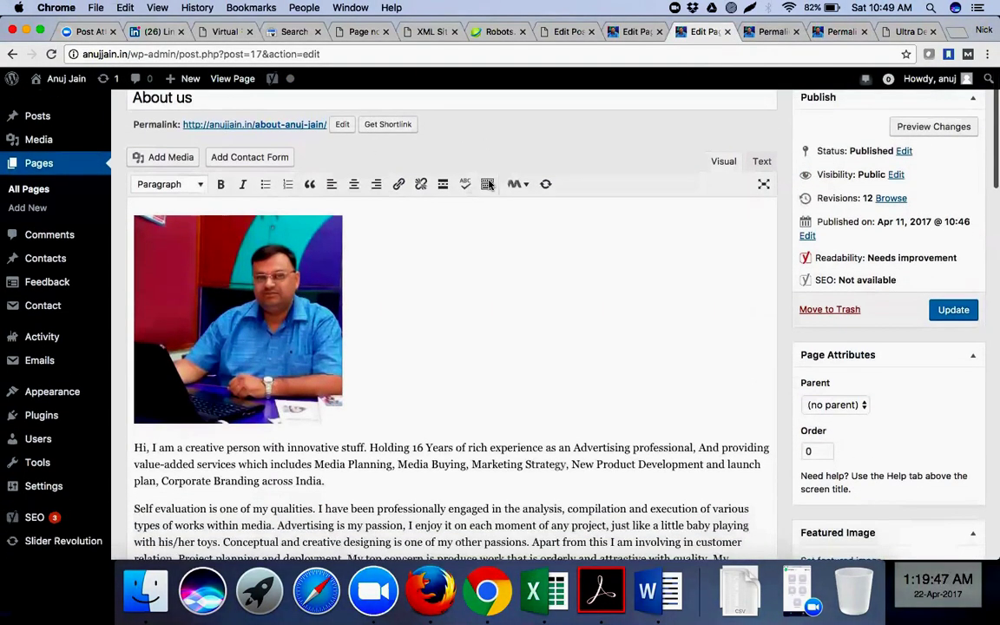
{"action": "left_click", "coordinate": [341, 126]}
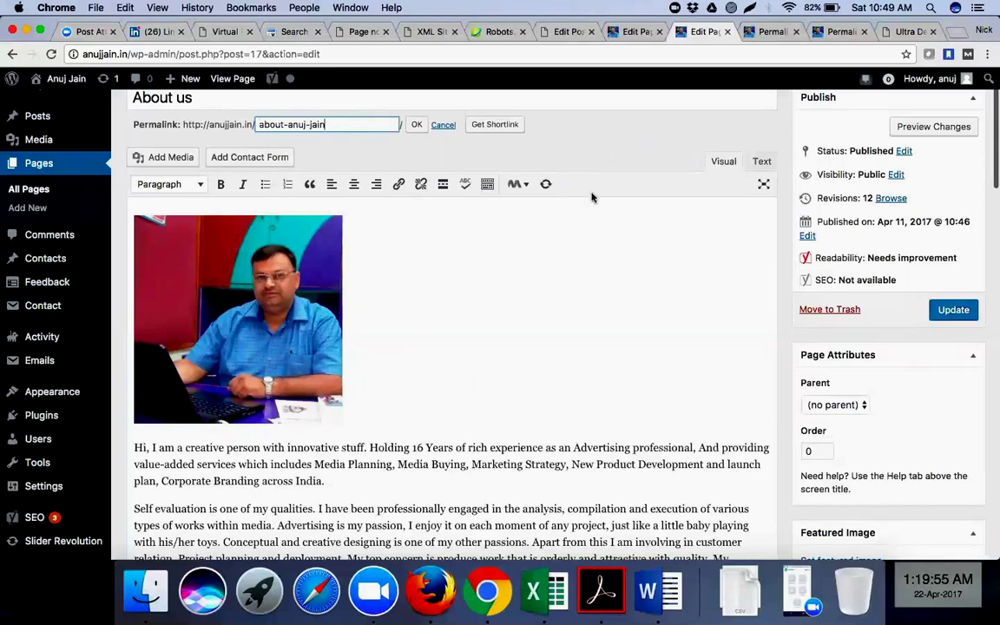
{"action": "scroll", "coordinate": [469, 341], "scroll_direction": "down", "scroll_amount": 1}
{"action": "scroll", "coordinate": [471, 342], "scroll_direction": "down", "scroll_amount": 15}
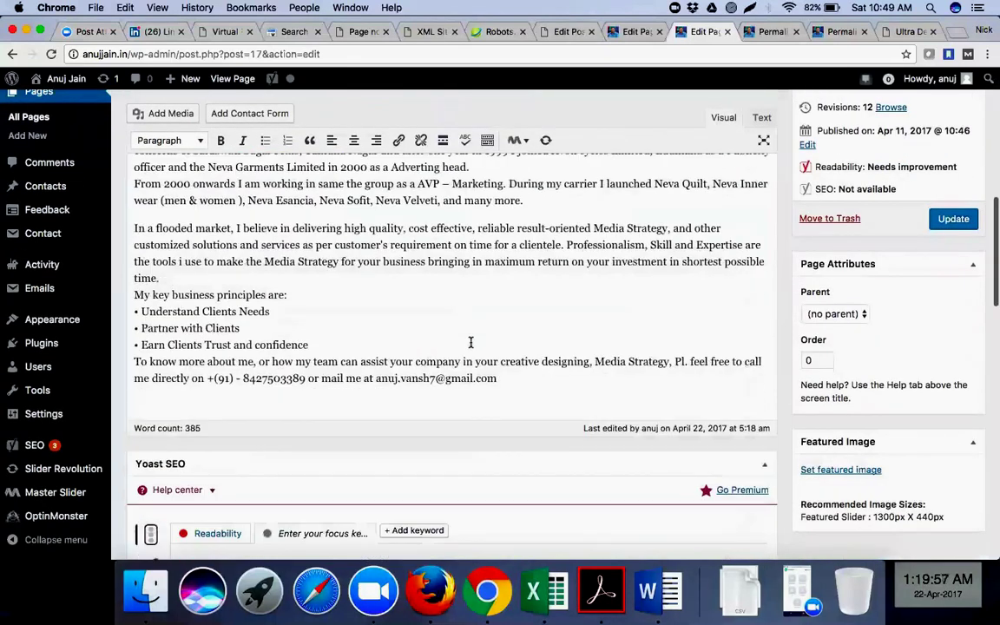
{"action": "scroll", "coordinate": [471, 343], "scroll_direction": "up", "scroll_amount": 1}
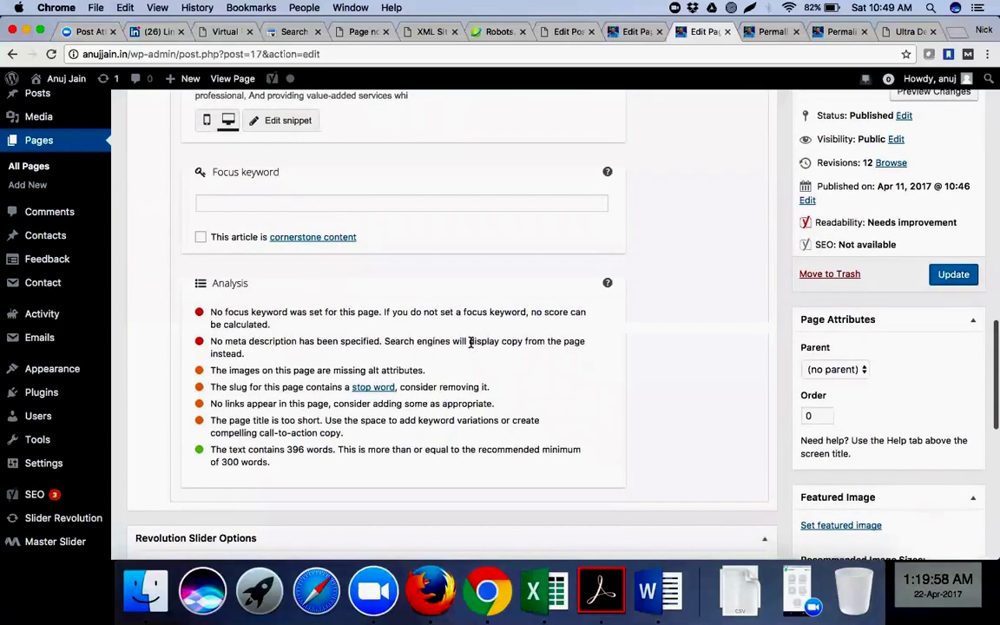
{"action": "scroll", "coordinate": [471, 342], "scroll_direction": "up", "scroll_amount": 1}
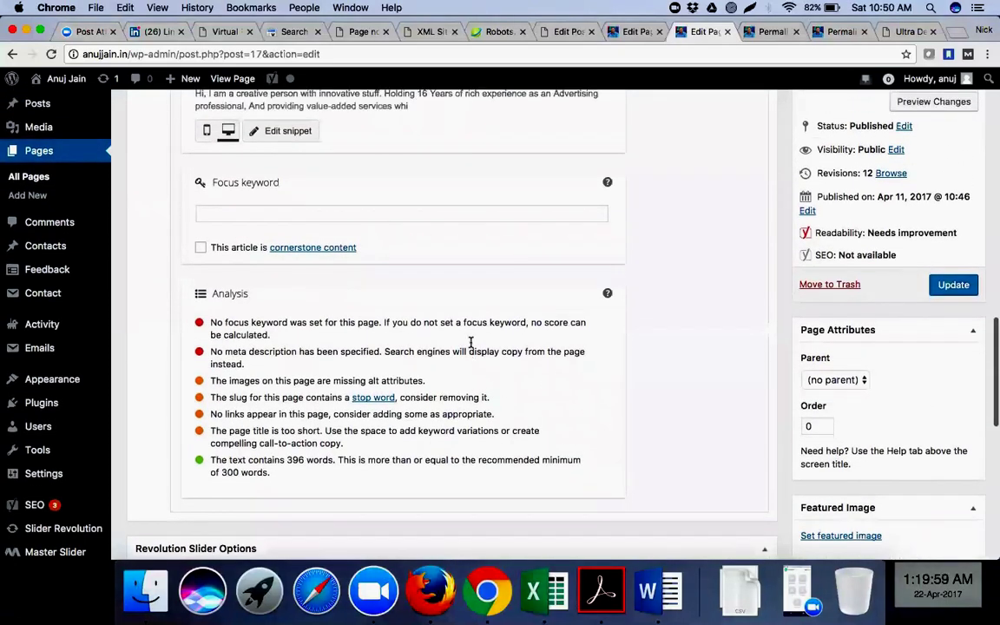
{"action": "scroll", "coordinate": [471, 342], "scroll_direction": "up", "scroll_amount": 1}
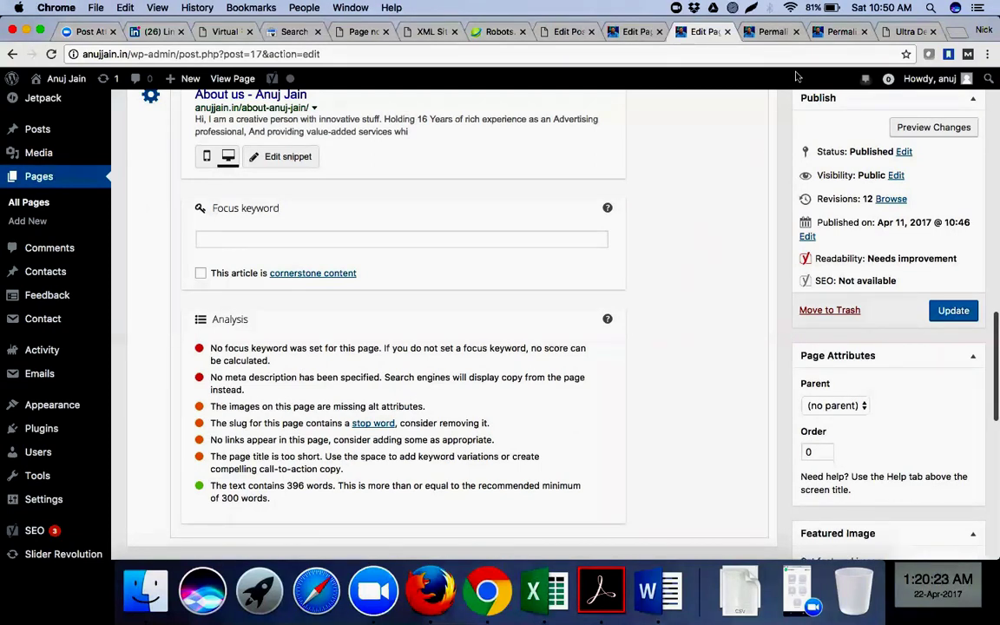
{"action": "left_click", "coordinate": [727, 32]}
{"action": "left_click", "coordinate": [728, 33]}
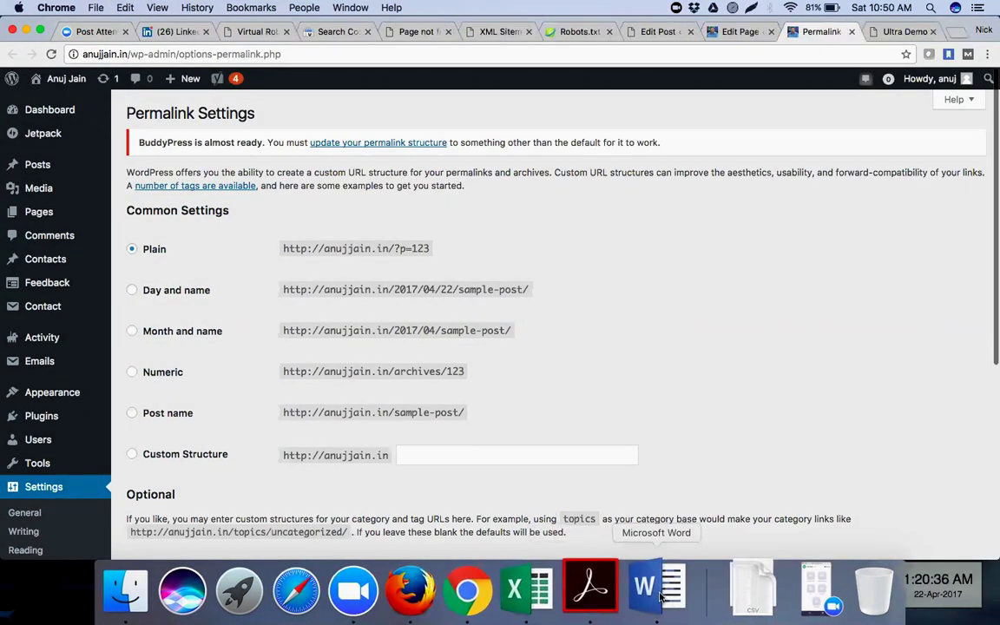
- Bring up the DMCA notes in Word at the Off Page Optimization / Back link building section
{"action": "left_click", "coordinate": [651, 589]}
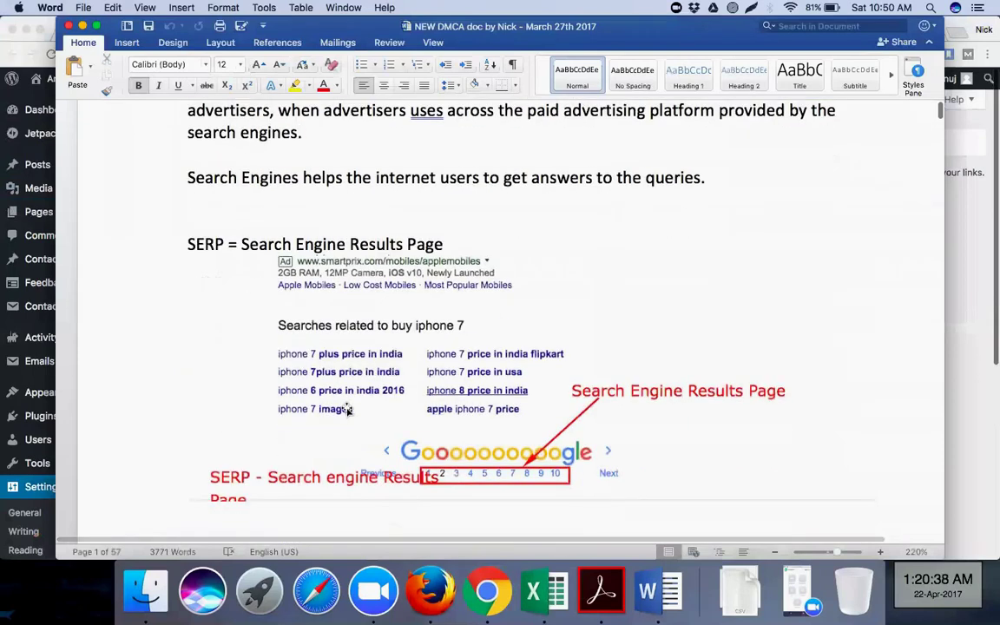
{"action": "scroll", "coordinate": [347, 410], "scroll_direction": "down", "scroll_amount": 10}
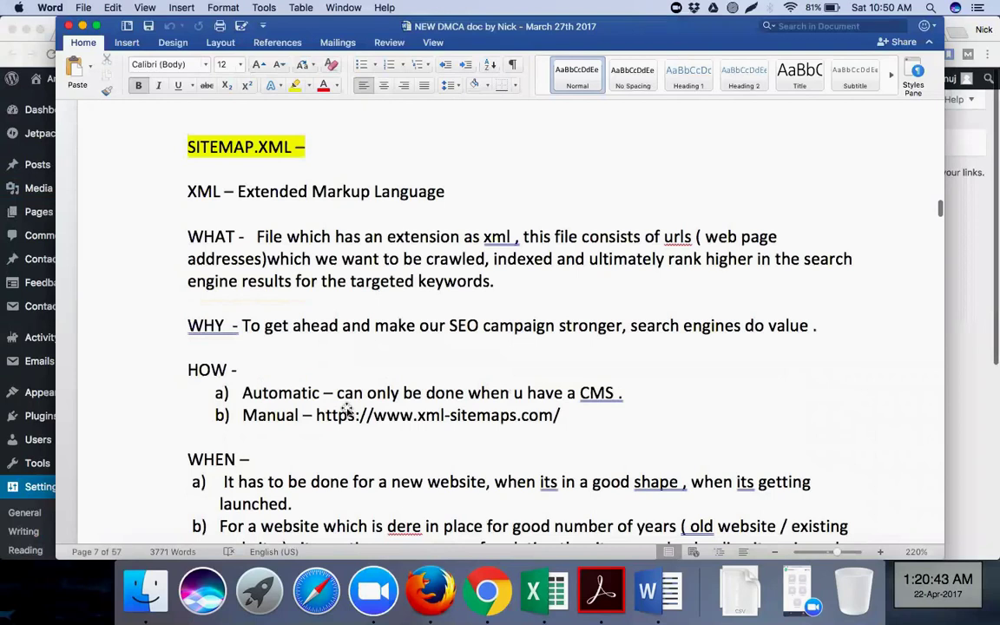
{"action": "scroll", "coordinate": [347, 409], "scroll_direction": "down", "scroll_amount": 5}
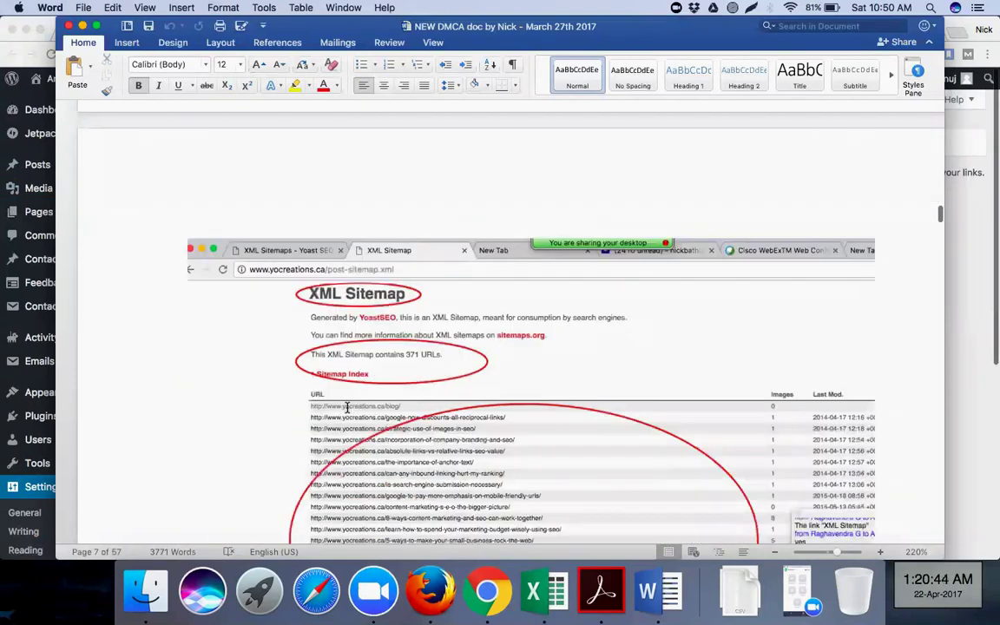
{"action": "scroll", "coordinate": [347, 408], "scroll_direction": "down", "scroll_amount": 15}
{"action": "scroll", "coordinate": [347, 408], "scroll_direction": "up", "scroll_amount": 2}
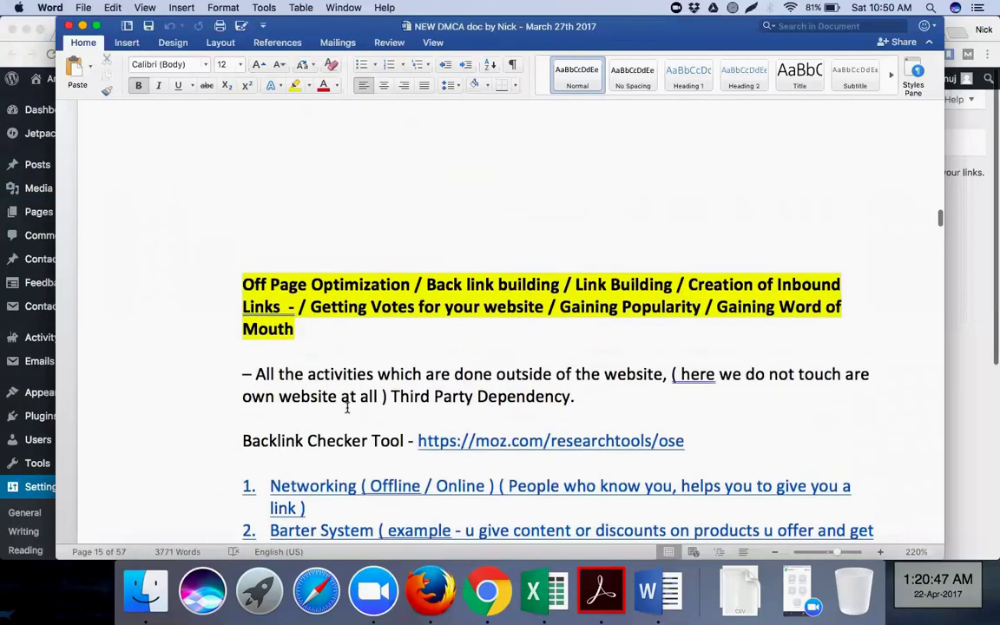
{"action": "scroll", "coordinate": [347, 407], "scroll_direction": "up", "scroll_amount": 1}
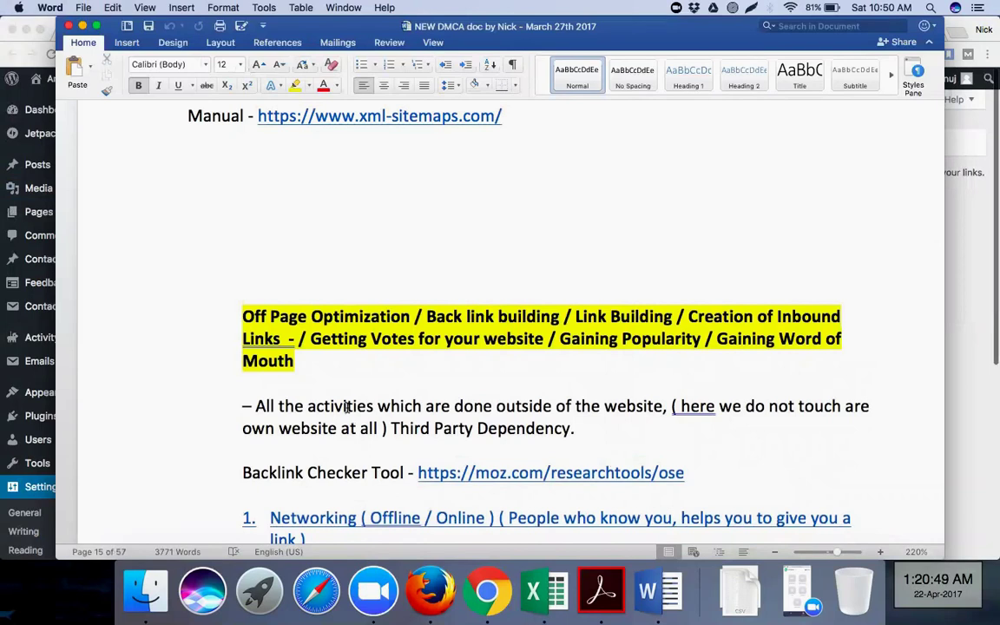
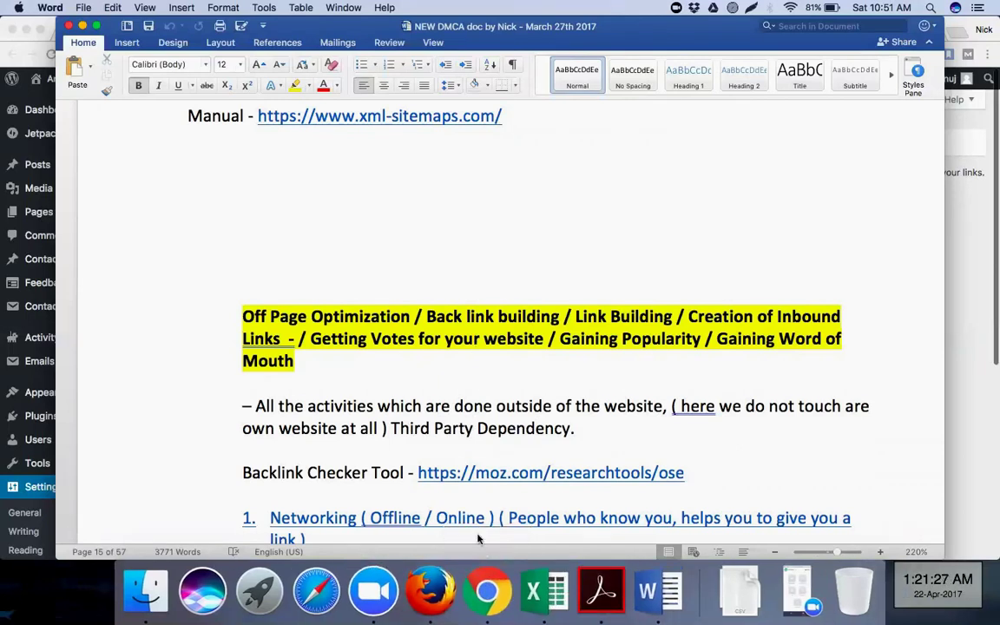
- Search Spotlight for 'batch tim' and open the BATCHES TIMINGS folder in Finder
{"action": "left_click", "coordinate": [486, 591]}
{"action": "left_click", "coordinate": [930, 7]}
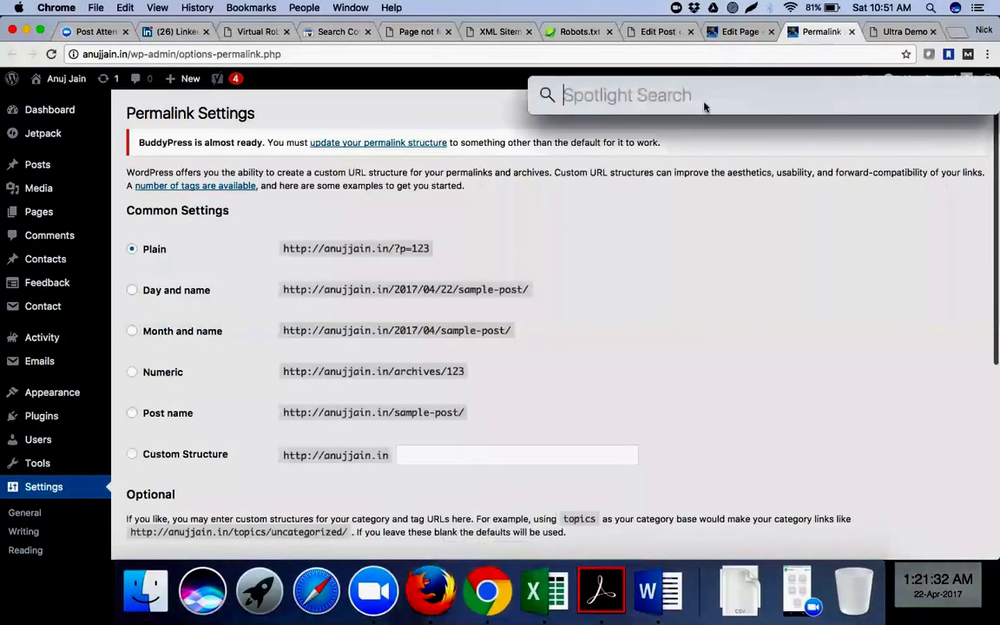
{"action": "type", "text": "batch"}
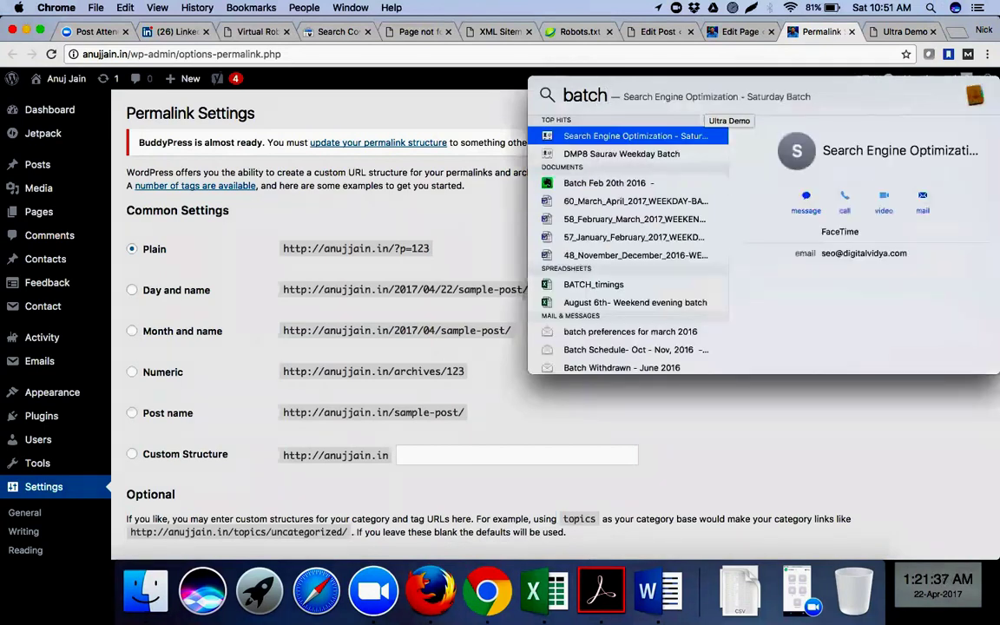
{"action": "type", "text": " timings"}
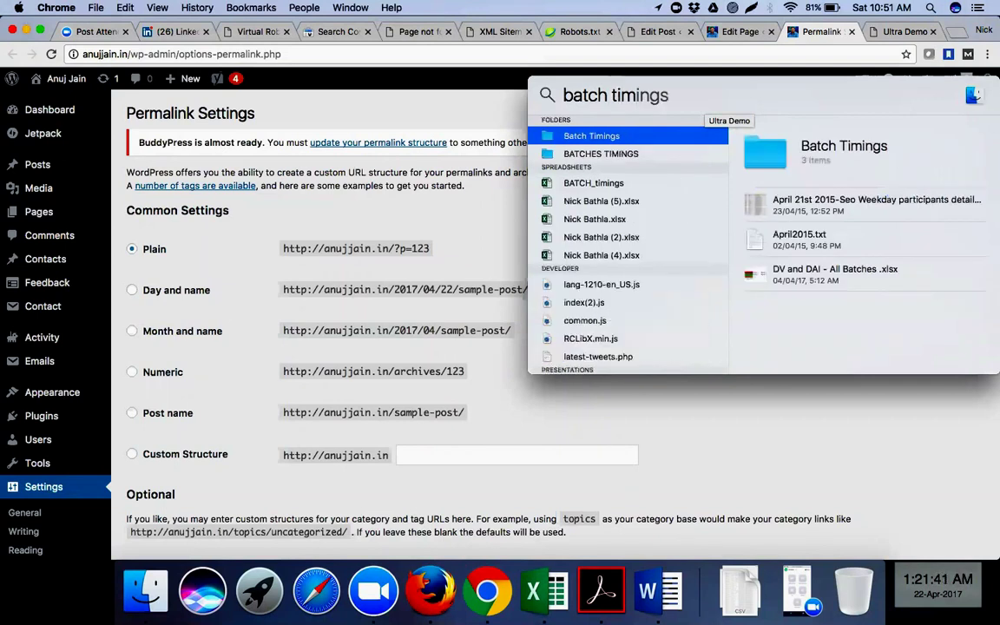
{"action": "key", "text": "Down"}
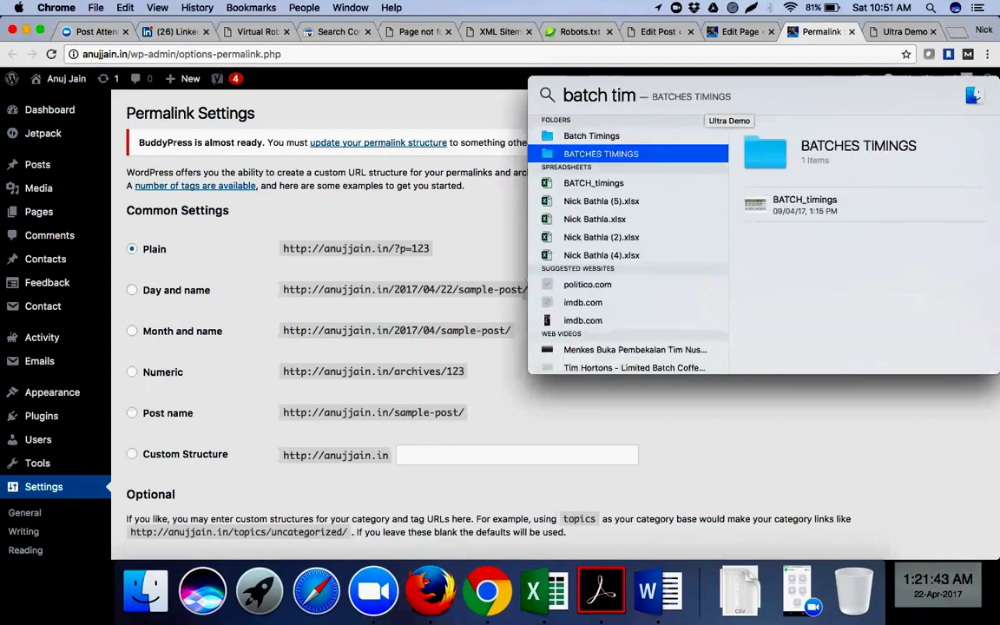
{"action": "double_click", "coordinate": [666, 156]}
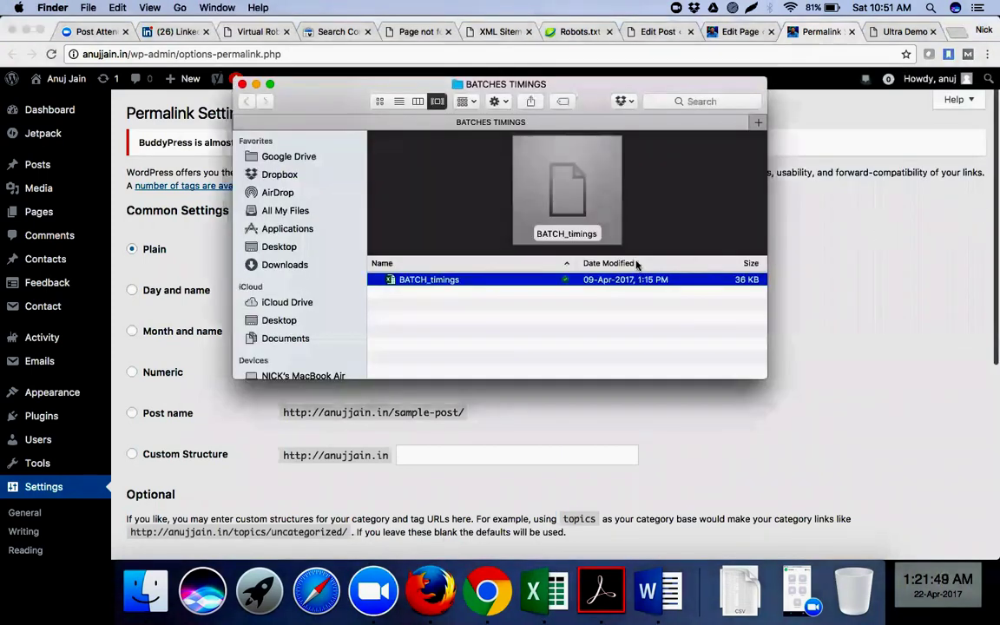
- Open the BATCH_timings workbook in Excel and look at its empty Sheet2
{"action": "double_click", "coordinate": [440, 284]}
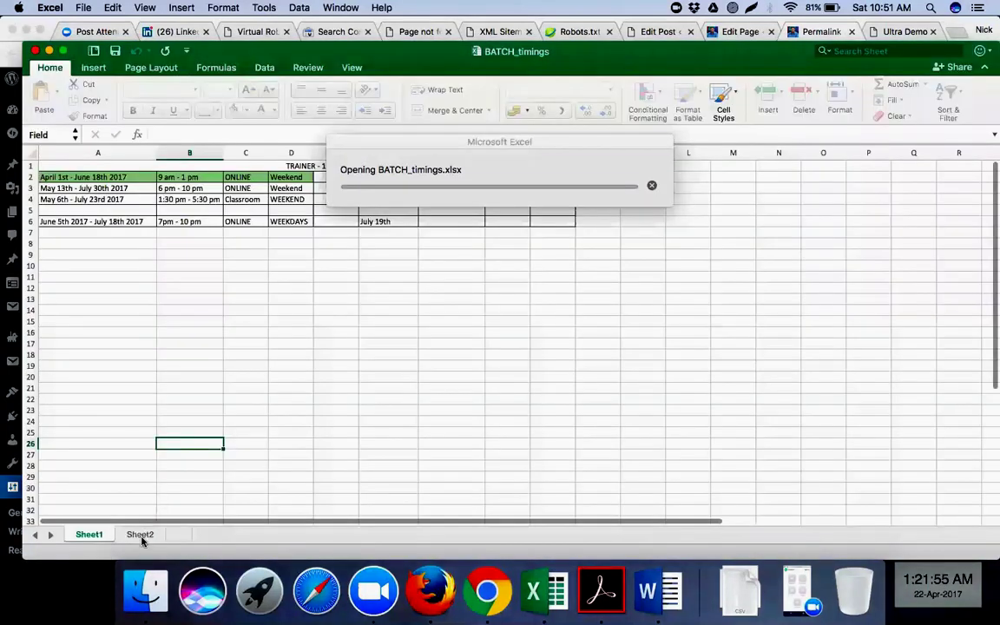
{"action": "left_click", "coordinate": [141, 535]}
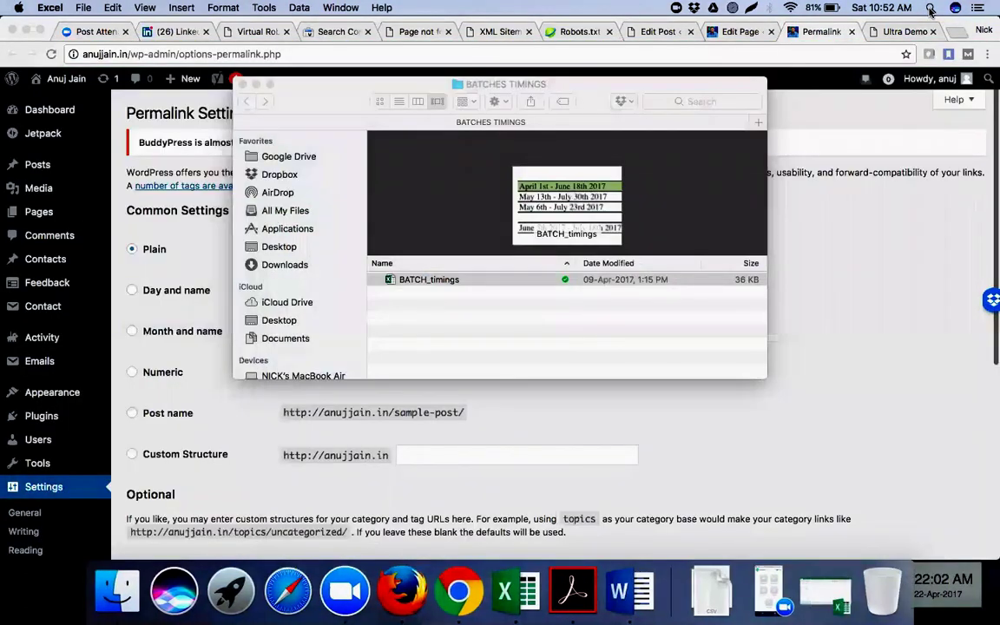
{"action": "left_click", "coordinate": [931, 11]}
- Open Participant details KW and enter the missing participant's name in cell A9
{"action": "type", "text": "parti"}
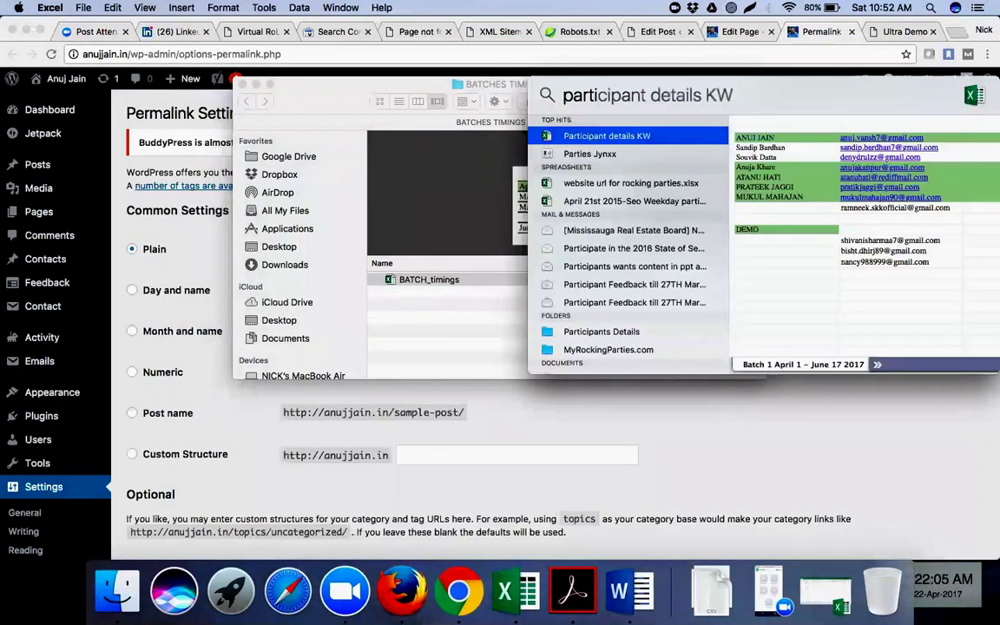
{"action": "key", "text": "Escape"}
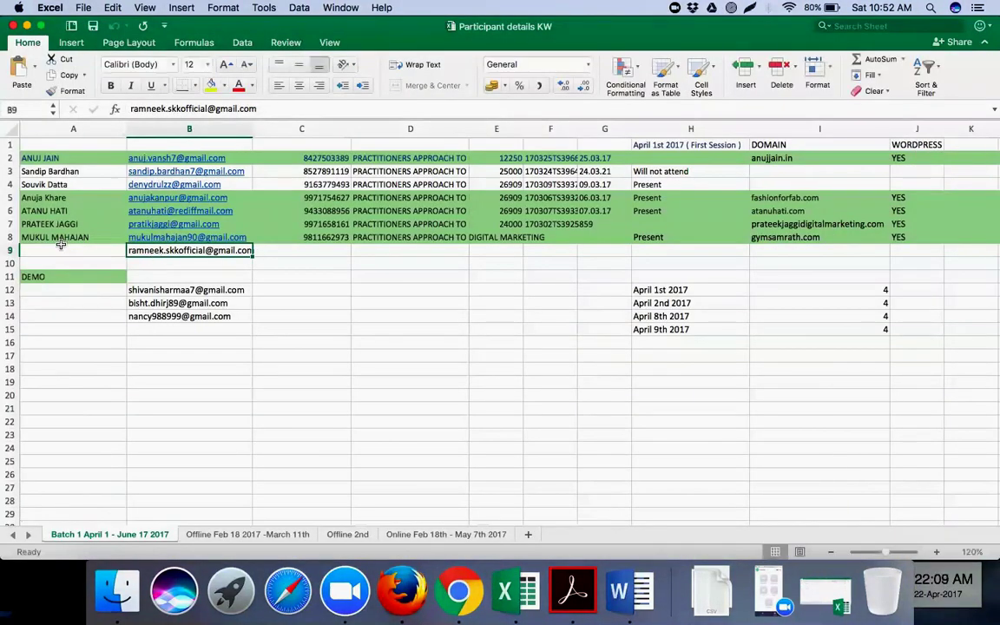
{"action": "left_click", "coordinate": [59, 251]}
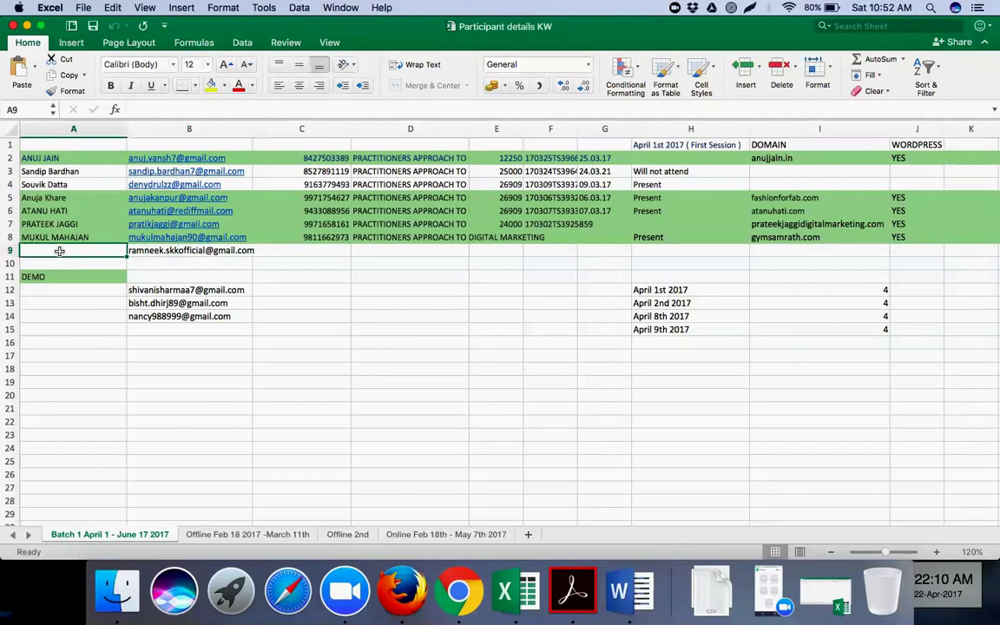
{"action": "type", "text": "Rameek"}
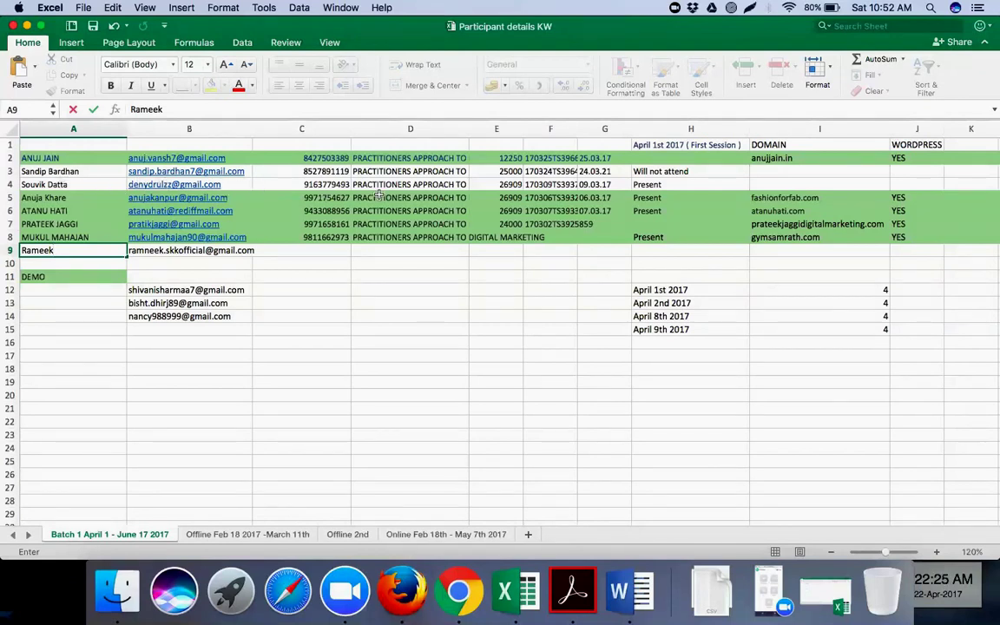
{"action": "left_click", "coordinate": [278, 188]}
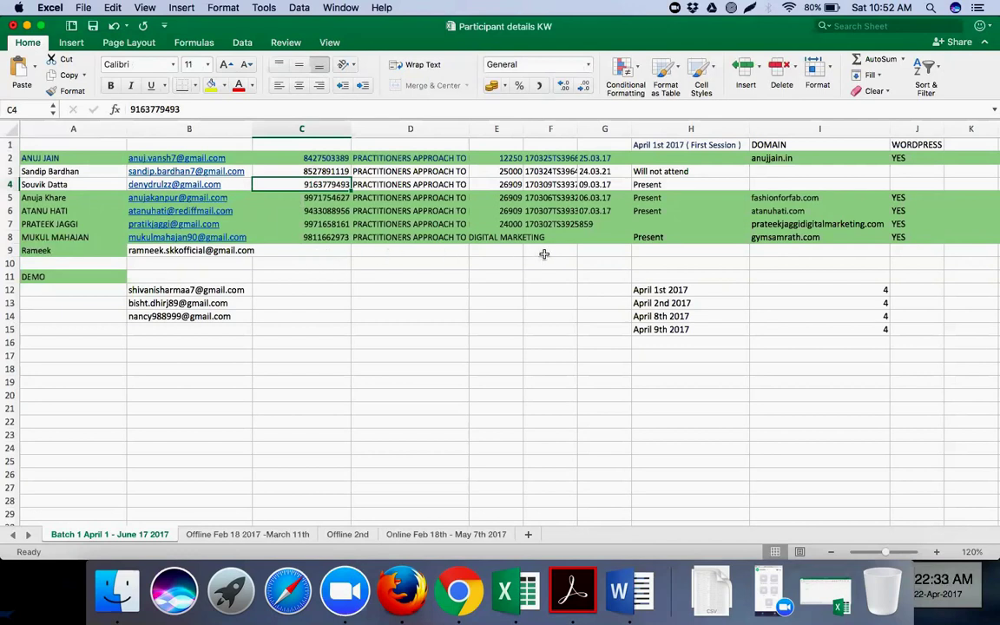
{"action": "left_click", "coordinate": [420, 251]}
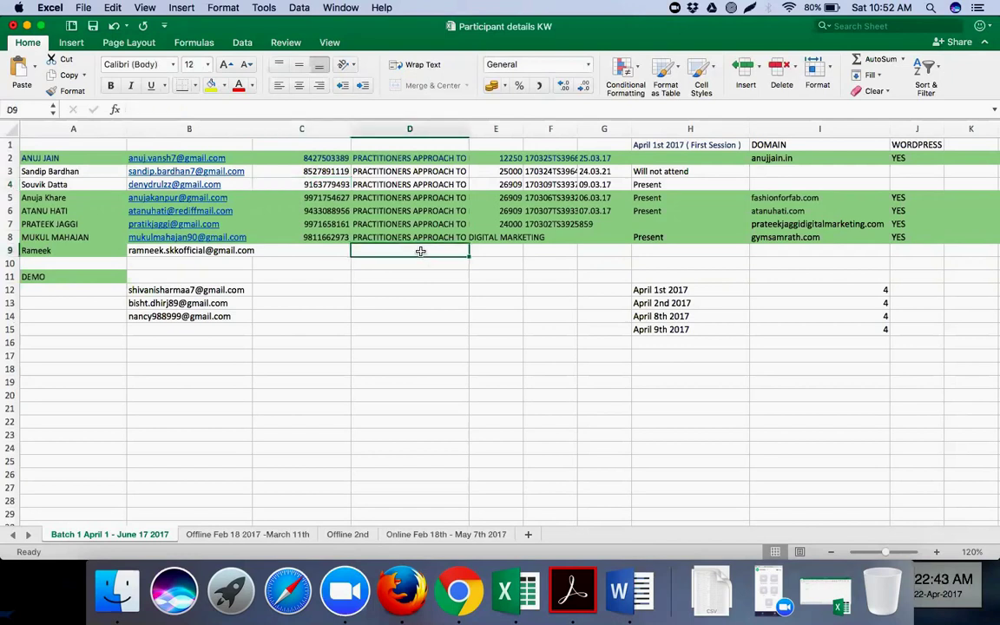
{"action": "left_click", "coordinate": [326, 252]}
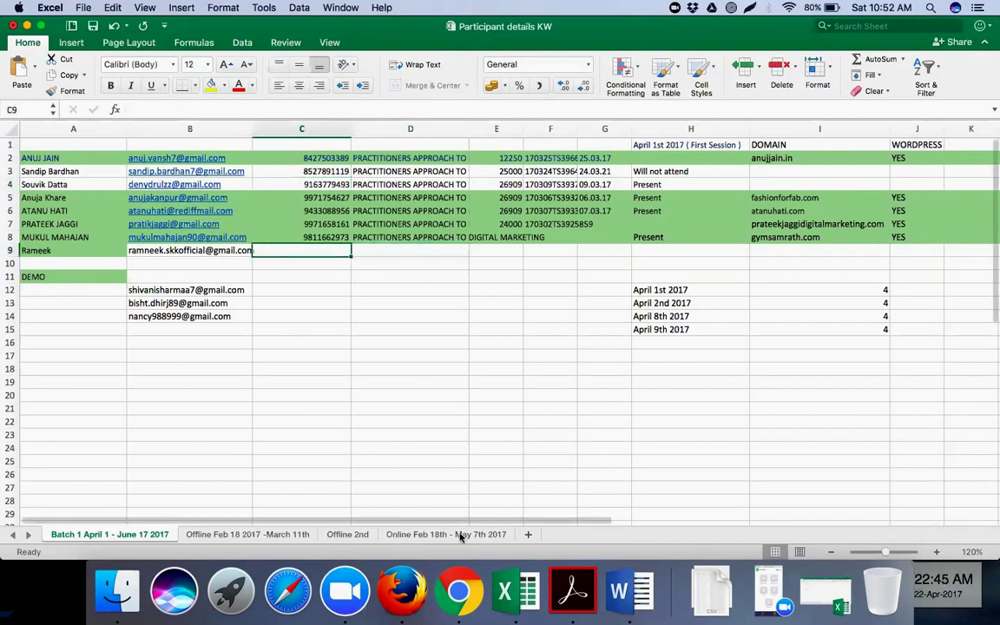
{"action": "left_click", "coordinate": [459, 581]}
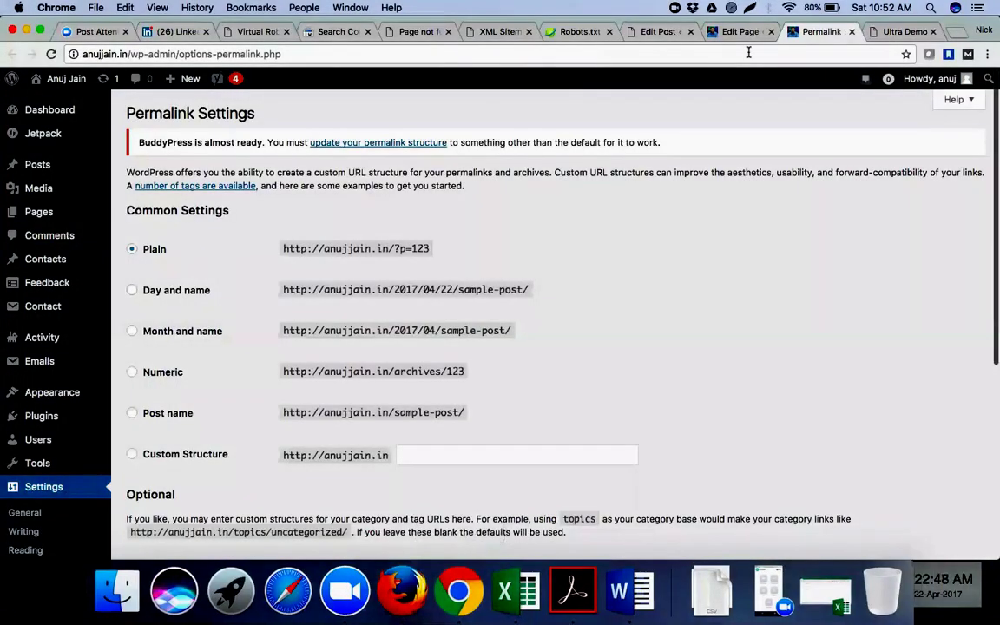
- Load mail.yahoo.com in a new tab and dismiss the less-secure-access warning
{"action": "key", "text": "super+t"}
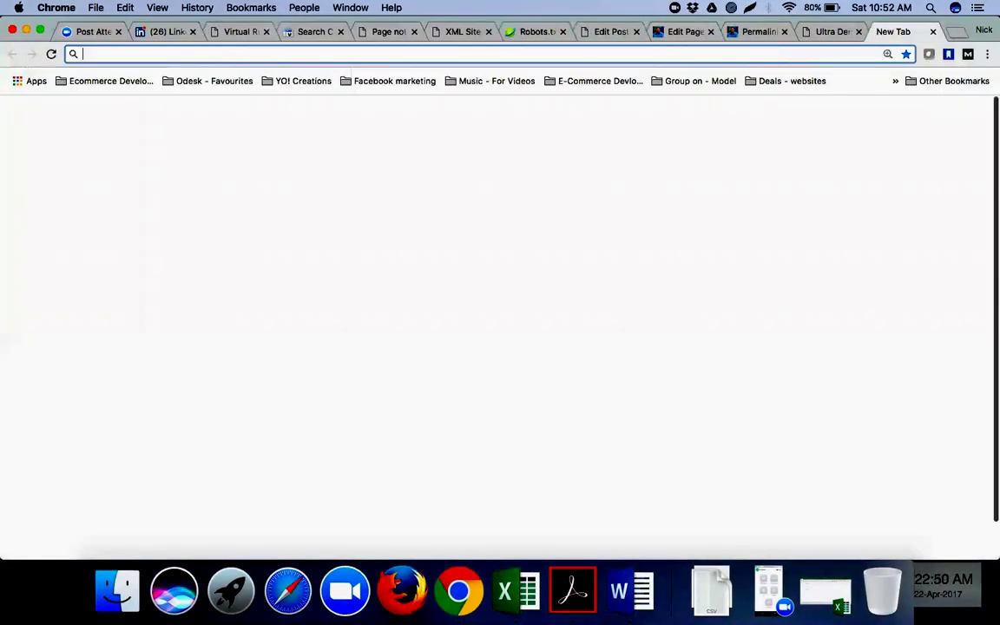
{"action": "type", "text": "mai"}
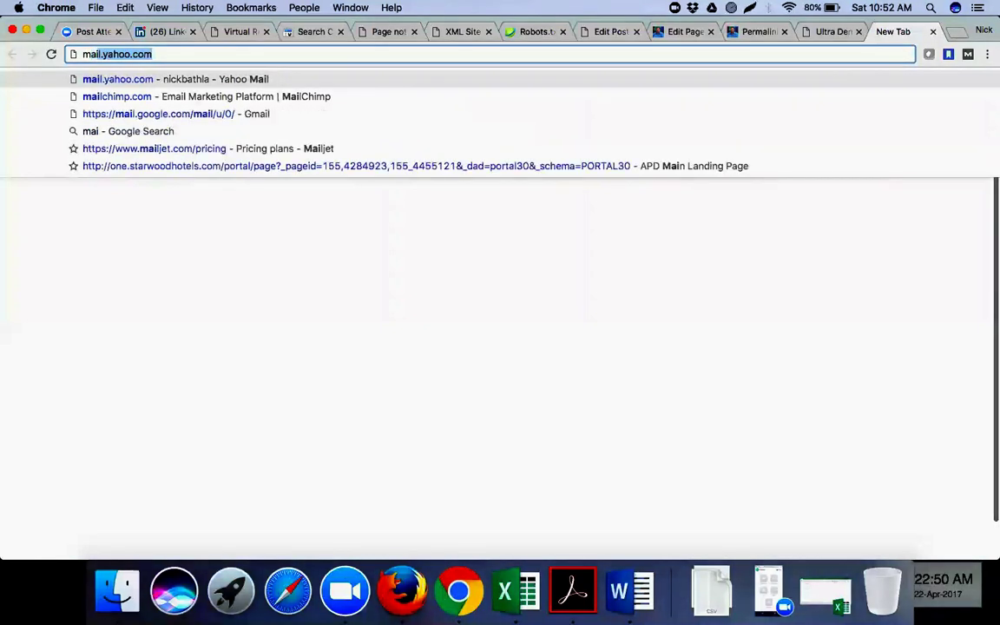
{"action": "type", "text": "l"}
{"action": "key", "text": "Right"}
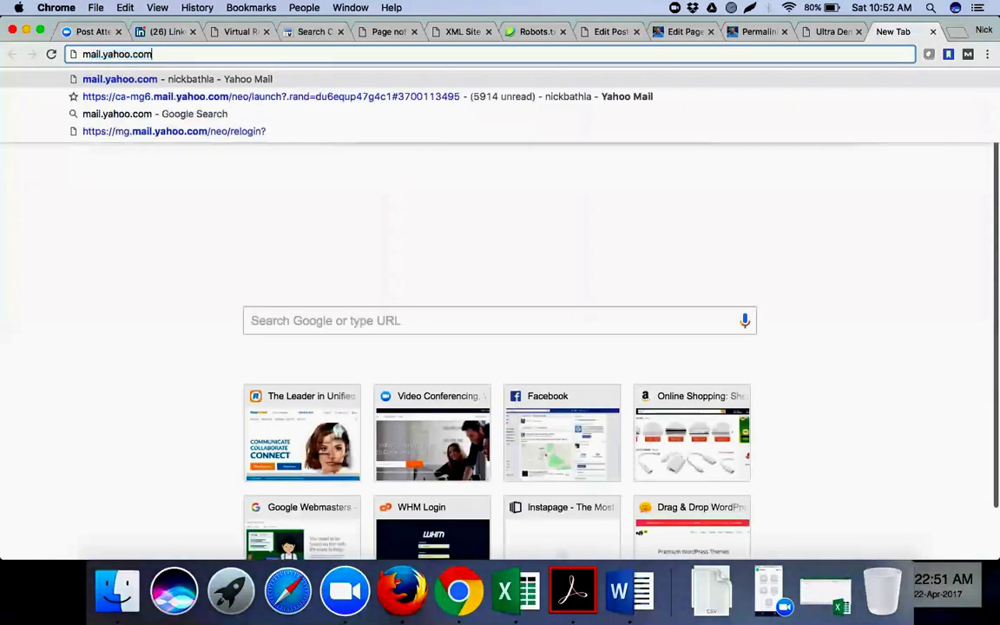
{"action": "key", "text": "Return"}
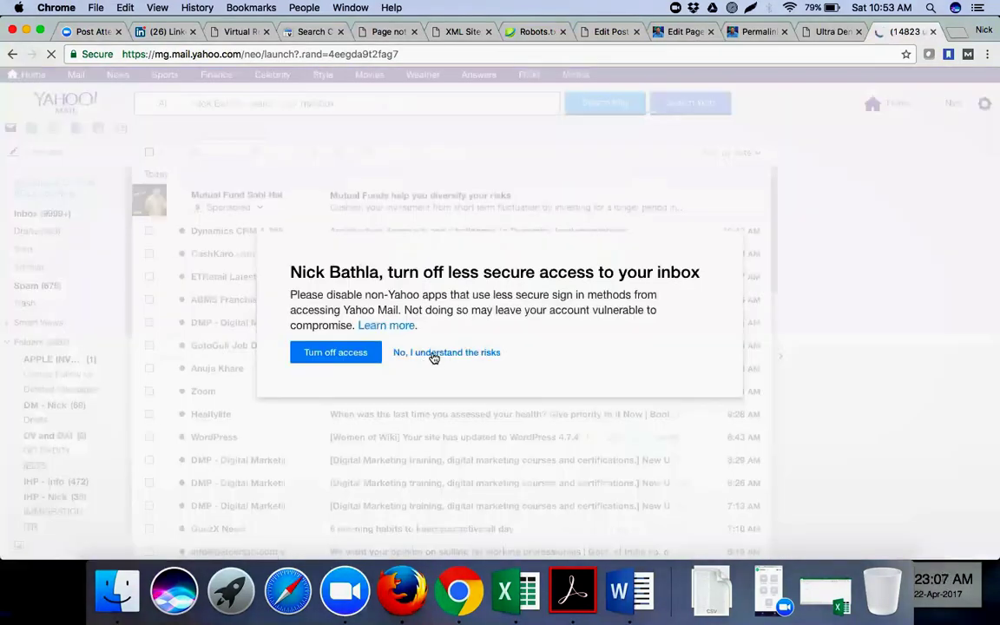
{"action": "left_click", "coordinate": [434, 353]}
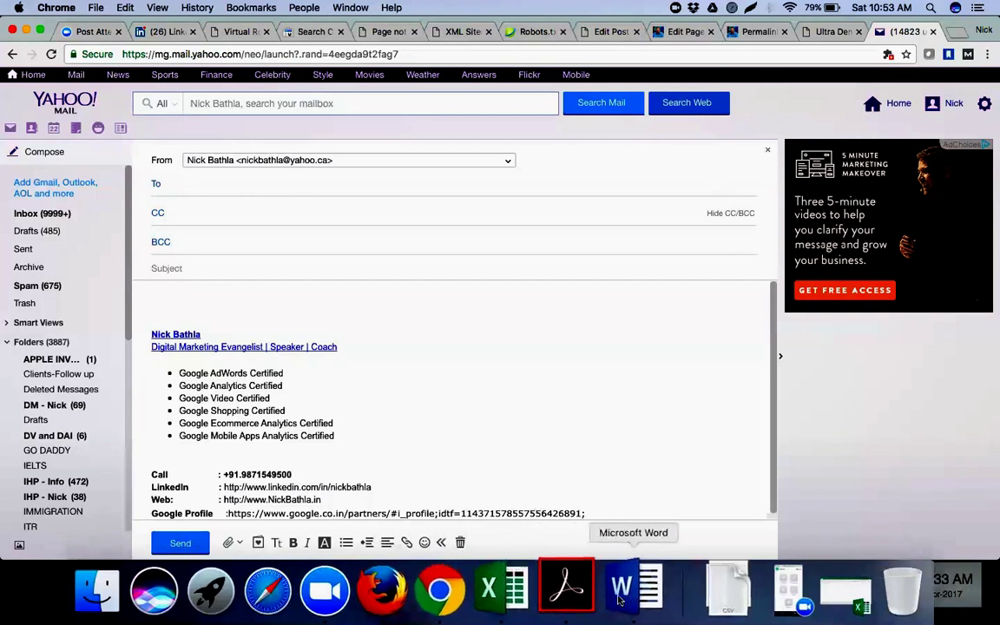
{"action": "left_click", "coordinate": [342, 591]}
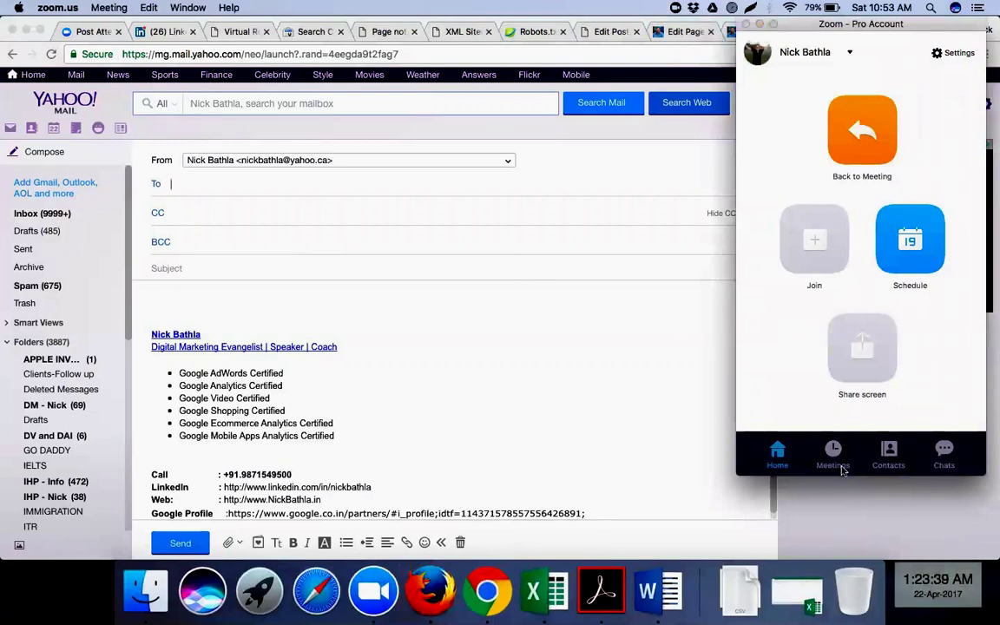
{"action": "left_click", "coordinate": [952, 53]}
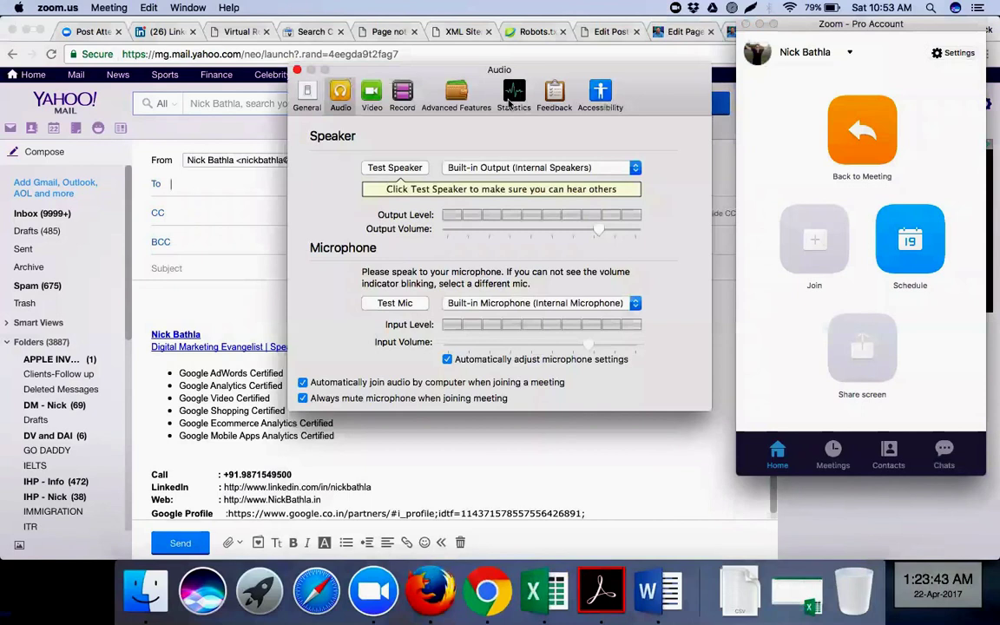
{"action": "left_click", "coordinate": [457, 96]}
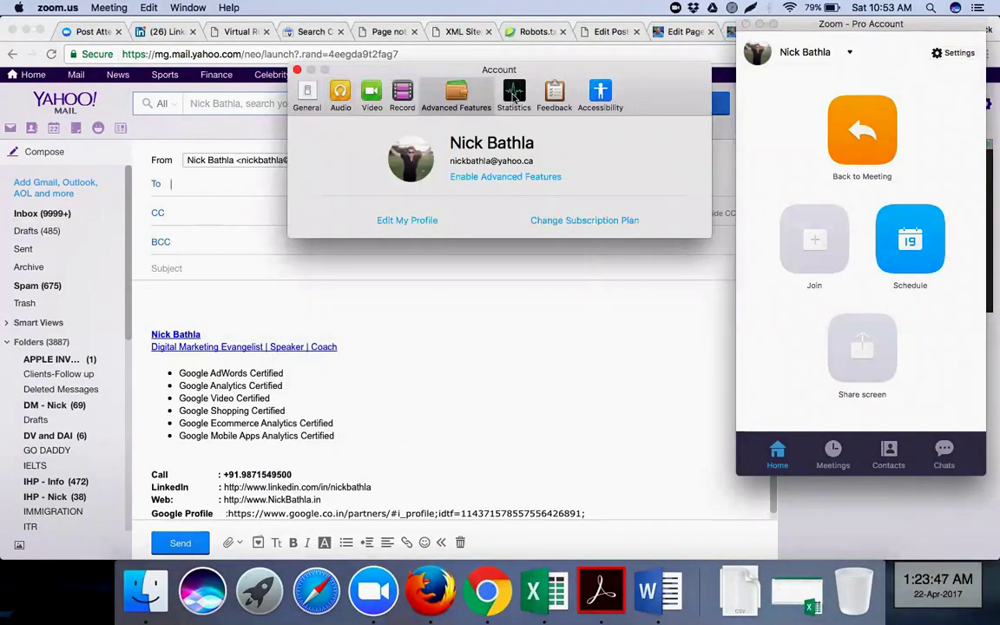
{"action": "left_click", "coordinate": [605, 95]}
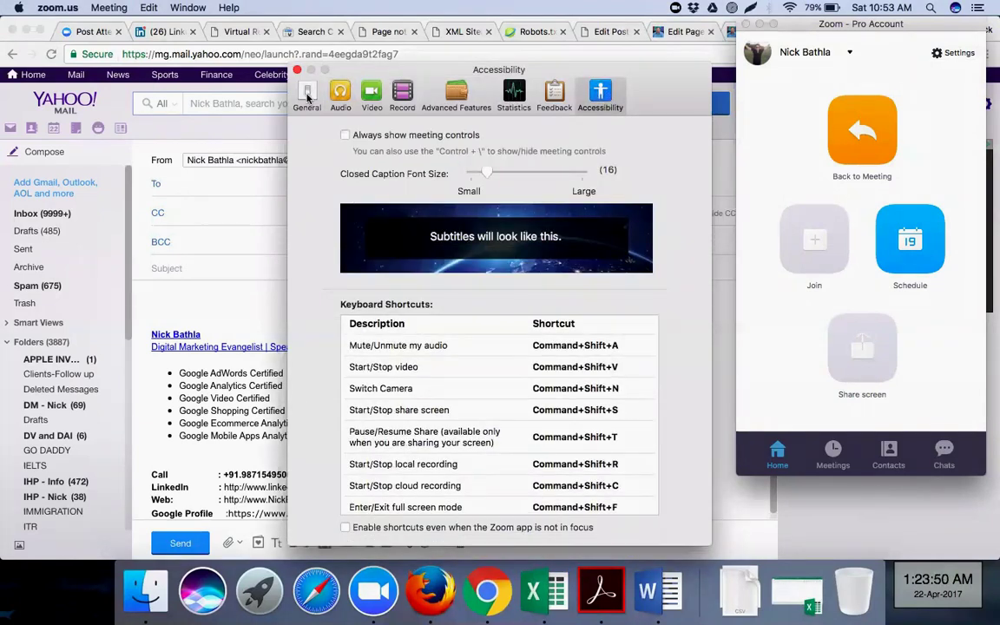
{"action": "left_click", "coordinate": [307, 94]}
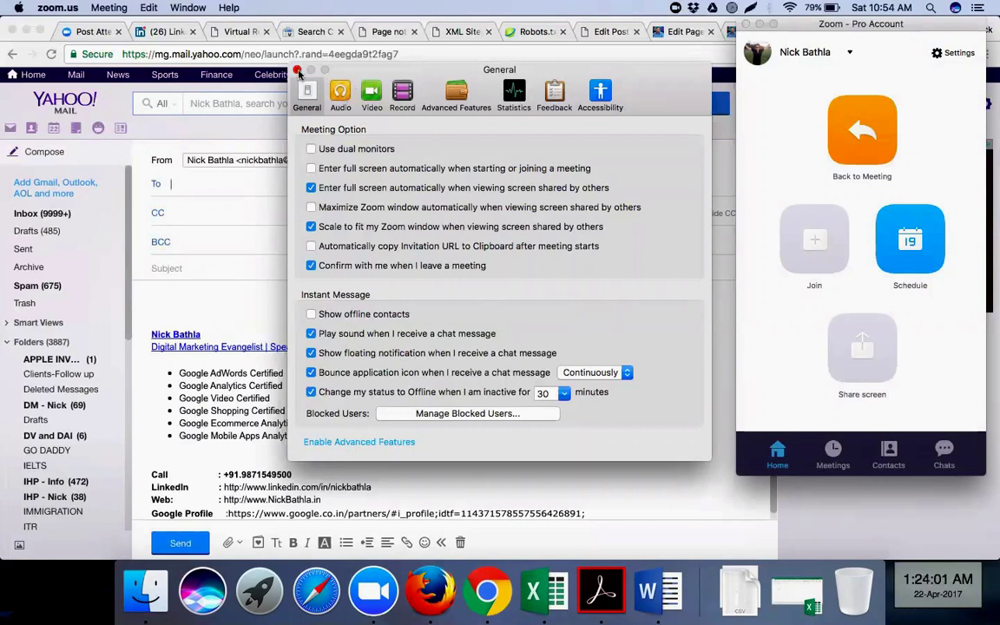
{"action": "left_click", "coordinate": [456, 96]}
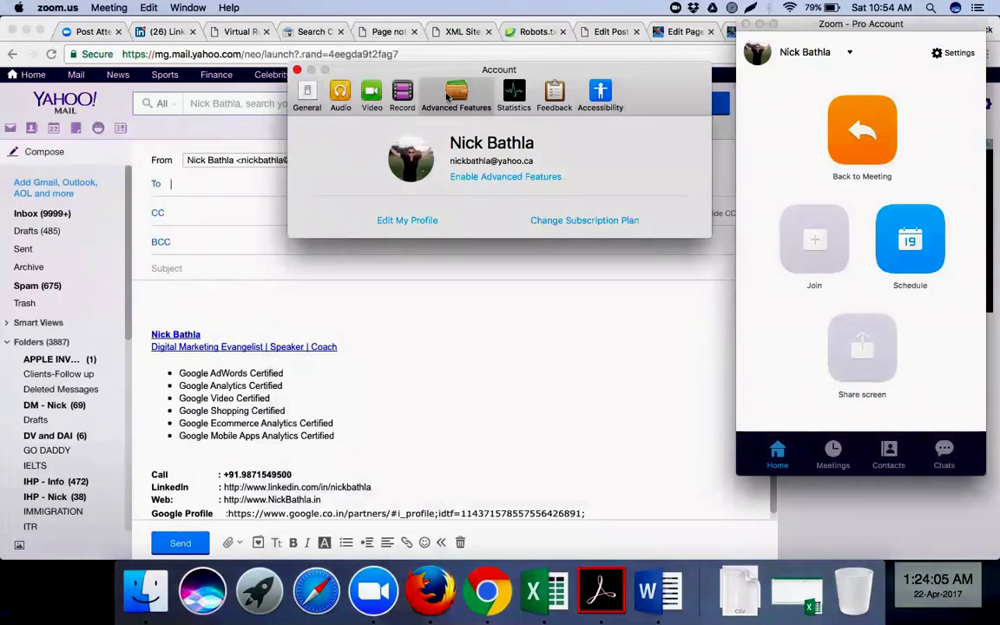
{"action": "left_click", "coordinate": [297, 70]}
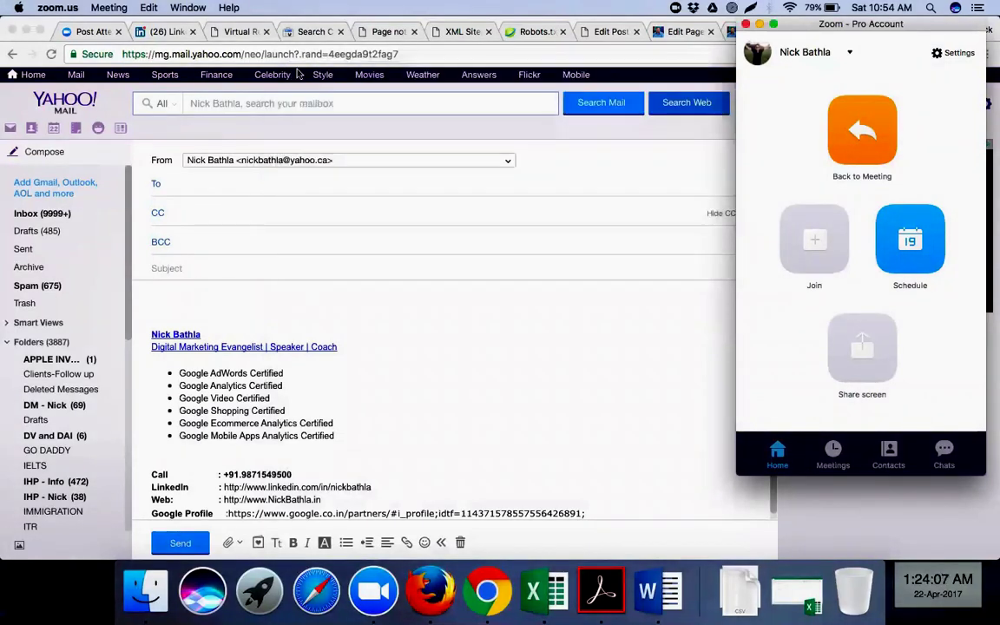
- Copy the participant address from cell B9 into the email's To field
{"action": "left_click", "coordinate": [226, 187]}
{"action": "type", "text": "ramne"}
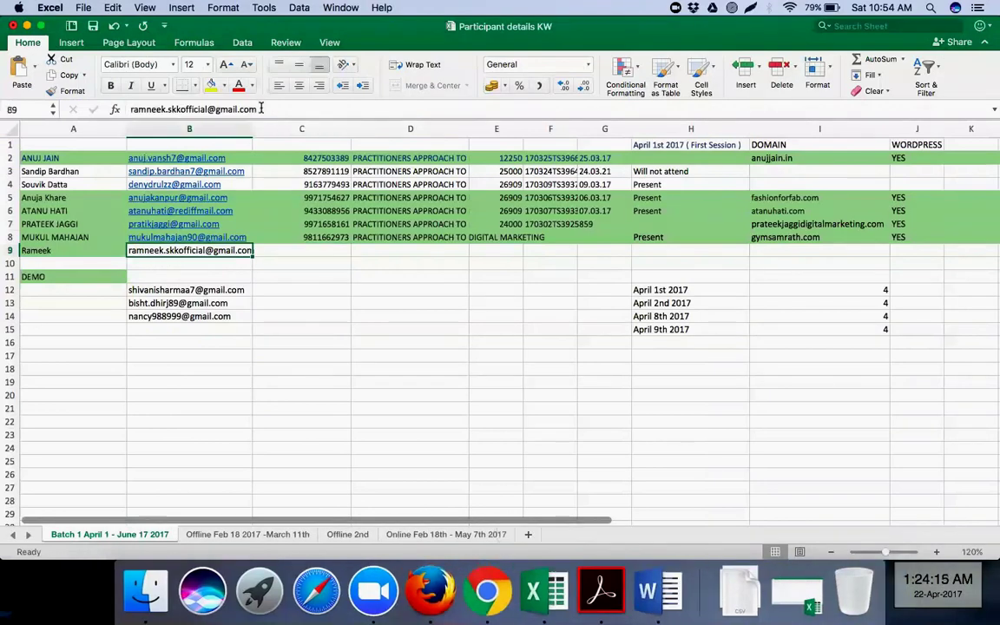
{"action": "left_click_drag", "start_coordinate": [257, 110], "coordinate": [127, 107]}
{"action": "key", "text": "super+c"}
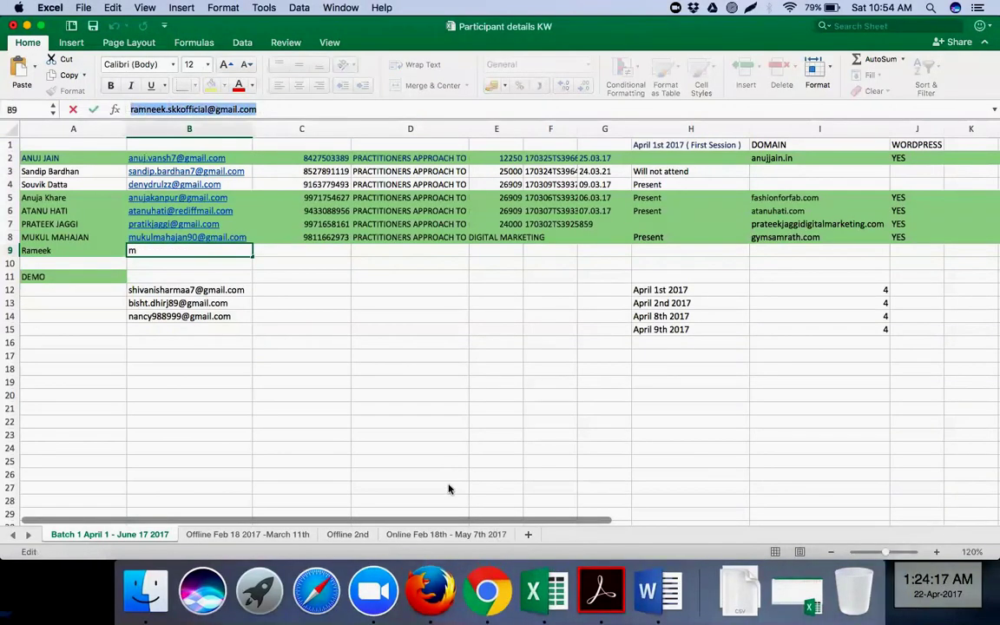
{"action": "left_click", "coordinate": [487, 592]}
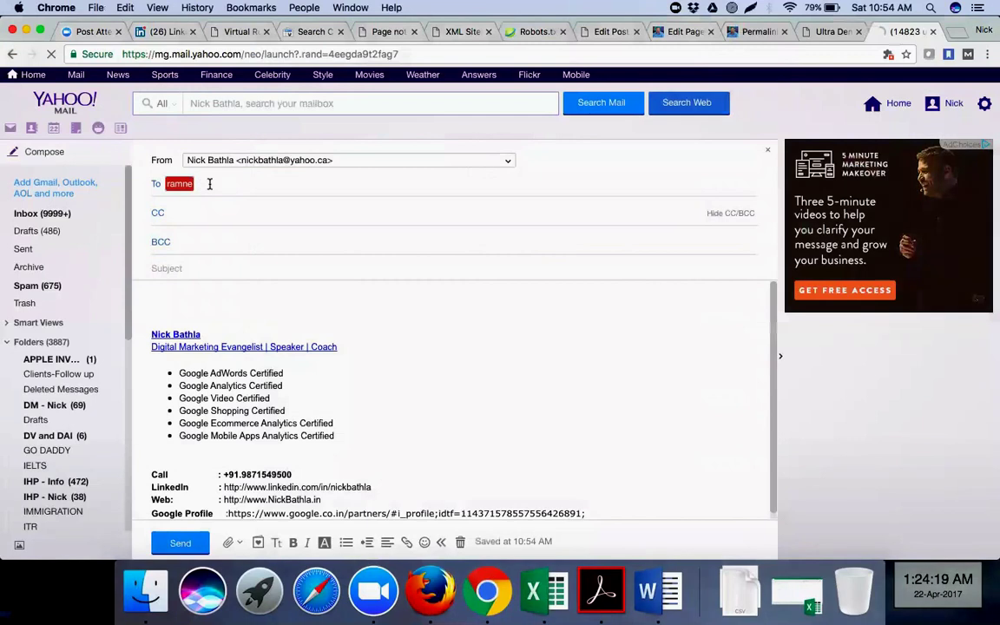
{"action": "key", "text": "BackSpace"}
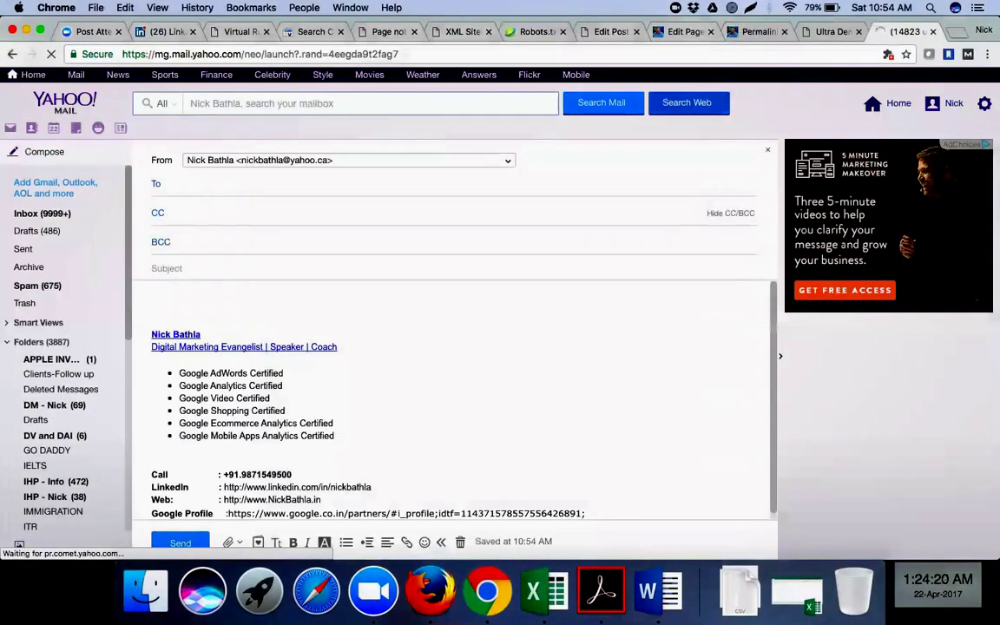
{"action": "key", "text": "super+v"}
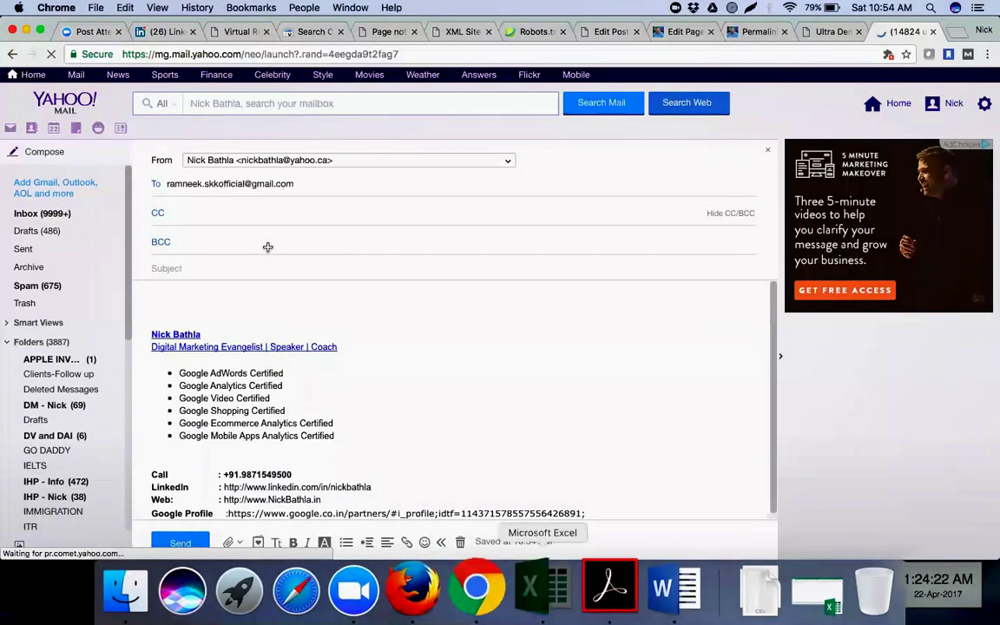
{"action": "key", "text": "super+Tab"}
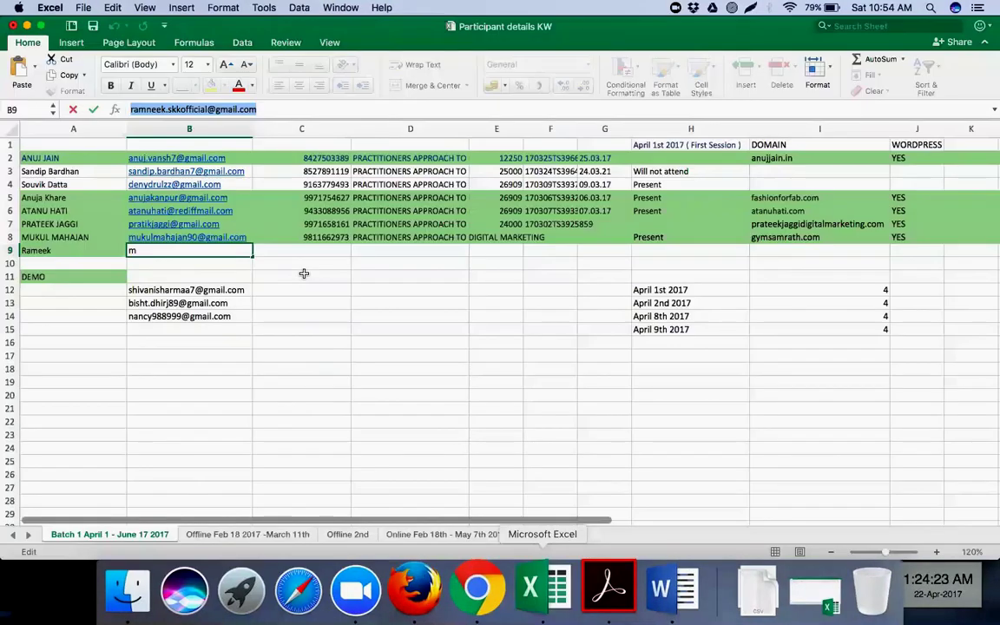
{"action": "left_click", "coordinate": [304, 273]}
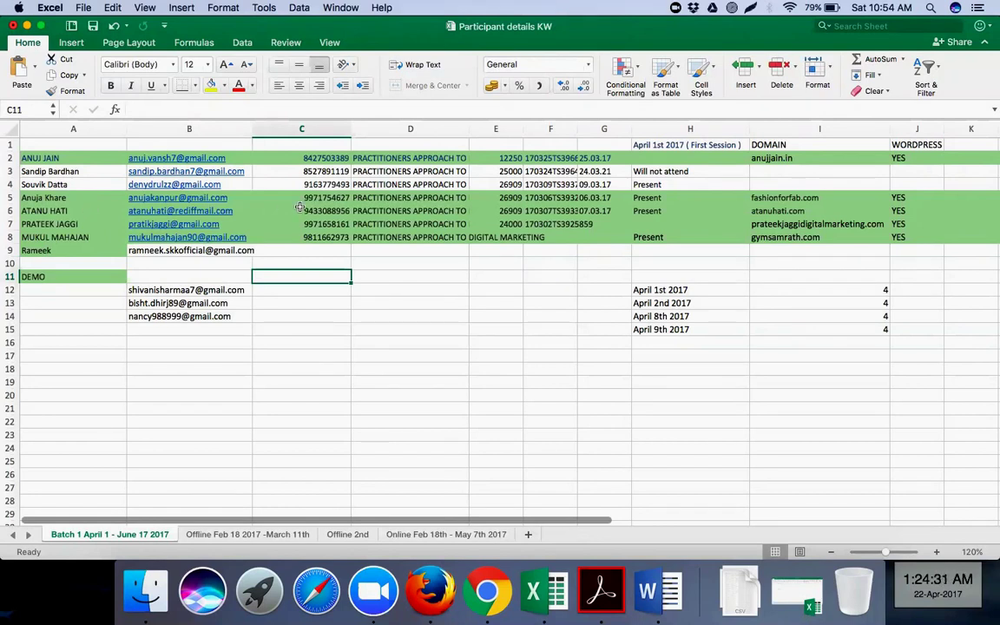
- Copy the address in cell B4 and add it as the second recipient
{"action": "left_click", "coordinate": [260, 185]}
{"action": "key", "text": "Up"}
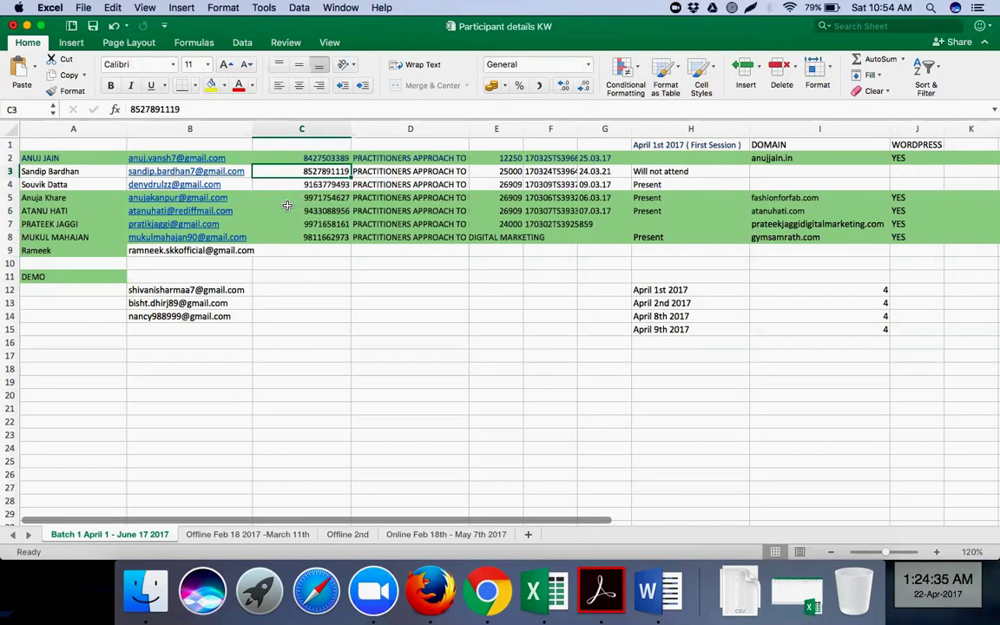
{"action": "key", "text": "Left"}
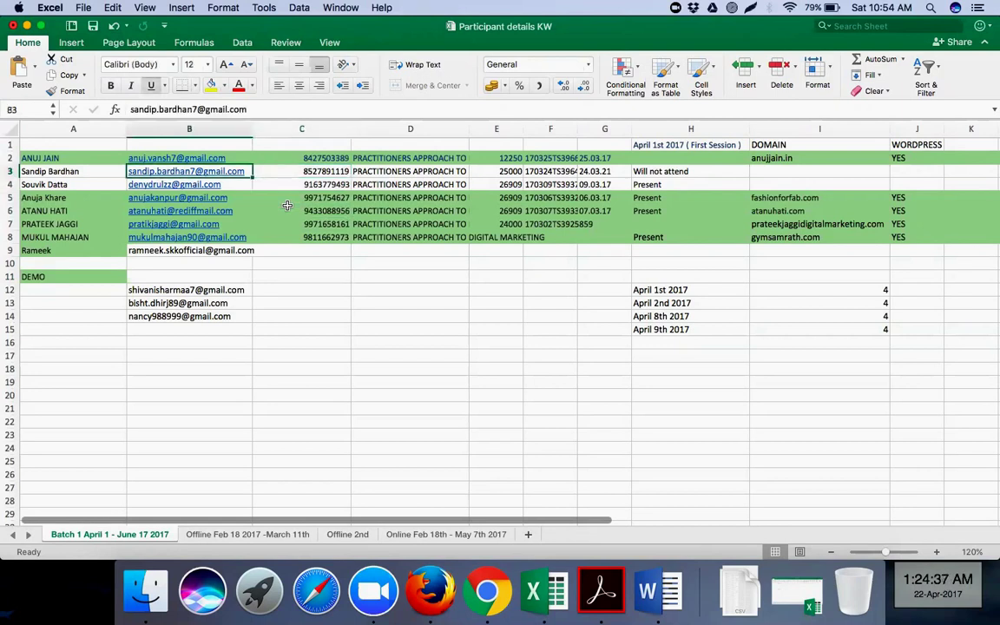
{"action": "key", "text": "Down"}
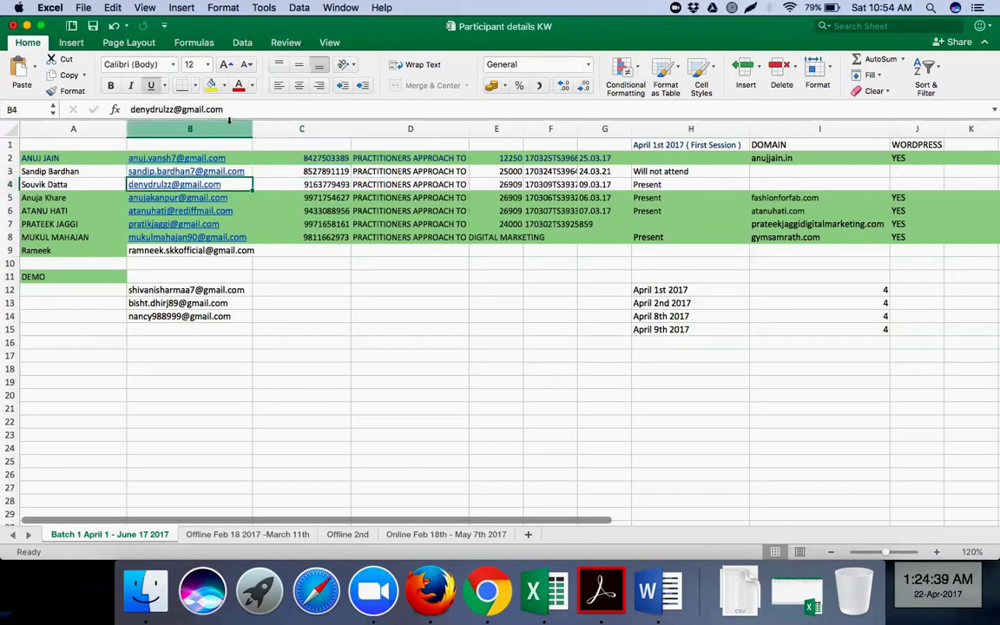
{"action": "left_click_drag", "start_coordinate": [228, 109], "coordinate": [106, 108]}
{"action": "key", "text": "super+c"}
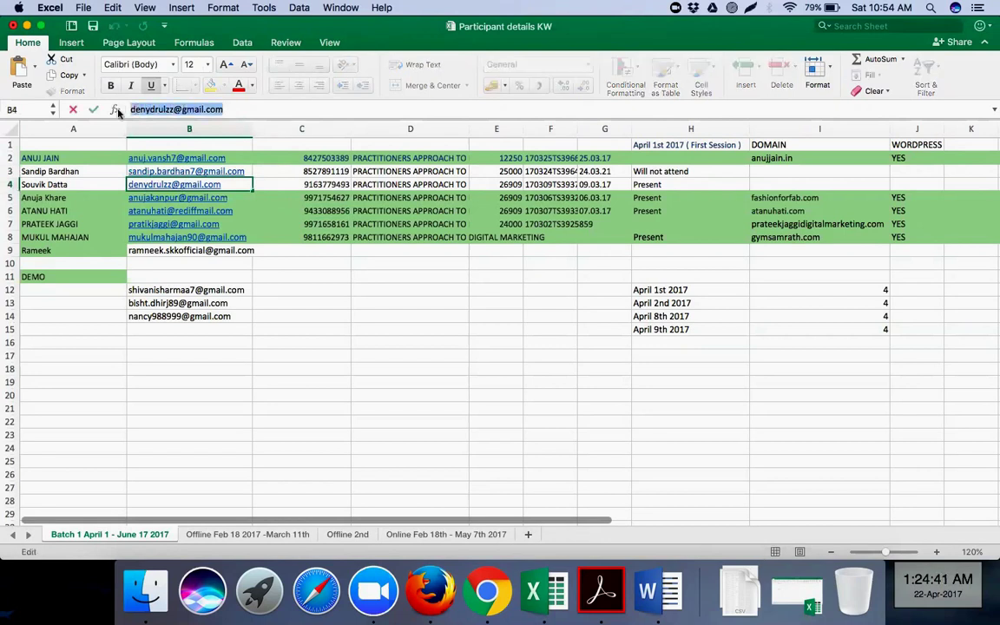
{"action": "left_click", "coordinate": [484, 593]}
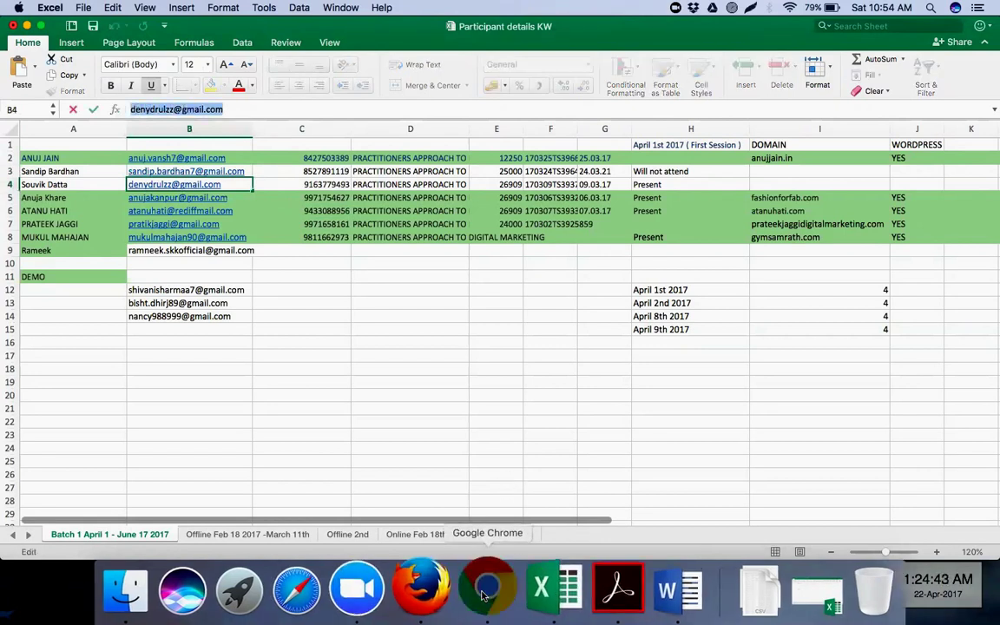
{"action": "key", "text": "super+v"}
- Enter the subject 'Digital Marketing Training Docs'
{"action": "left_click", "coordinate": [260, 271]}
{"action": "type", "text": "Digital Marketing T"}
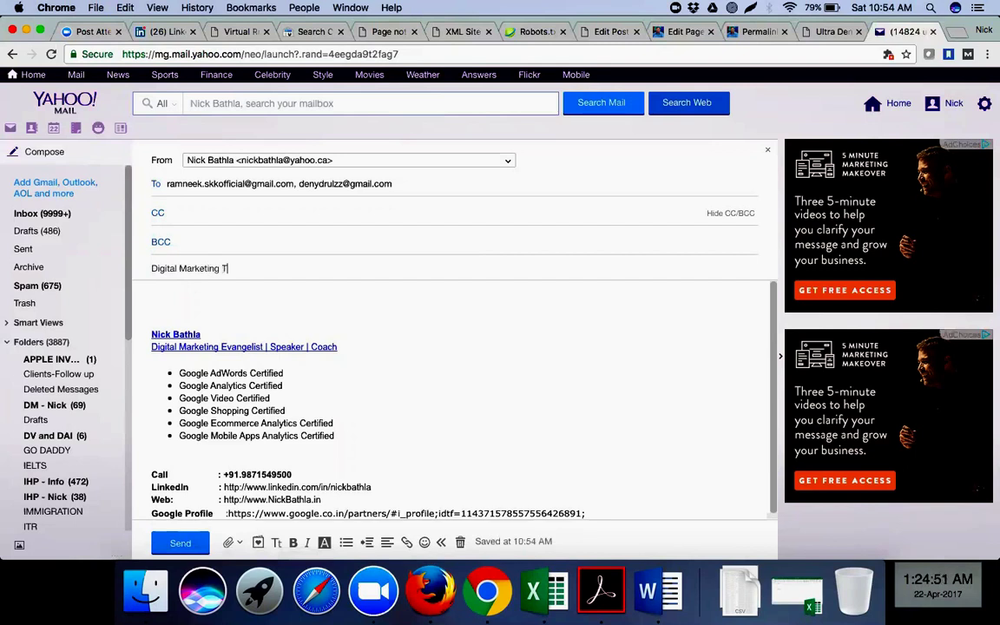
{"action": "type", "text": "raining Docs"}
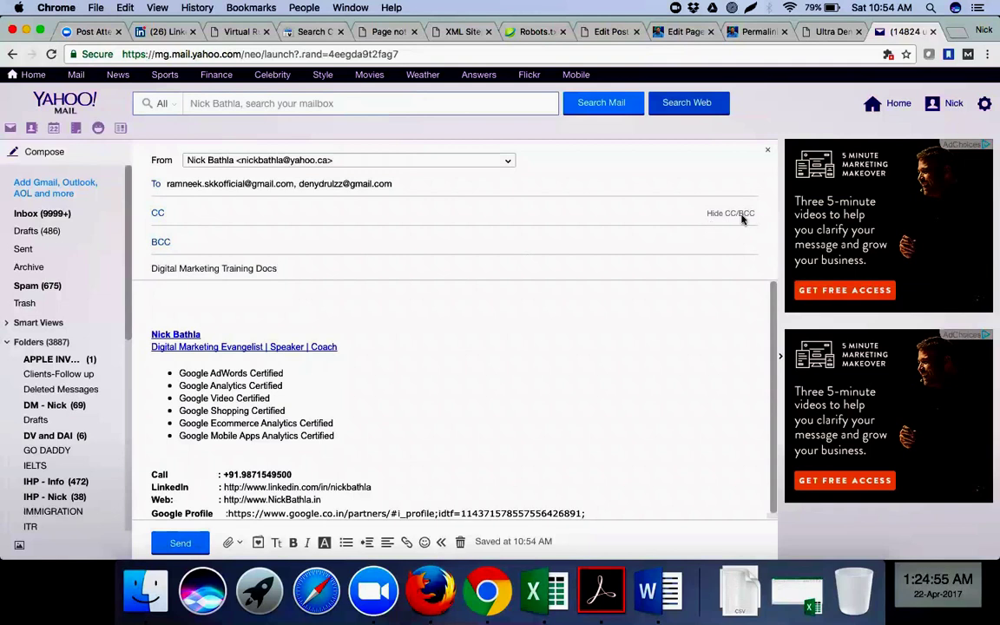
{"action": "left_click", "coordinate": [228, 545]}
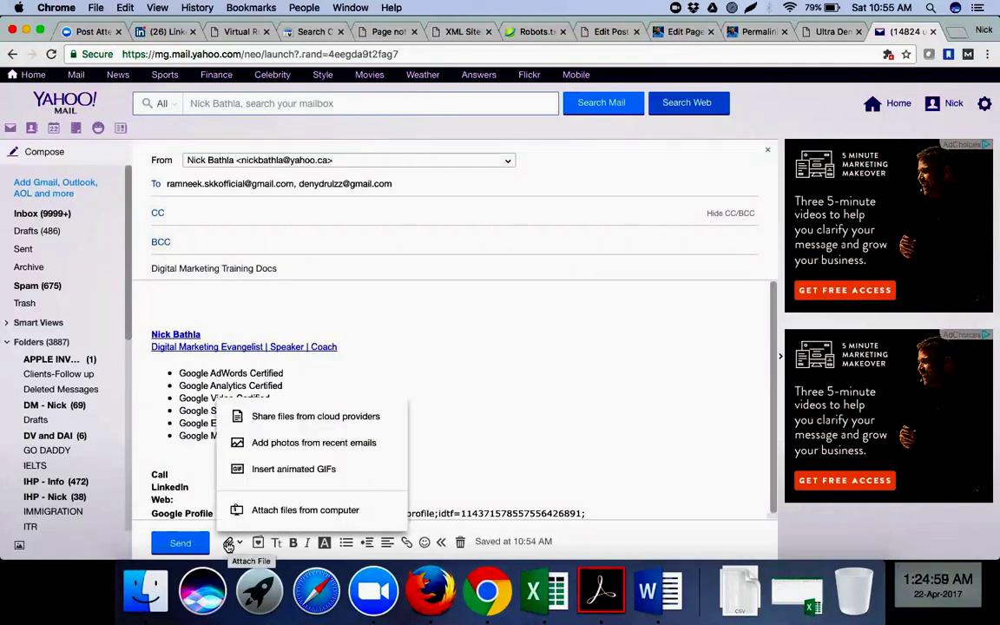
- Attach the March 27th 2017 DMCA document from the Google Drive folder
{"action": "left_click", "coordinate": [291, 514]}
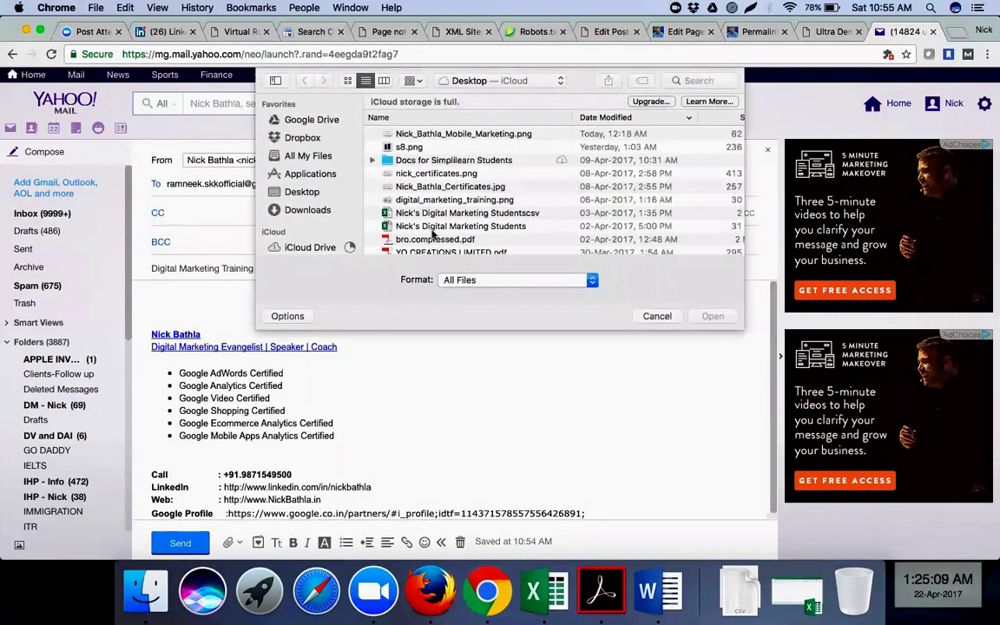
{"action": "left_click", "coordinate": [305, 120]}
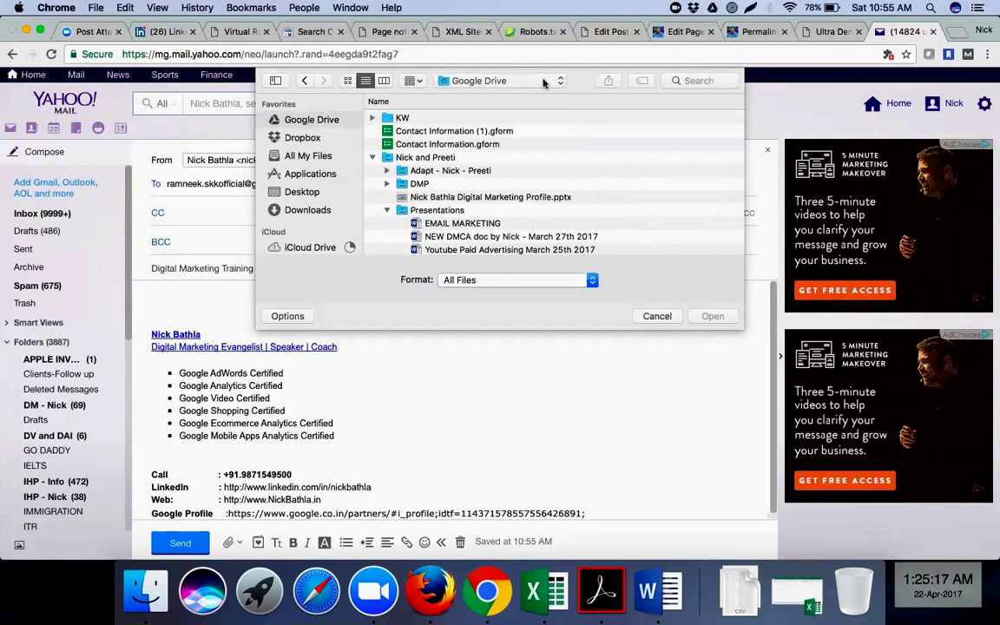
{"action": "scroll", "coordinate": [434, 215], "scroll_direction": "down", "scroll_amount": 3}
{"action": "scroll", "coordinate": [452, 200], "scroll_direction": "down", "scroll_amount": 1}
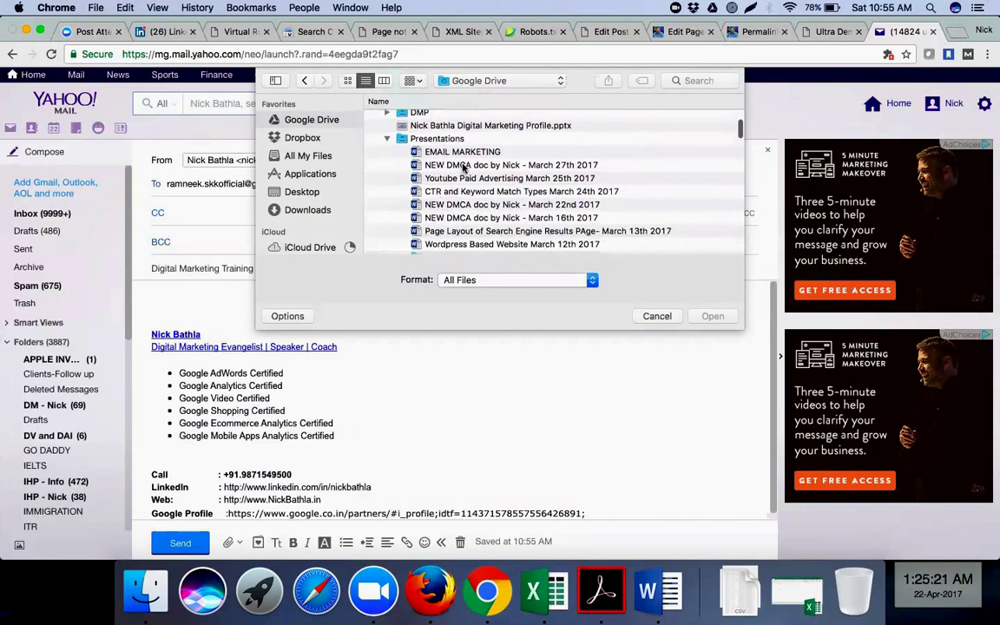
{"action": "left_click", "coordinate": [465, 165]}
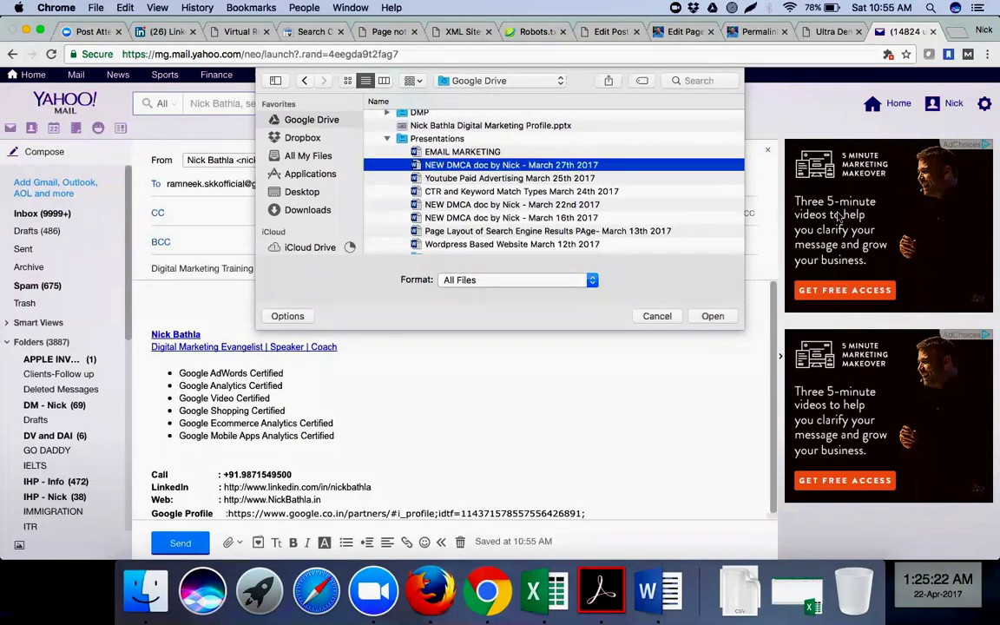
{"action": "left_click", "coordinate": [712, 317]}
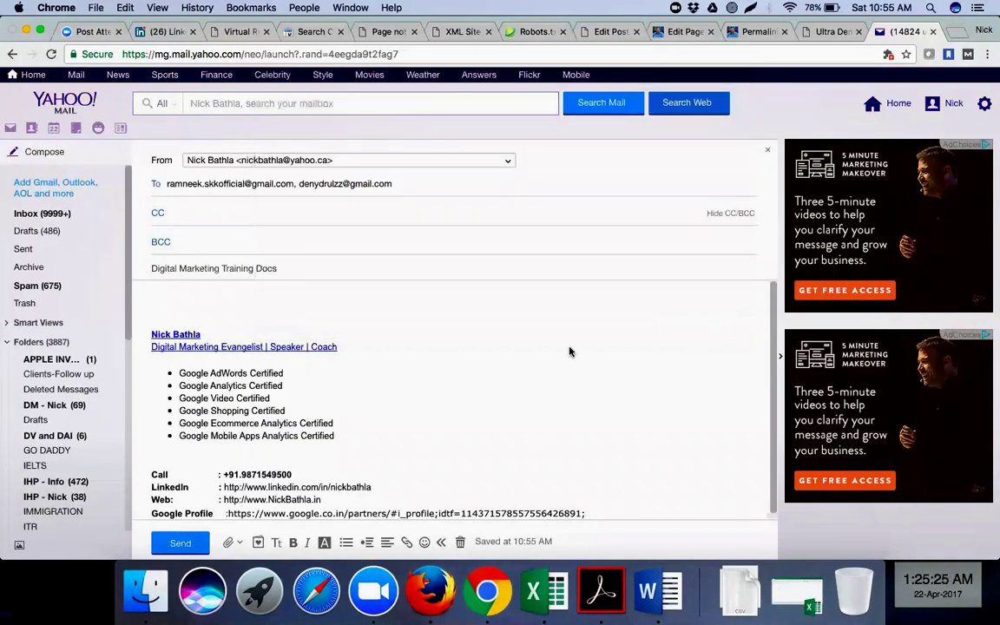
- Attach the March 13th 2017 search results page layout document
{"action": "left_click", "coordinate": [228, 544]}
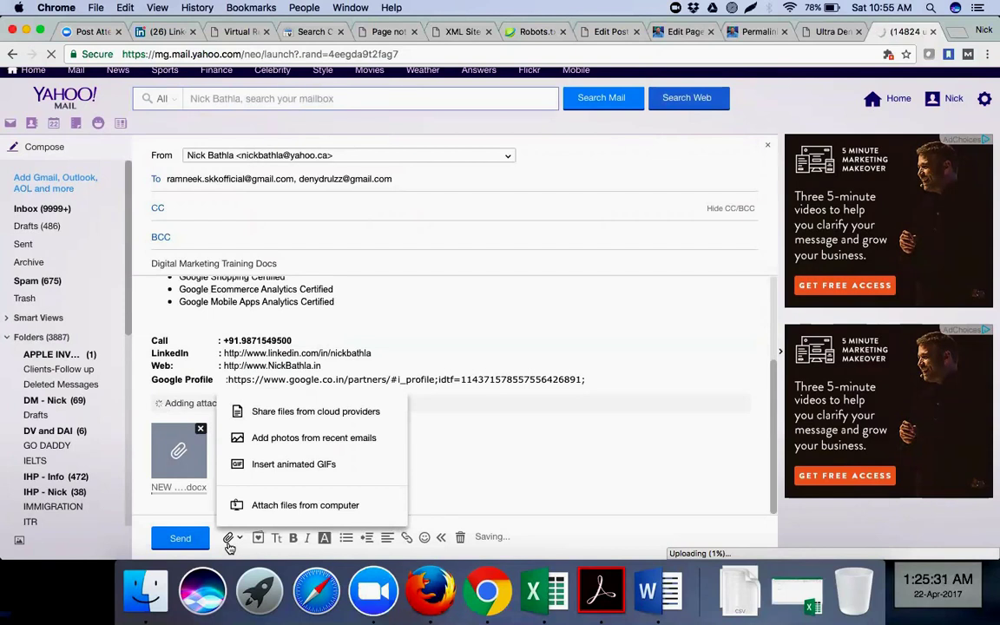
{"action": "left_click", "coordinate": [284, 511]}
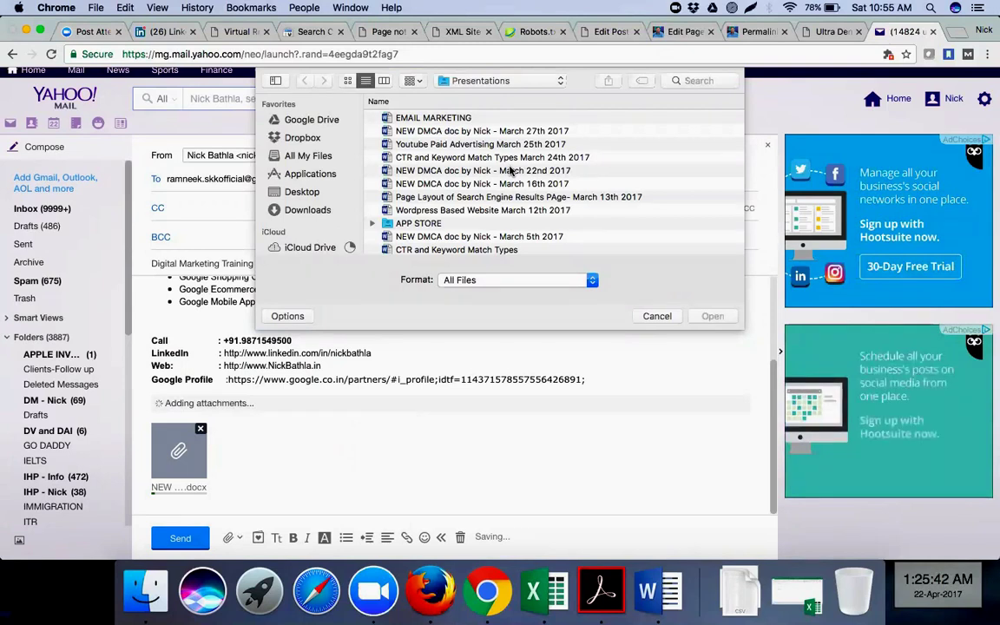
{"action": "left_click", "coordinate": [469, 198]}
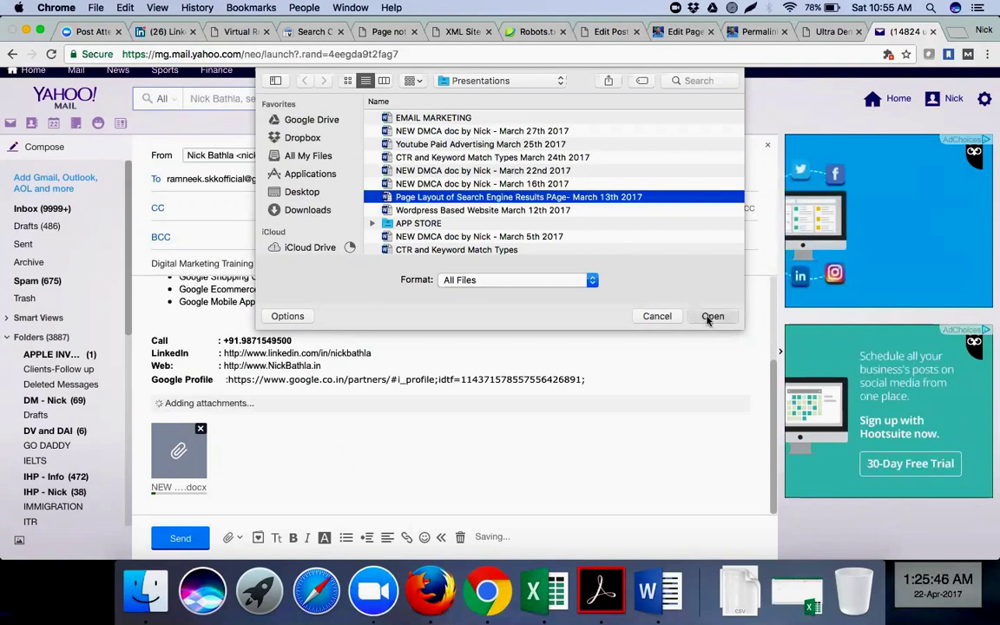
{"action": "left_click", "coordinate": [710, 317]}
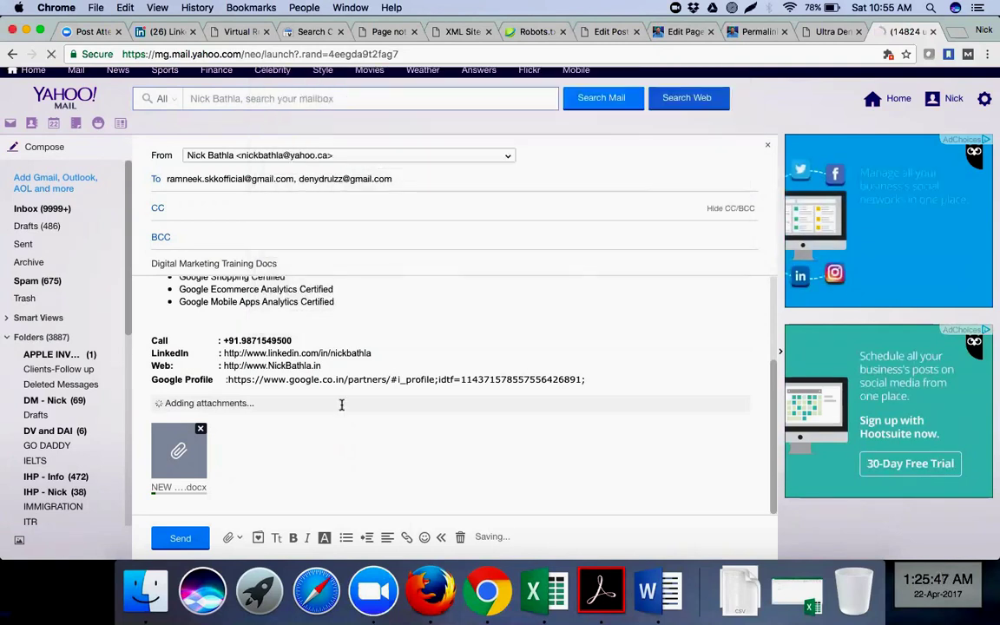
- Attach the PropChill Meta Sheet.xlsx spreadsheet to the draft
{"action": "left_click", "coordinate": [229, 539]}
{"action": "left_click", "coordinate": [274, 511]}
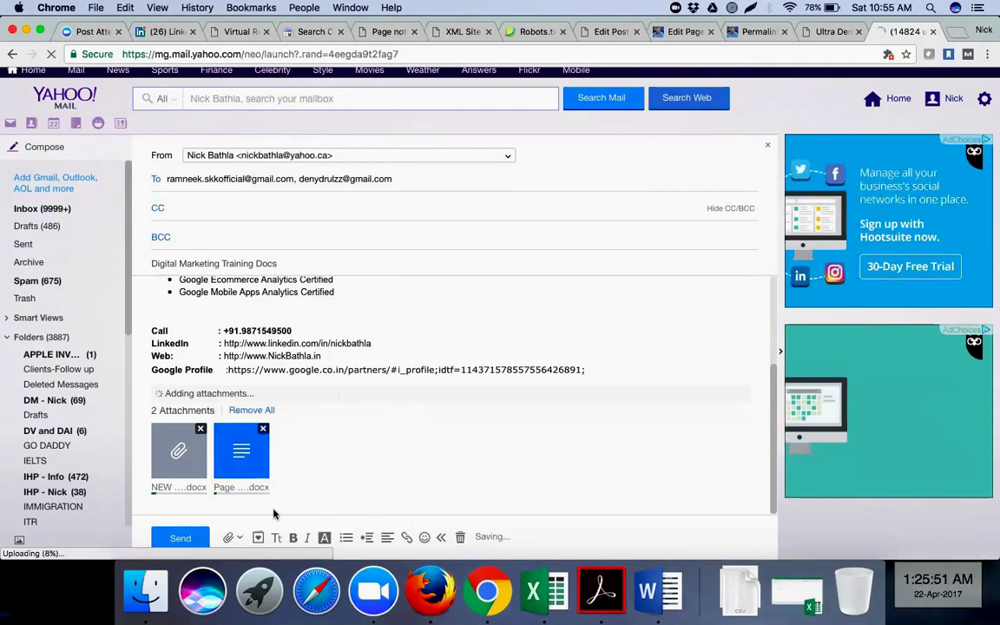
{"action": "scroll", "coordinate": [507, 204], "scroll_direction": "down", "scroll_amount": 5}
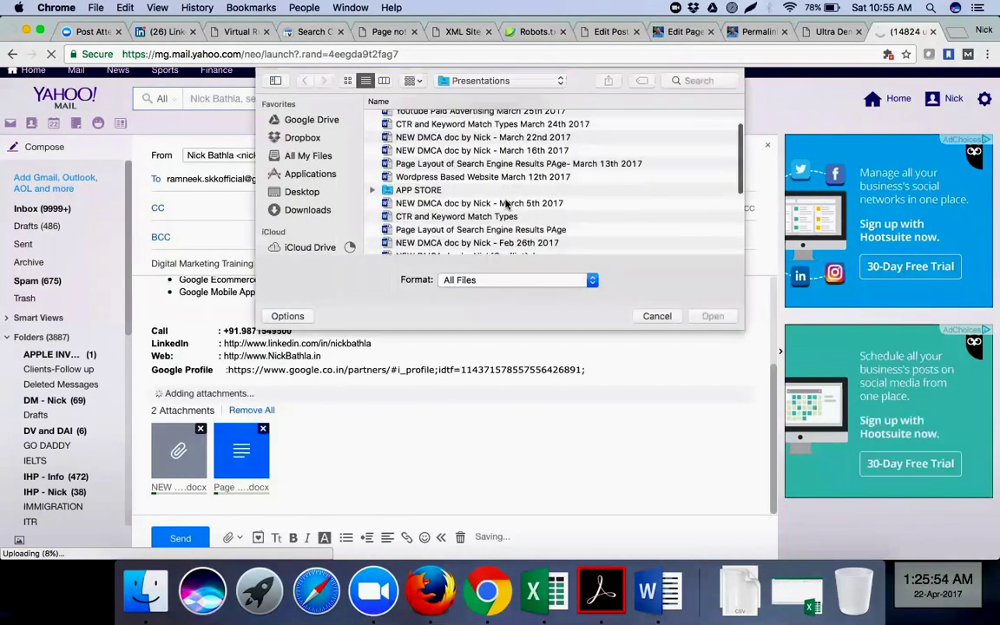
{"action": "scroll", "coordinate": [485, 214], "scroll_direction": "down", "scroll_amount": 1}
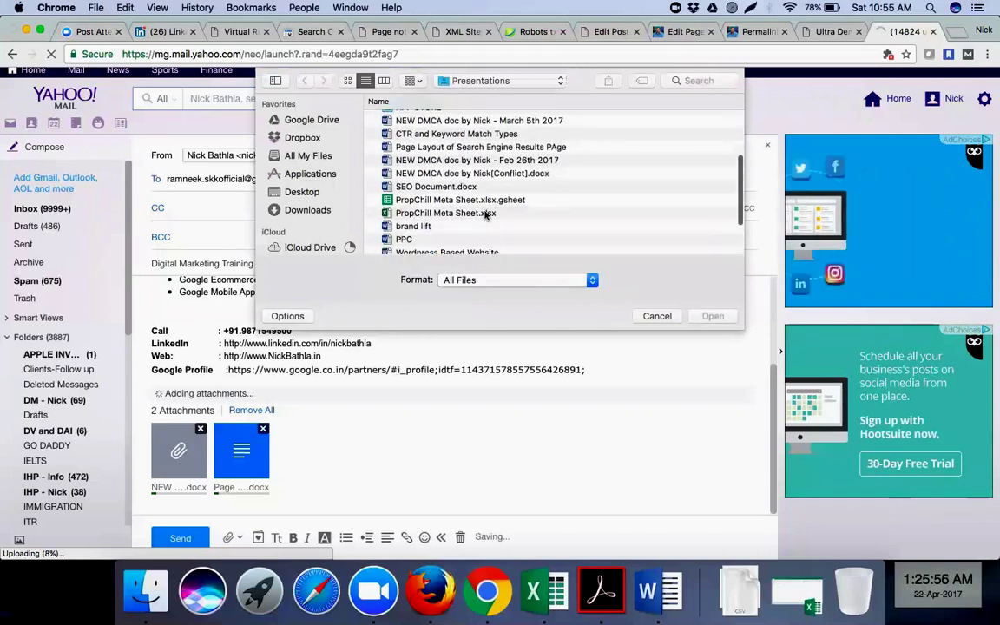
{"action": "left_click", "coordinate": [486, 214]}
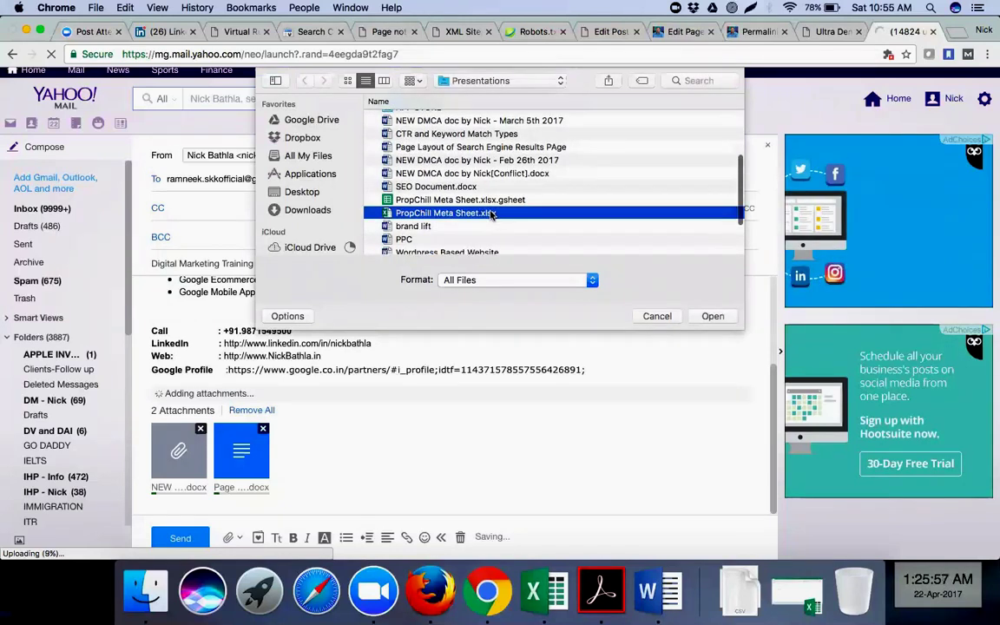
{"action": "left_click", "coordinate": [711, 317]}
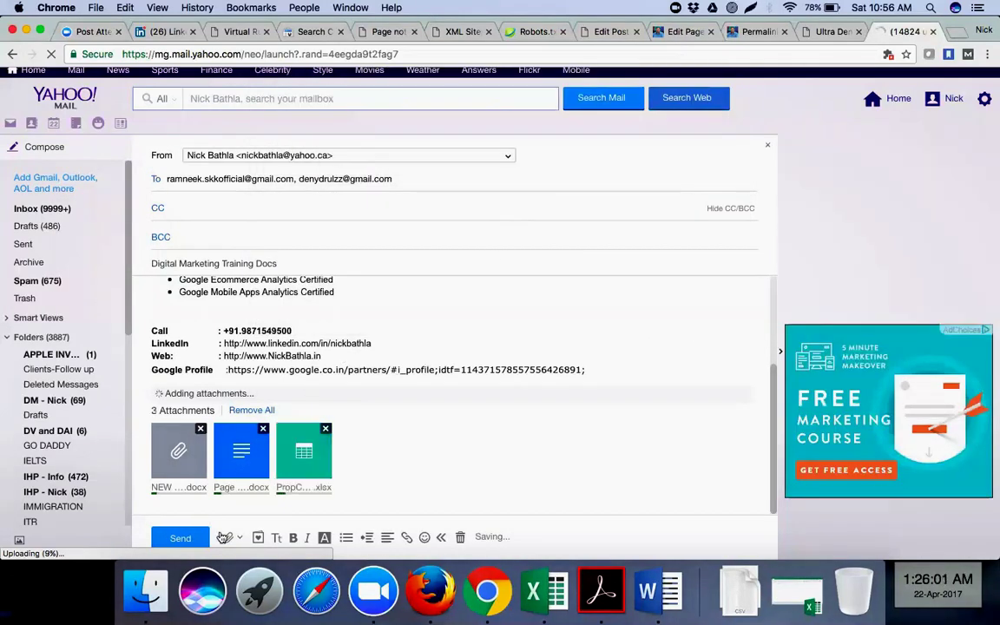
- Attach the Wordpress Based Website March 12th 2017 document
{"action": "left_click", "coordinate": [227, 539]}
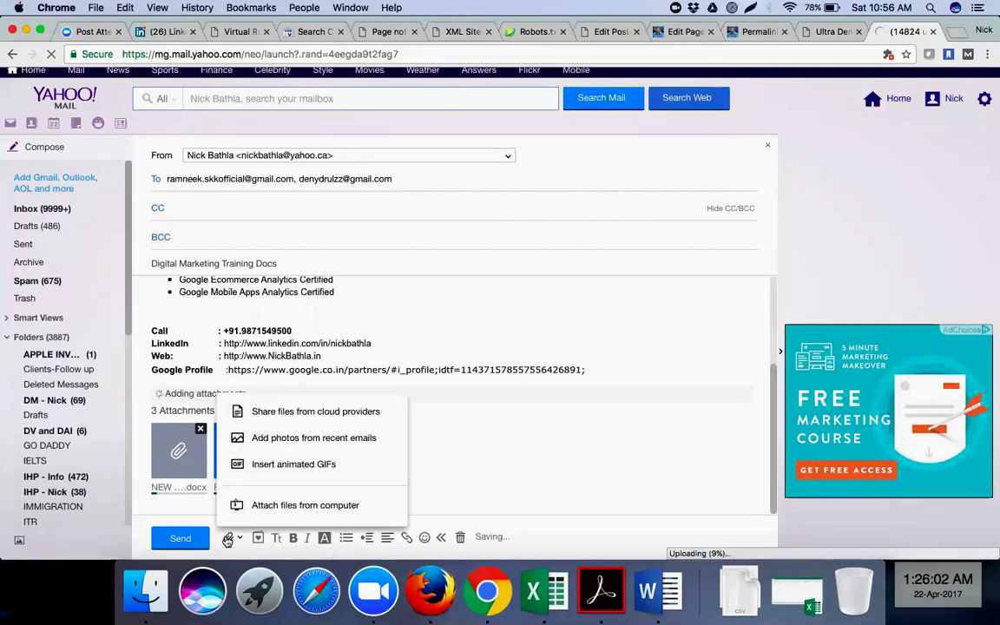
{"action": "left_click", "coordinate": [274, 506]}
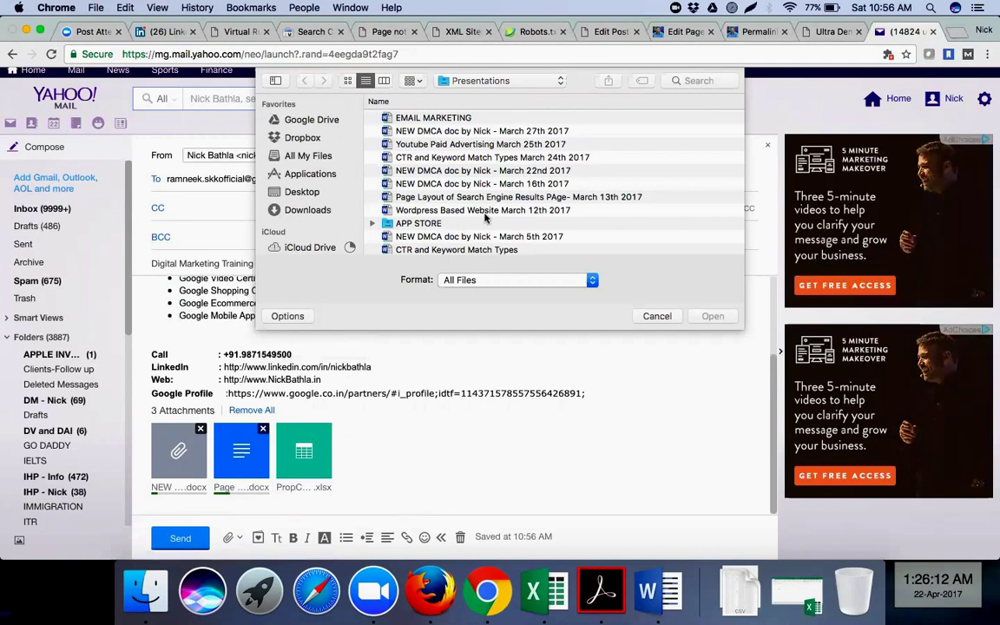
{"action": "scroll", "coordinate": [489, 220], "scroll_direction": "down", "scroll_amount": 5}
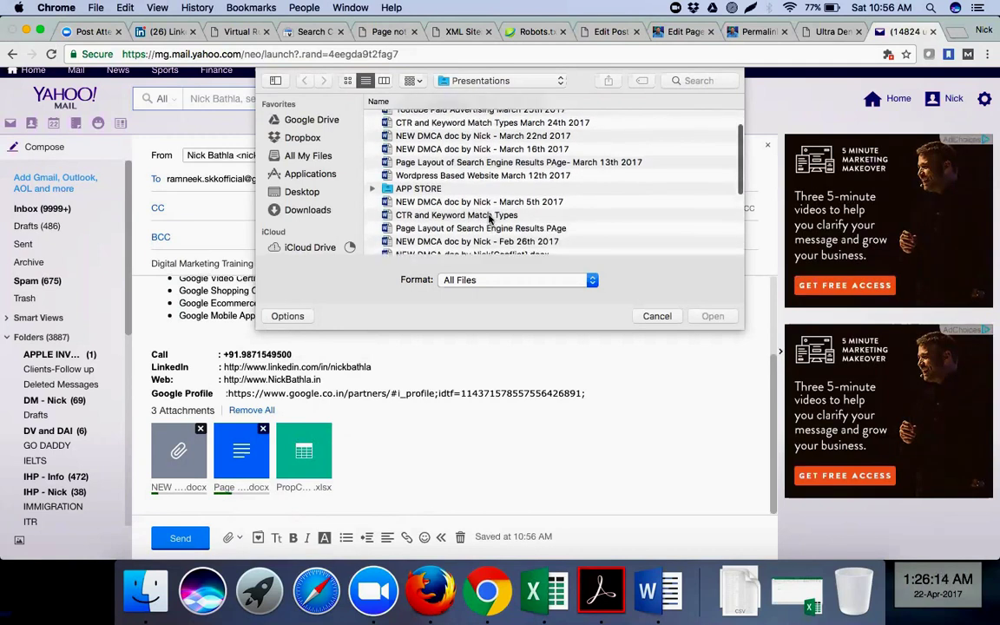
{"action": "scroll", "coordinate": [489, 220], "scroll_direction": "down", "scroll_amount": 1}
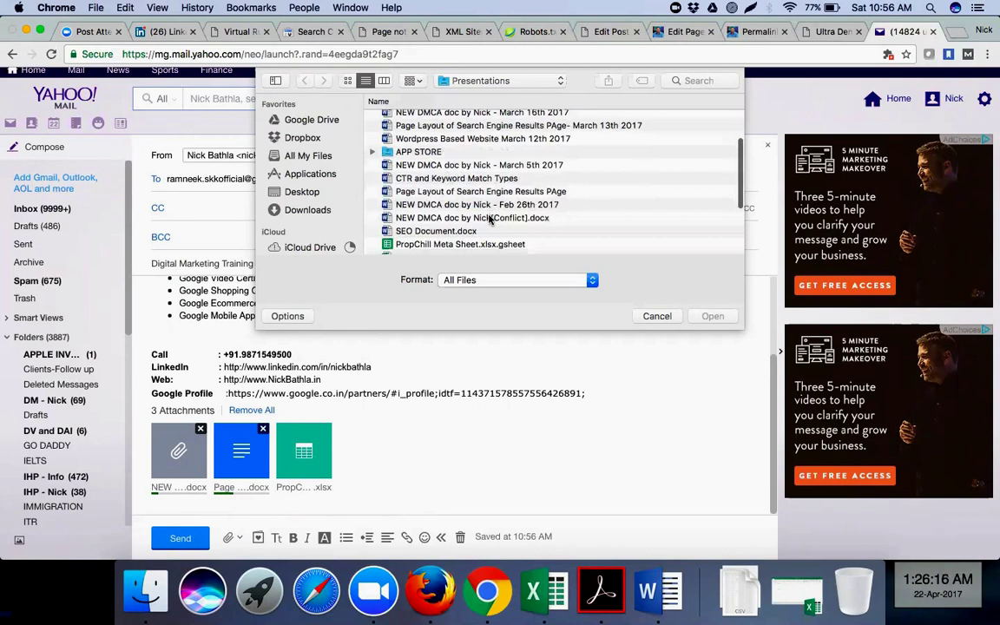
{"action": "scroll", "coordinate": [489, 220], "scroll_direction": "down", "scroll_amount": 8}
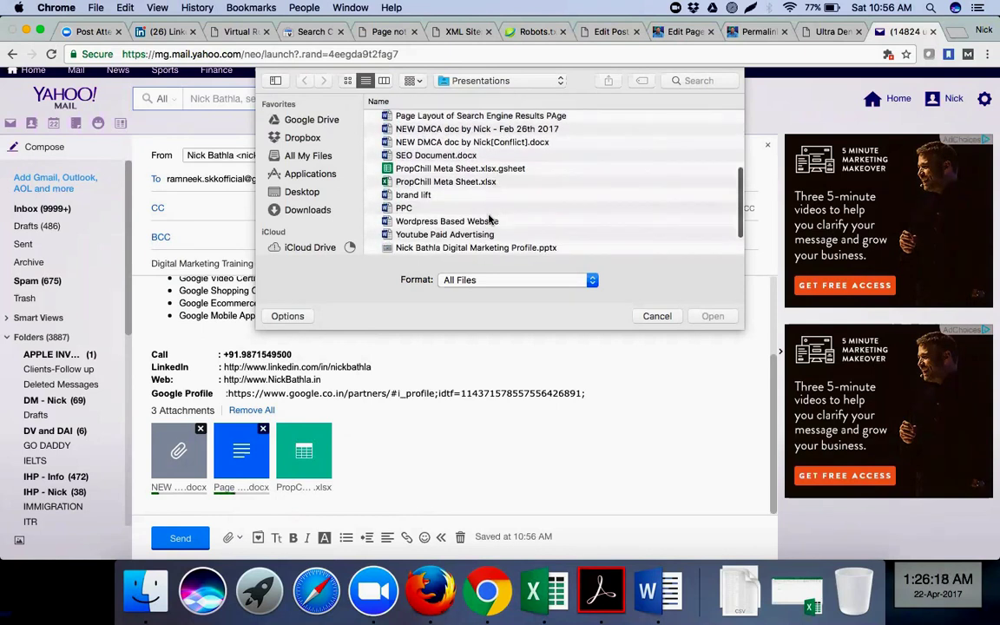
{"action": "scroll", "coordinate": [489, 219], "scroll_direction": "down", "scroll_amount": 1}
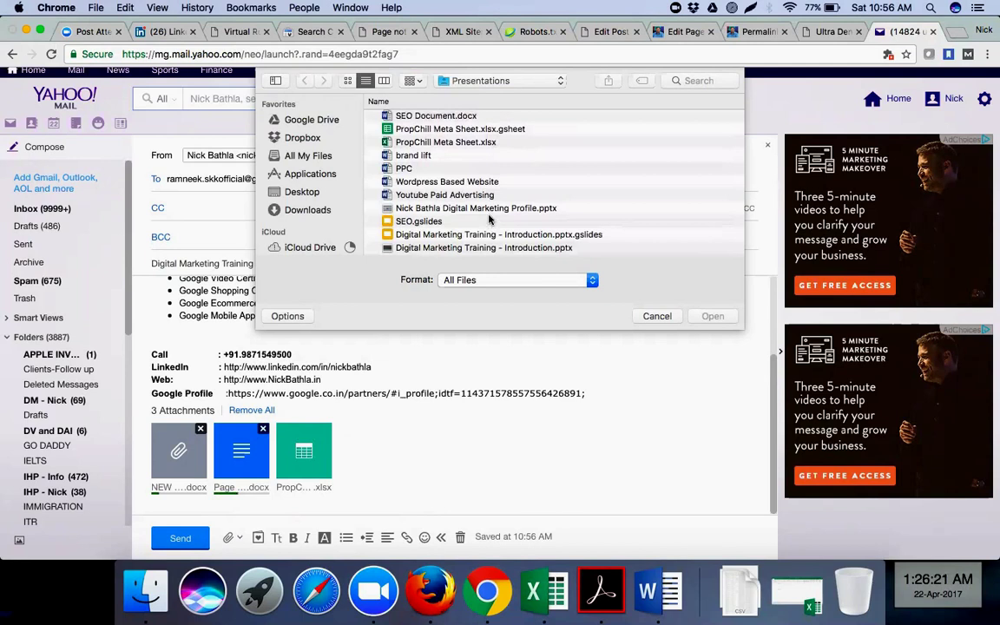
{"action": "scroll", "coordinate": [488, 219], "scroll_direction": "up", "scroll_amount": 15}
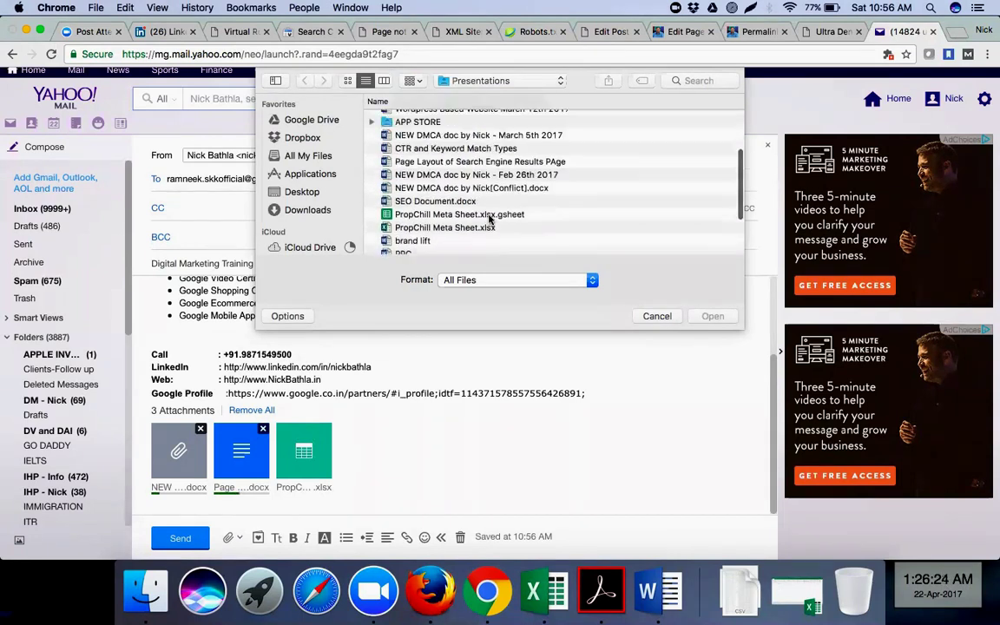
{"action": "scroll", "coordinate": [489, 220], "scroll_direction": "up", "scroll_amount": 2}
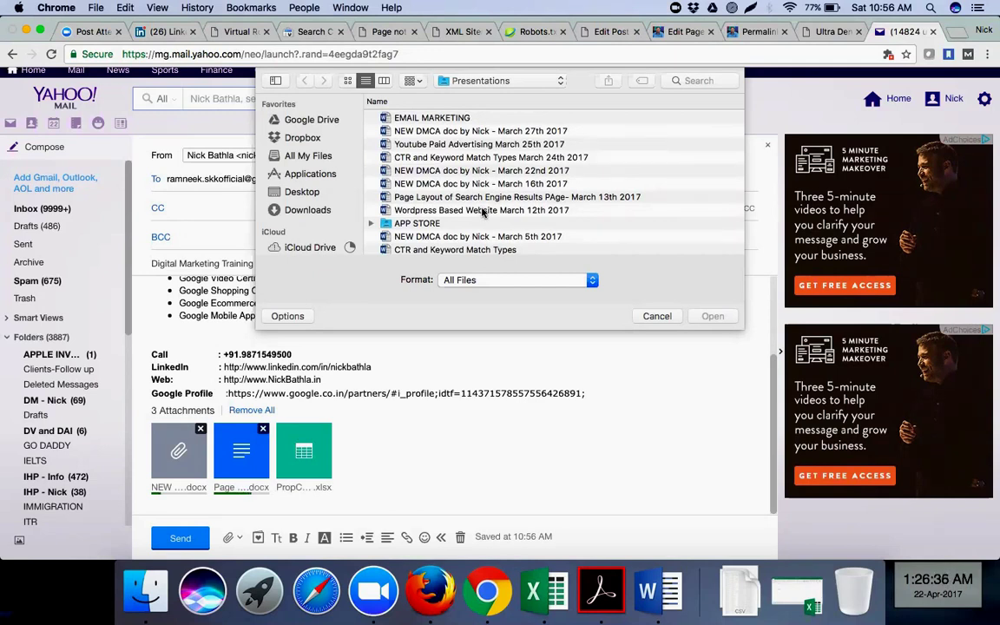
{"action": "left_click", "coordinate": [483, 211]}
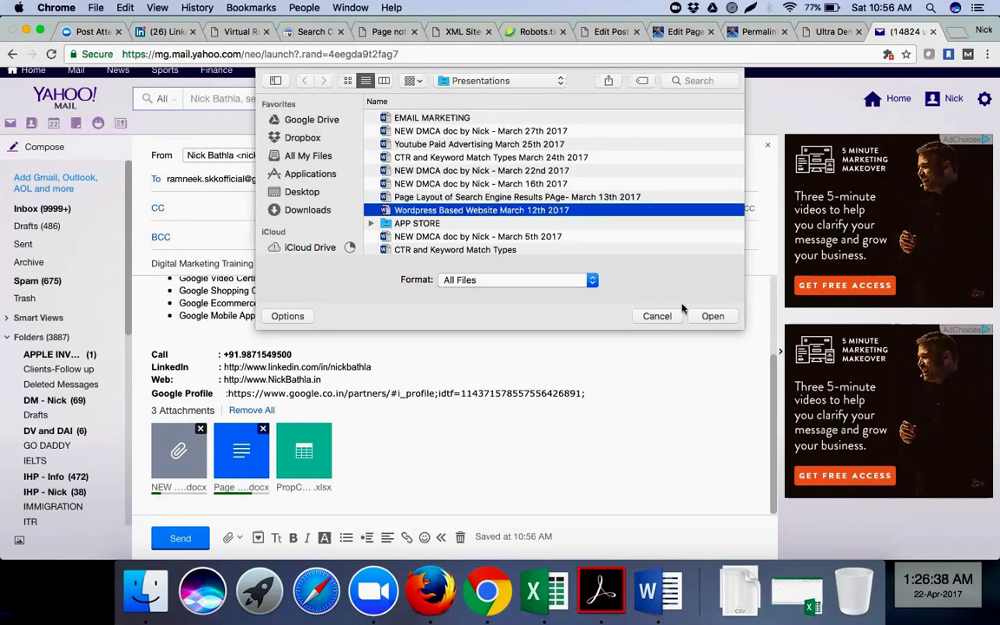
{"action": "left_click", "coordinate": [713, 316]}
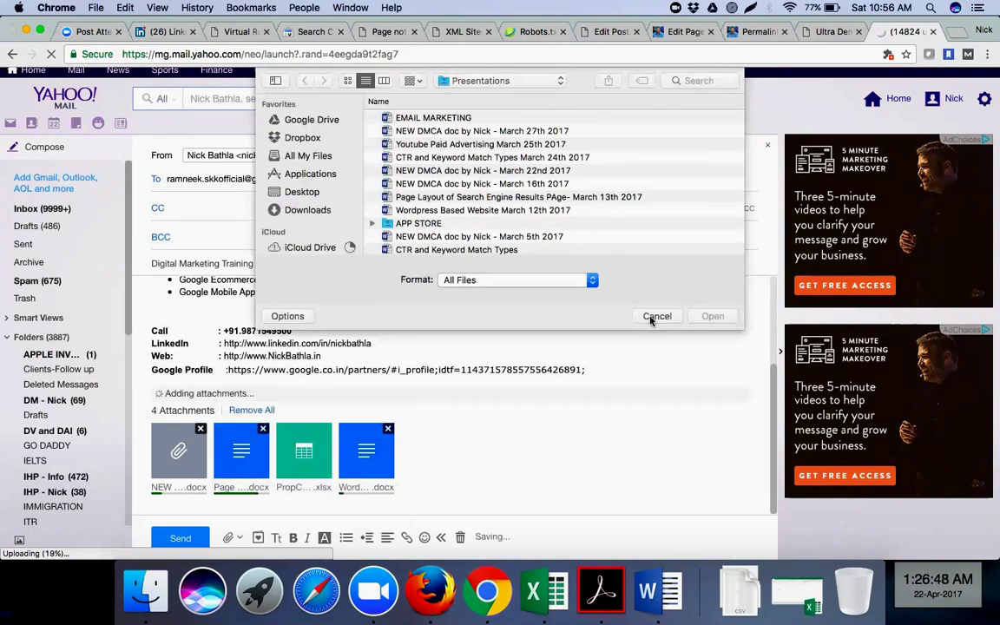
- Search the file picker for 'questionnaire' and attach SEO Questionnaire-2.pdf
{"action": "left_click", "coordinate": [695, 80]}
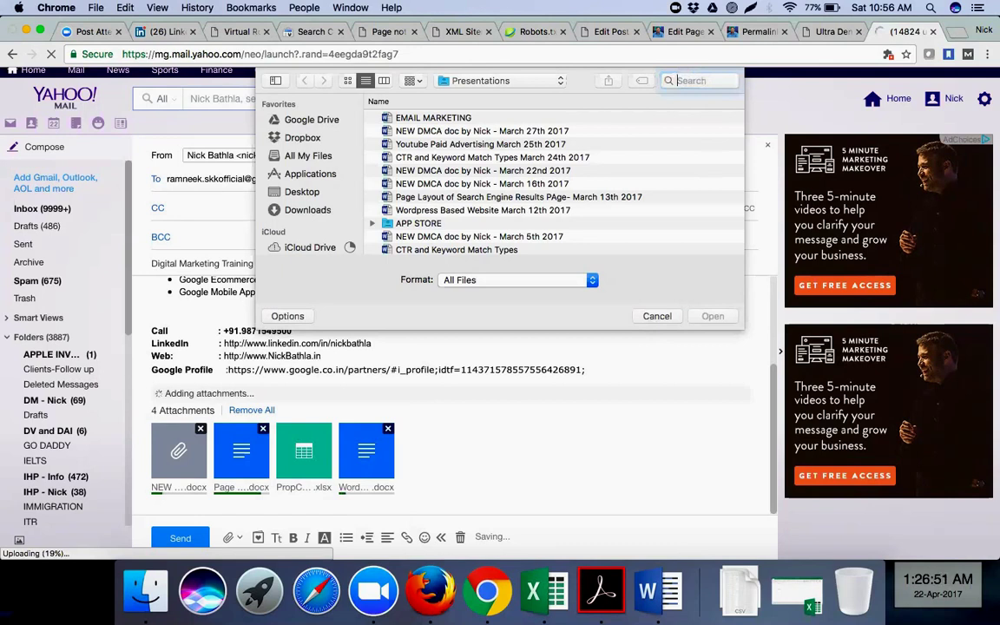
{"action": "type", "text": "questionnaire"}
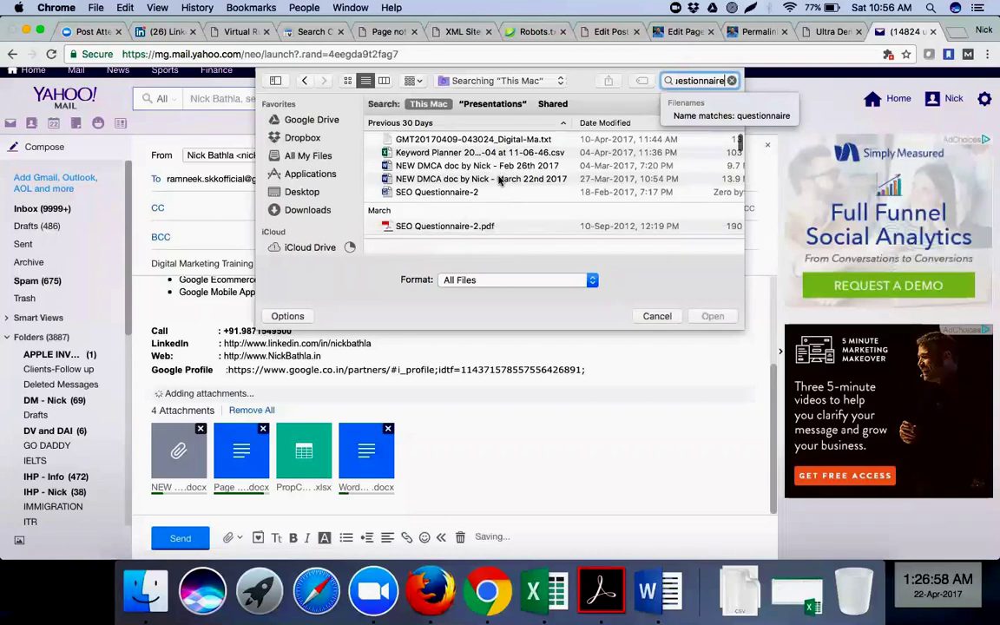
{"action": "scroll", "coordinate": [499, 179], "scroll_direction": "down", "scroll_amount": 1}
{"action": "scroll", "coordinate": [499, 179], "scroll_direction": "down", "scroll_amount": 1}
{"action": "scroll", "coordinate": [458, 194], "scroll_direction": "down", "scroll_amount": 1}
{"action": "left_click", "coordinate": [445, 191]}
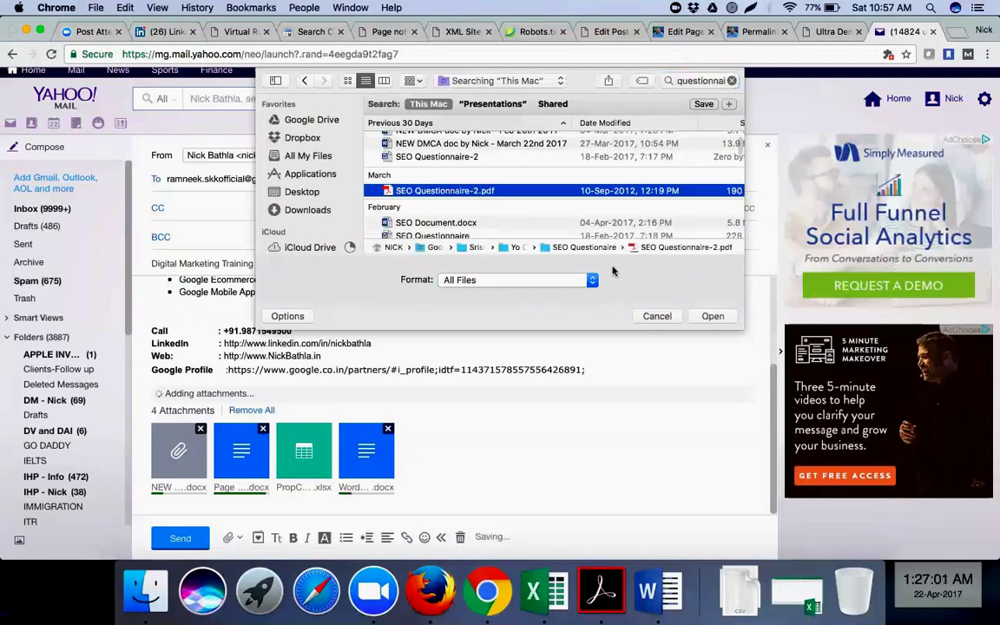
{"action": "left_click", "coordinate": [712, 316]}
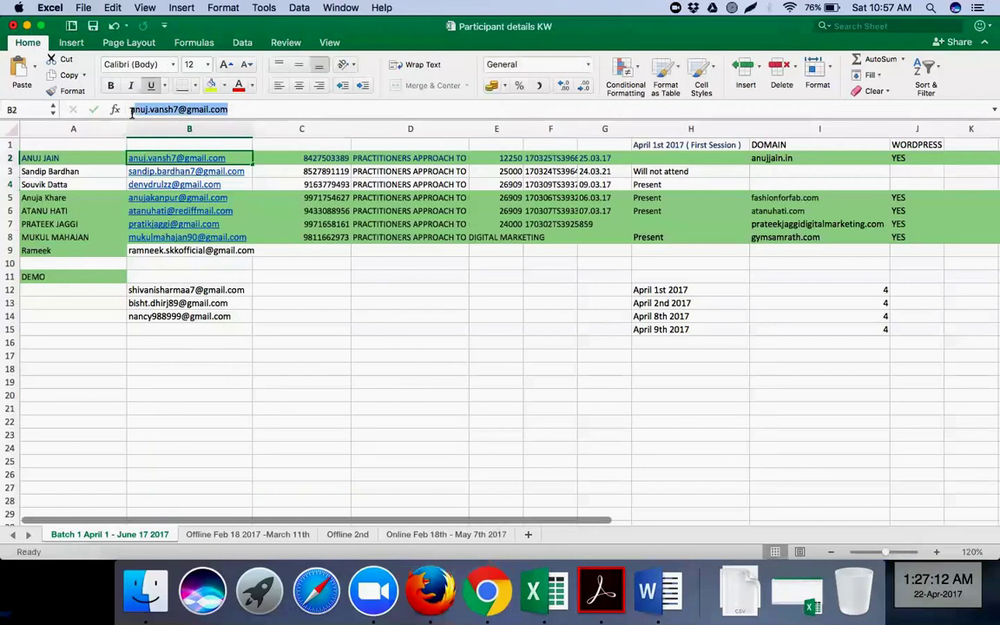
- Paste the copied participant address and add two suggested participants as recipients
{"action": "left_click", "coordinate": [487, 603]}
{"action": "left_click", "coordinate": [419, 180]}
{"action": "key", "text": "super+v"}
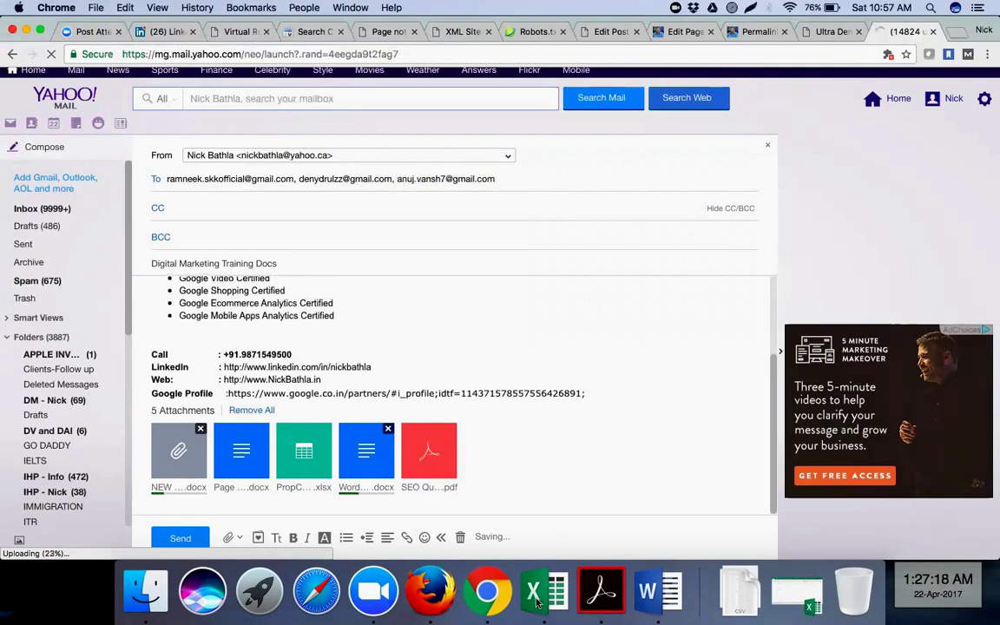
{"action": "left_click", "coordinate": [538, 592]}
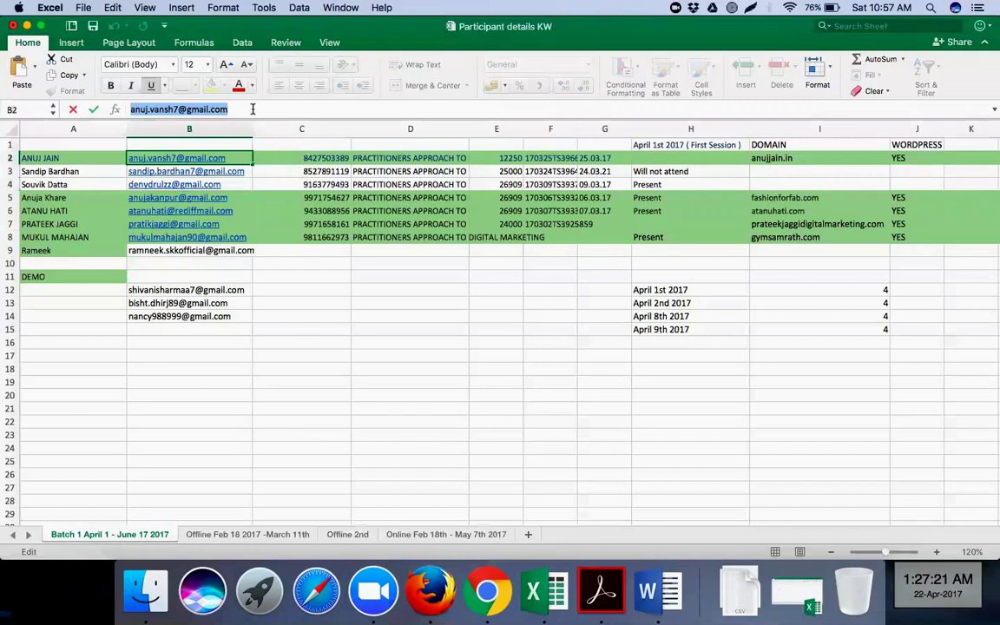
{"action": "key", "text": "Return"}
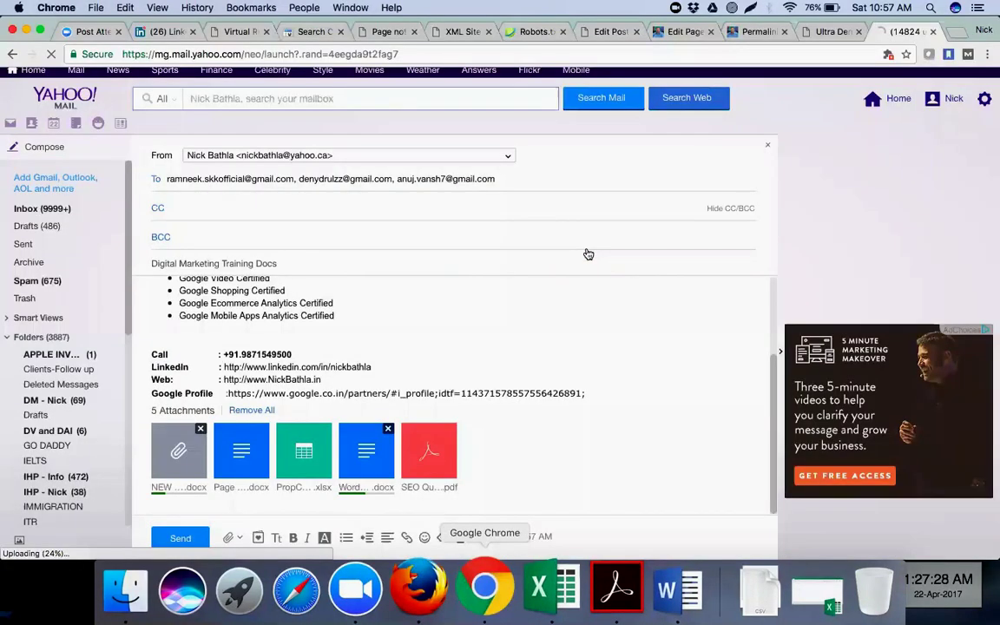
{"action": "left_click", "coordinate": [596, 177]}
{"action": "left_click", "coordinate": [538, 250]}
{"action": "left_click", "coordinate": [539, 270]}
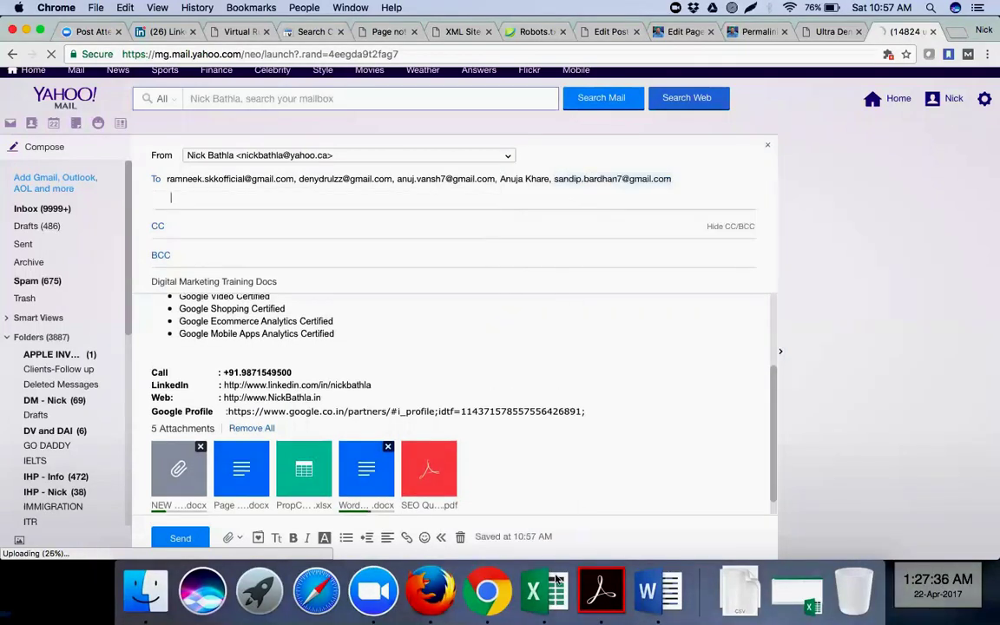
- Copy the participant address in cell B6 of the spreadsheet
{"action": "left_click", "coordinate": [556, 582]}
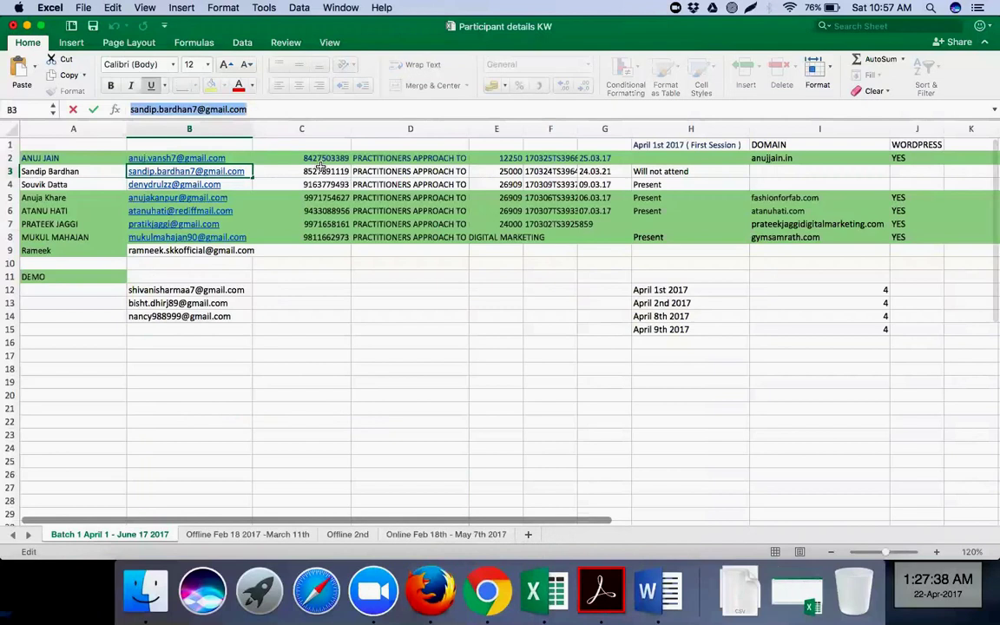
{"action": "key", "text": "Right"}
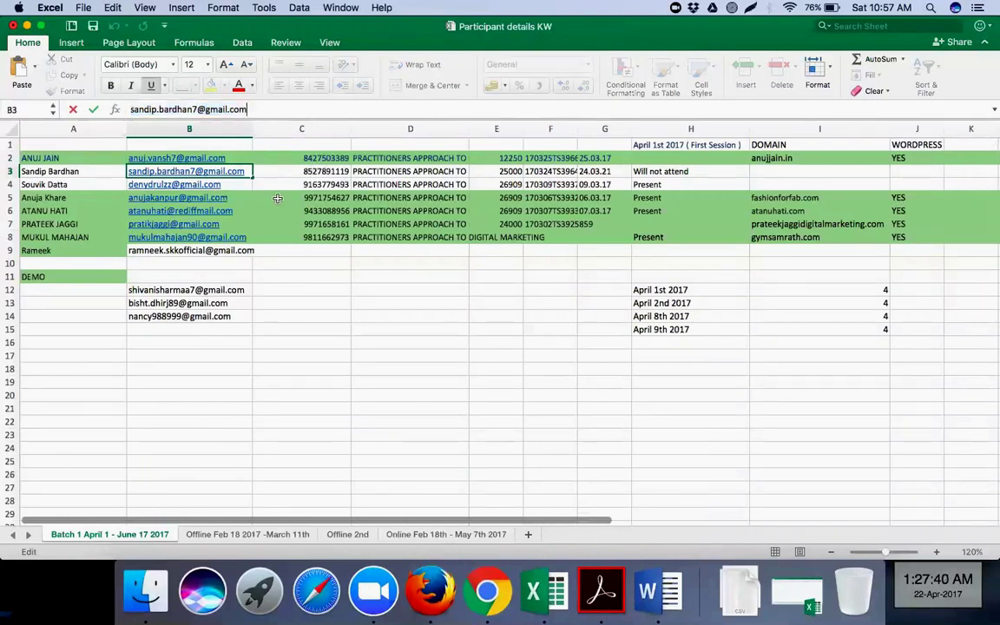
{"action": "left_click", "coordinate": [277, 199]}
{"action": "key", "text": "Left"}
{"action": "key", "text": "Down"}
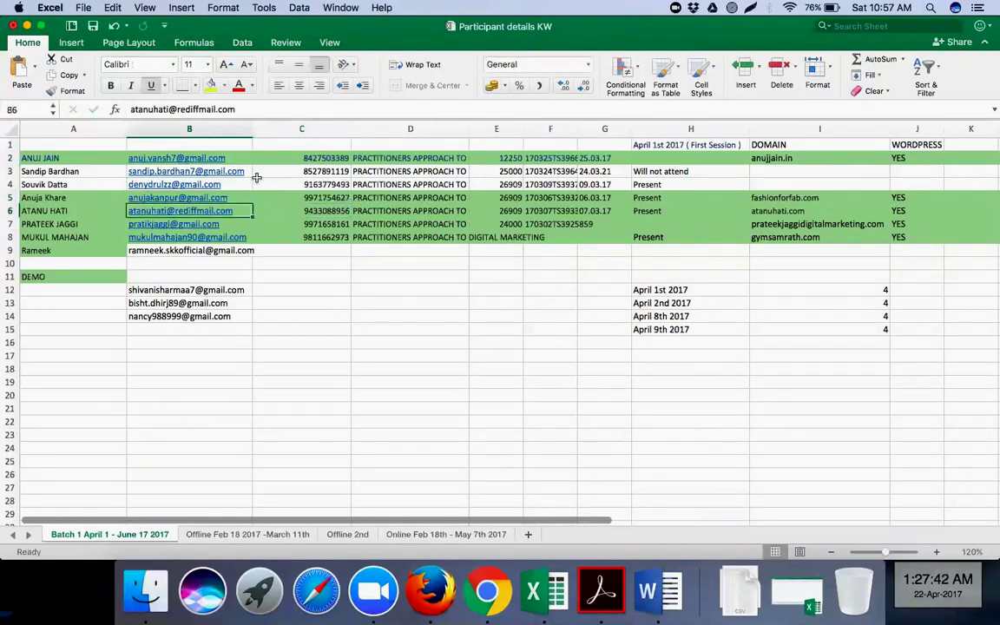
{"action": "left_click", "coordinate": [242, 108]}
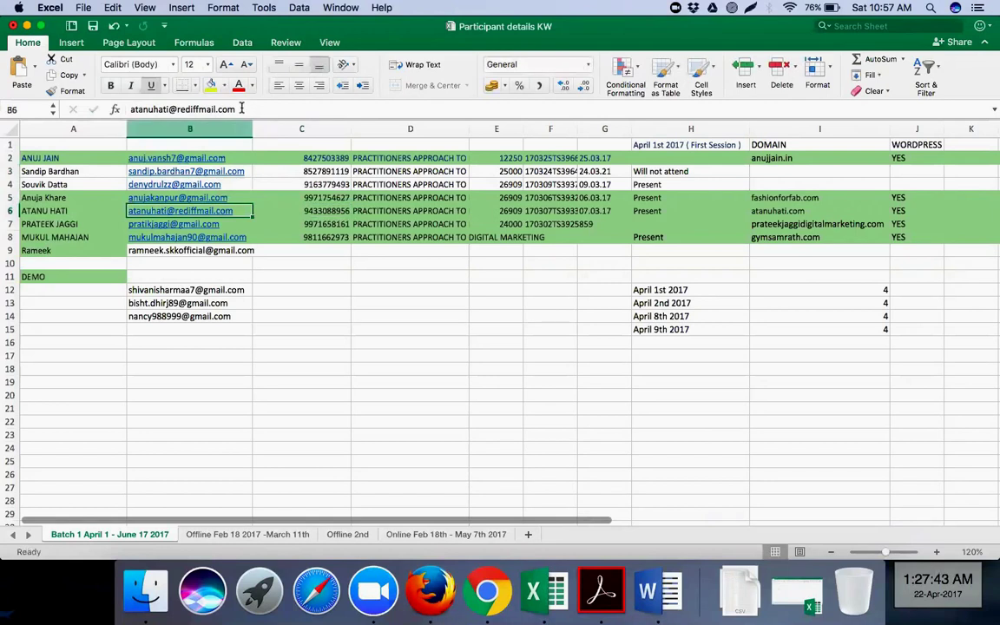
{"action": "left_click_drag", "start_coordinate": [242, 108], "coordinate": [130, 109]}
{"action": "key", "text": "super+c"}
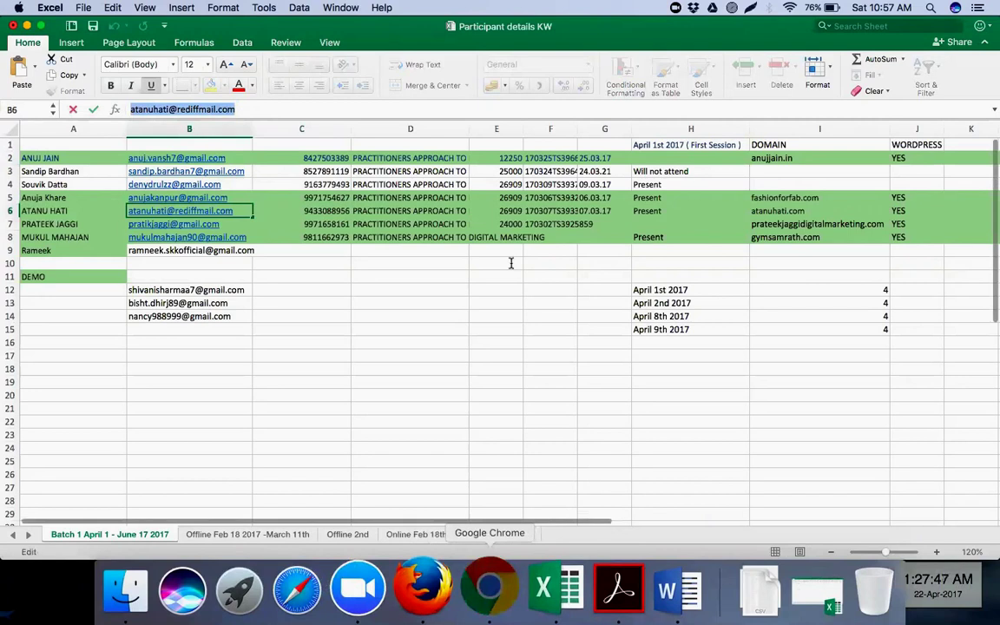
- Paste the B6 address and add a suggested contact as a recipient
{"action": "key", "text": "super+Tab"}
{"action": "left_click", "coordinate": [308, 196]}
{"action": "key", "text": "super+v"}
{"action": "type", "text": "m"}
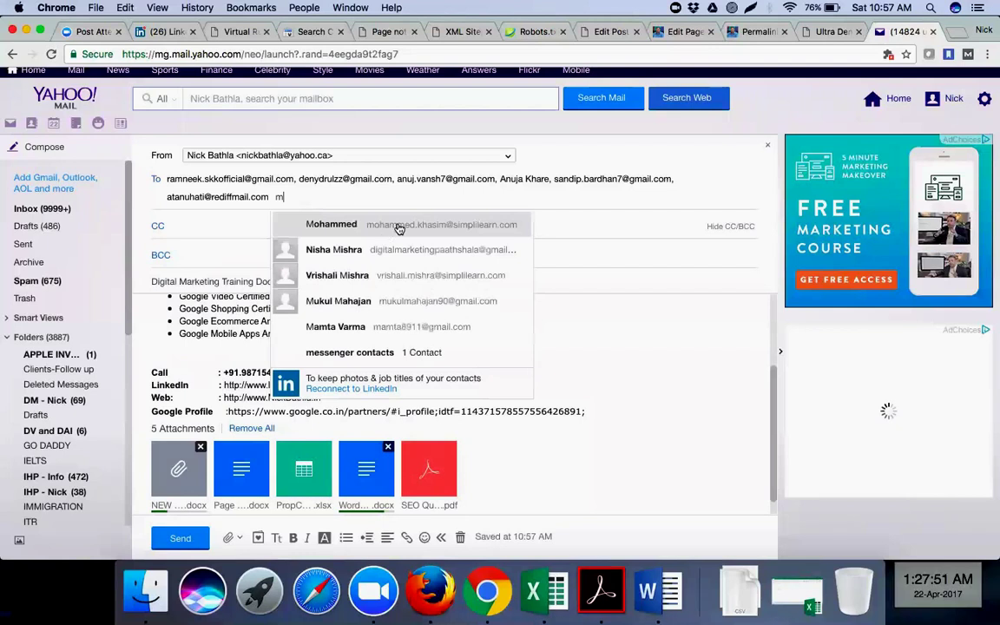
{"action": "type", "text": "uku"}
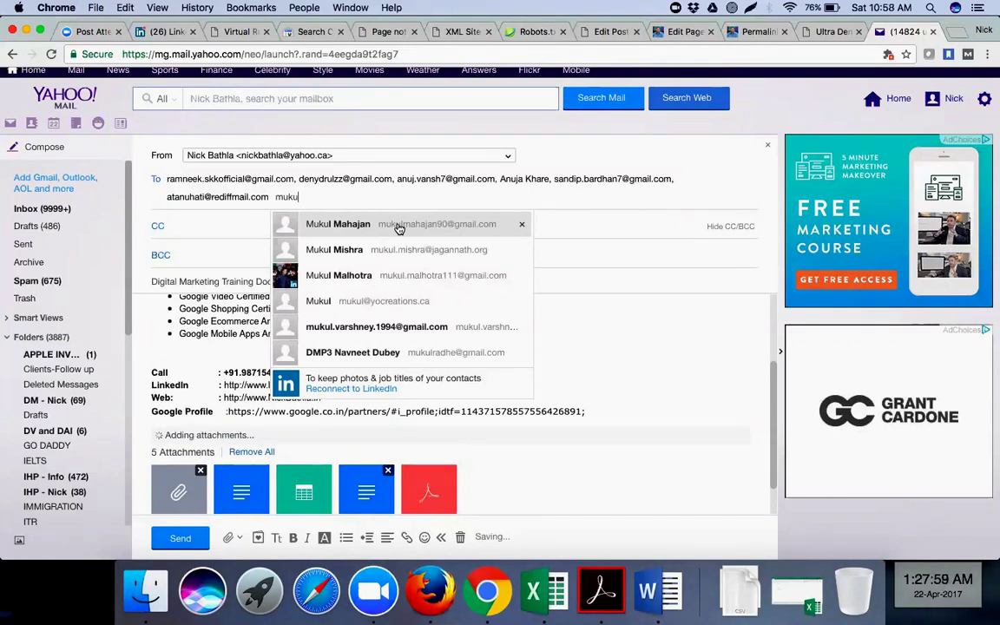
{"action": "left_click", "coordinate": [398, 229]}
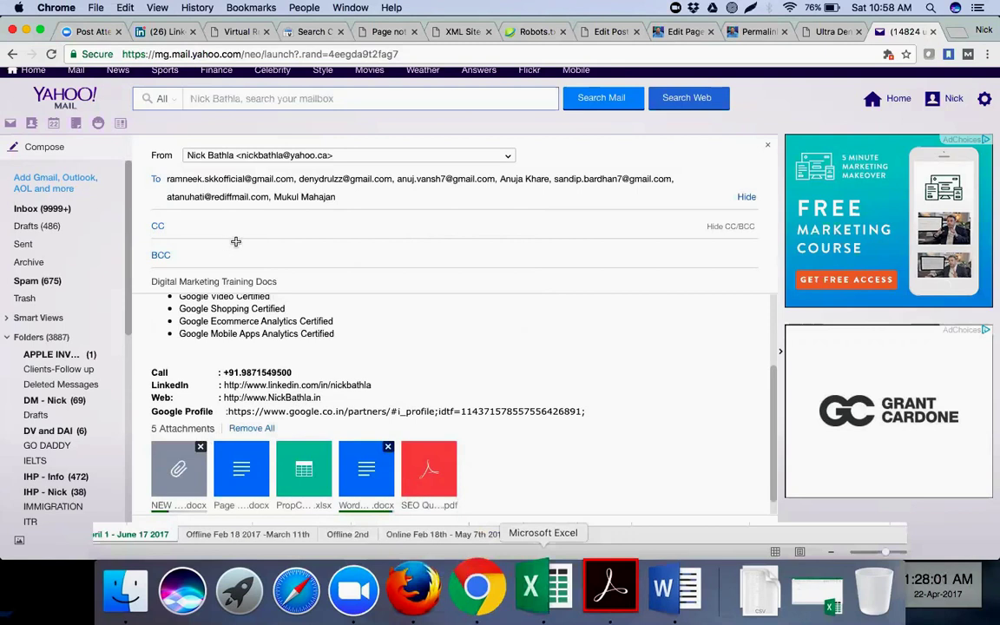
- Select the B7 address and add that missing participant to the recipients
{"action": "key", "text": "super+Tab"}
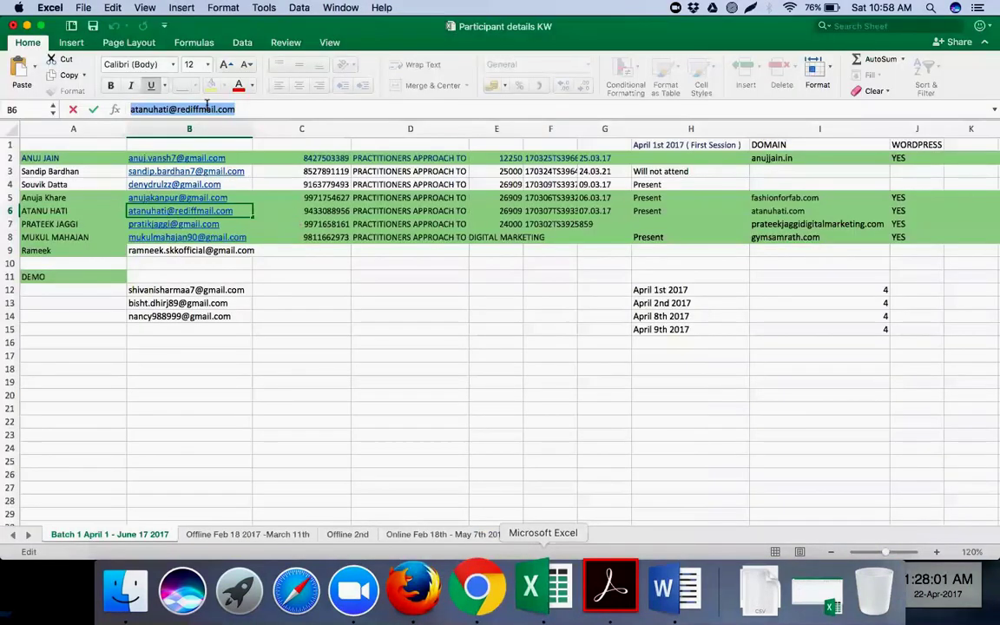
{"action": "key", "text": "Return"}
{"action": "triple_click", "coordinate": [125, 105]}
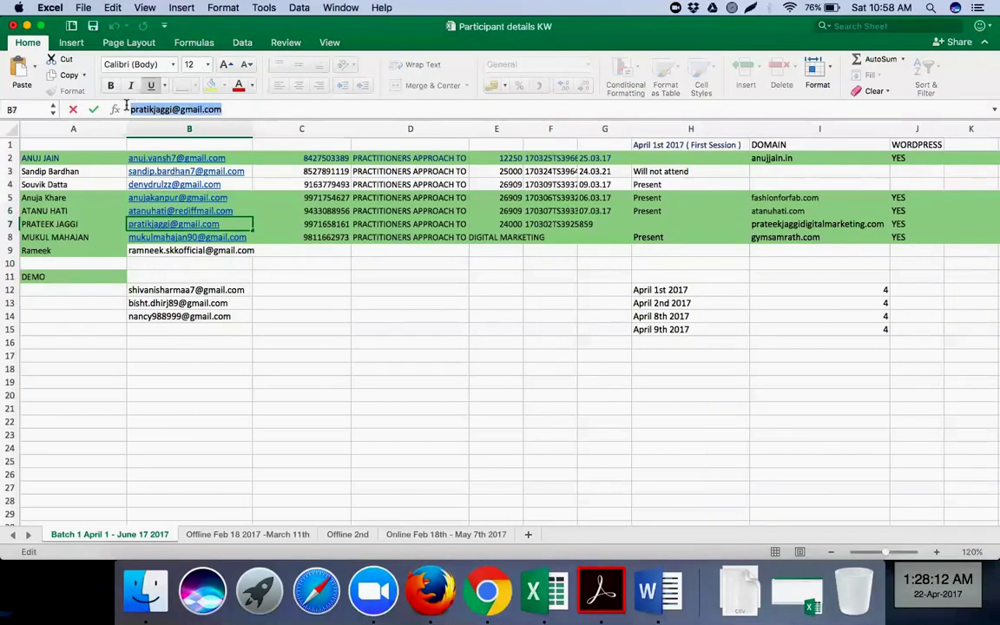
{"action": "left_click", "coordinate": [483, 590]}
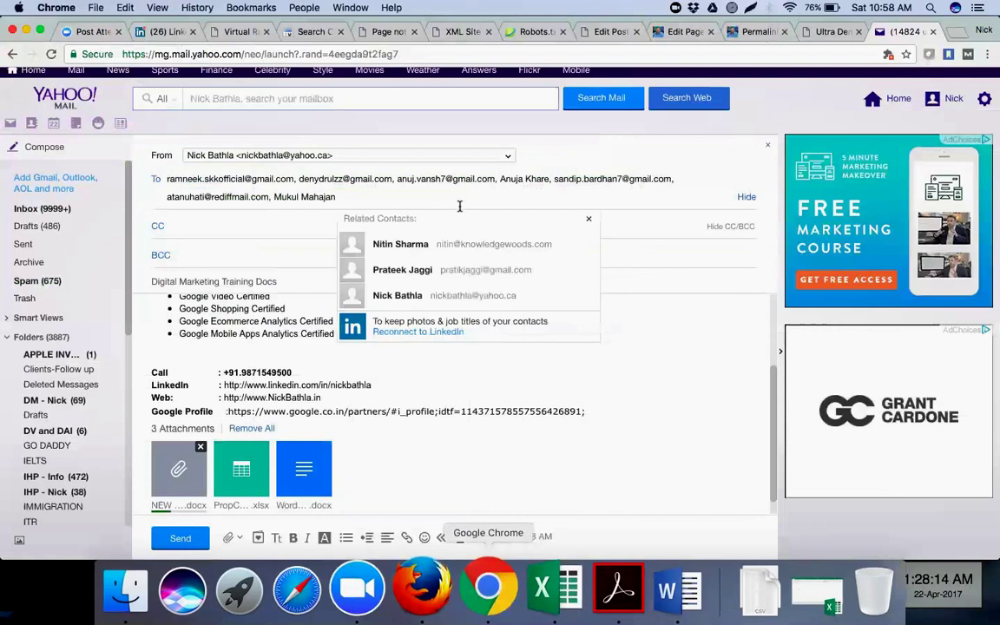
{"action": "left_click", "coordinate": [467, 272]}
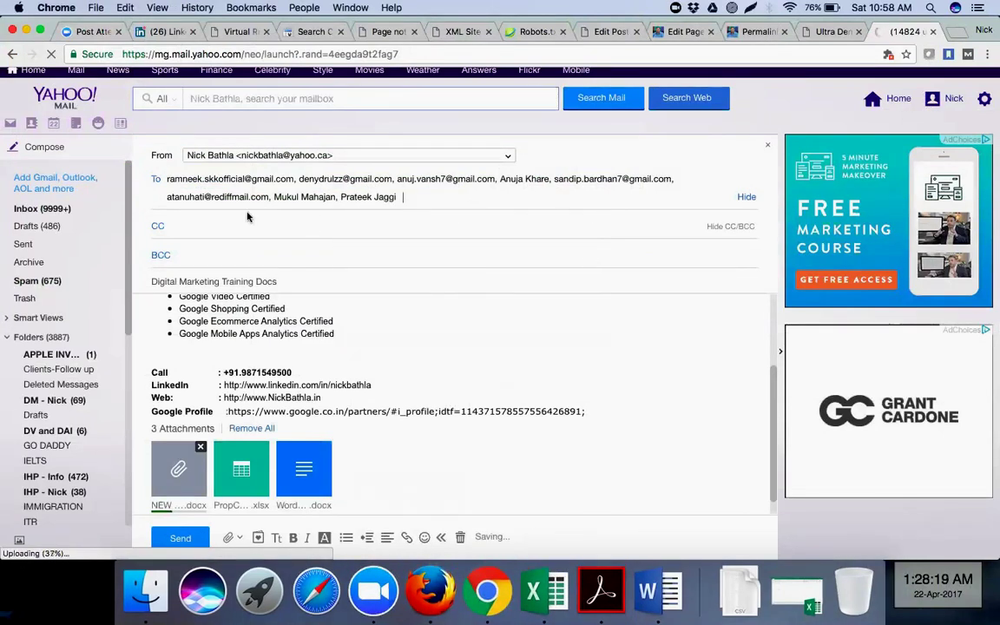
- Step through the recipient chips to check each address
{"action": "left_click", "coordinate": [217, 196]}
{"action": "left_click", "coordinate": [230, 179]}
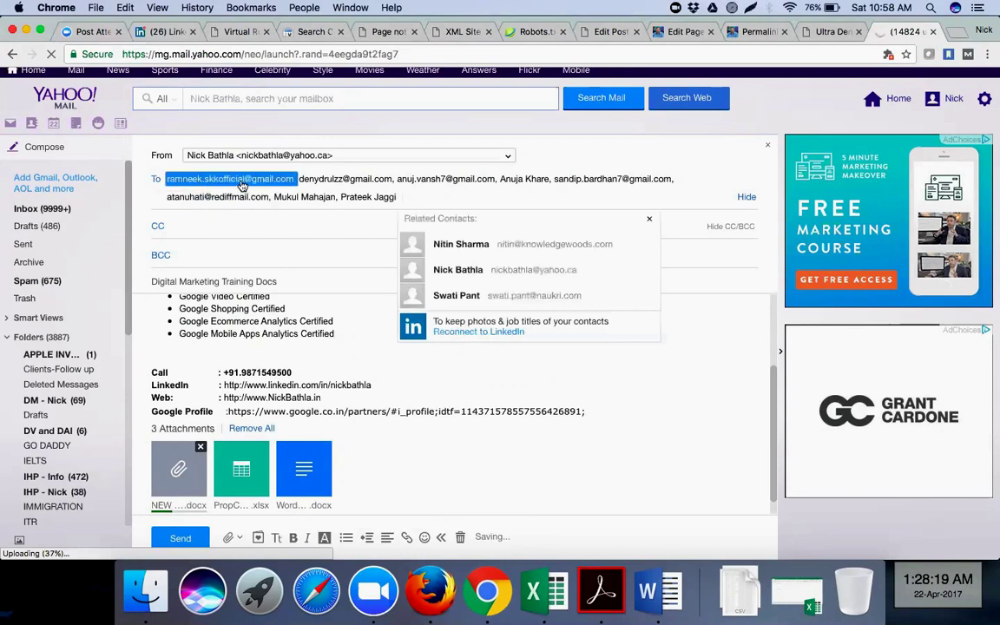
{"action": "key", "text": "Right"}
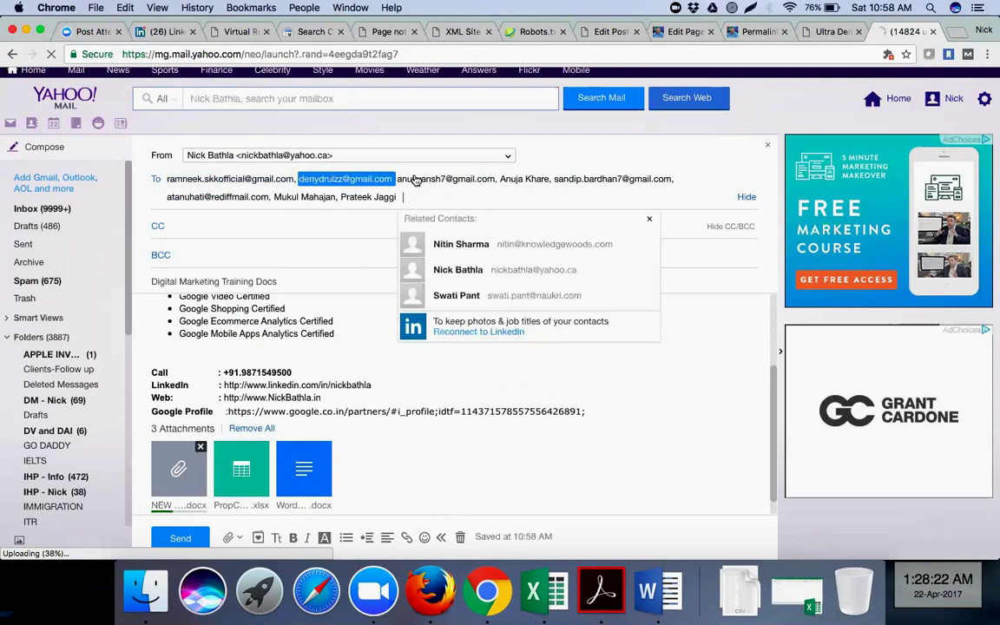
{"action": "key", "text": "Right"}
{"action": "key", "text": "Right"}
{"action": "key", "text": "Right"}
{"action": "key", "text": "Right"}
{"action": "key", "text": "Right"}
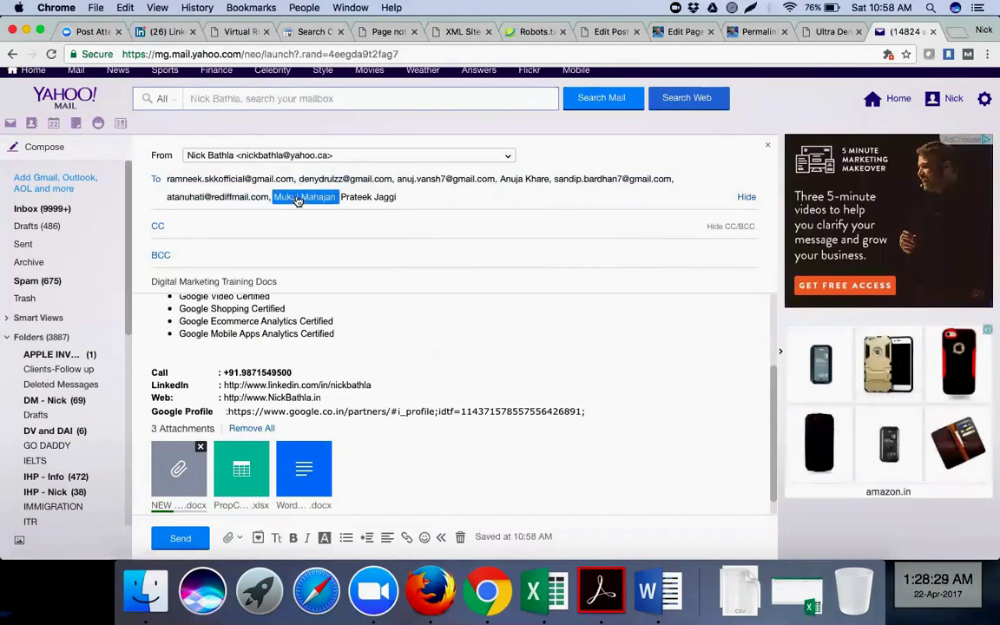
{"action": "left_click", "coordinate": [375, 199]}
{"action": "left_click", "coordinate": [410, 218]}
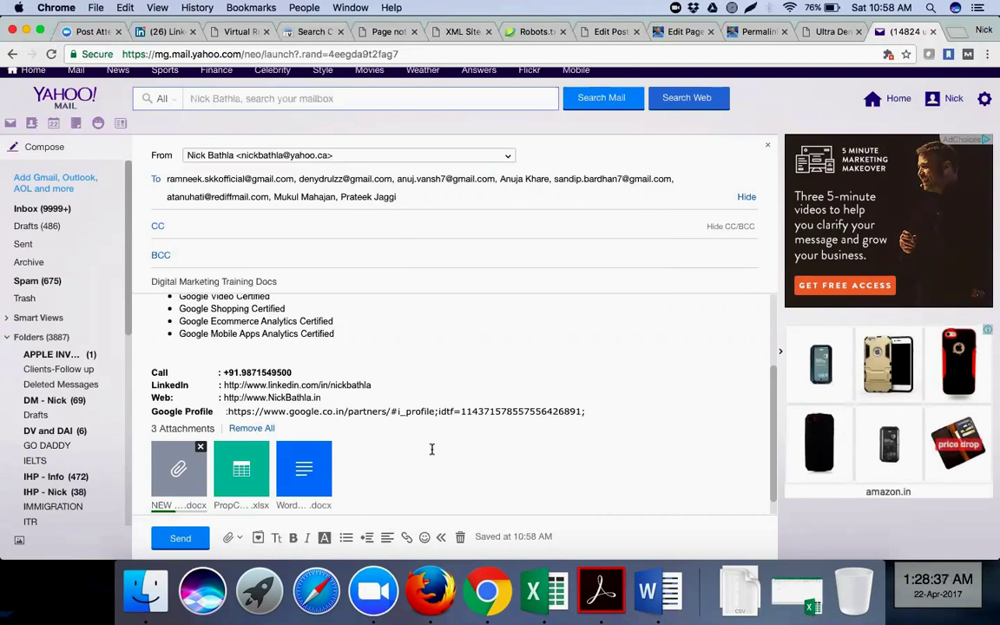
{"action": "scroll", "coordinate": [432, 449], "scroll_direction": "down", "scroll_amount": 1}
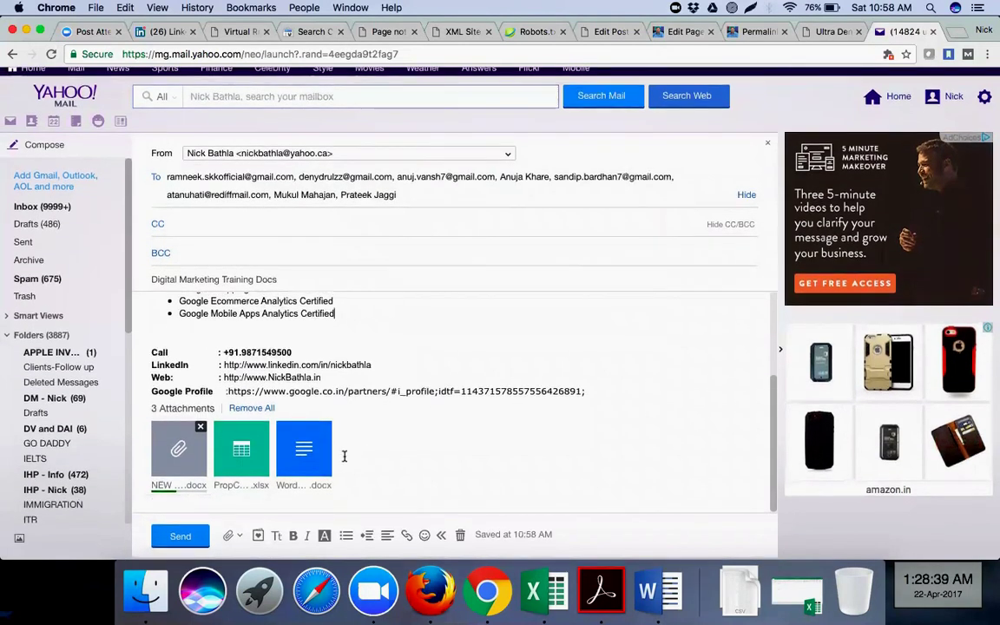
{"action": "mouse_move", "coordinate": [318, 479]}
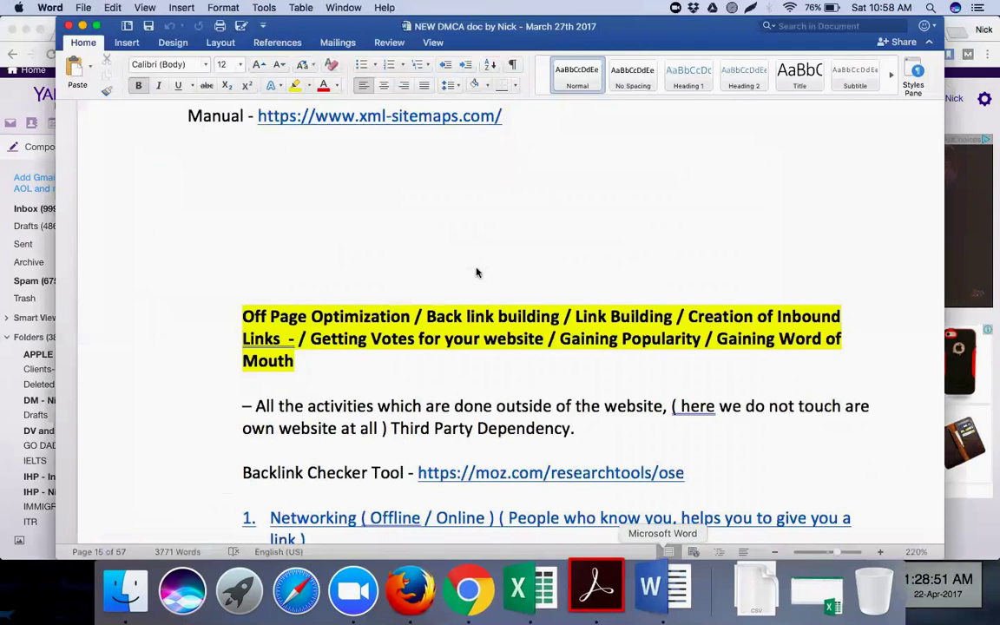
{"action": "scroll", "coordinate": [475, 272], "scroll_direction": "down", "scroll_amount": 5}
{"action": "left_click", "coordinate": [460, 305]}
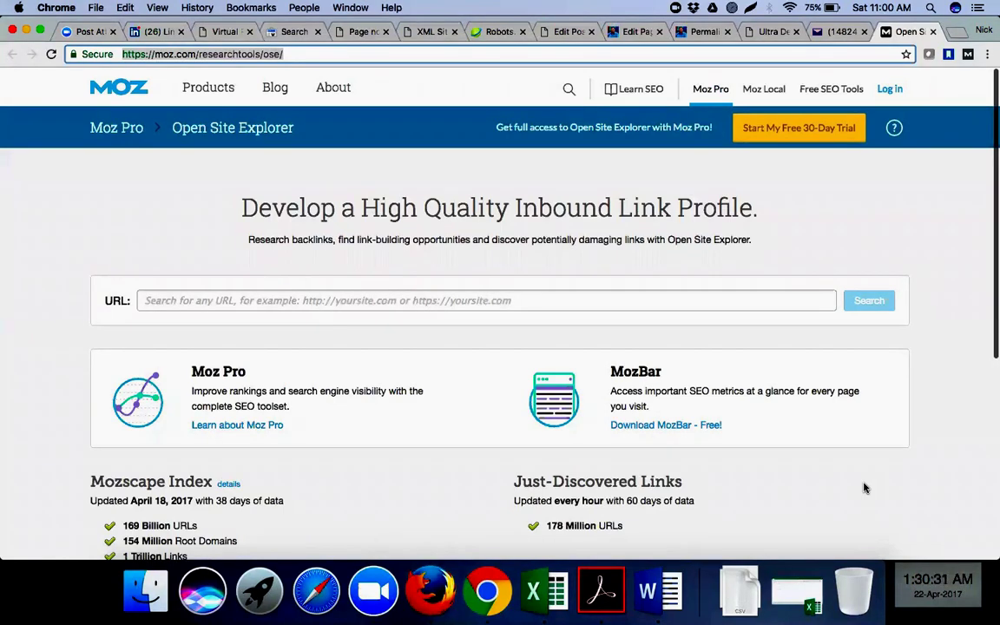
- Load amazon.in in one new Chrome tab and flipkart in another
{"action": "left_click", "coordinate": [512, 300]}
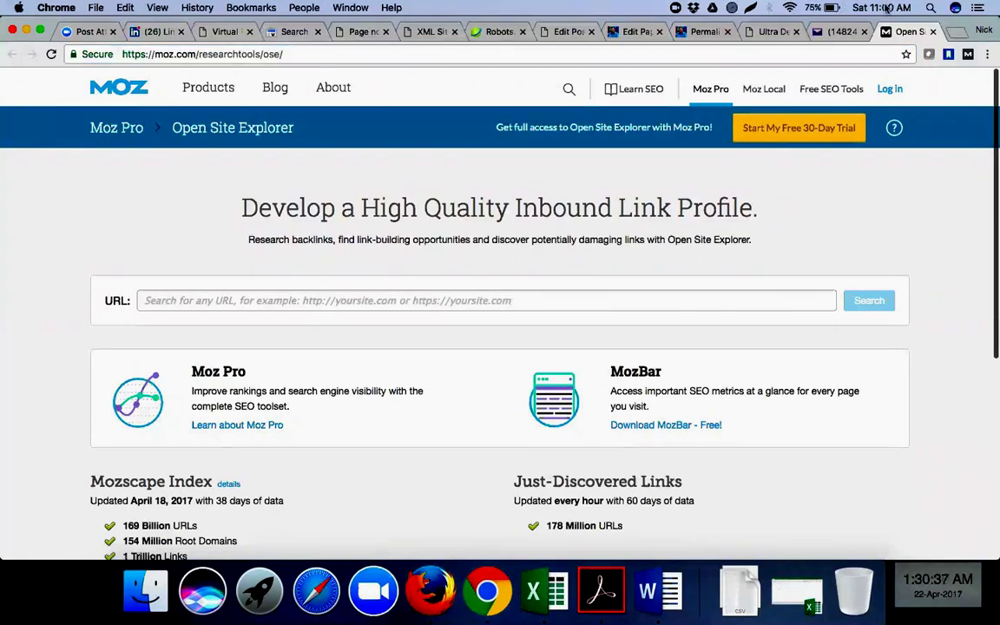
{"action": "key", "text": "super+t"}
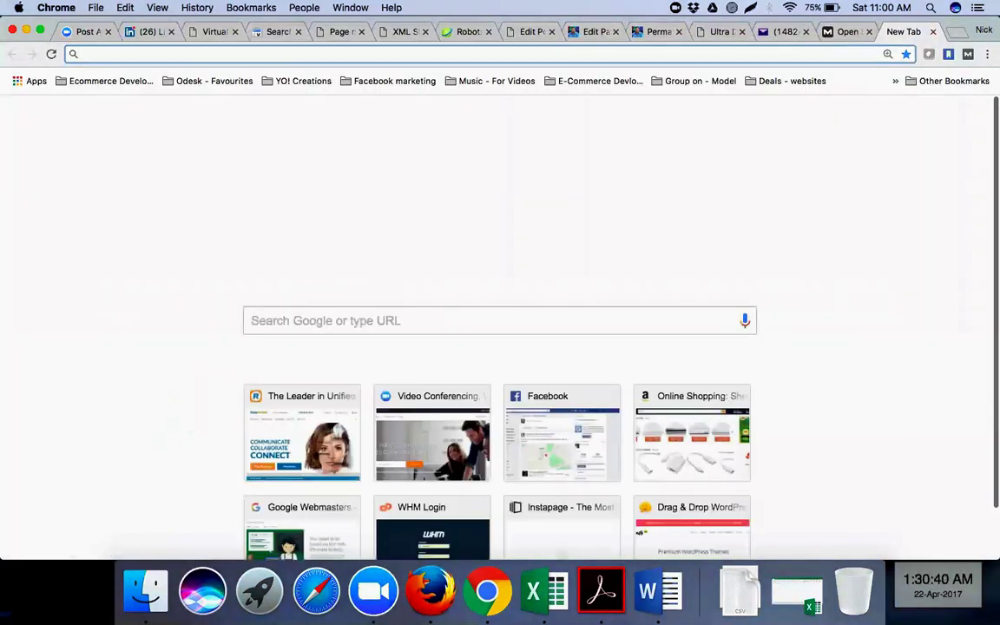
{"action": "type", "text": "am"}
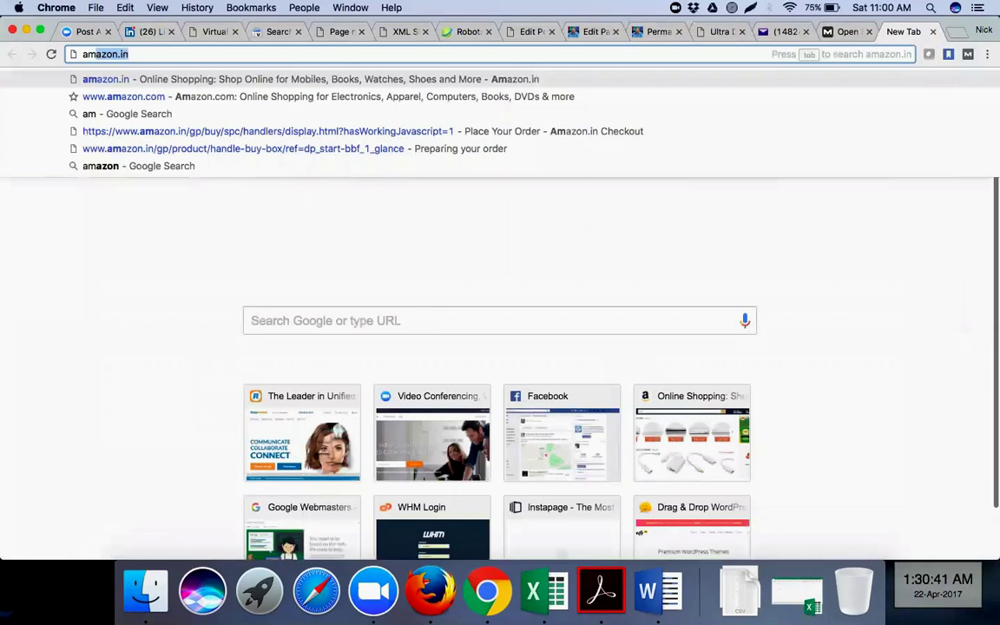
{"action": "type", "text": "azon"}
{"action": "key", "text": "Return"}
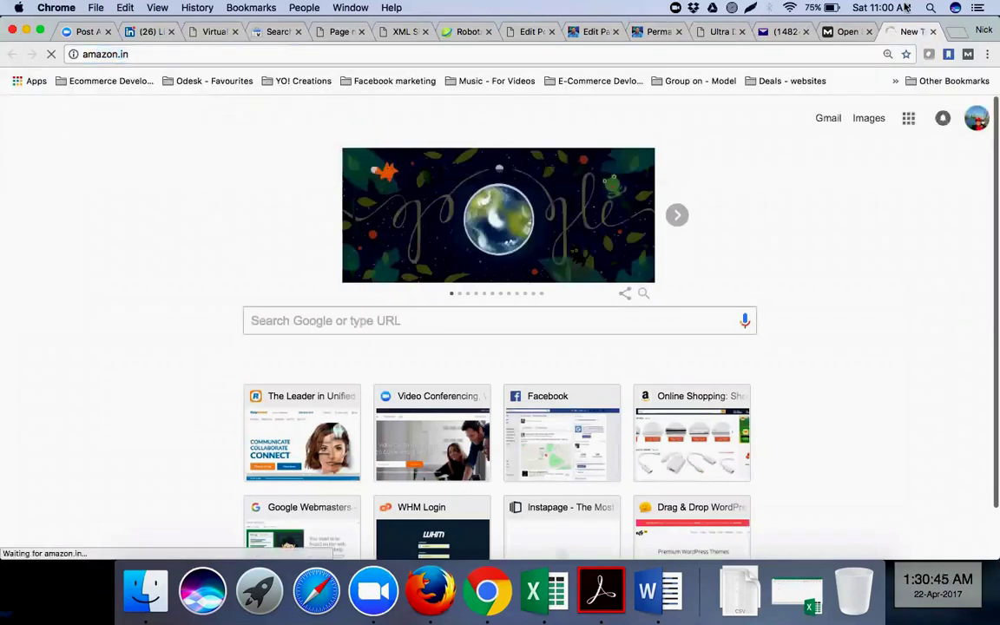
{"action": "key", "text": "super+t"}
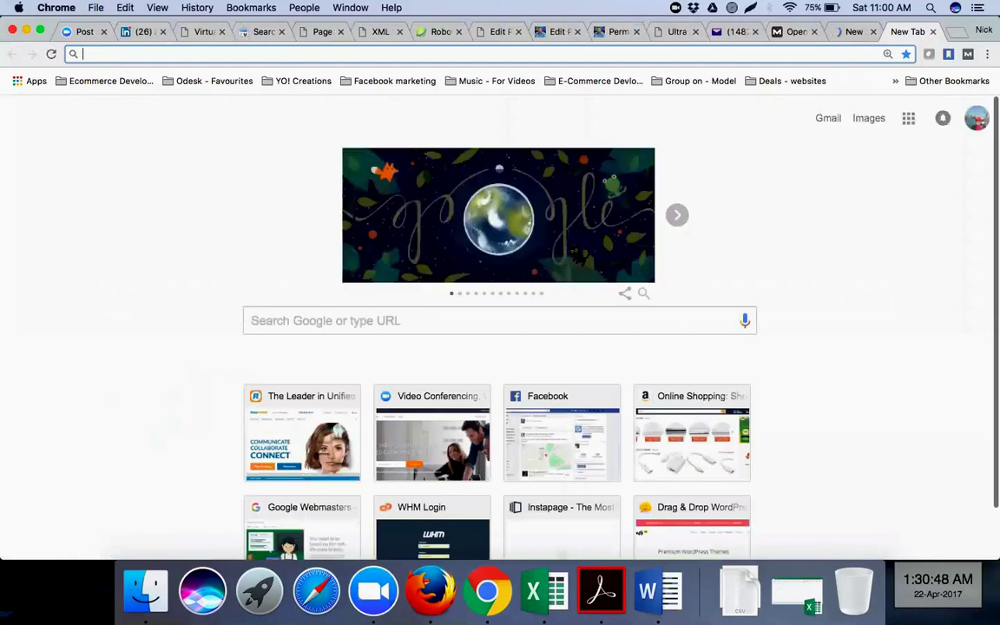
{"action": "type", "text": "fli"}
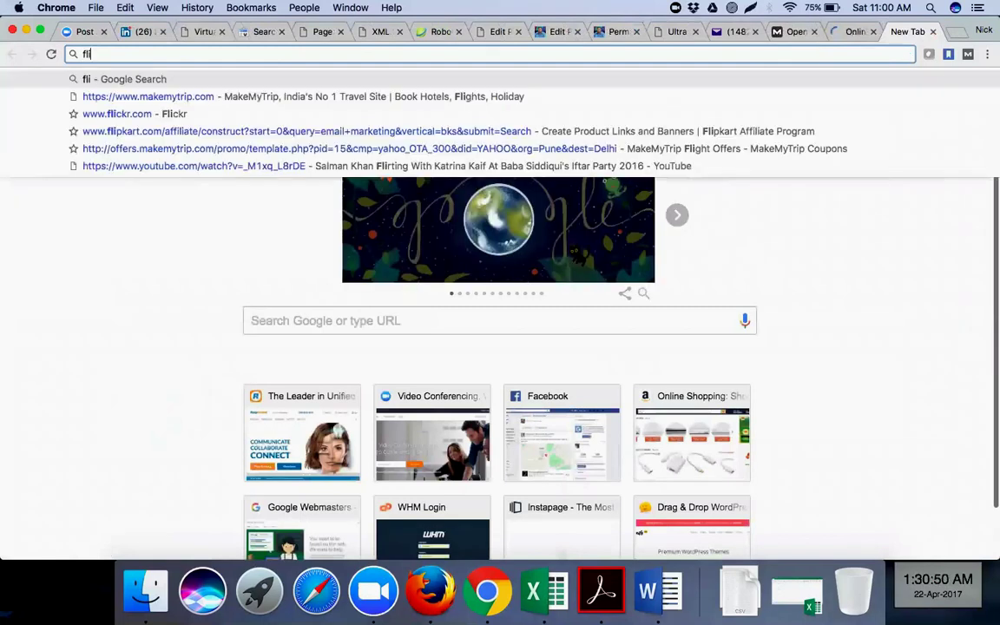
{"action": "type", "text": "pkart"}
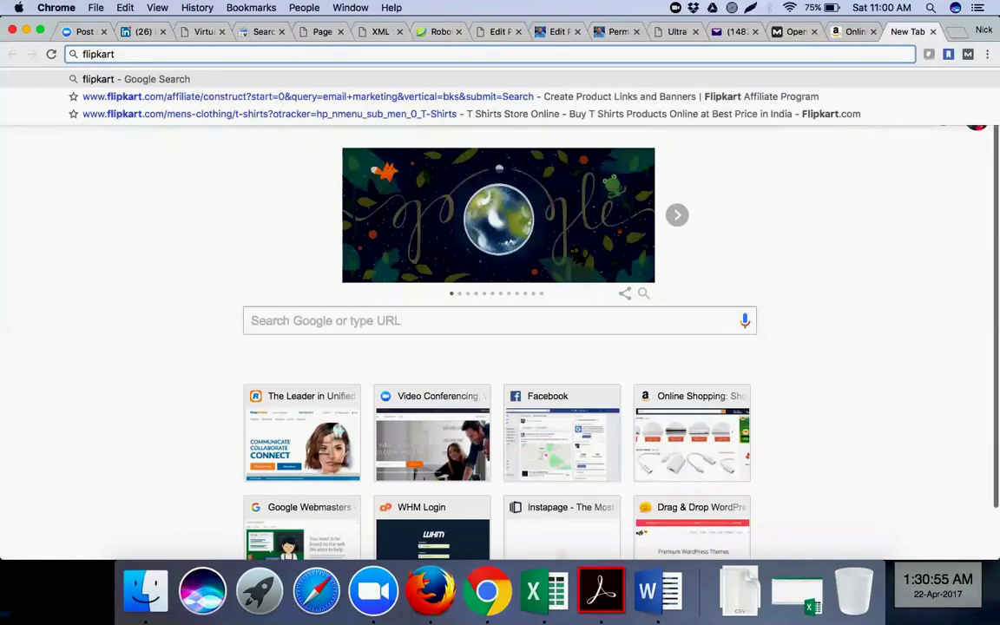
{"action": "key", "text": "Return"}
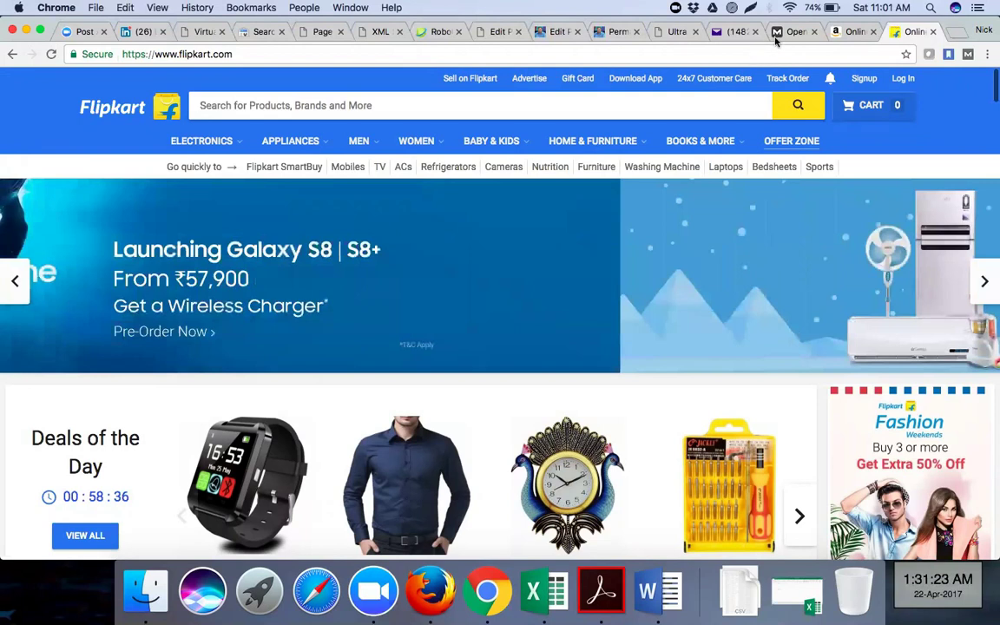
{"action": "key", "text": "ctrl+shift+Tab"}
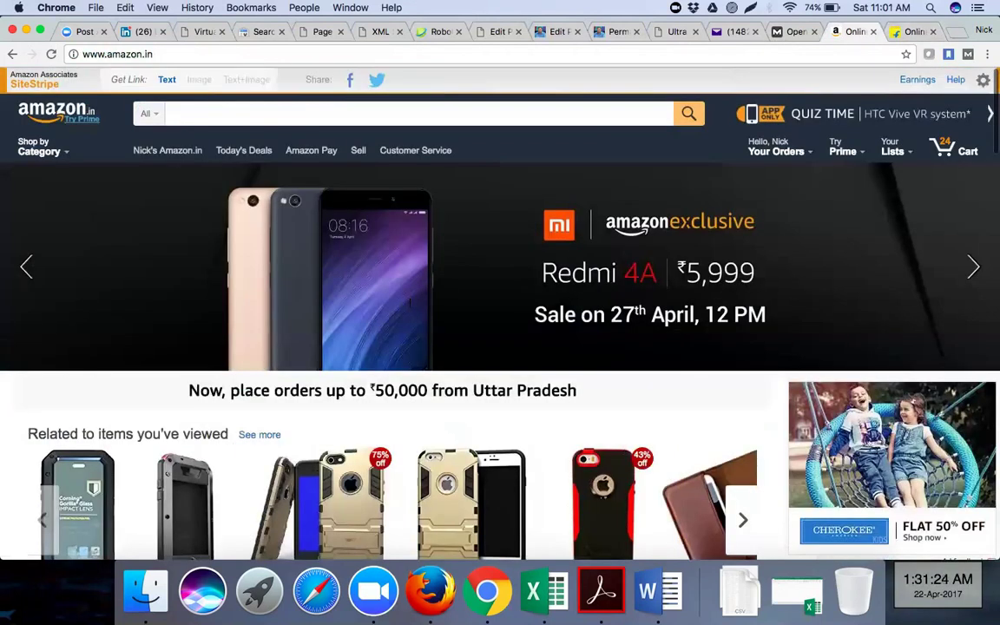
{"action": "key", "text": "ctrl+shift+Tab"}
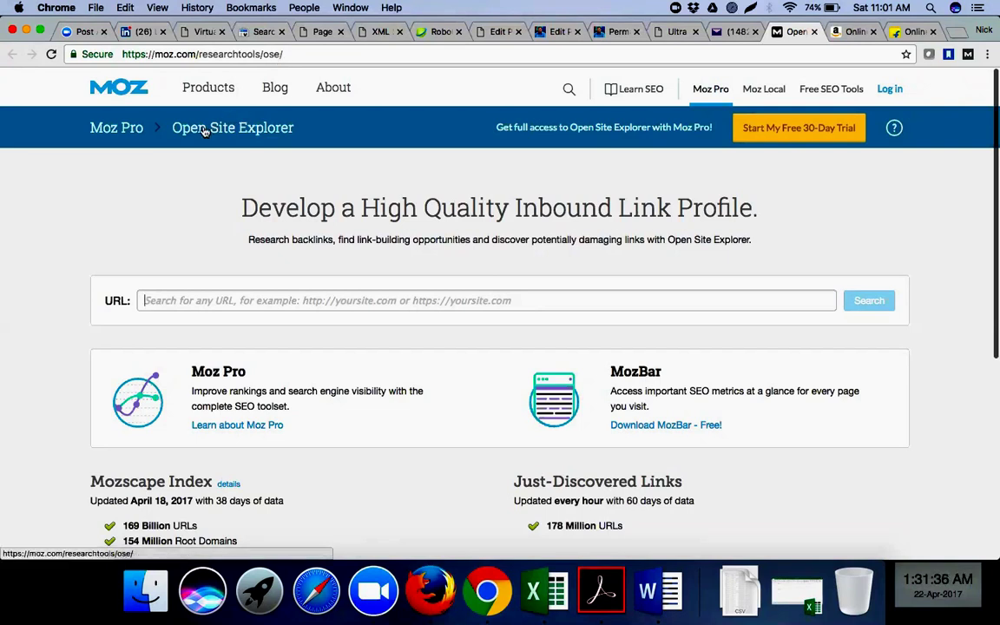
{"action": "left_click", "coordinate": [227, 301]}
{"action": "type", "text": "http://www.amazon.in/"}
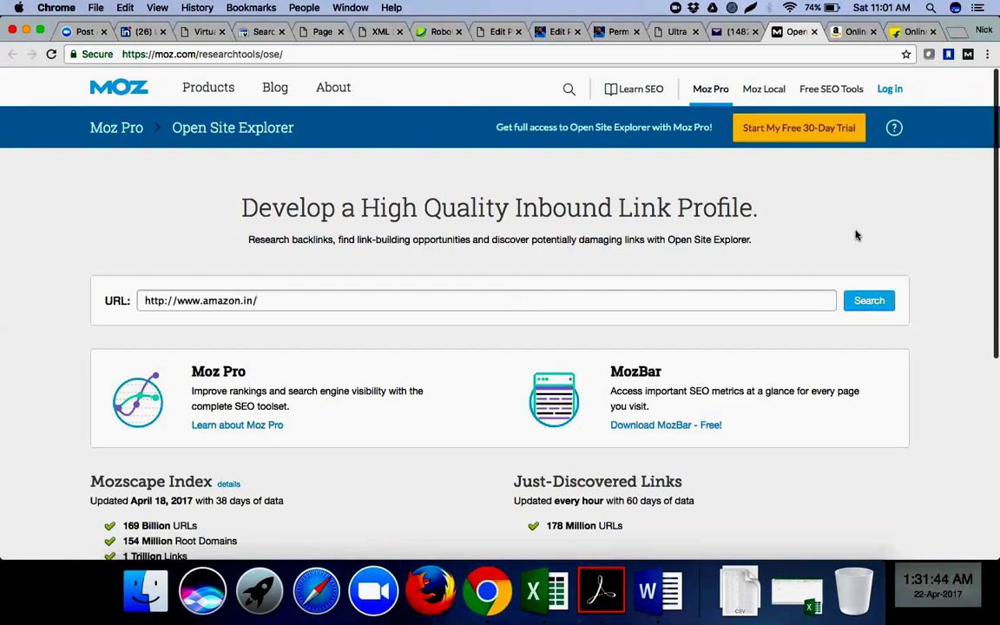
{"action": "left_click", "coordinate": [860, 302]}
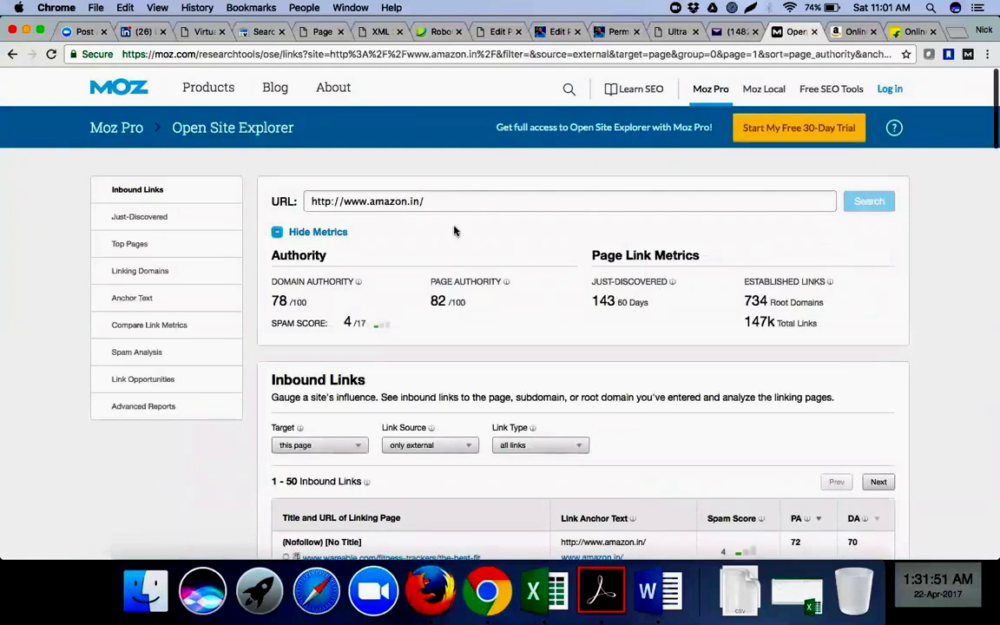
{"action": "scroll", "coordinate": [454, 230], "scroll_direction": "down", "scroll_amount": 5}
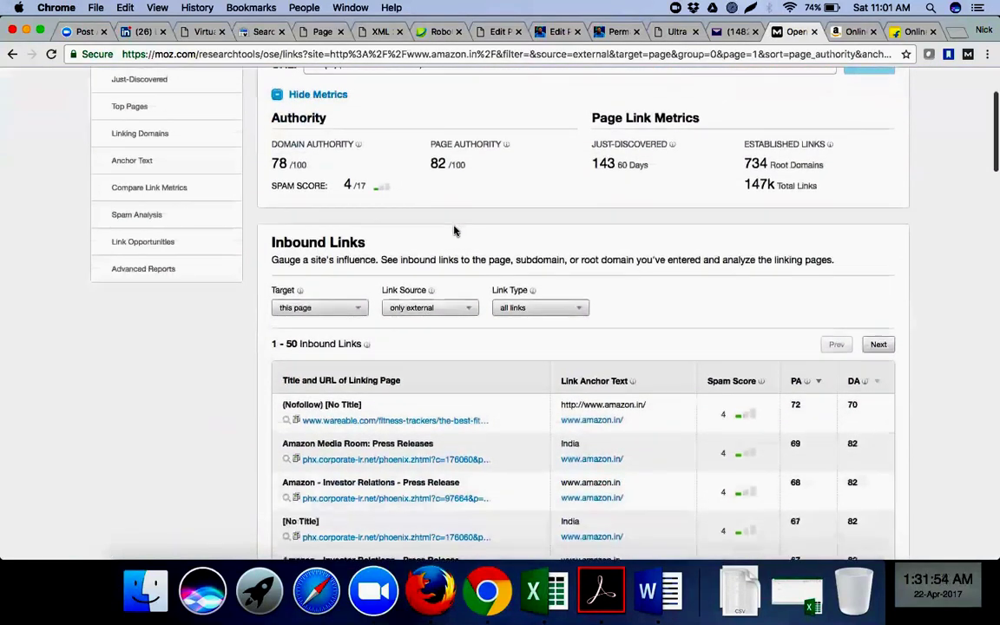
{"action": "scroll", "coordinate": [453, 230], "scroll_direction": "down", "scroll_amount": 2}
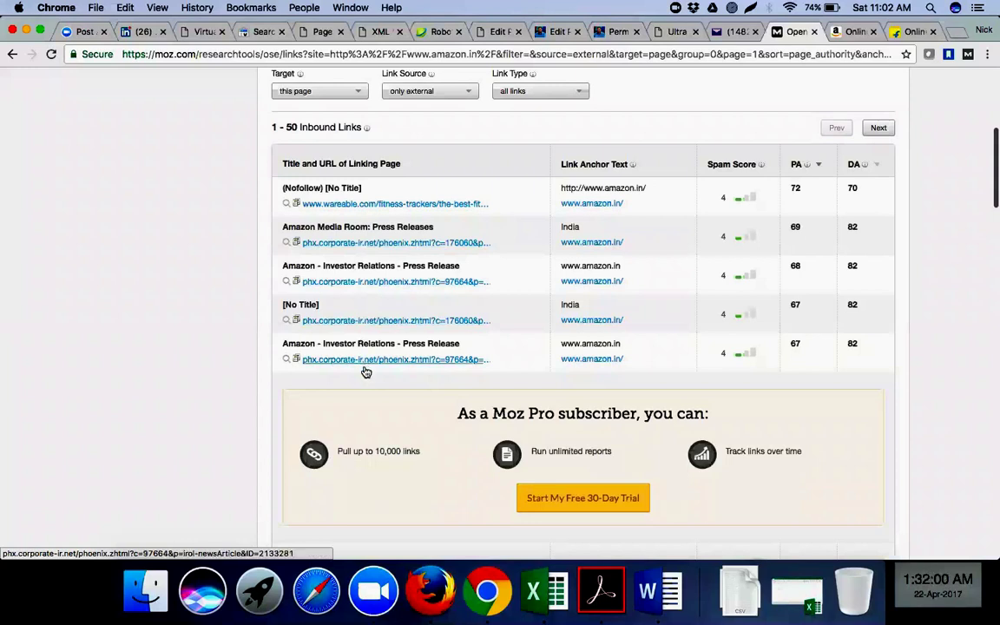
{"action": "scroll", "coordinate": [209, 320], "scroll_direction": "down", "scroll_amount": 10}
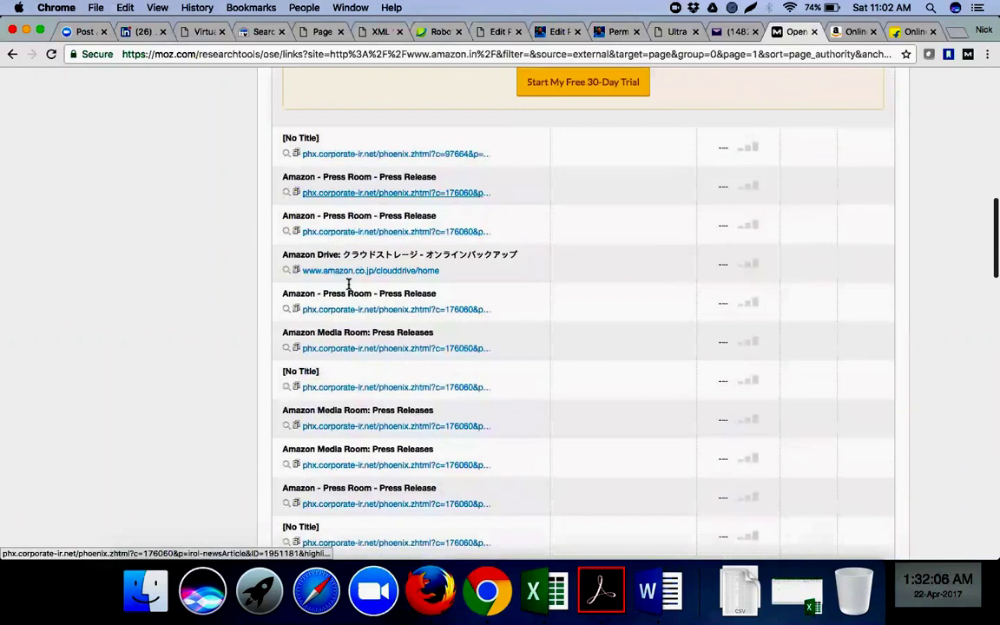
{"action": "scroll", "coordinate": [336, 352], "scroll_direction": "down", "scroll_amount": 4}
{"action": "scroll", "coordinate": [338, 356], "scroll_direction": "down", "scroll_amount": 8}
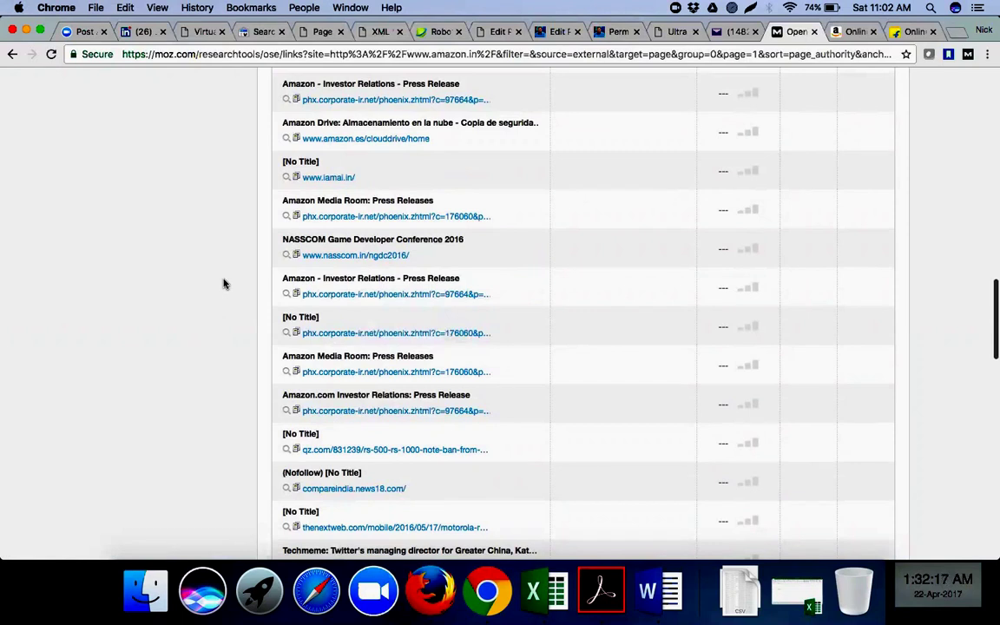
{"action": "scroll", "coordinate": [223, 283], "scroll_direction": "up", "scroll_amount": 15}
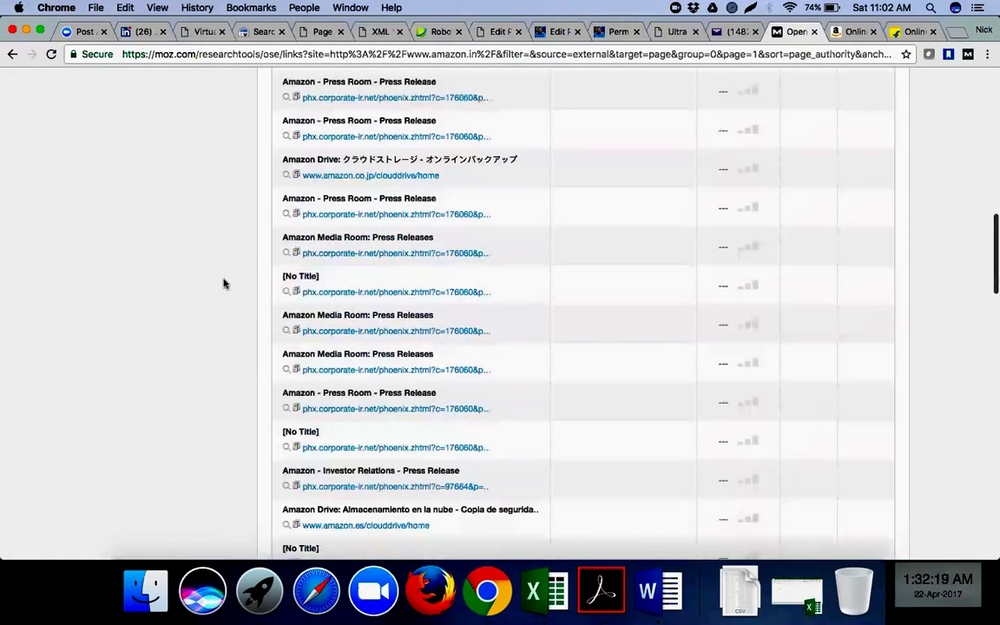
{"action": "scroll", "coordinate": [392, 261], "scroll_direction": "up", "scroll_amount": 8}
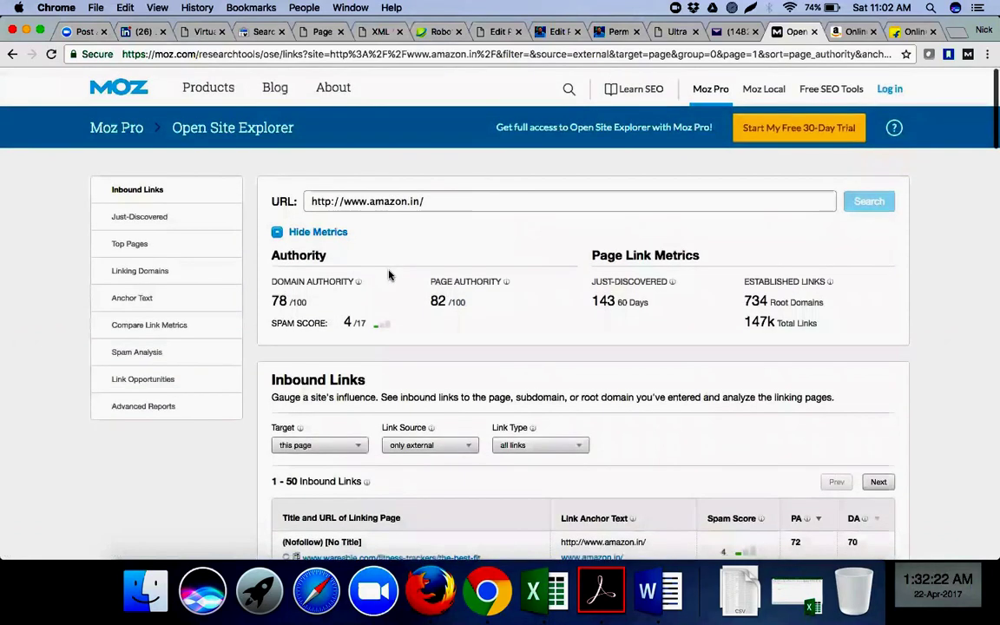
{"action": "scroll", "coordinate": [390, 275], "scroll_direction": "down", "scroll_amount": 2}
{"action": "scroll", "coordinate": [389, 275], "scroll_direction": "down", "scroll_amount": 12}
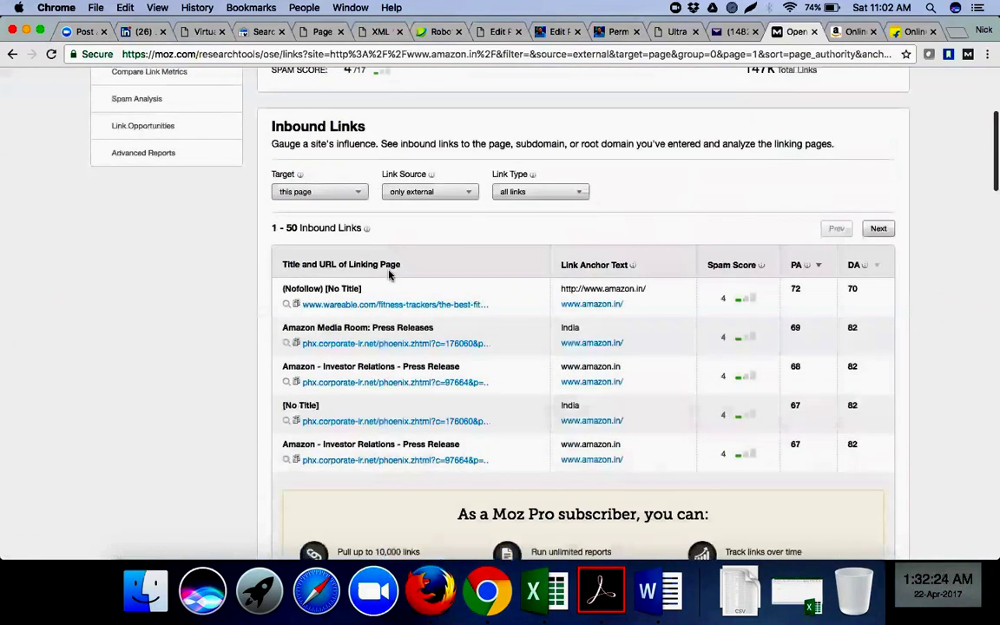
{"action": "scroll", "coordinate": [389, 276], "scroll_direction": "down", "scroll_amount": 4}
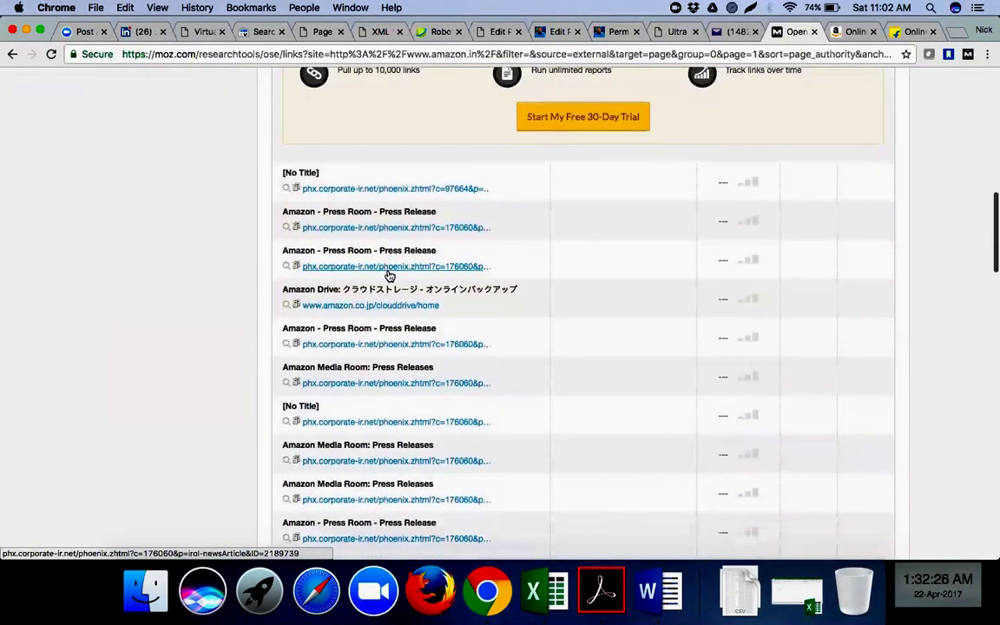
{"action": "scroll", "coordinate": [389, 276], "scroll_direction": "up", "scroll_amount": 5}
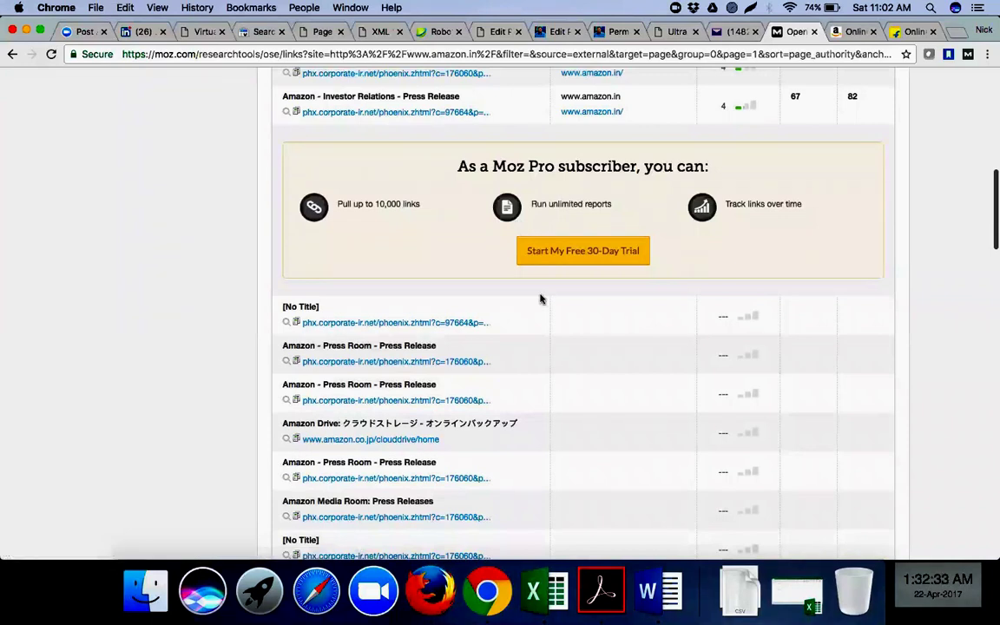
{"action": "scroll", "coordinate": [540, 298], "scroll_direction": "down", "scroll_amount": 5}
{"action": "scroll", "coordinate": [540, 297], "scroll_direction": "down", "scroll_amount": 6}
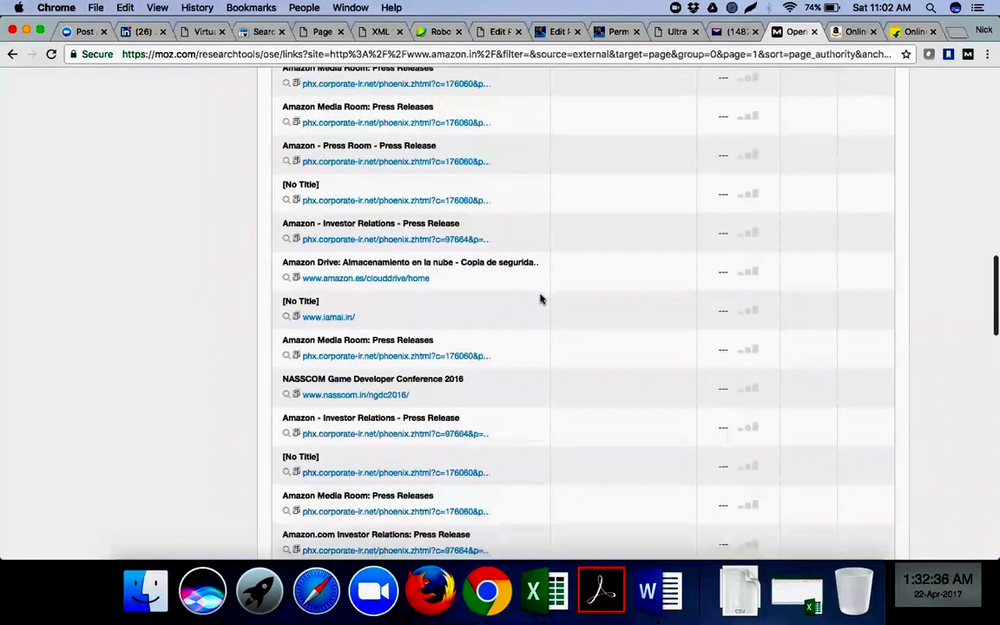
{"action": "scroll", "coordinate": [540, 298], "scroll_direction": "down", "scroll_amount": 2}
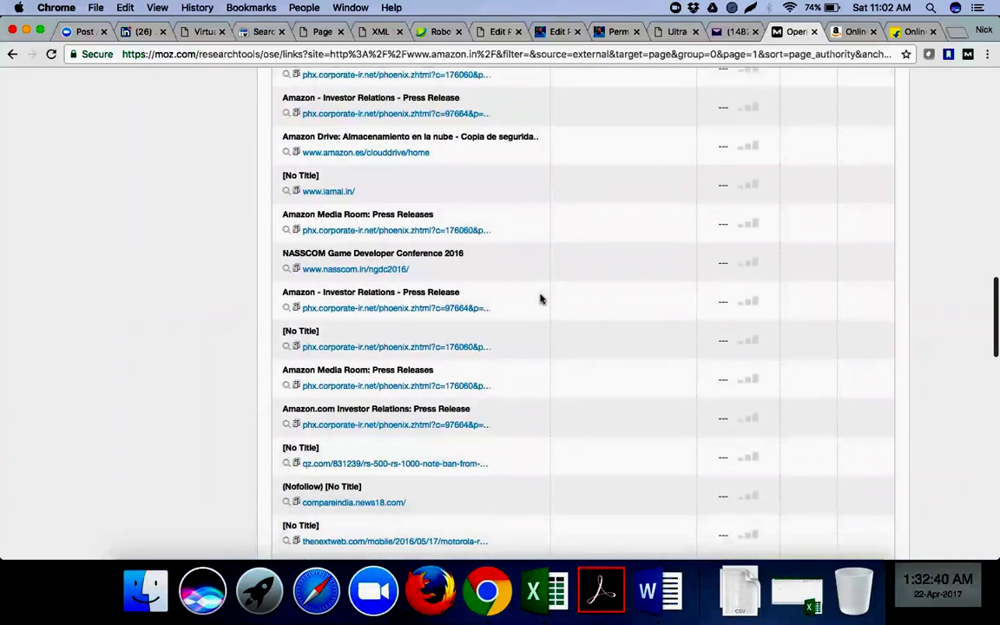
- Open the NASSCOM conference, iamai.in, Techmeme p6 and PCWorld linking pages in new tabs
{"action": "right_click", "coordinate": [376, 273]}
{"action": "left_click", "coordinate": [422, 277]}
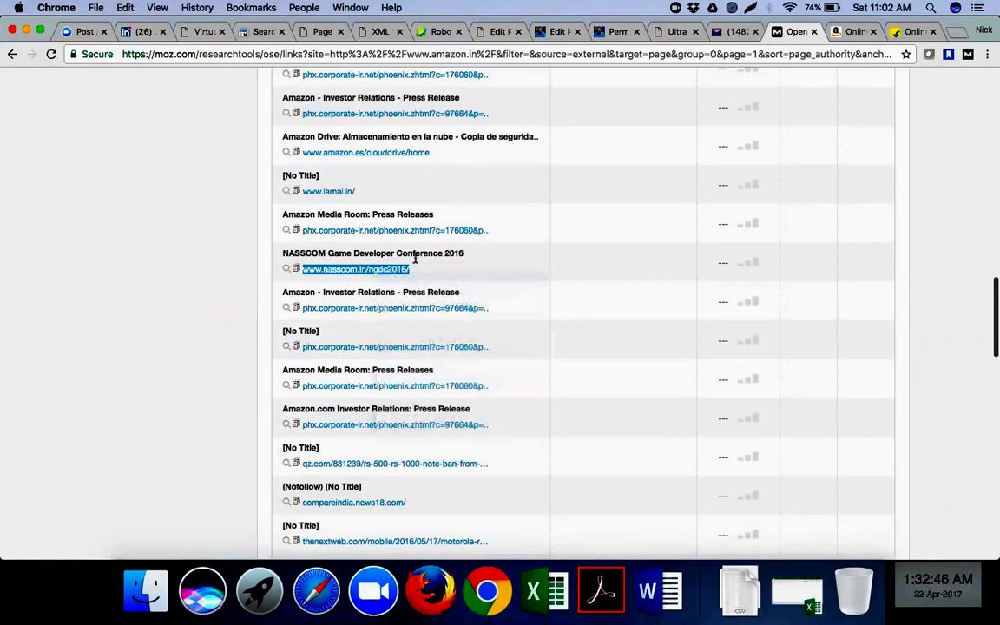
{"action": "right_click", "coordinate": [339, 191]}
{"action": "left_click", "coordinate": [360, 197]}
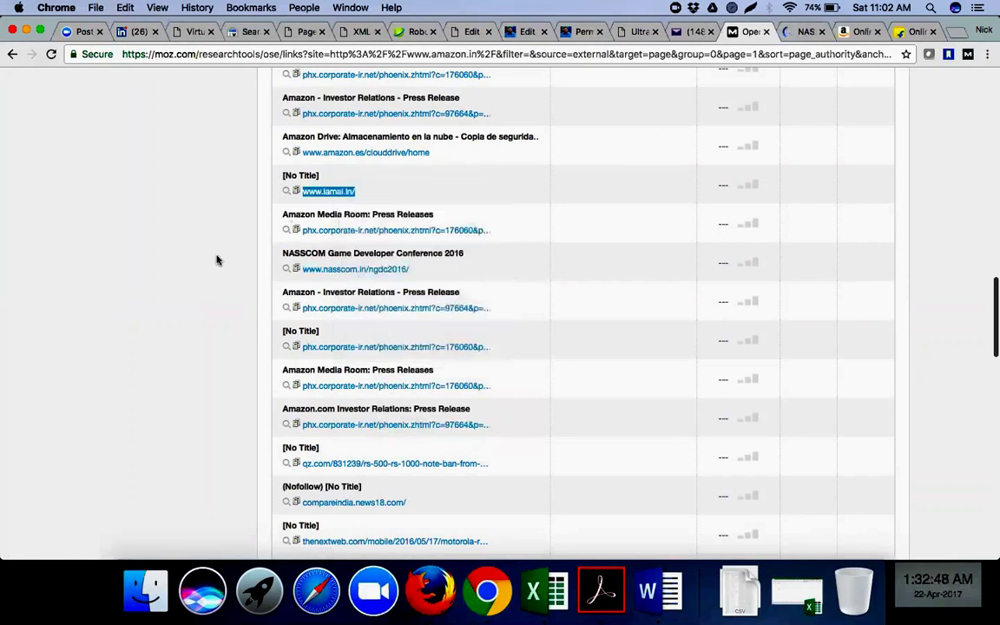
{"action": "scroll", "coordinate": [200, 279], "scroll_direction": "down", "scroll_amount": 5}
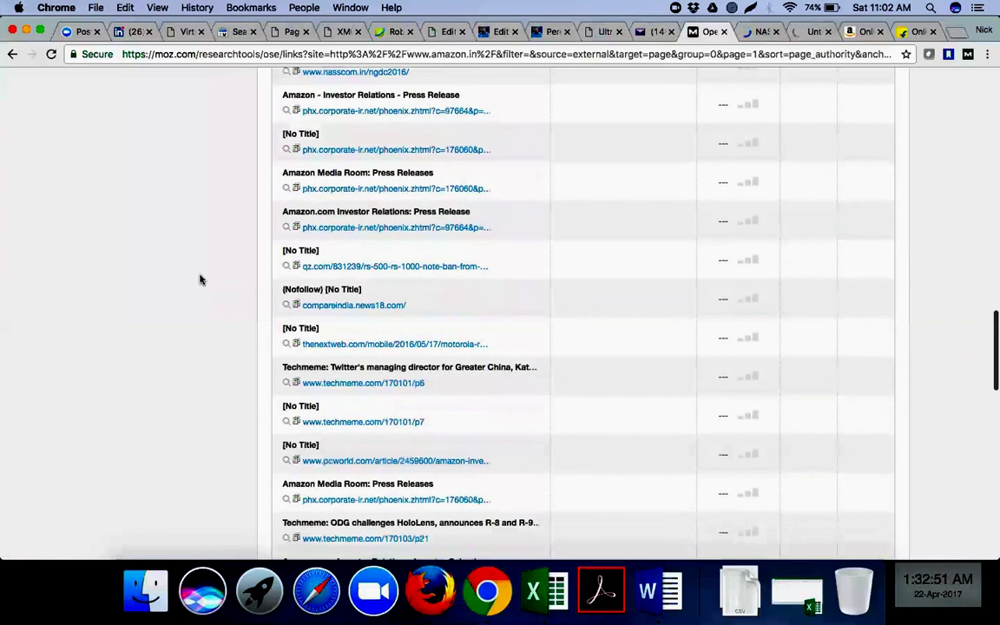
{"action": "right_click", "coordinate": [315, 384]}
{"action": "left_click", "coordinate": [348, 394]}
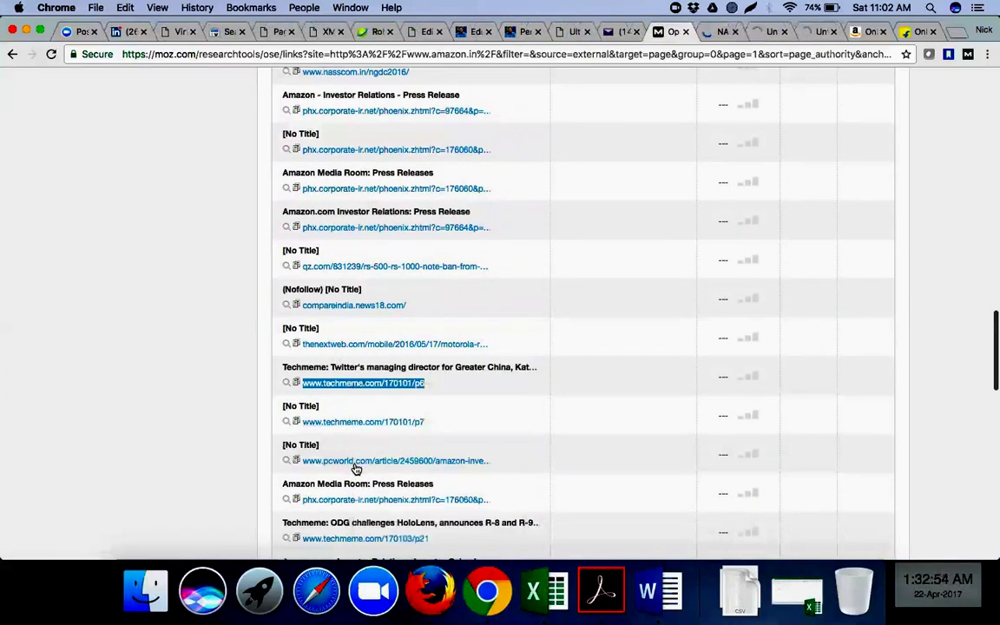
{"action": "right_click", "coordinate": [356, 469]}
{"action": "left_click", "coordinate": [408, 395]}
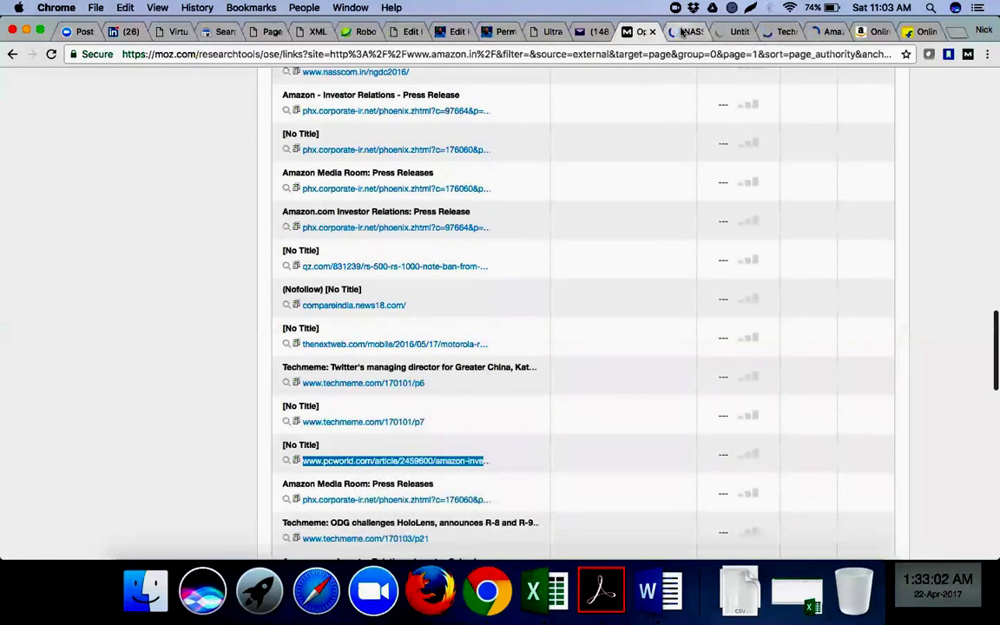
- Send the drafted Training Docs email with its .docx attachment, then view the NASSCOM page
{"action": "left_click", "coordinate": [596, 32]}
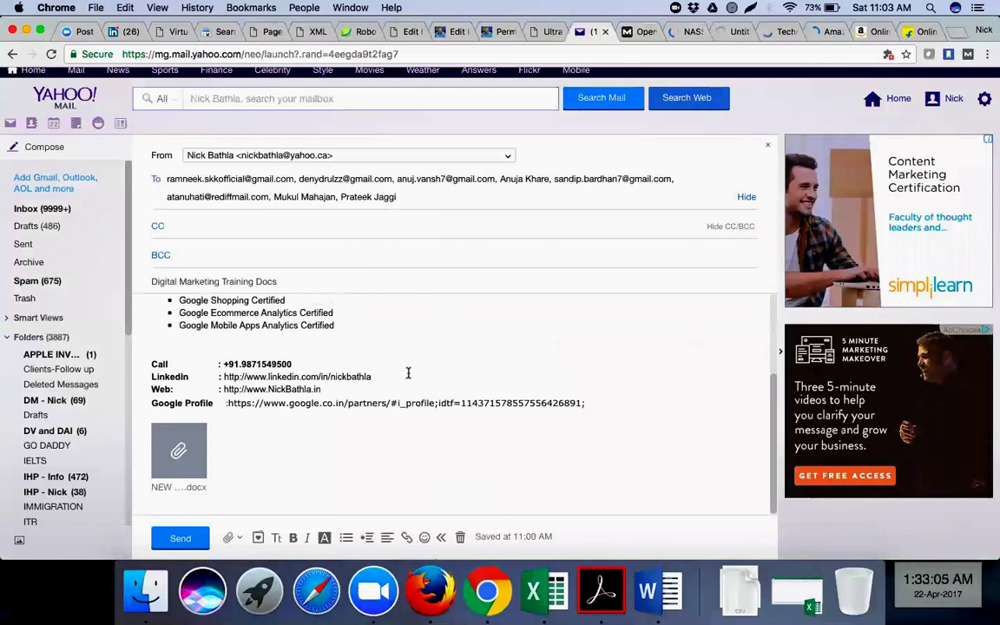
{"action": "scroll", "coordinate": [382, 382], "scroll_direction": "up", "scroll_amount": 3}
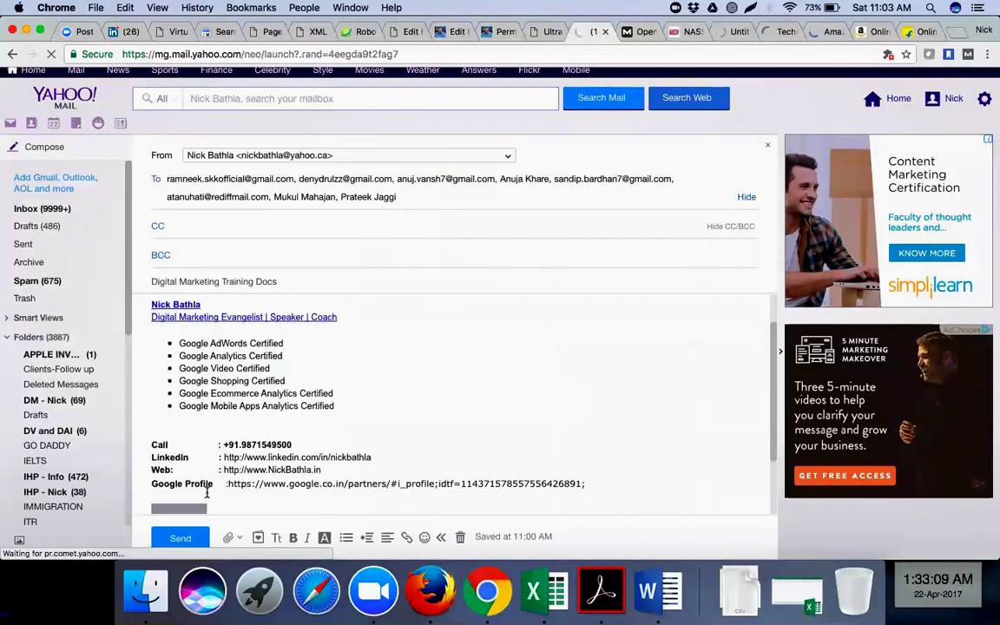
{"action": "scroll", "coordinate": [206, 486], "scroll_direction": "down", "scroll_amount": 3}
{"action": "left_click", "coordinate": [182, 539]}
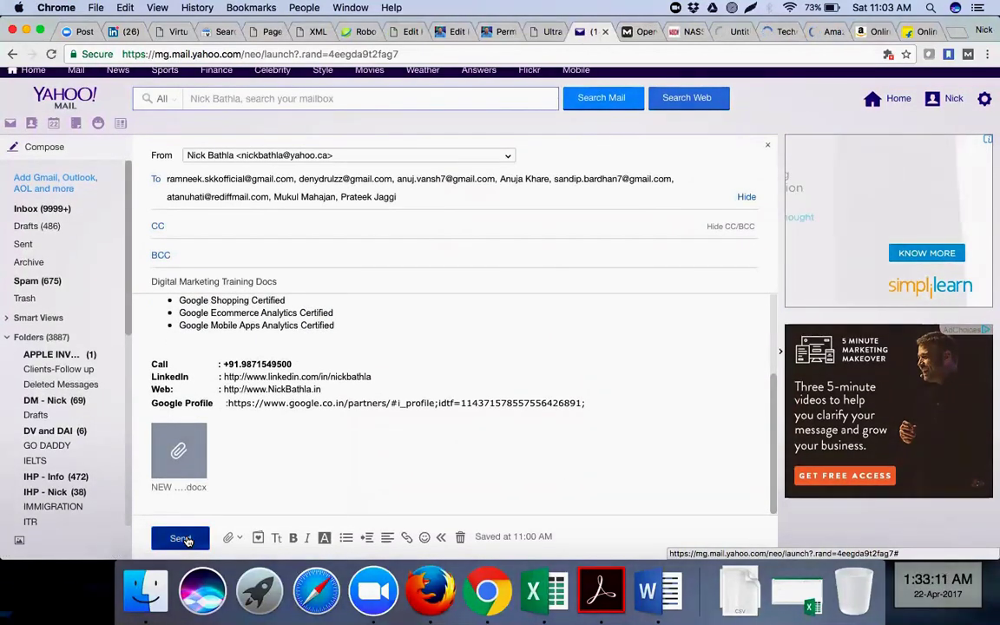
{"action": "left_click", "coordinate": [182, 538]}
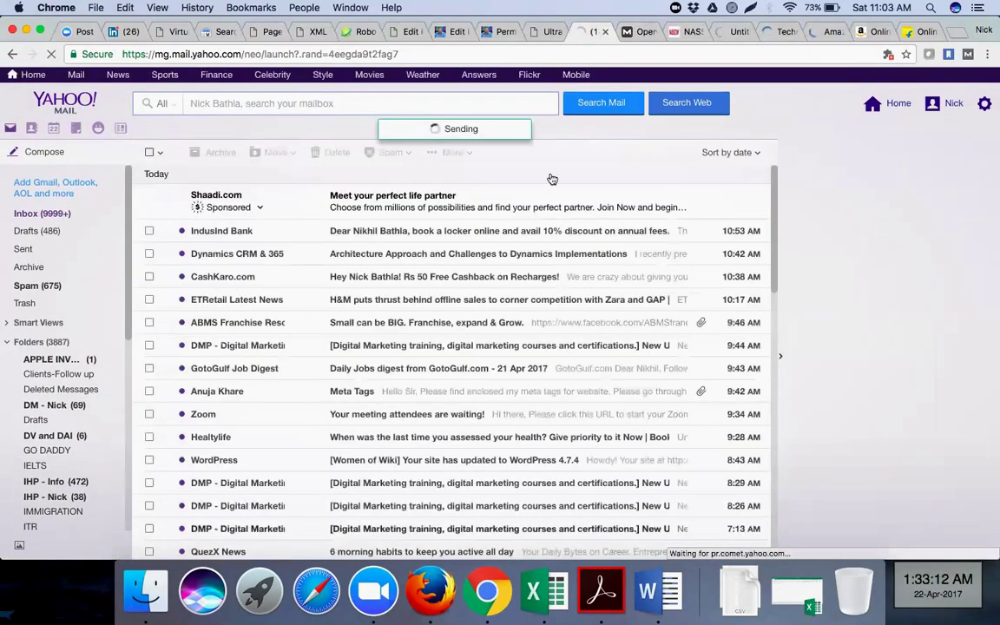
{"action": "left_click", "coordinate": [683, 33]}
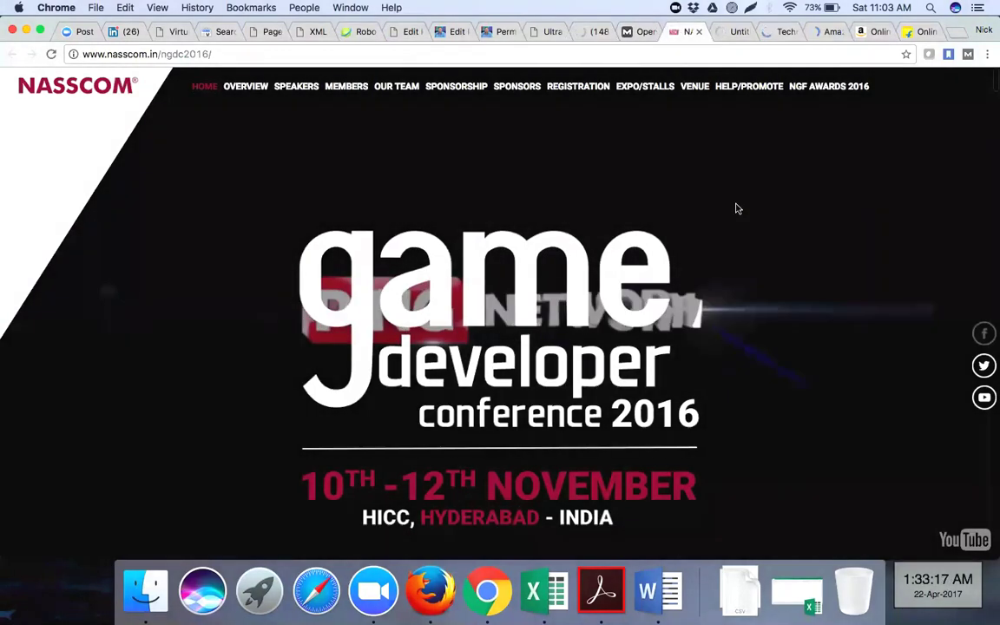
{"action": "scroll", "coordinate": [737, 208], "scroll_direction": "down", "scroll_amount": 3}
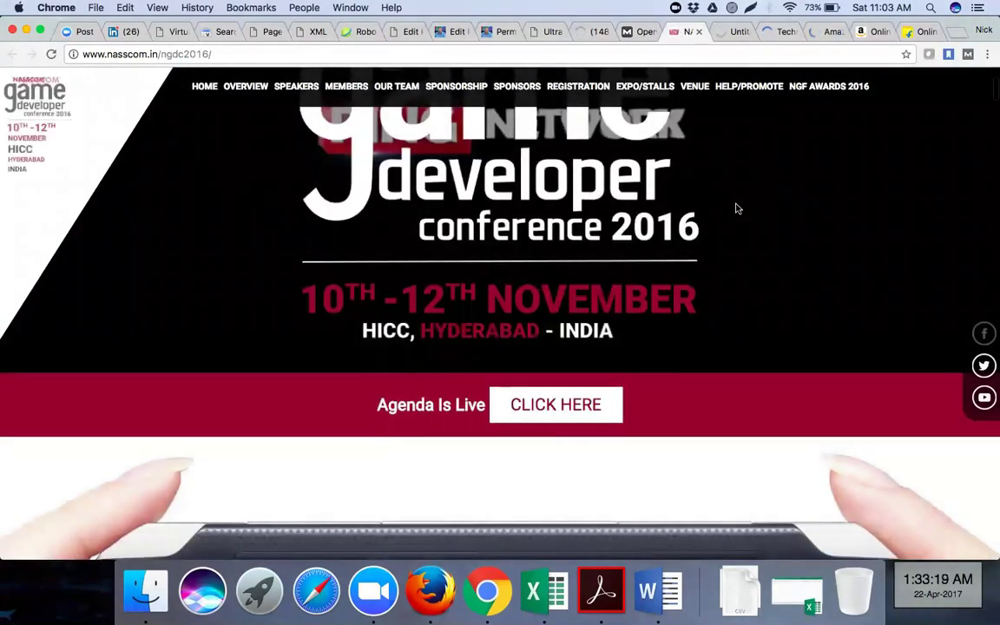
{"action": "scroll", "coordinate": [736, 209], "scroll_direction": "down", "scroll_amount": 4}
{"action": "scroll", "coordinate": [736, 208], "scroll_direction": "down", "scroll_amount": 4}
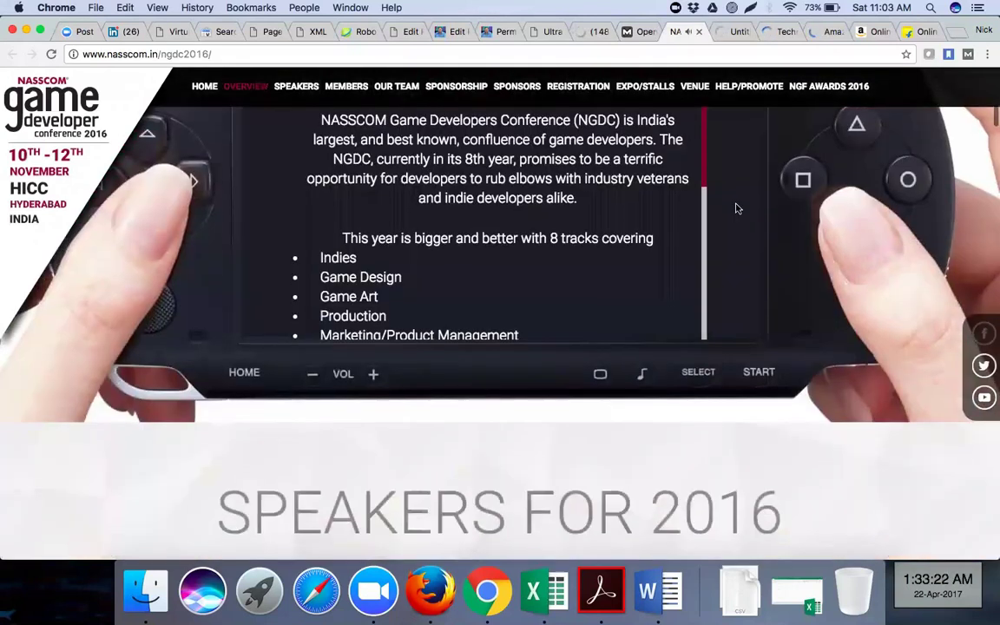
{"action": "scroll", "coordinate": [736, 206], "scroll_direction": "down", "scroll_amount": 15}
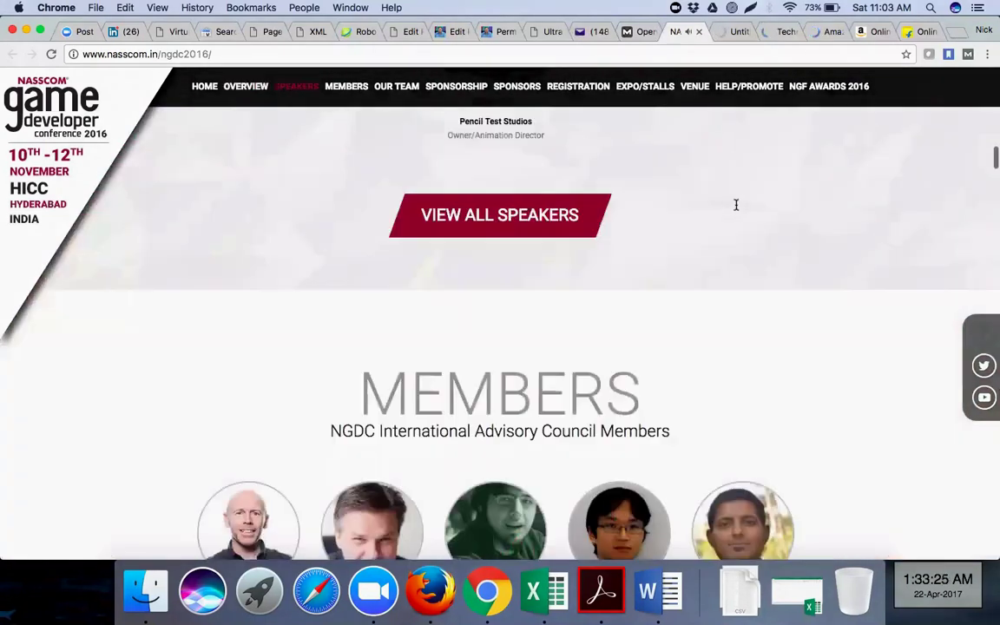
{"action": "scroll", "coordinate": [736, 206], "scroll_direction": "down", "scroll_amount": 2}
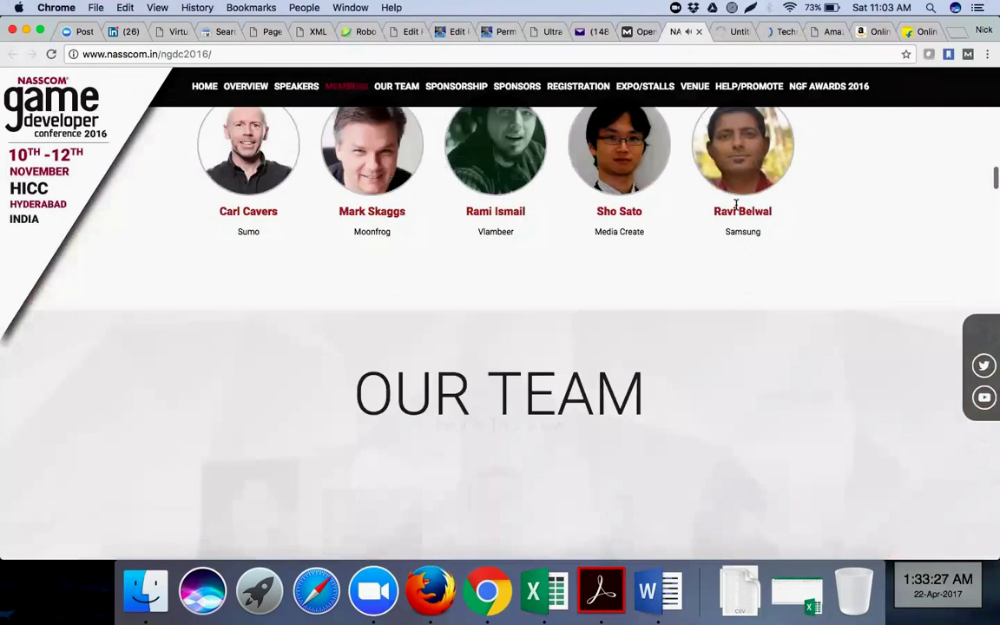
{"action": "scroll", "coordinate": [737, 206], "scroll_direction": "down", "scroll_amount": 2}
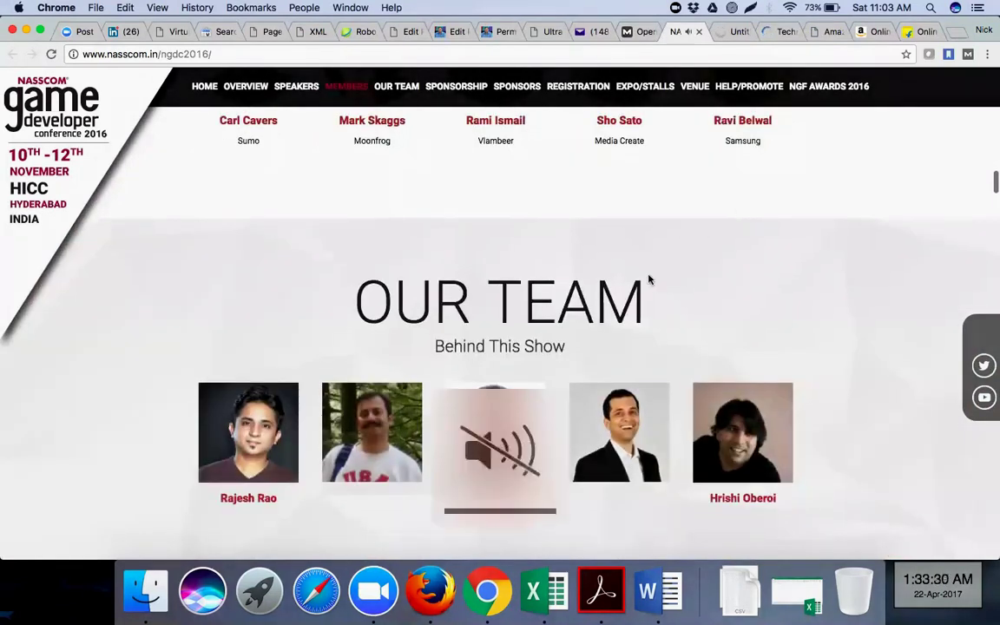
{"action": "scroll", "coordinate": [648, 278], "scroll_direction": "down", "scroll_amount": 2}
{"action": "scroll", "coordinate": [650, 278], "scroll_direction": "down", "scroll_amount": 10}
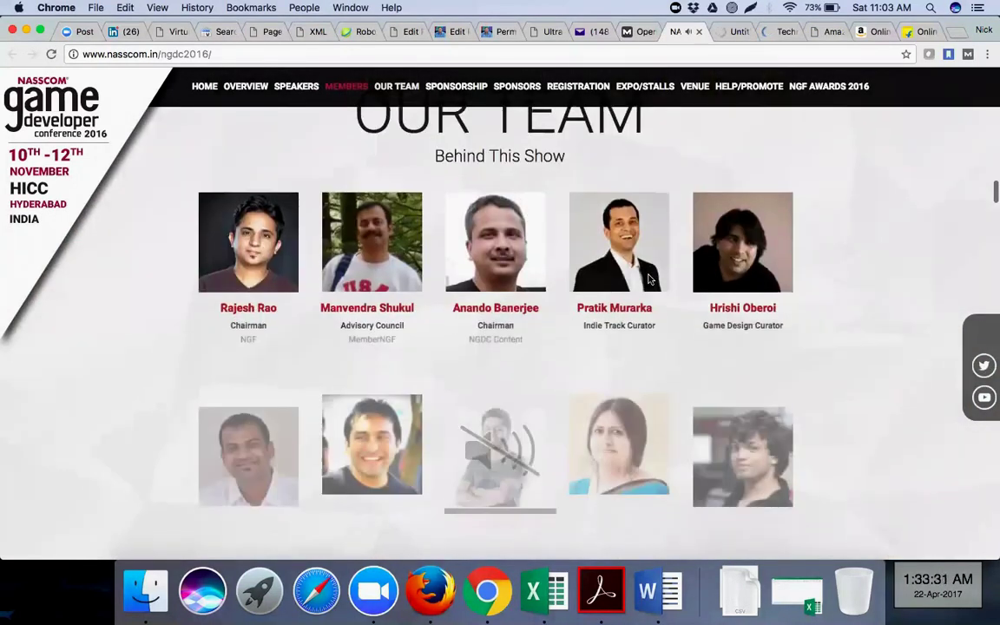
{"action": "scroll", "coordinate": [577, 303], "scroll_direction": "down", "scroll_amount": 4}
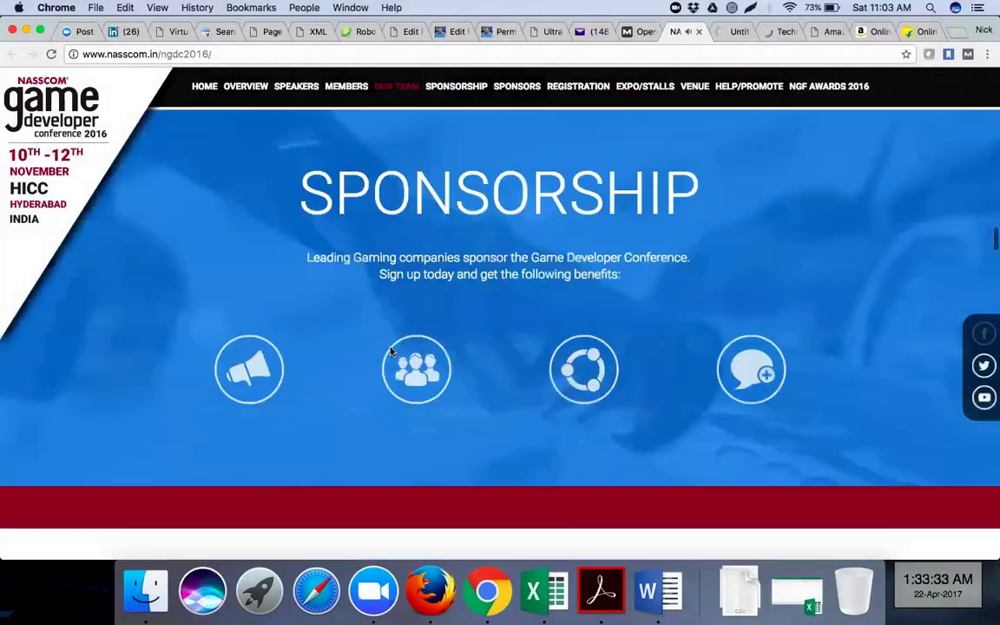
{"action": "scroll", "coordinate": [411, 444], "scroll_direction": "down", "scroll_amount": 1}
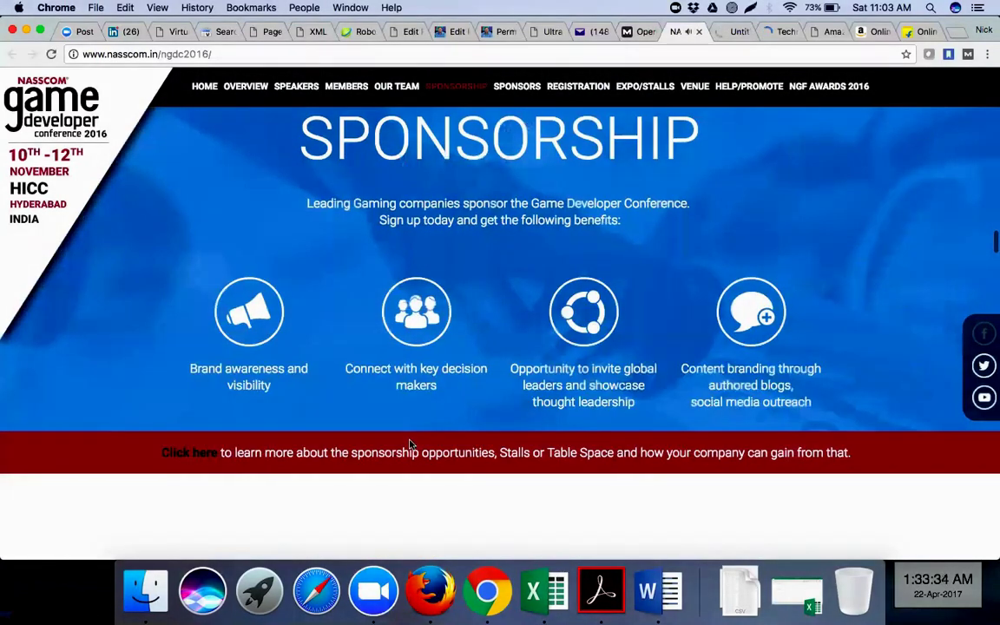
{"action": "scroll", "coordinate": [412, 445], "scroll_direction": "down", "scroll_amount": 10}
{"action": "scroll", "coordinate": [411, 444], "scroll_direction": "down", "scroll_amount": 10}
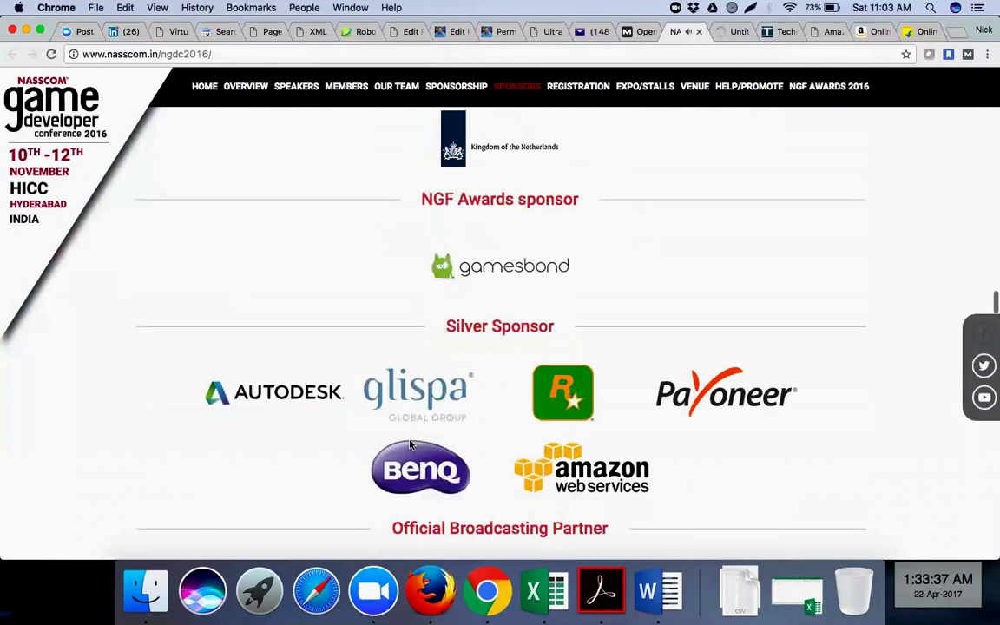
{"action": "scroll", "coordinate": [411, 445], "scroll_direction": "down", "scroll_amount": 8}
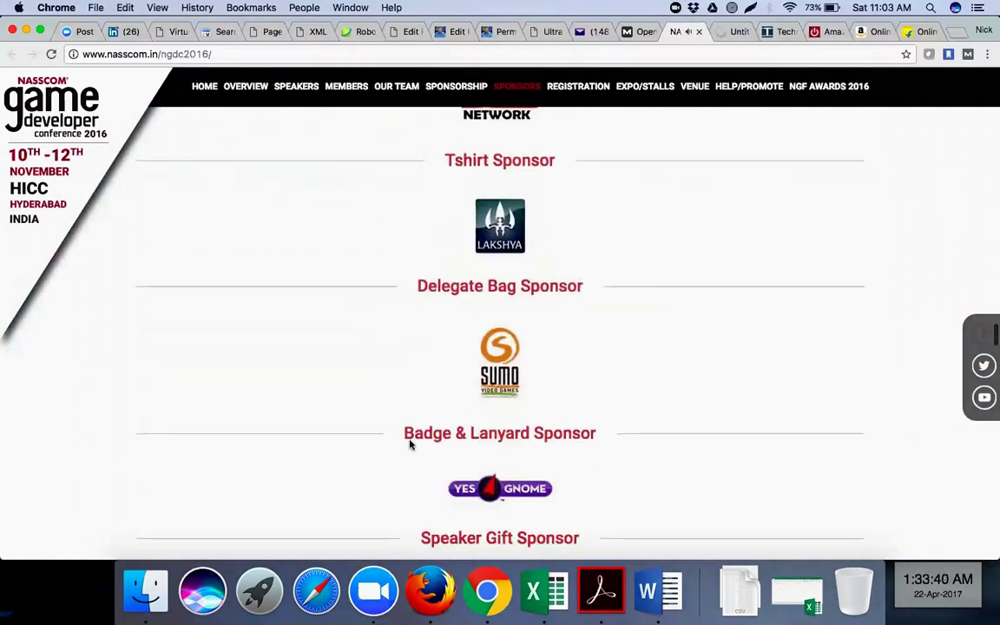
{"action": "scroll", "coordinate": [411, 445], "scroll_direction": "down", "scroll_amount": 6}
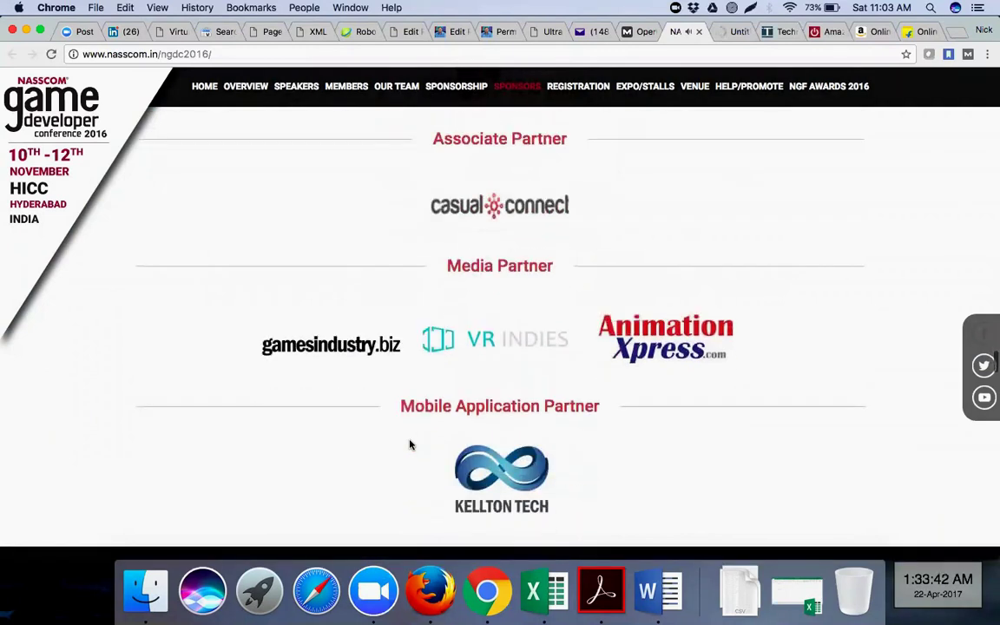
{"action": "scroll", "coordinate": [411, 445], "scroll_direction": "down", "scroll_amount": 10}
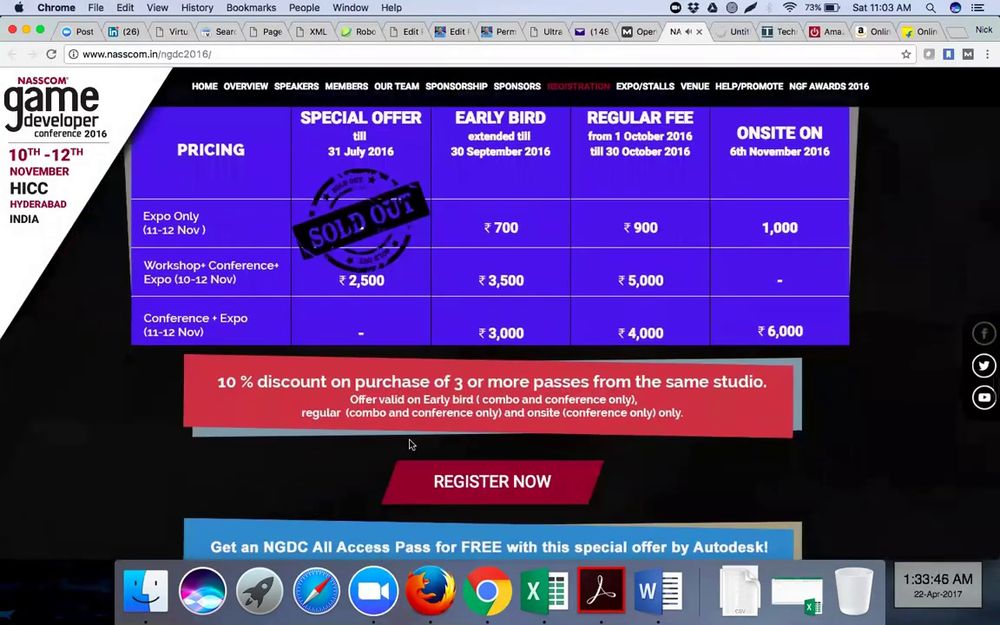
{"action": "scroll", "coordinate": [411, 445], "scroll_direction": "down", "scroll_amount": 3}
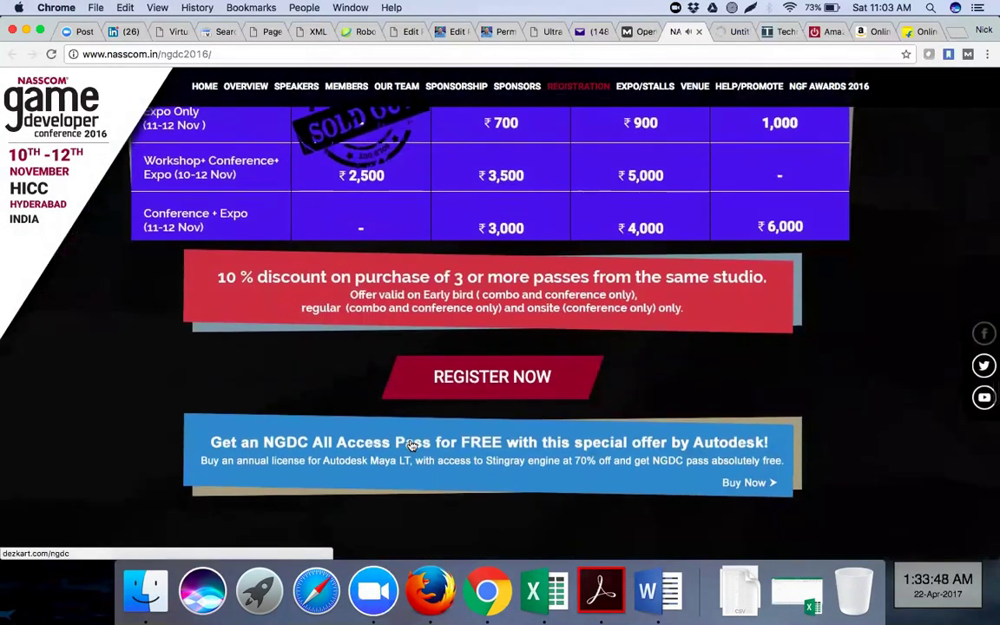
{"action": "scroll", "coordinate": [411, 445], "scroll_direction": "down", "scroll_amount": 3}
{"action": "scroll", "coordinate": [412, 445], "scroll_direction": "down", "scroll_amount": 2}
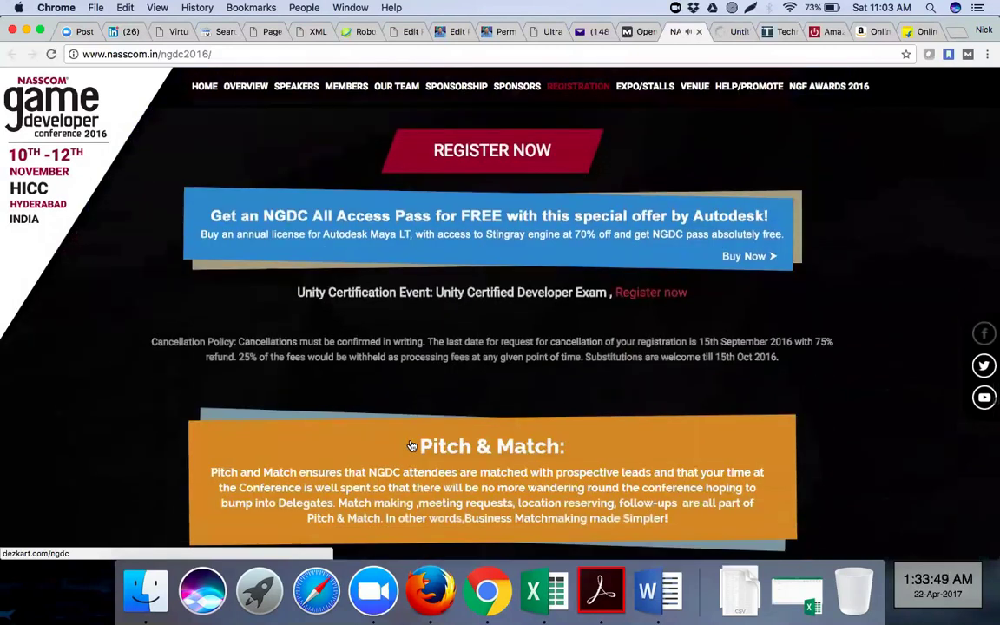
{"action": "scroll", "coordinate": [412, 445], "scroll_direction": "down", "scroll_amount": 8}
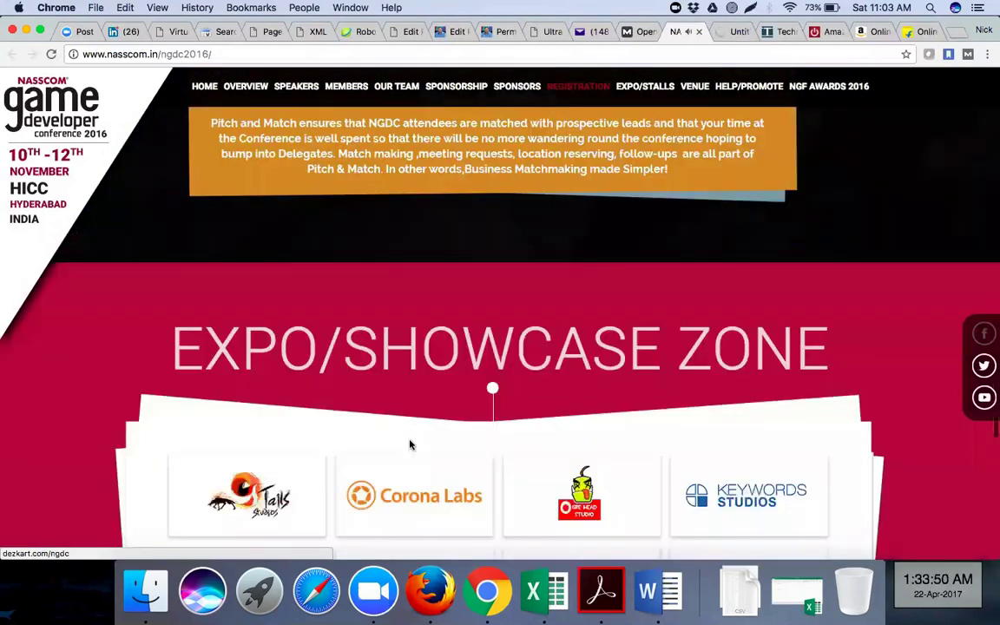
{"action": "scroll", "coordinate": [410, 444], "scroll_direction": "down", "scroll_amount": 5}
{"action": "scroll", "coordinate": [411, 444], "scroll_direction": "down", "scroll_amount": 5}
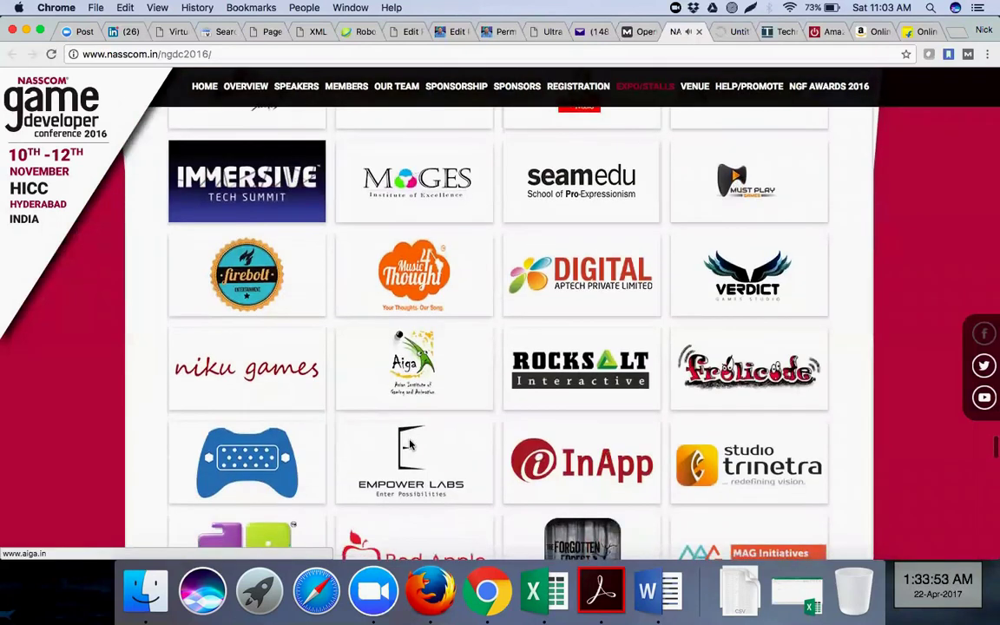
{"action": "scroll", "coordinate": [411, 444], "scroll_direction": "down", "scroll_amount": 4}
{"action": "scroll", "coordinate": [411, 445], "scroll_direction": "down", "scroll_amount": 14}
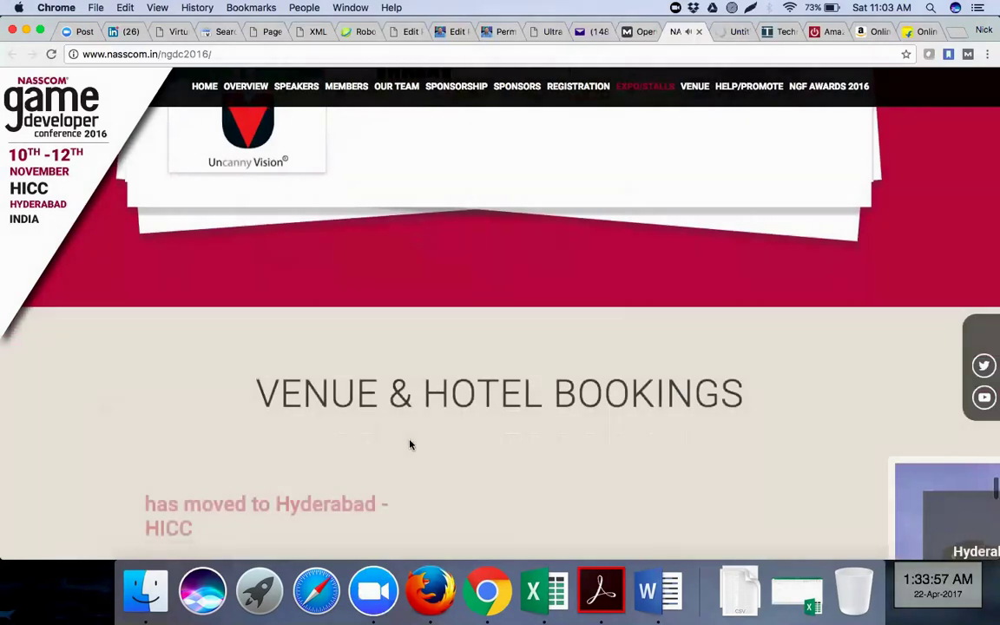
{"action": "scroll", "coordinate": [411, 444], "scroll_direction": "down", "scroll_amount": 8}
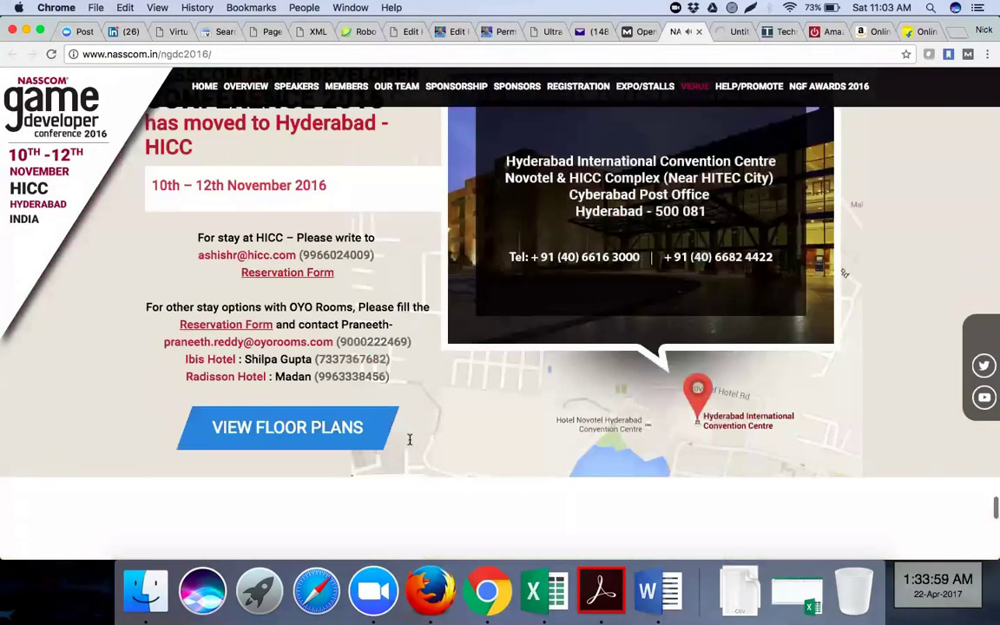
{"action": "scroll", "coordinate": [410, 440], "scroll_direction": "down", "scroll_amount": 3}
{"action": "scroll", "coordinate": [411, 444], "scroll_direction": "down", "scroll_amount": 13}
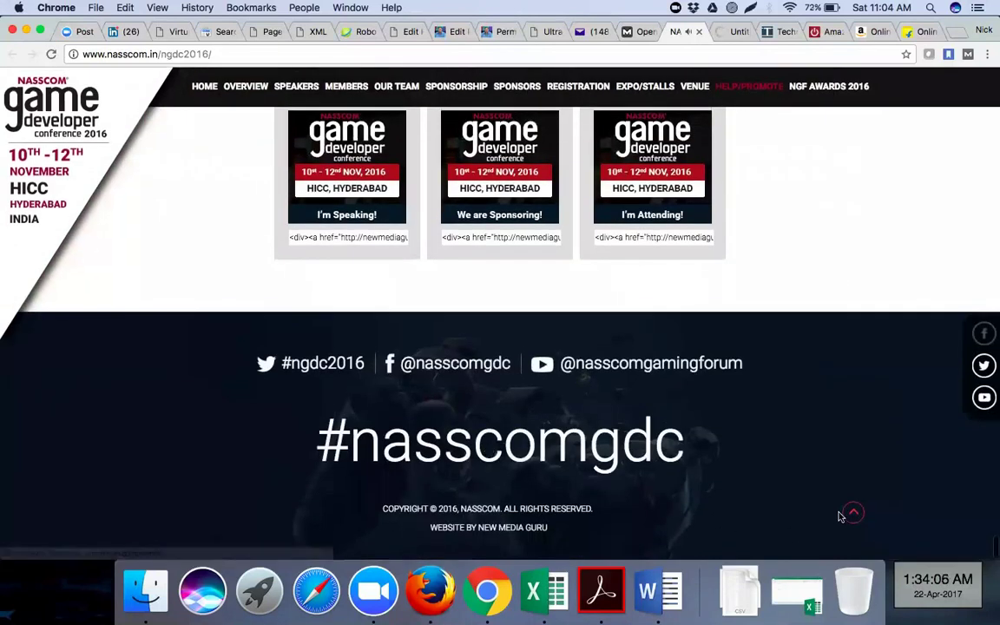
{"action": "scroll", "coordinate": [855, 518], "scroll_direction": "up", "scroll_amount": 15}
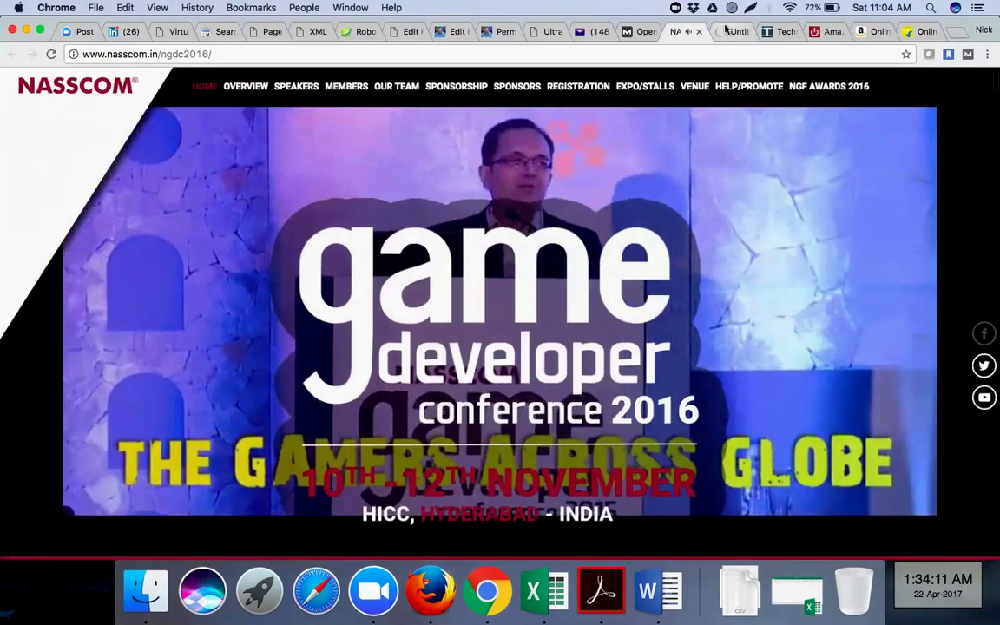
{"action": "left_click", "coordinate": [726, 31]}
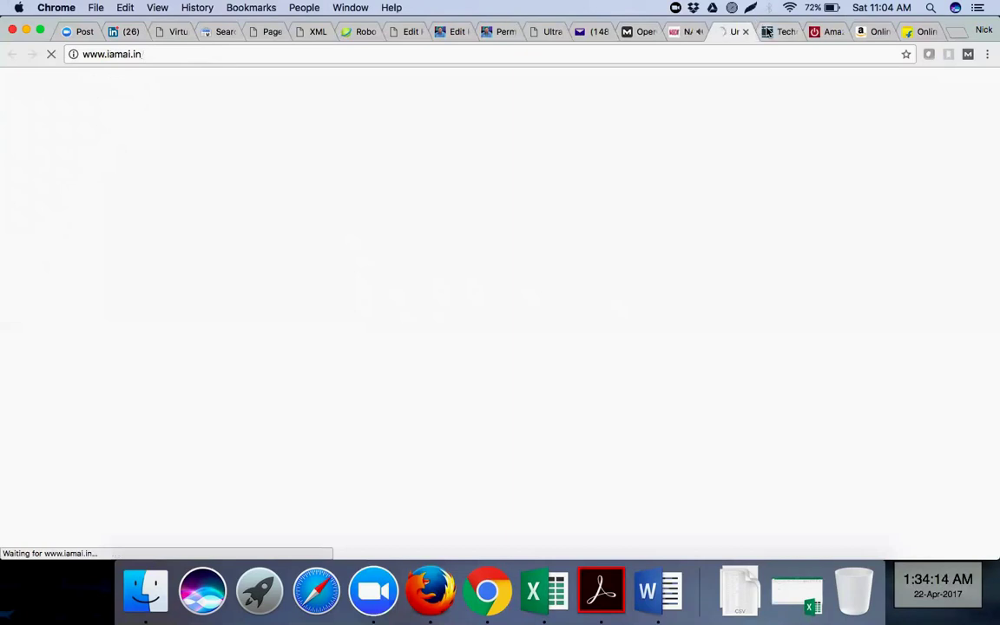
- Show the top of Techmeme's January 3, 2017 archive page, led by Dell's XPS 13 story
{"action": "left_click", "coordinate": [767, 31]}
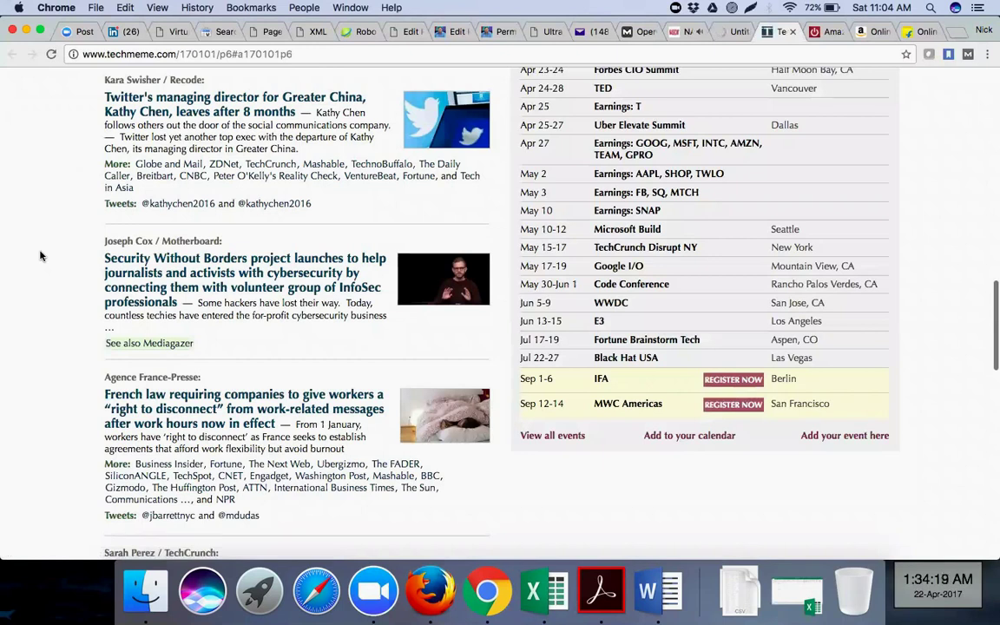
{"action": "scroll", "coordinate": [40, 256], "scroll_direction": "up", "scroll_amount": 2}
{"action": "scroll", "coordinate": [40, 256], "scroll_direction": "up", "scroll_amount": 3}
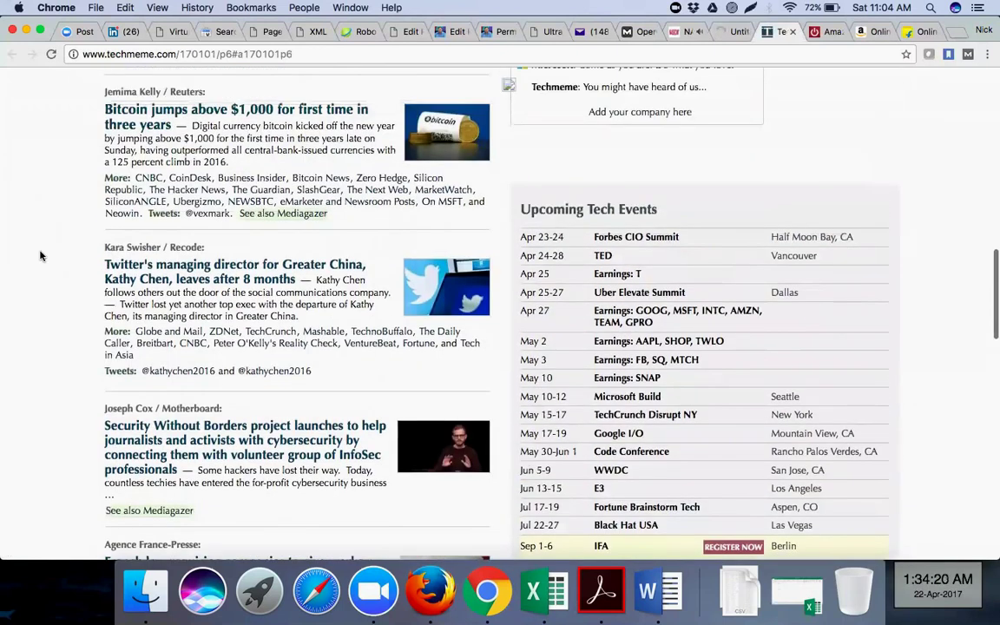
{"action": "scroll", "coordinate": [40, 256], "scroll_direction": "up", "scroll_amount": 4}
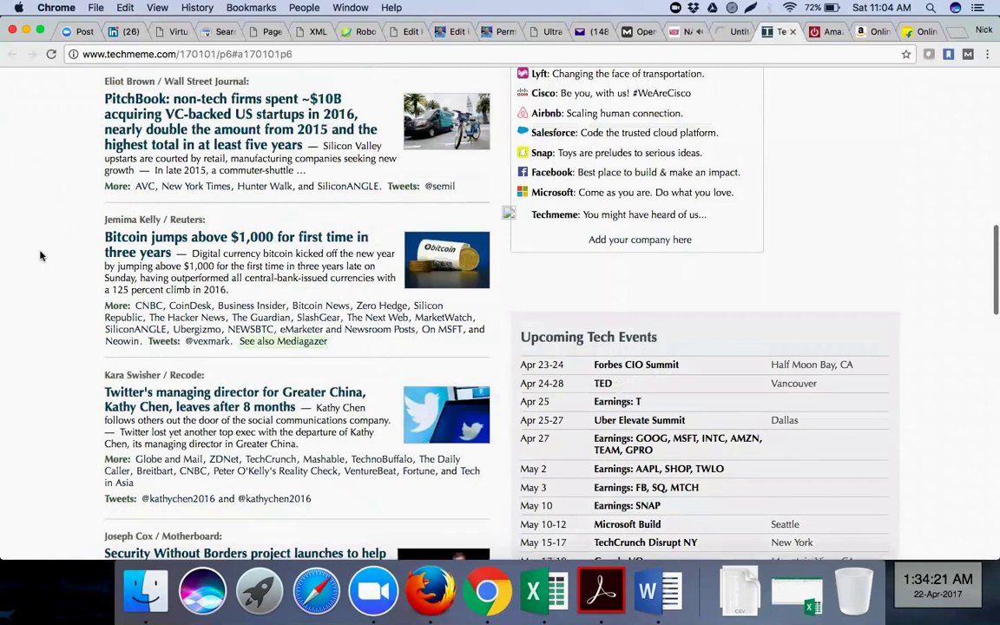
{"action": "scroll", "coordinate": [40, 256], "scroll_direction": "up", "scroll_amount": 15}
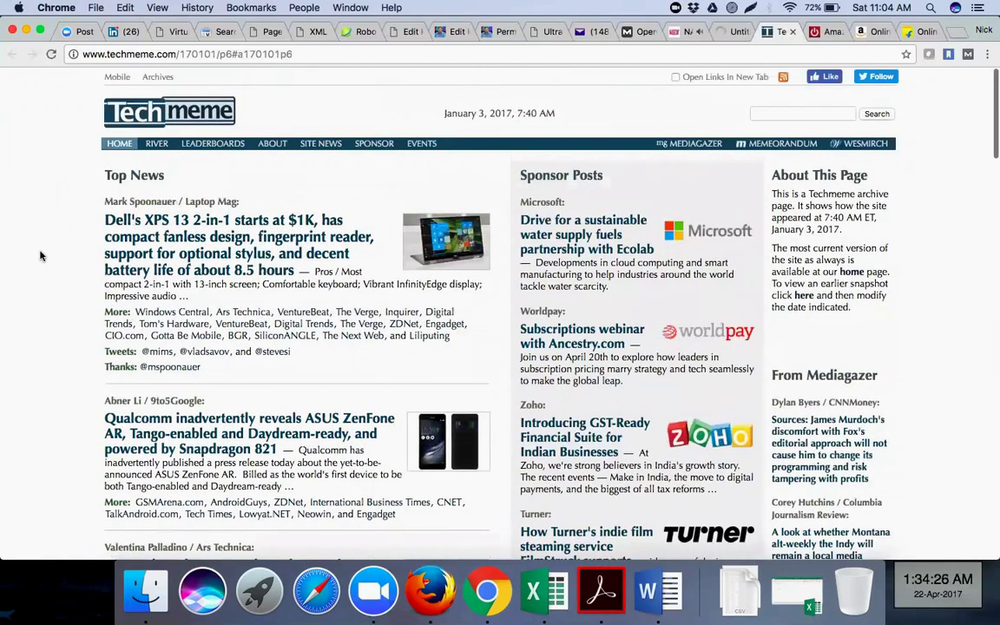
{"action": "key", "text": "super+f"}
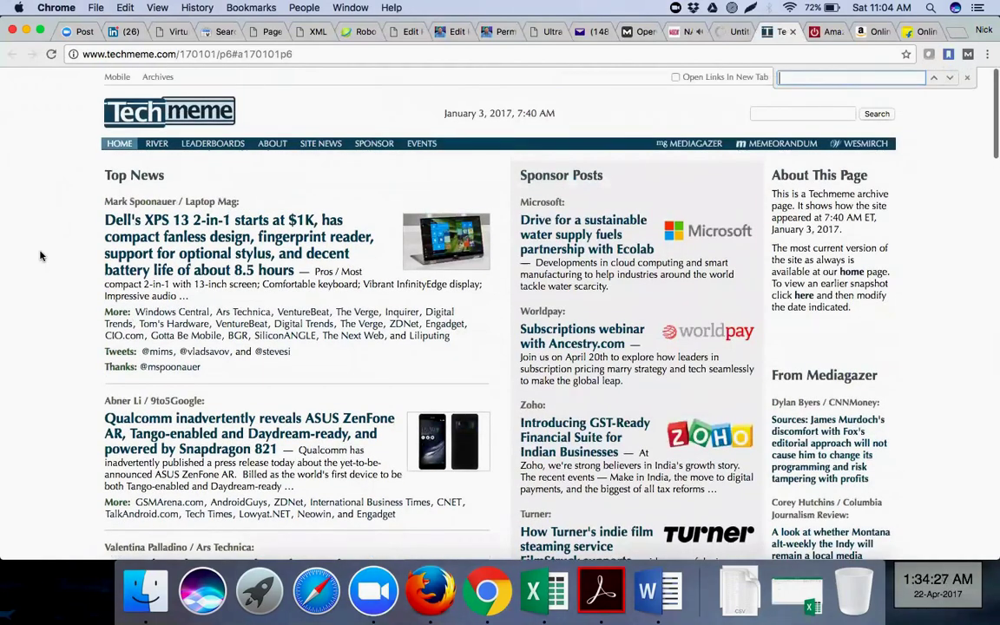
- Find 'amazon' on the archive page (5 matches), read the Nielsen top-apps story, then return to NASSCOM
{"action": "type", "text": "amazon"}
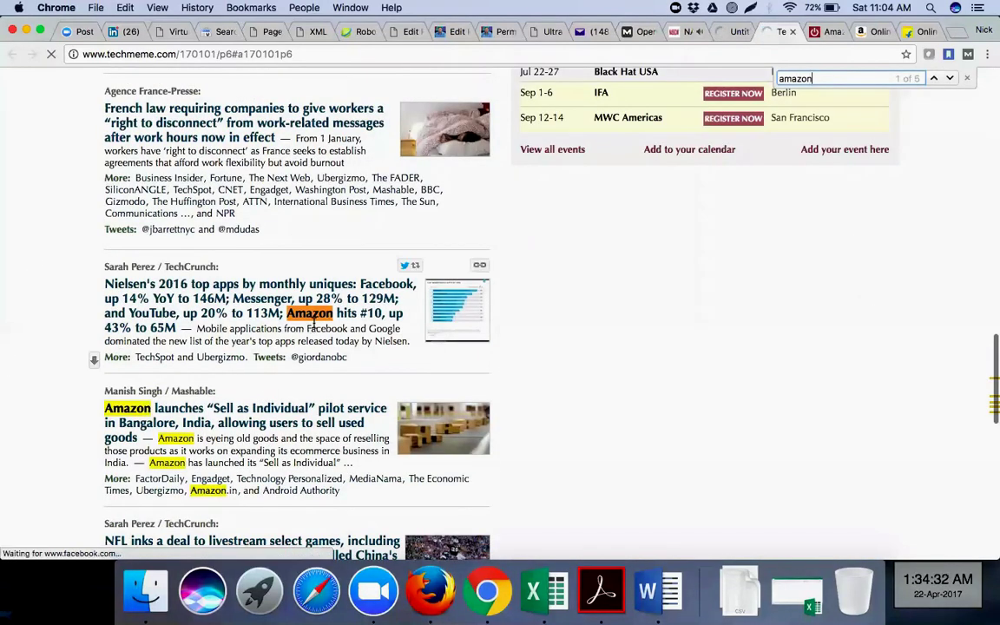
{"action": "left_click", "coordinate": [277, 310]}
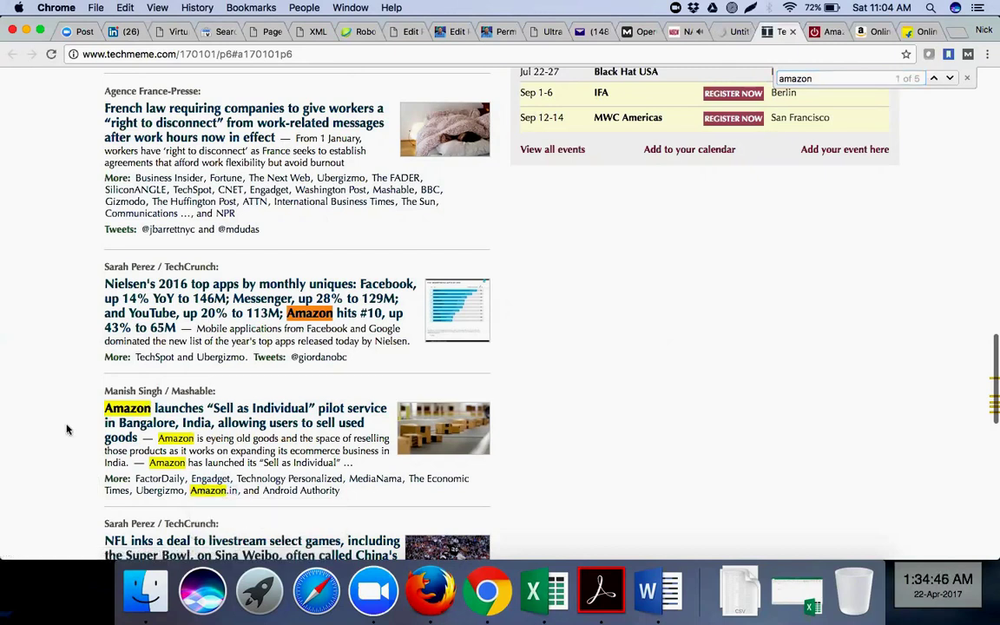
{"action": "scroll", "coordinate": [67, 429], "scroll_direction": "down", "scroll_amount": 2}
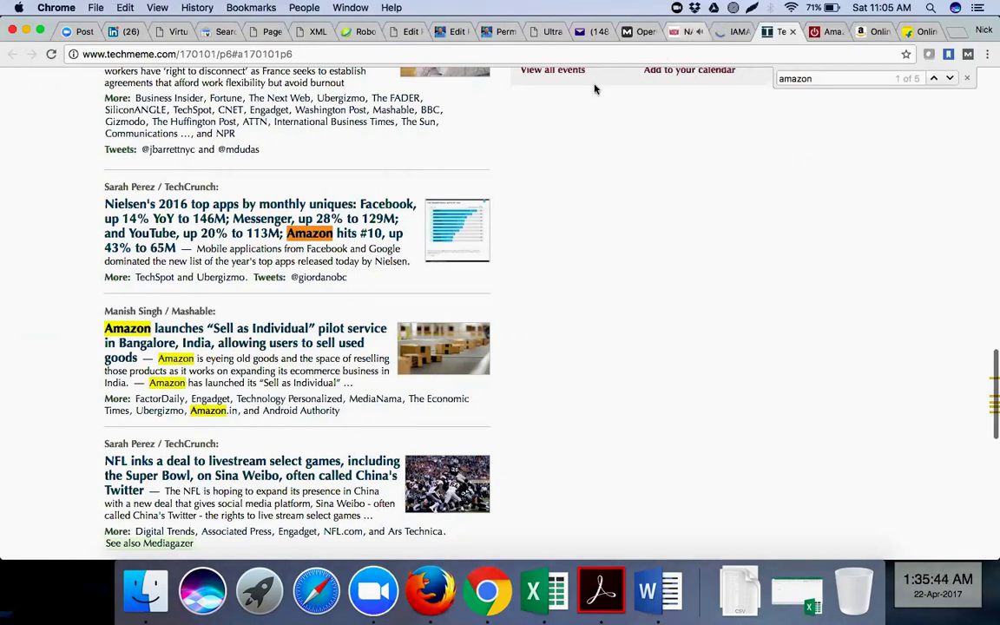
{"action": "key", "text": "ctrl+shift+Tab"}
{"action": "key", "text": "ctrl+shift+Tab"}
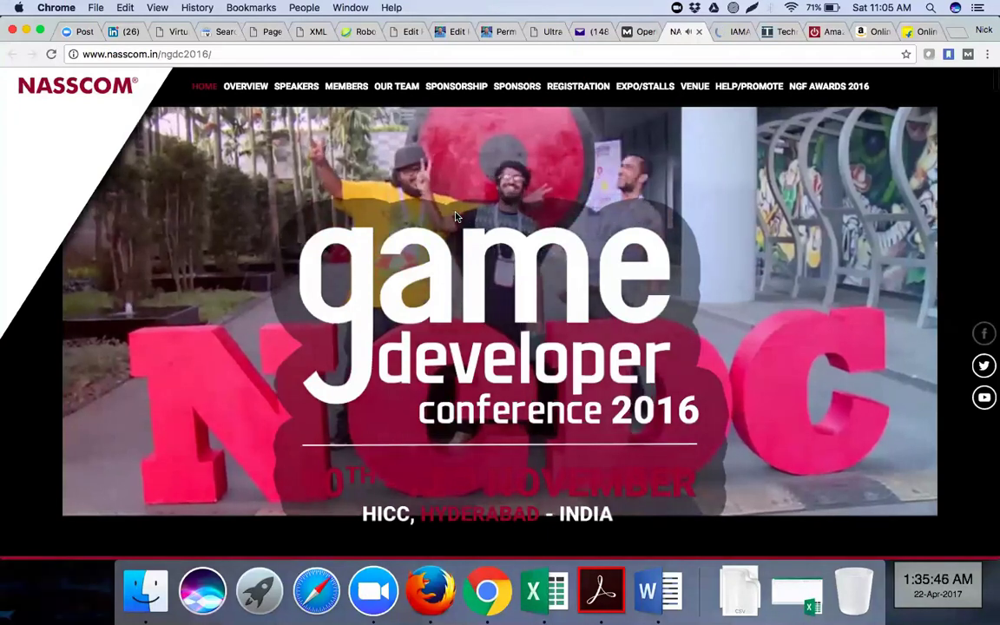
- Scroll through NGDC 2016's Overview, Speakers and Sponsorship sections, then go to the IAMAI homepage
{"action": "scroll", "coordinate": [455, 217], "scroll_direction": "down", "scroll_amount": 1}
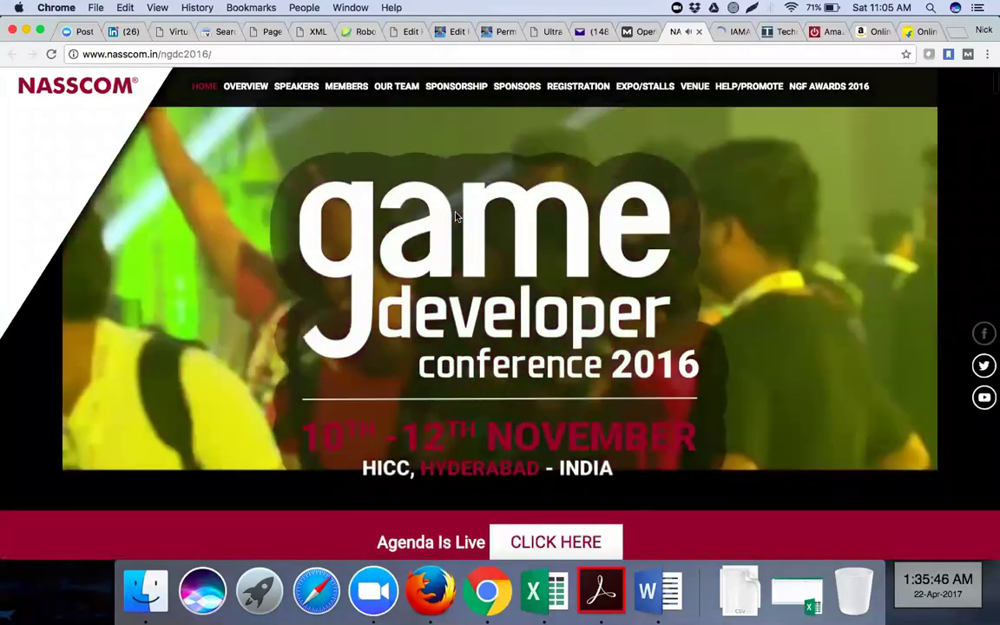
{"action": "scroll", "coordinate": [455, 217], "scroll_direction": "down", "scroll_amount": 5}
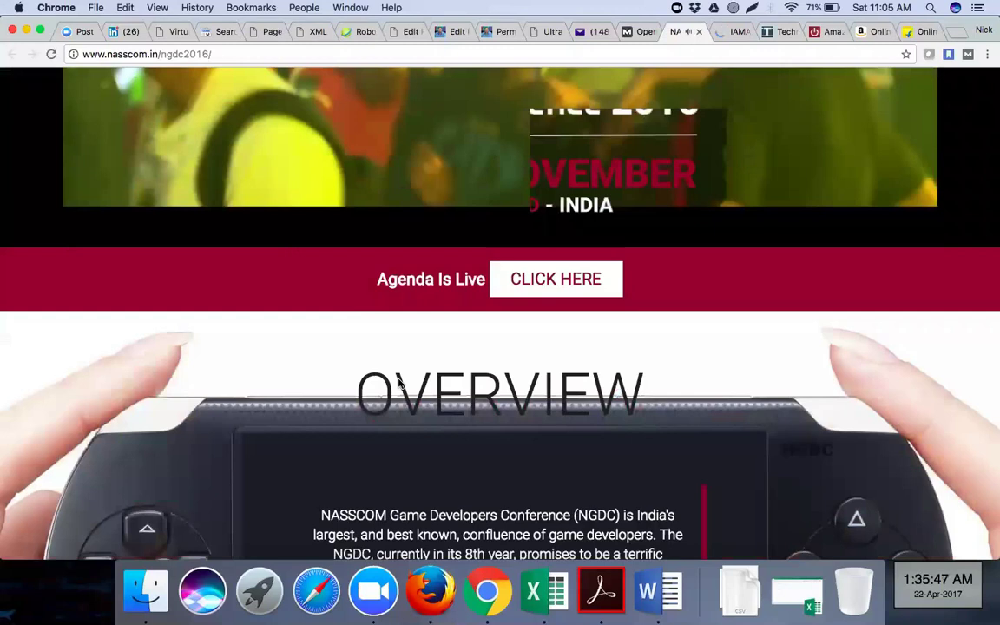
{"action": "scroll", "coordinate": [399, 382], "scroll_direction": "down", "scroll_amount": 10}
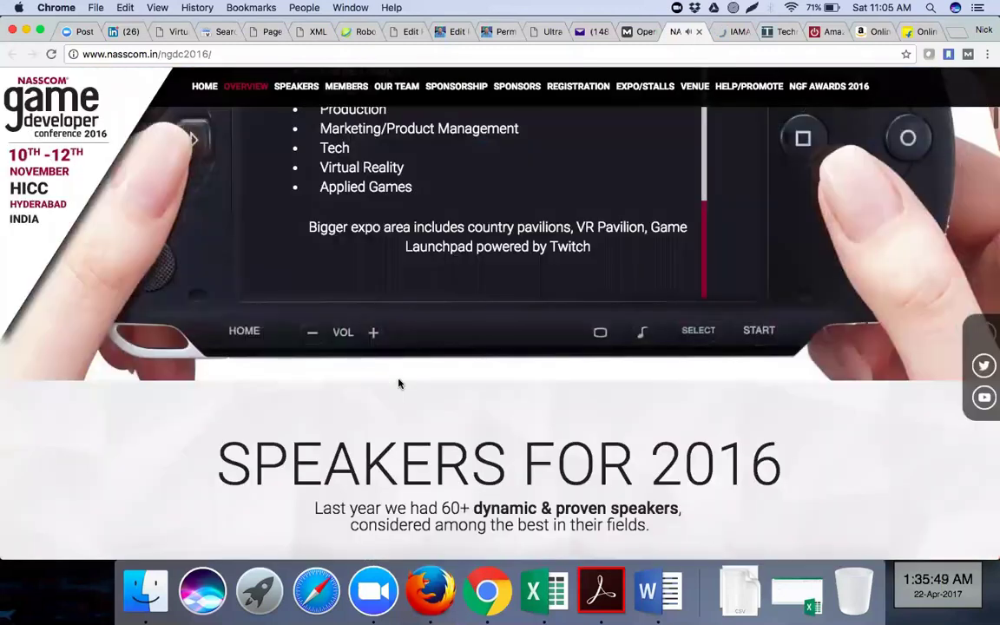
{"action": "scroll", "coordinate": [398, 383], "scroll_direction": "down", "scroll_amount": 15}
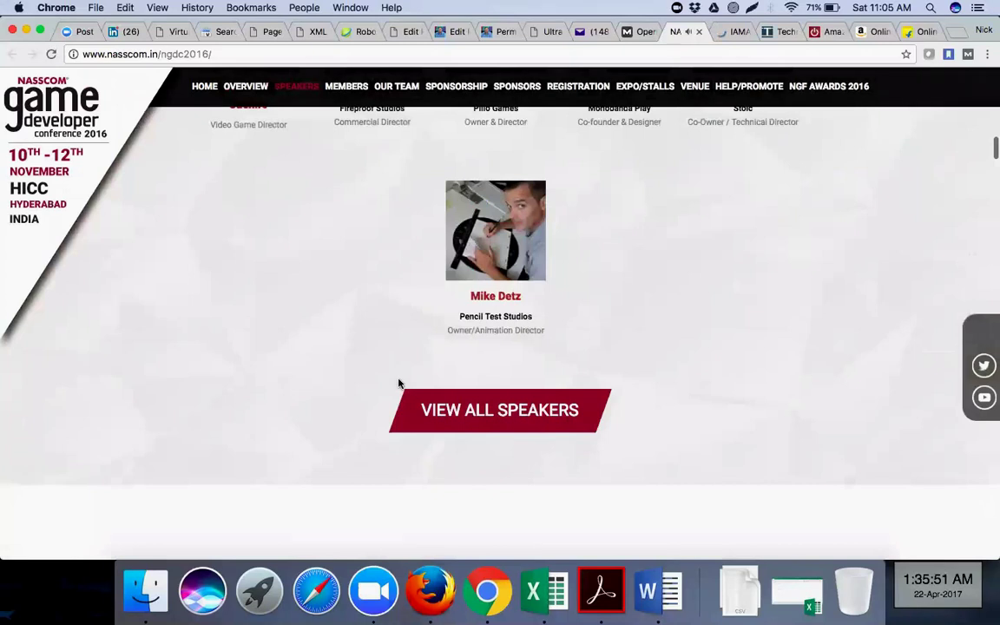
{"action": "scroll", "coordinate": [399, 383], "scroll_direction": "down", "scroll_amount": 10}
{"action": "scroll", "coordinate": [300, 167], "scroll_direction": "down", "scroll_amount": 10}
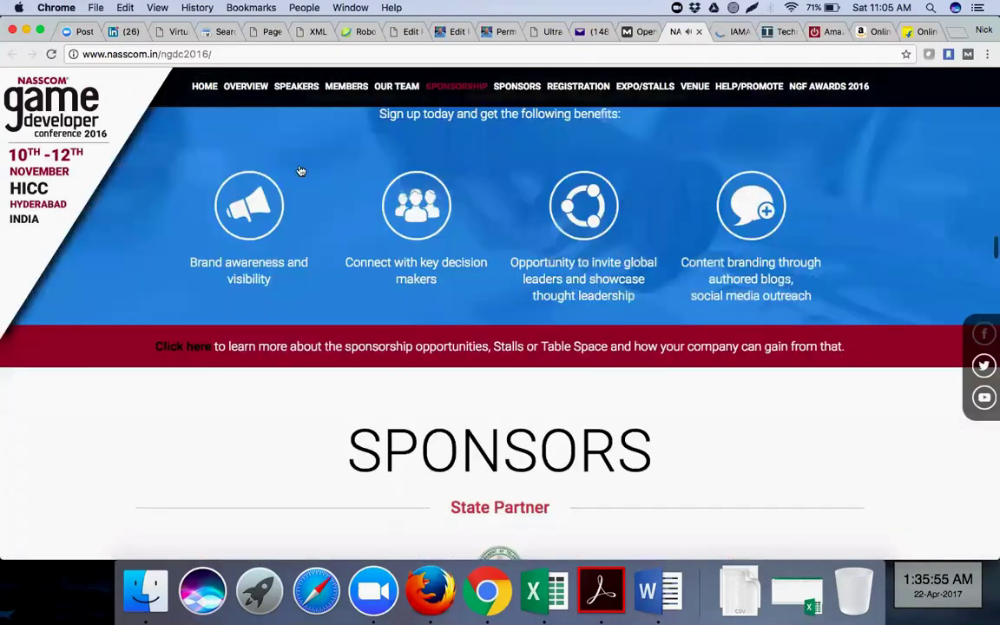
{"action": "key", "text": "ctrl+Tab"}
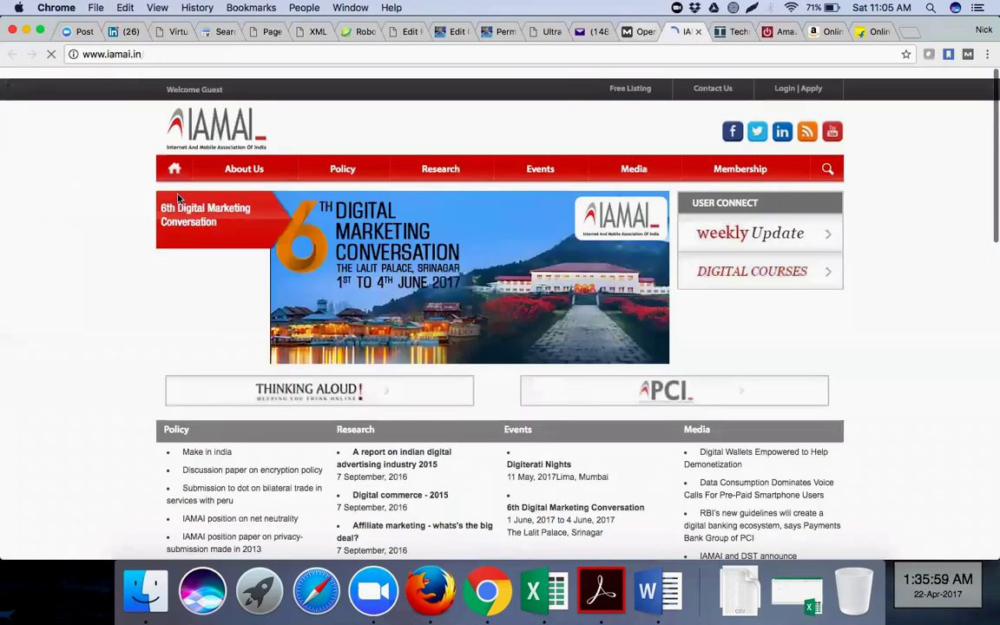
- Return to the Moz amazon.in inbound-link list, showing the corporate-ir.net press release pages
{"action": "key", "text": "ctrl+shift+Tab"}
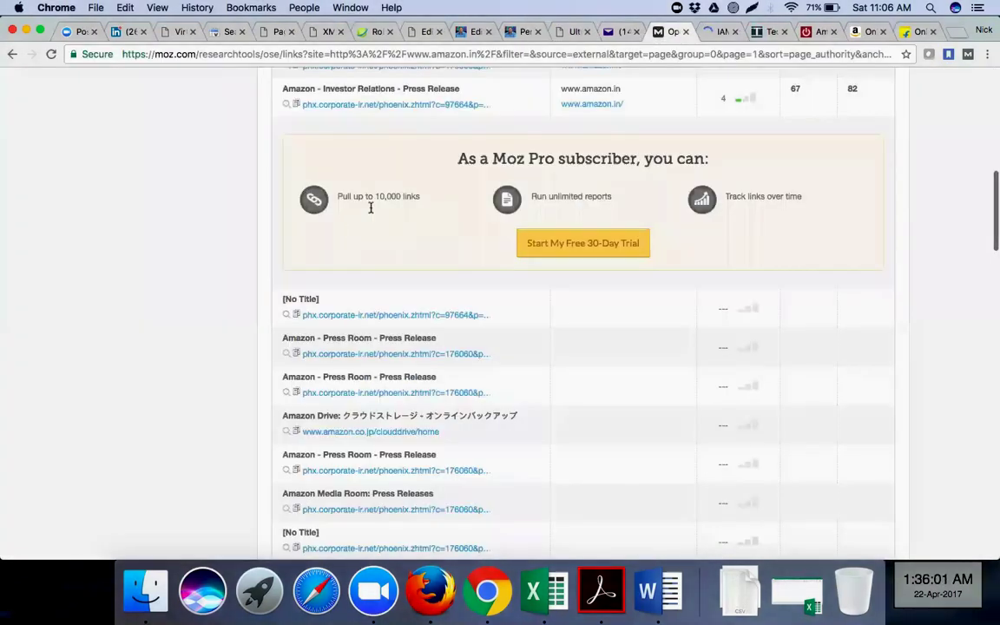
{"action": "scroll", "coordinate": [371, 208], "scroll_direction": "up", "scroll_amount": 15}
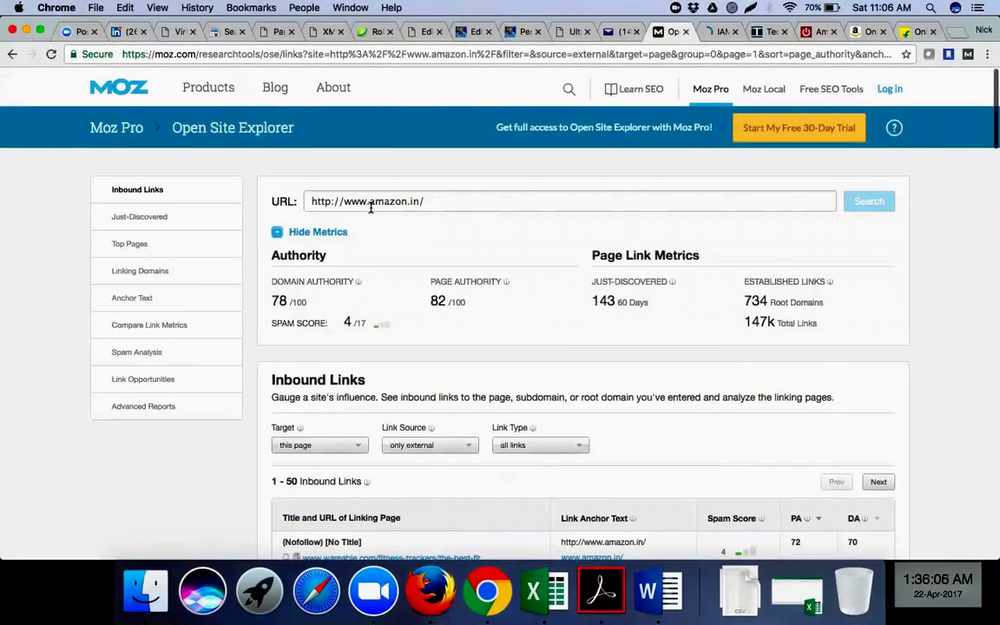
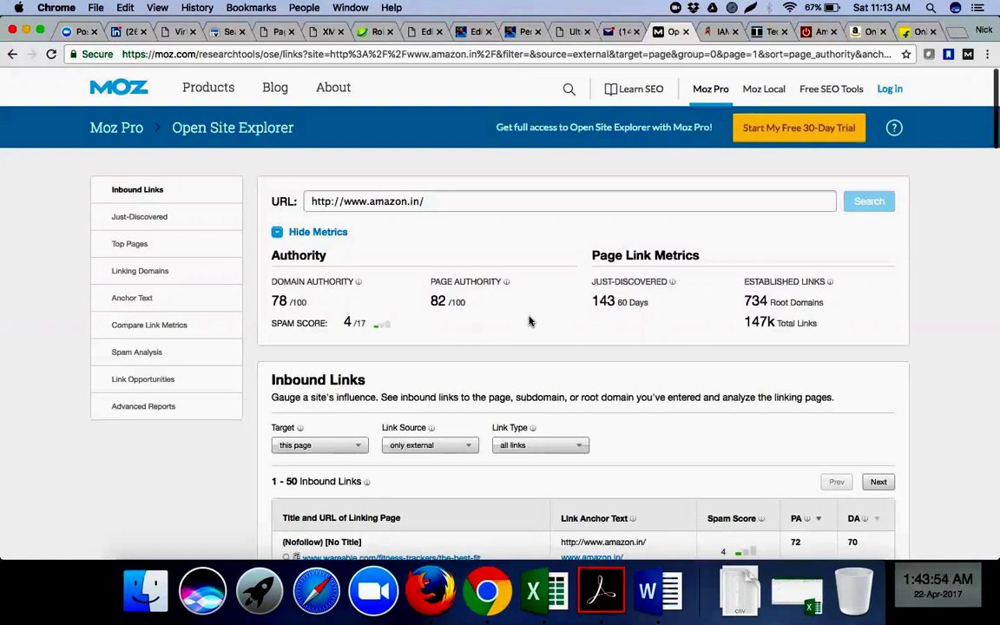
- Switch to the Techmeme January 1, 2017 archive showing the 5 'amazon' matches
{"action": "left_click", "coordinate": [756, 32]}
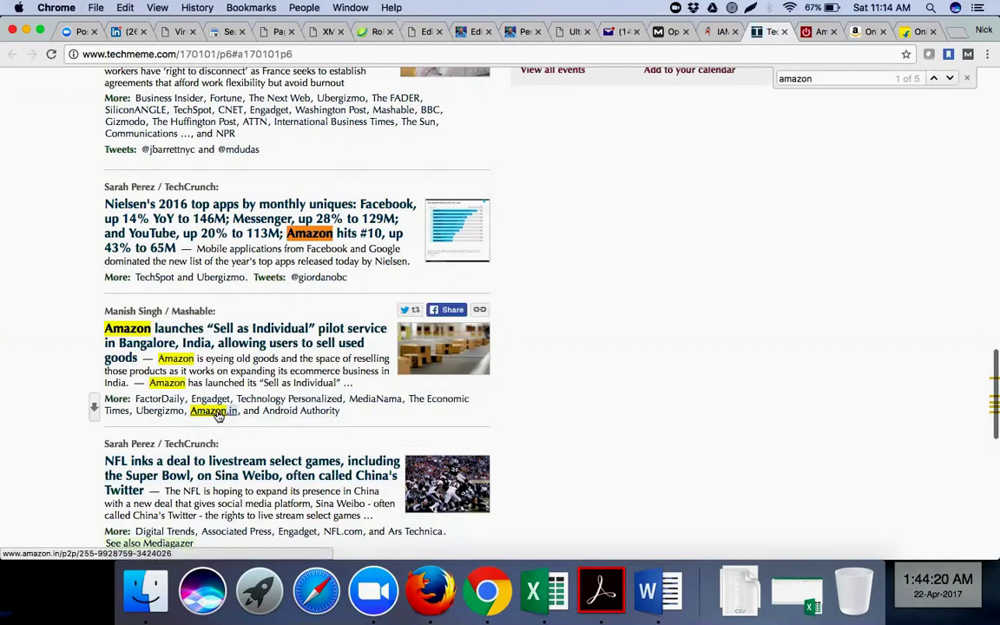
- Visit the Amazon.in link cited under the Sell as Individual story, then return to Techmeme
{"action": "left_click", "coordinate": [218, 413]}
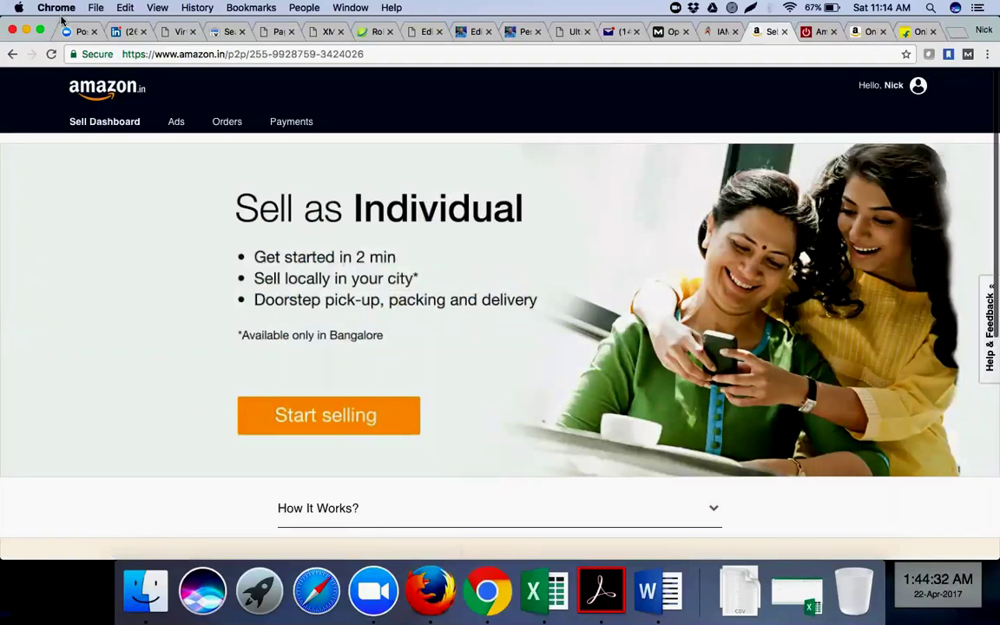
{"action": "left_click", "coordinate": [11, 55]}
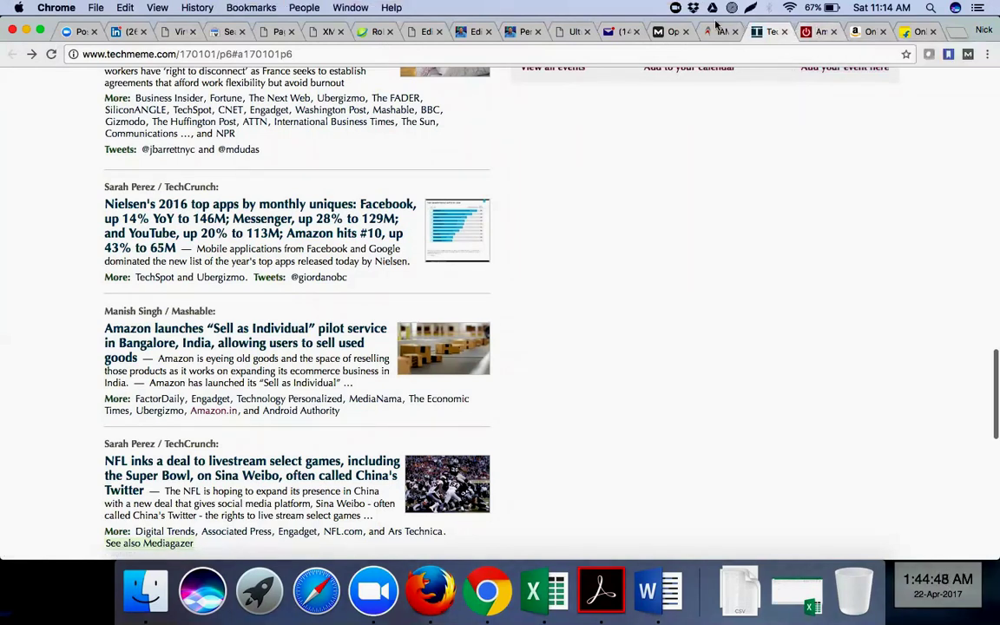
- Go back to the Moz Open Site Explorer amazon.in inbound-link report
{"action": "left_click", "coordinate": [662, 33]}
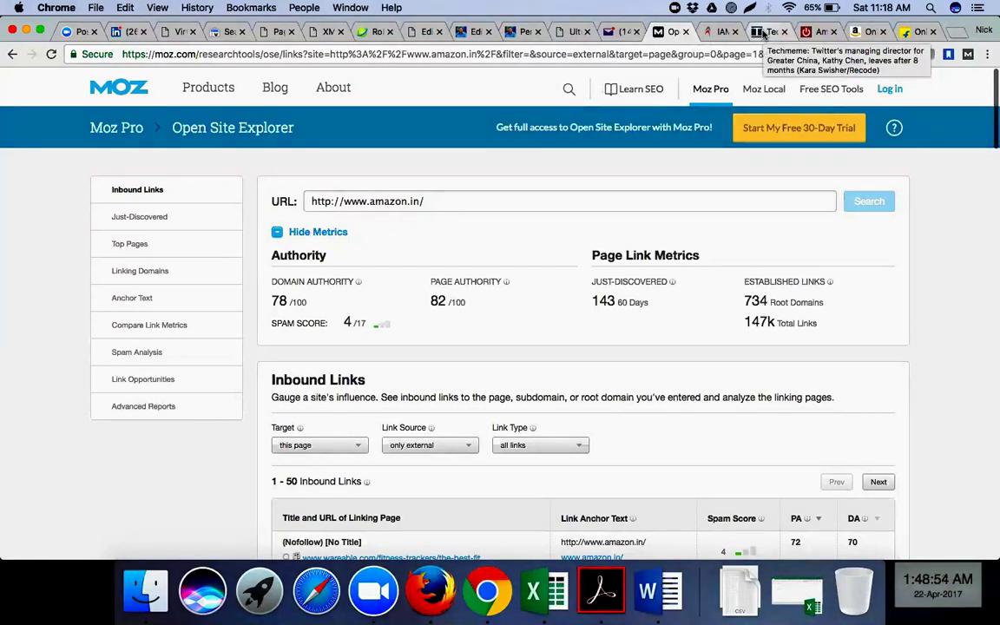
- Switch to the Techmeme tab with the Sell as Individual story using Ctrl+Tab
{"action": "key", "text": "ctrl+Tab"}
{"action": "key", "text": "ctrl+Tab"}
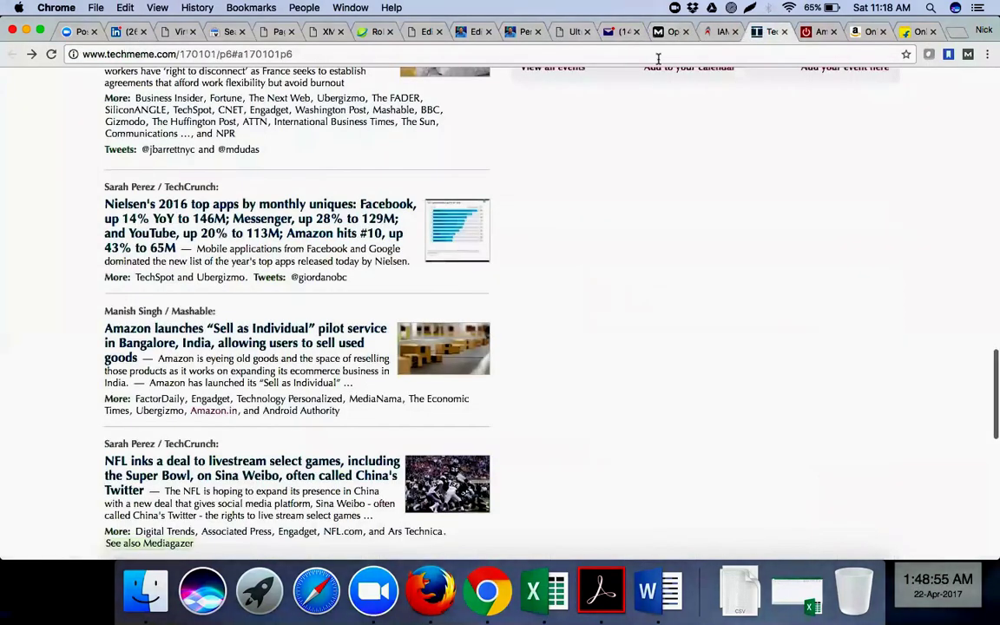
{"action": "left_click", "coordinate": [805, 33]}
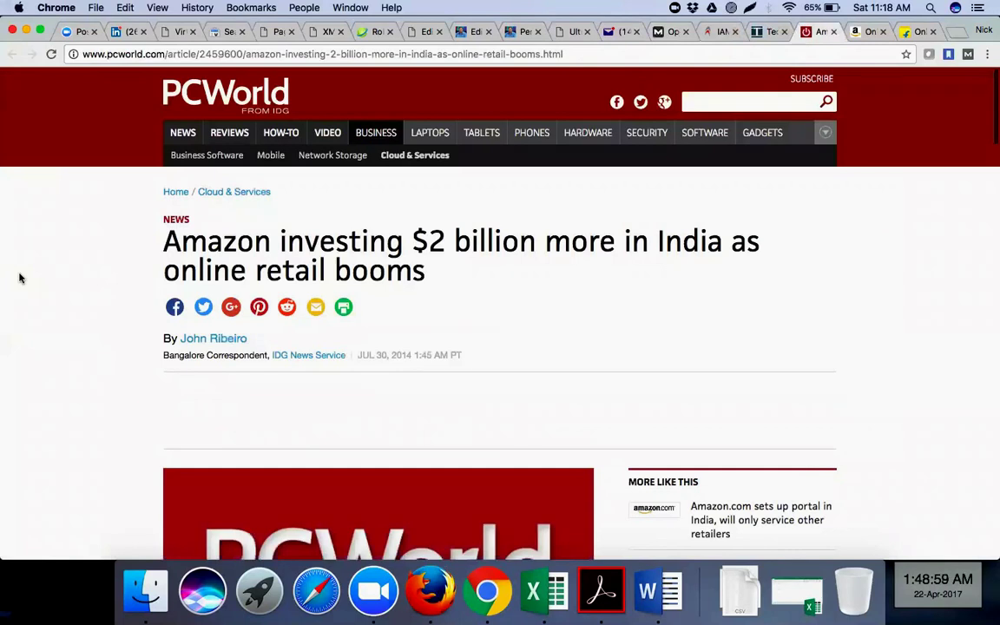
{"action": "scroll", "coordinate": [20, 278], "scroll_direction": "down", "scroll_amount": 8}
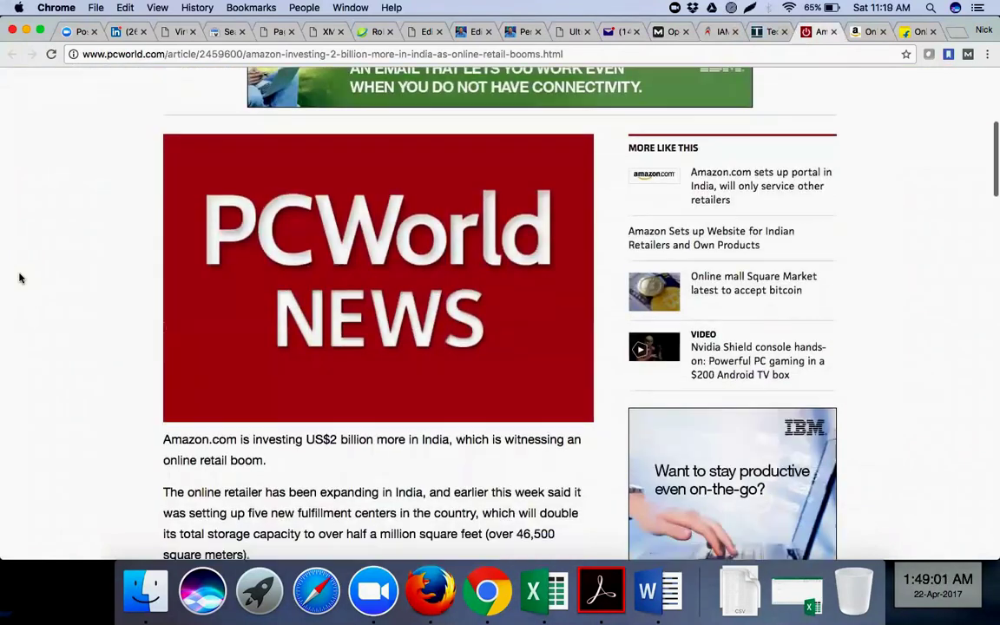
{"action": "scroll", "coordinate": [20, 278], "scroll_direction": "down", "scroll_amount": 8}
{"action": "scroll", "coordinate": [20, 278], "scroll_direction": "down", "scroll_amount": 1}
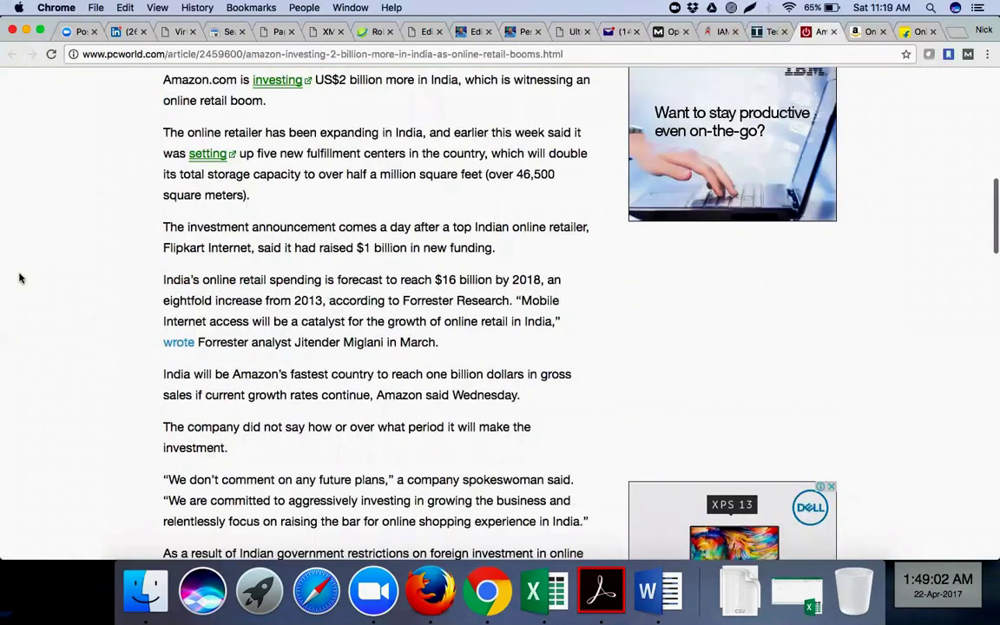
{"action": "scroll", "coordinate": [20, 278], "scroll_direction": "down", "scroll_amount": 15}
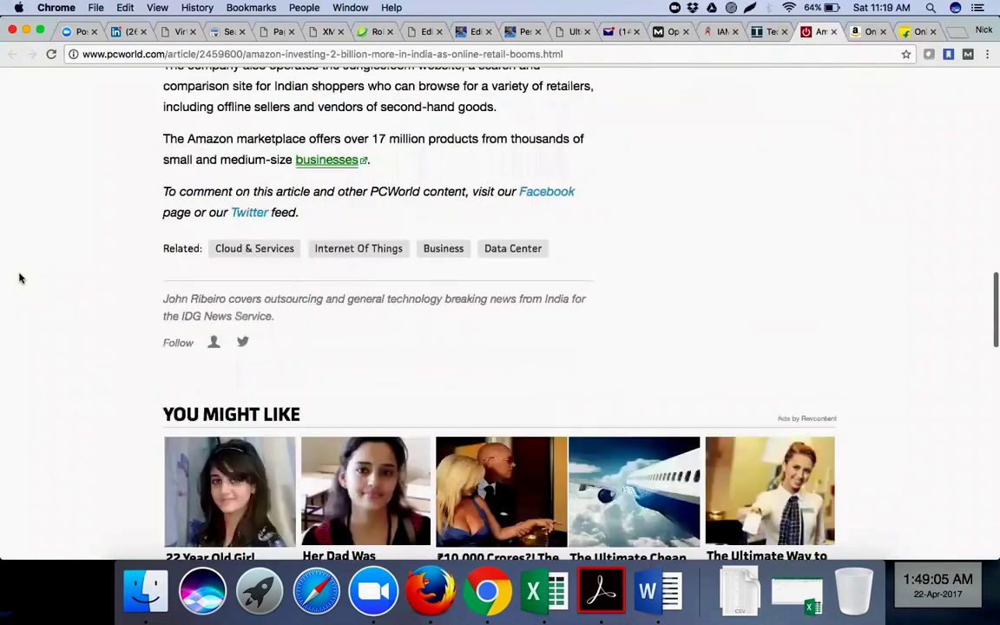
{"action": "scroll", "coordinate": [20, 278], "scroll_direction": "up", "scroll_amount": 20}
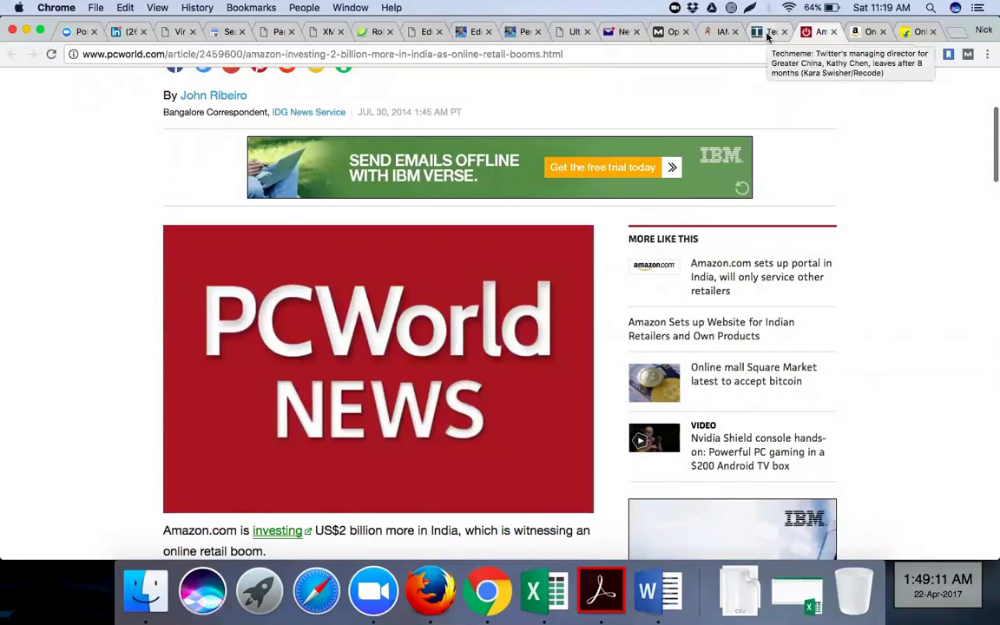
- Return to Techmeme and scroll to Mashable's Sell as Individual Bangalore pilot story
{"action": "key", "text": "ctrl+shift+Tab"}
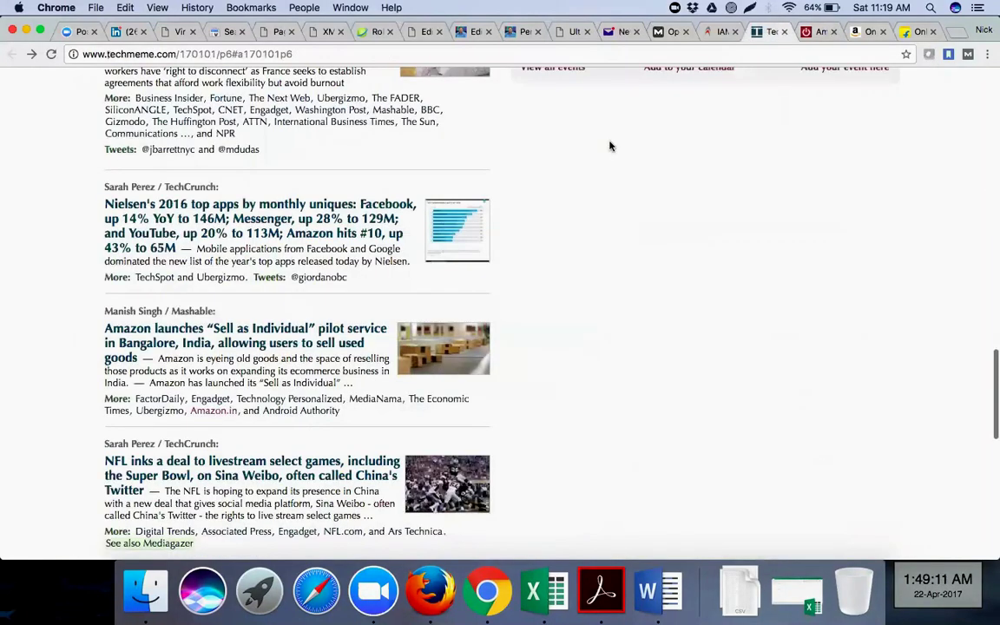
{"action": "scroll", "coordinate": [611, 146], "scroll_direction": "down", "scroll_amount": 1}
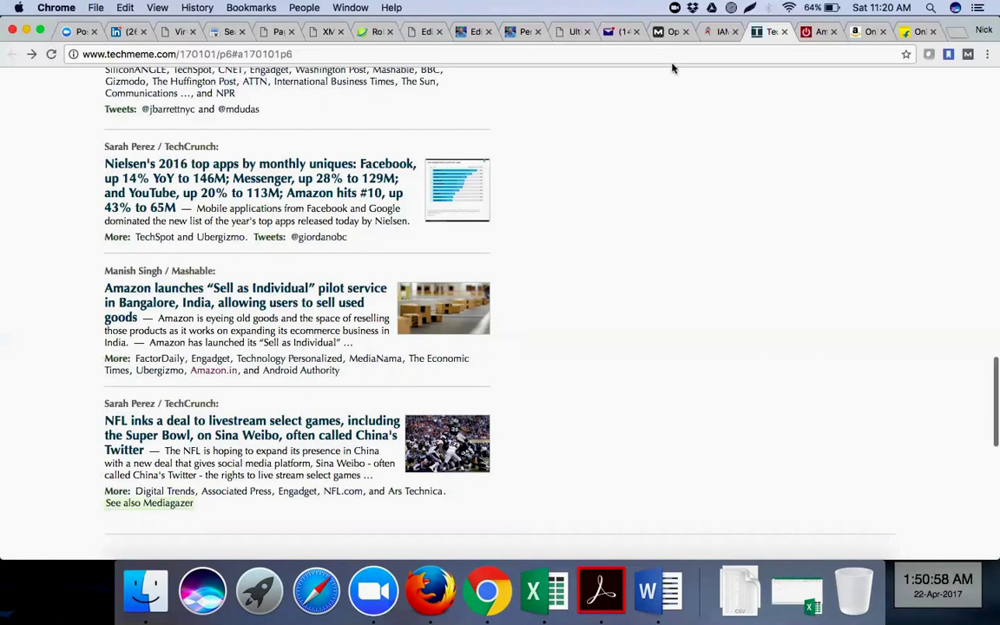
{"action": "left_click", "coordinate": [667, 33]}
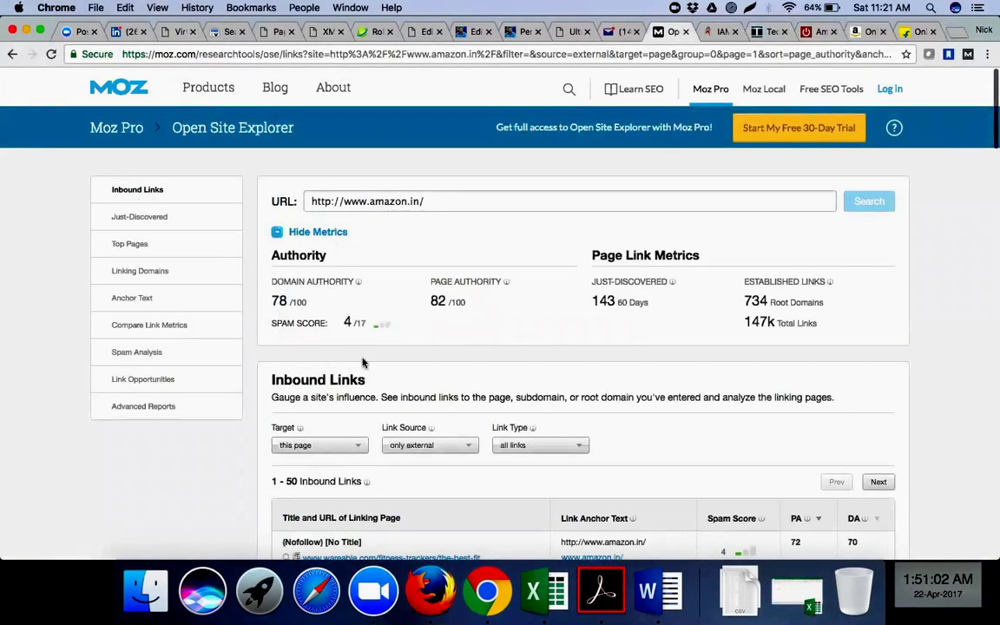
{"action": "scroll", "coordinate": [365, 361], "scroll_direction": "down", "scroll_amount": 5}
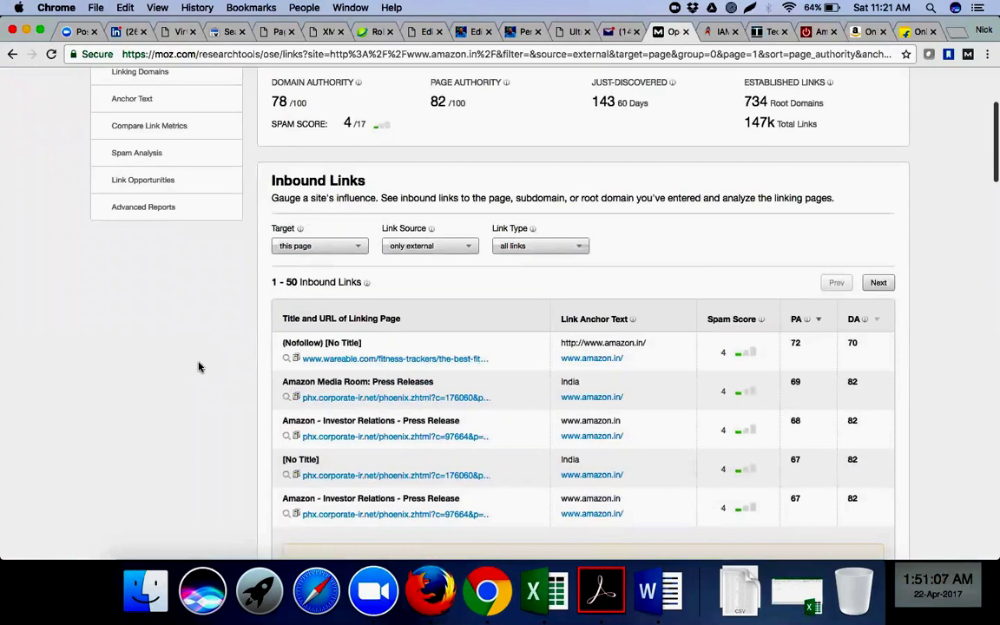
{"action": "scroll", "coordinate": [365, 226], "scroll_direction": "up", "scroll_amount": 5}
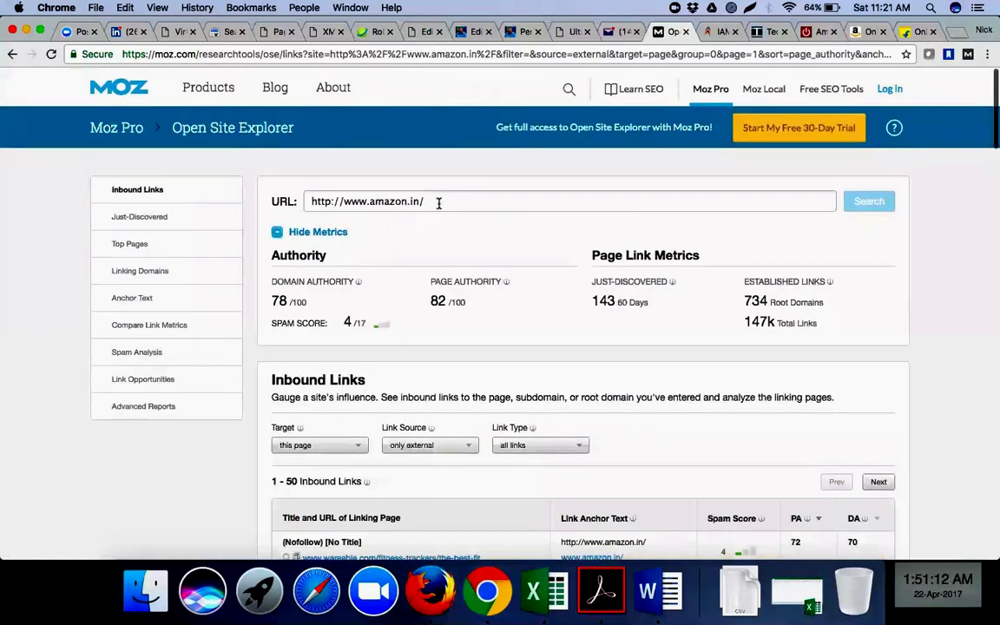
{"action": "scroll", "coordinate": [439, 203], "scroll_direction": "down", "scroll_amount": 5}
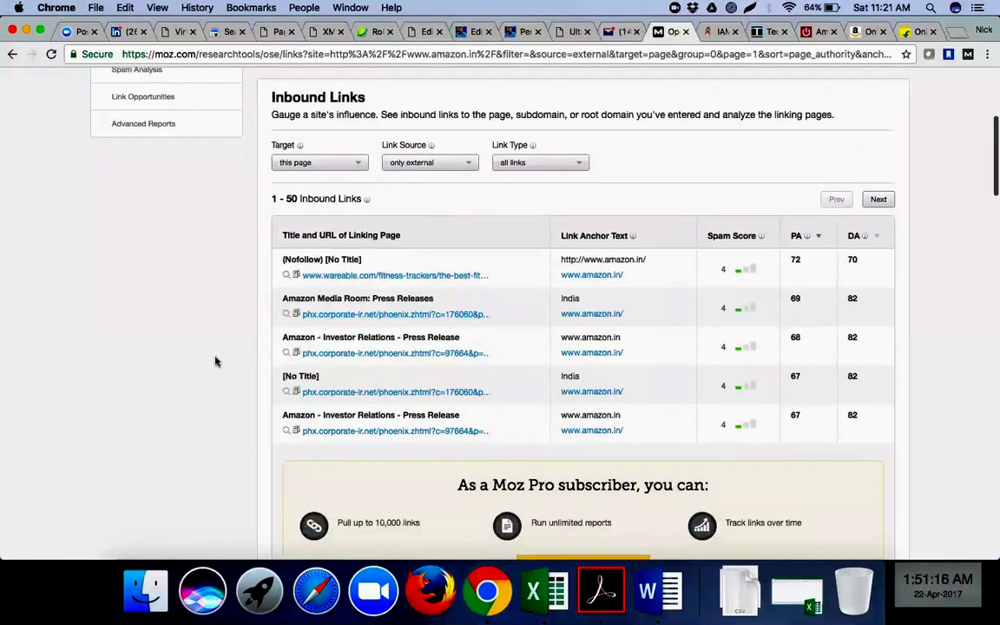
{"action": "scroll", "coordinate": [190, 361], "scroll_direction": "up", "scroll_amount": 5}
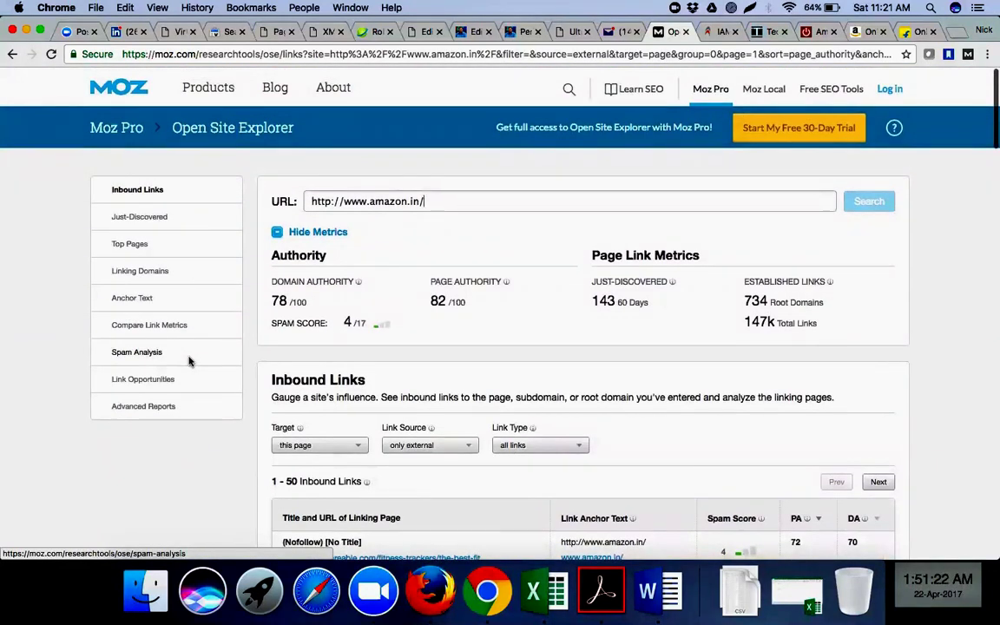
{"action": "scroll", "coordinate": [453, 340], "scroll_direction": "down", "scroll_amount": 5}
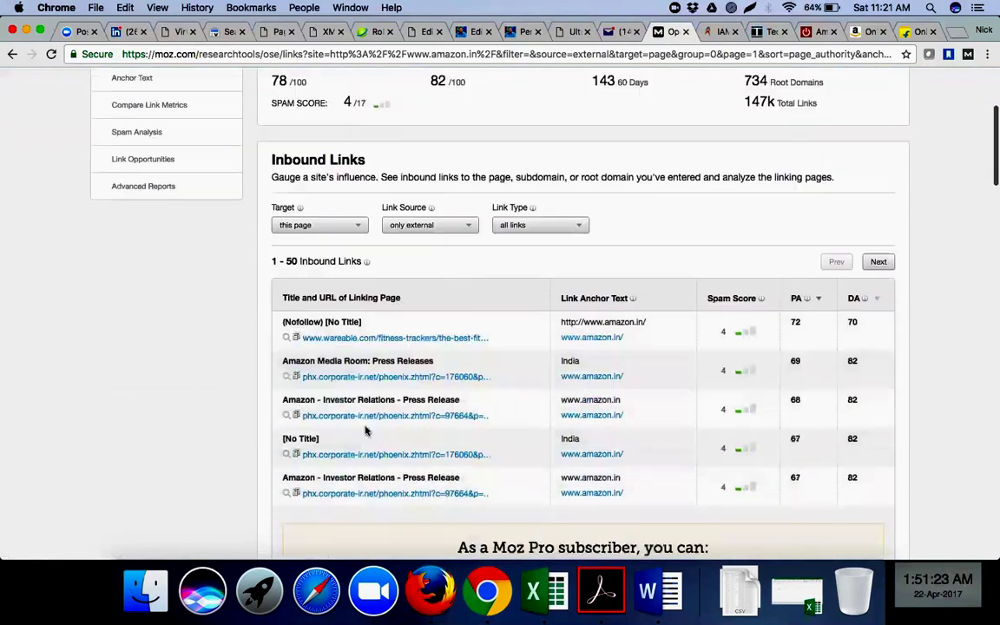
{"action": "scroll", "coordinate": [364, 440], "scroll_direction": "down", "scroll_amount": 5}
{"action": "scroll", "coordinate": [453, 355], "scroll_direction": "up", "scroll_amount": 4}
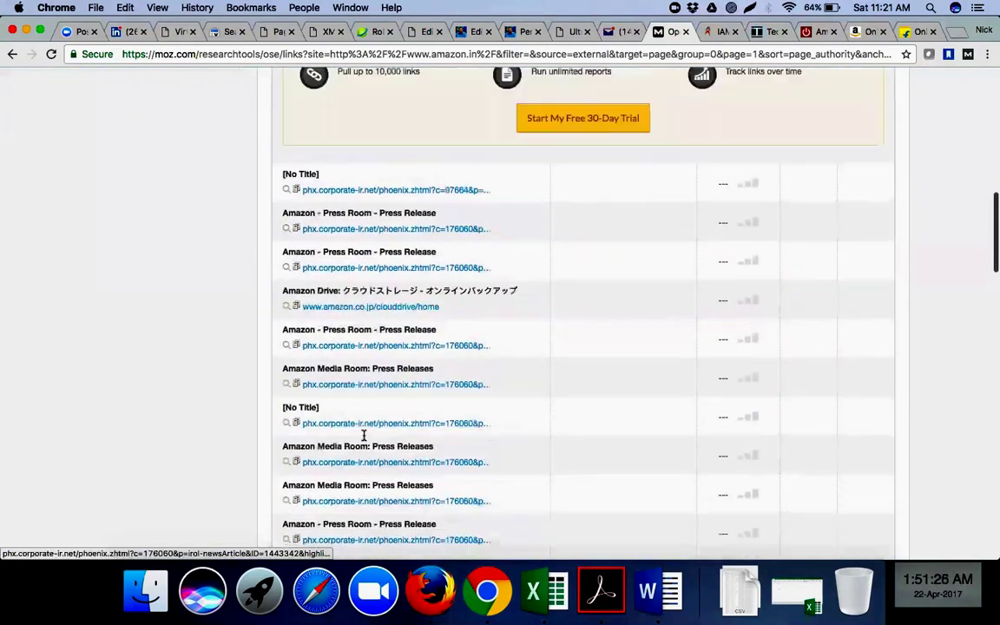
{"action": "scroll", "coordinate": [453, 356], "scroll_direction": "up", "scroll_amount": 6}
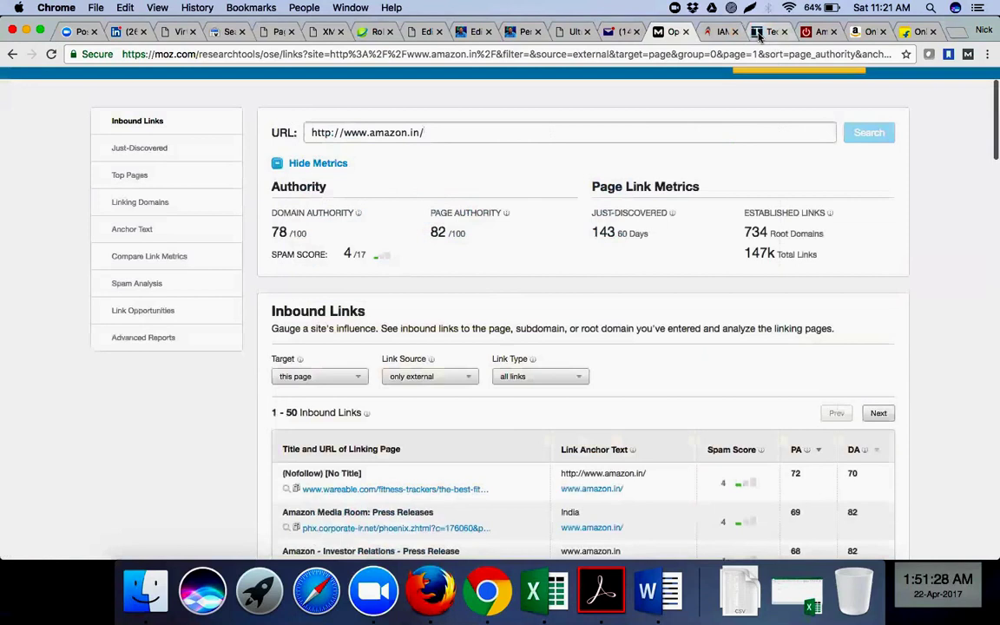
{"action": "left_click", "coordinate": [761, 32]}
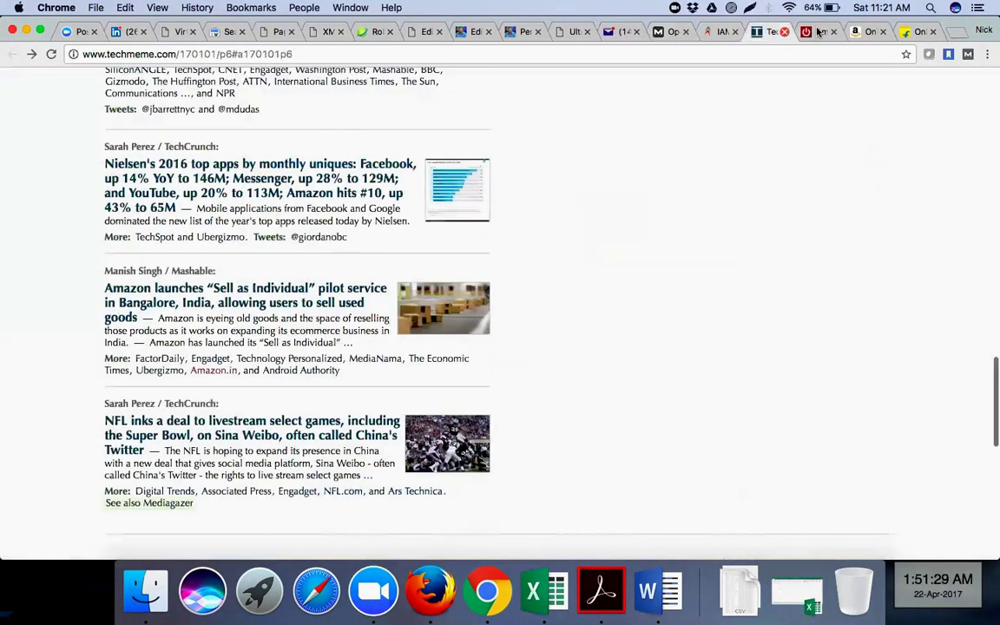
{"action": "left_click", "coordinate": [818, 32]}
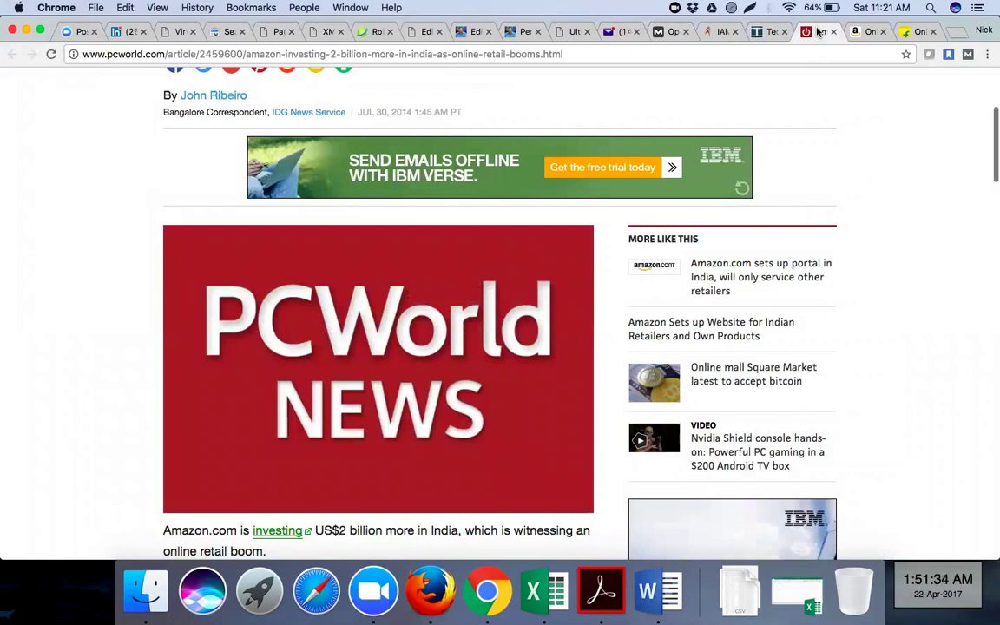
{"action": "left_click", "coordinate": [666, 32]}
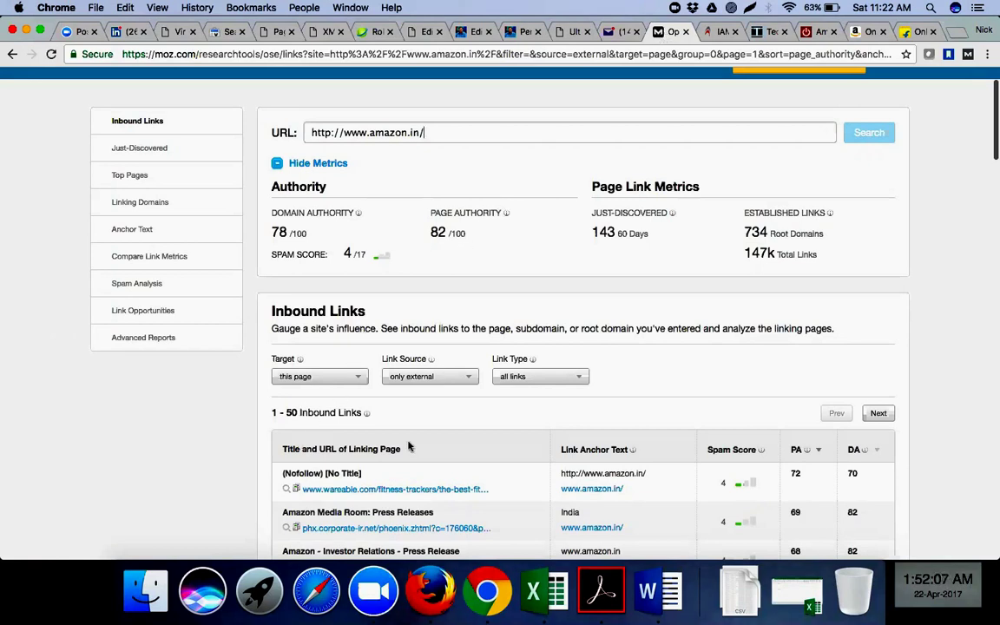
- In Word, scroll the notes to the DUPLICATE CONTENT section with the copyscape.com link
{"action": "left_click", "coordinate": [657, 584]}
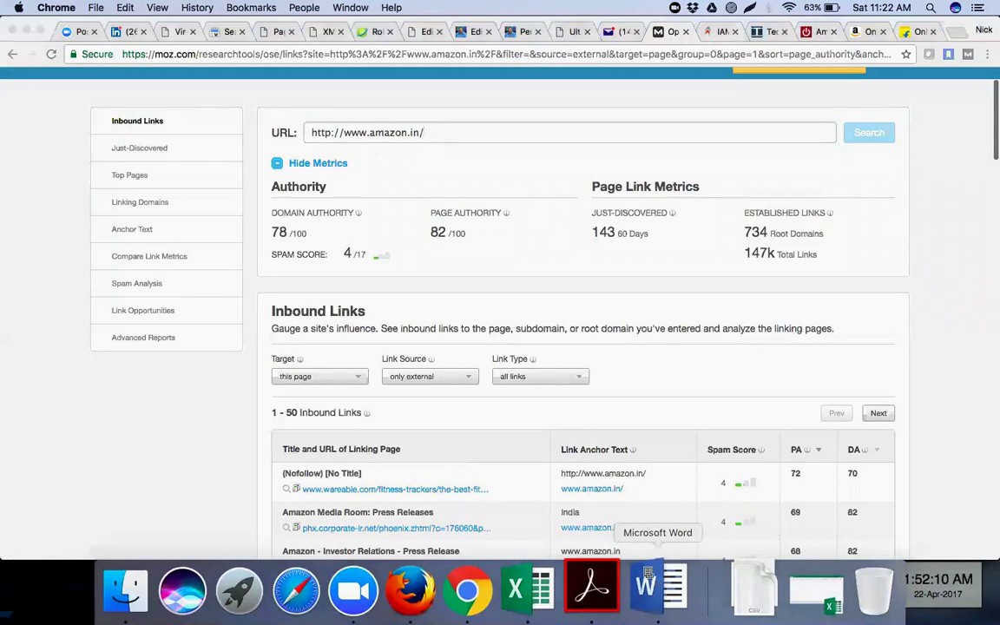
{"action": "scroll", "coordinate": [608, 182], "scroll_direction": "up", "scroll_amount": 2}
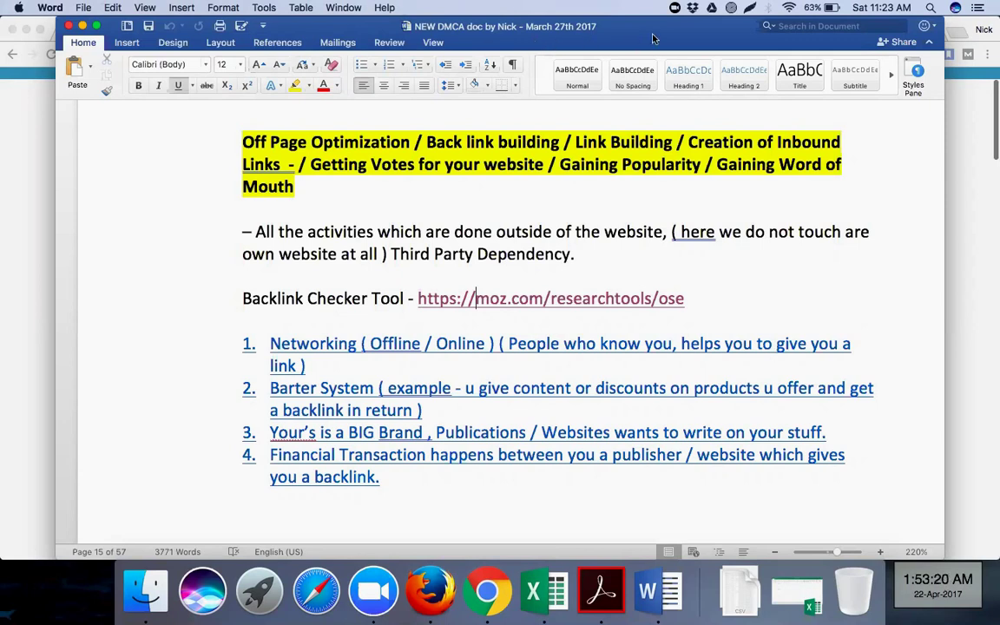
{"action": "scroll", "coordinate": [490, 280], "scroll_direction": "down", "scroll_amount": 5}
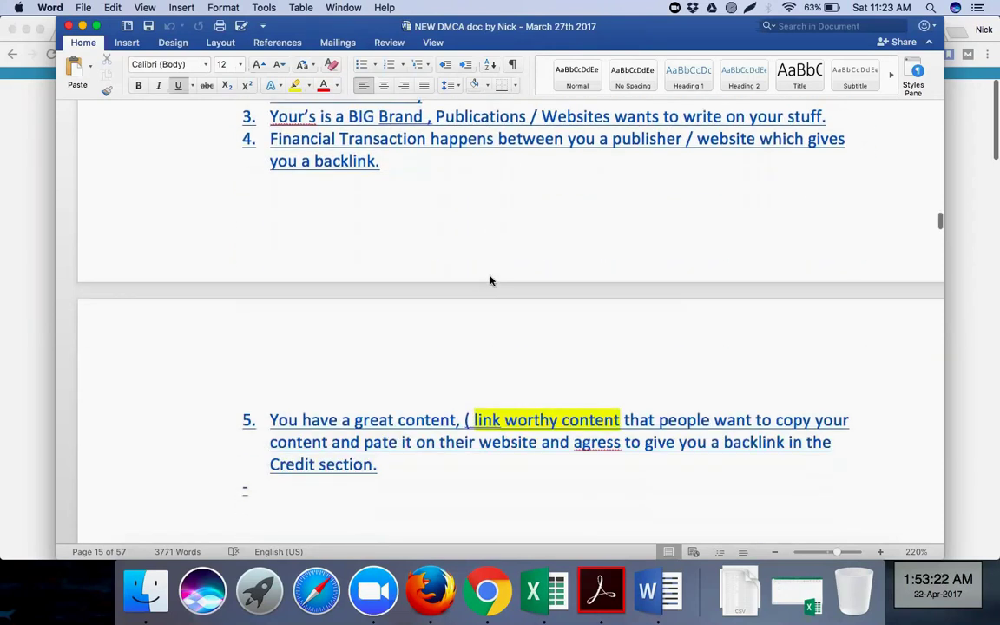
{"action": "scroll", "coordinate": [490, 281], "scroll_direction": "down", "scroll_amount": 7}
{"action": "scroll", "coordinate": [490, 281], "scroll_direction": "down", "scroll_amount": 8}
{"action": "scroll", "coordinate": [491, 280], "scroll_direction": "up", "scroll_amount": 5}
{"action": "scroll", "coordinate": [481, 353], "scroll_direction": "down", "scroll_amount": 3}
{"action": "scroll", "coordinate": [483, 357], "scroll_direction": "down", "scroll_amount": 10}
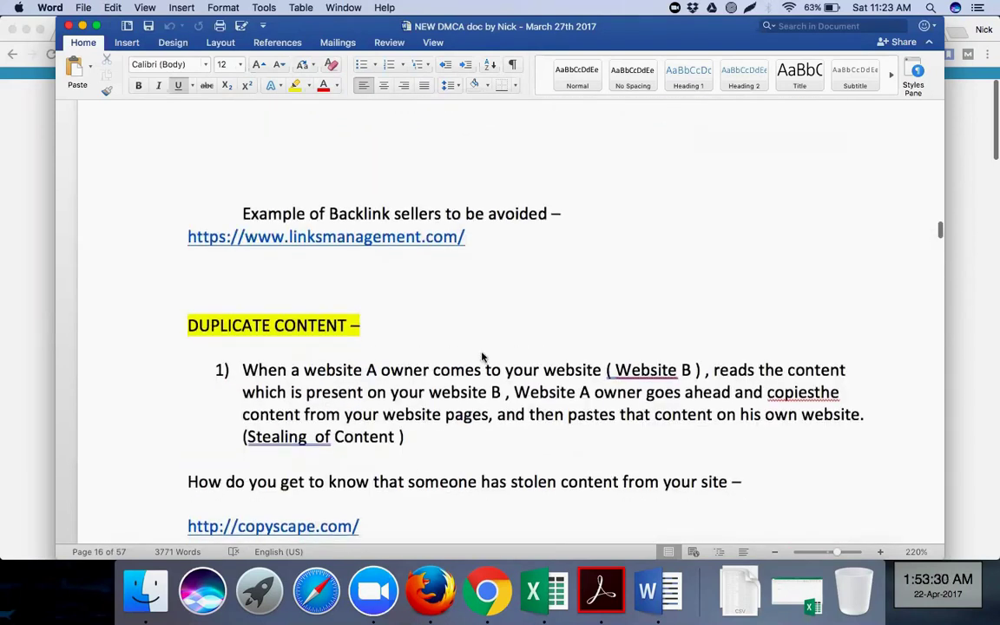
{"action": "scroll", "coordinate": [483, 357], "scroll_direction": "down", "scroll_amount": 2}
{"action": "scroll", "coordinate": [483, 356], "scroll_direction": "up", "scroll_amount": 1}
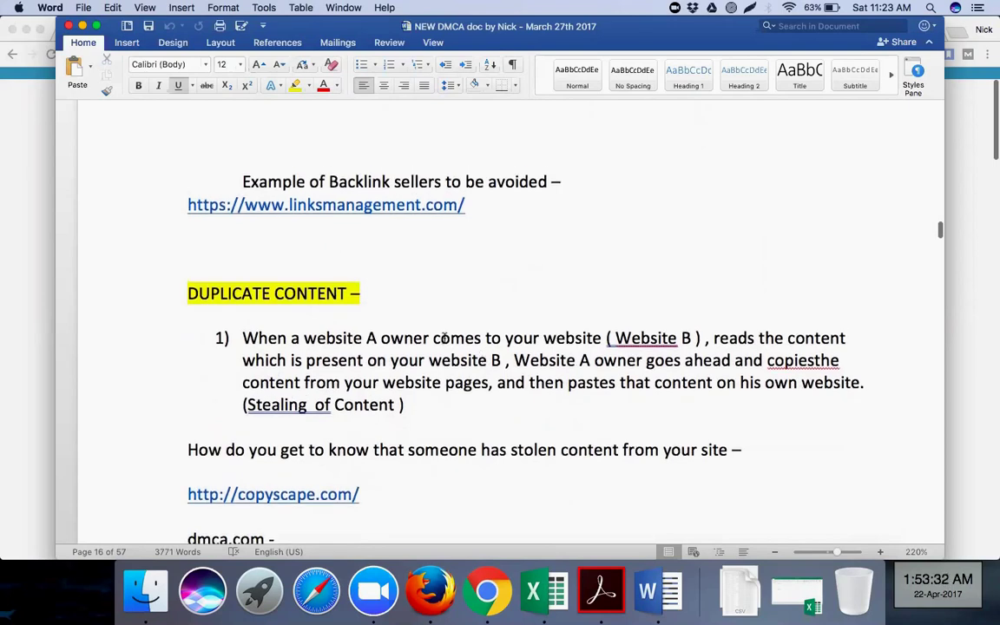
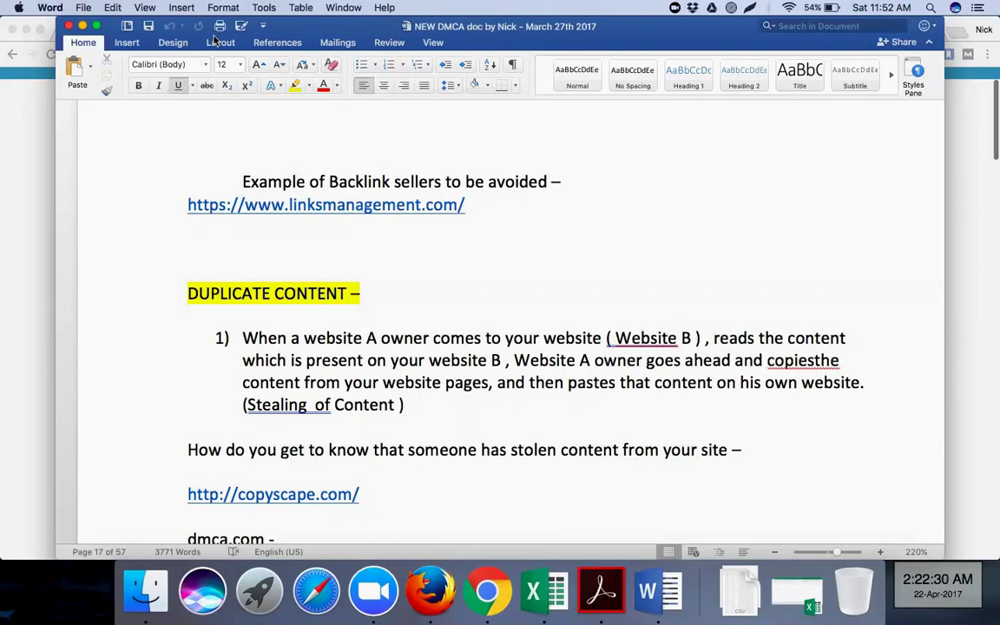
- Place the cursor in the Word notes' DUPLICATE CONTENT heading and scroll down the document
{"action": "left_click", "coordinate": [306, 297]}
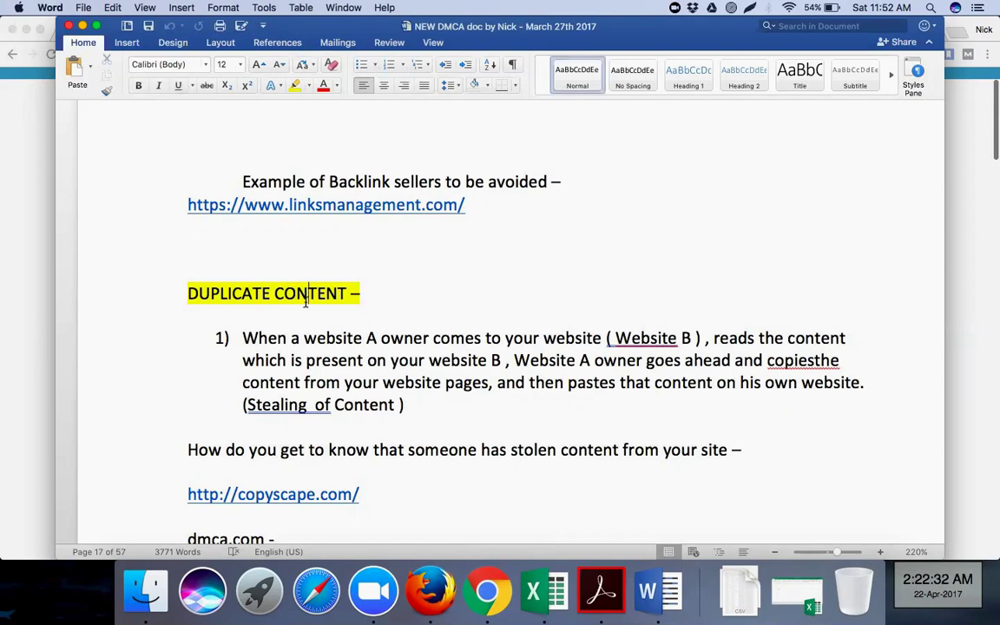
{"action": "scroll", "coordinate": [306, 297], "scroll_direction": "down", "scroll_amount": 3}
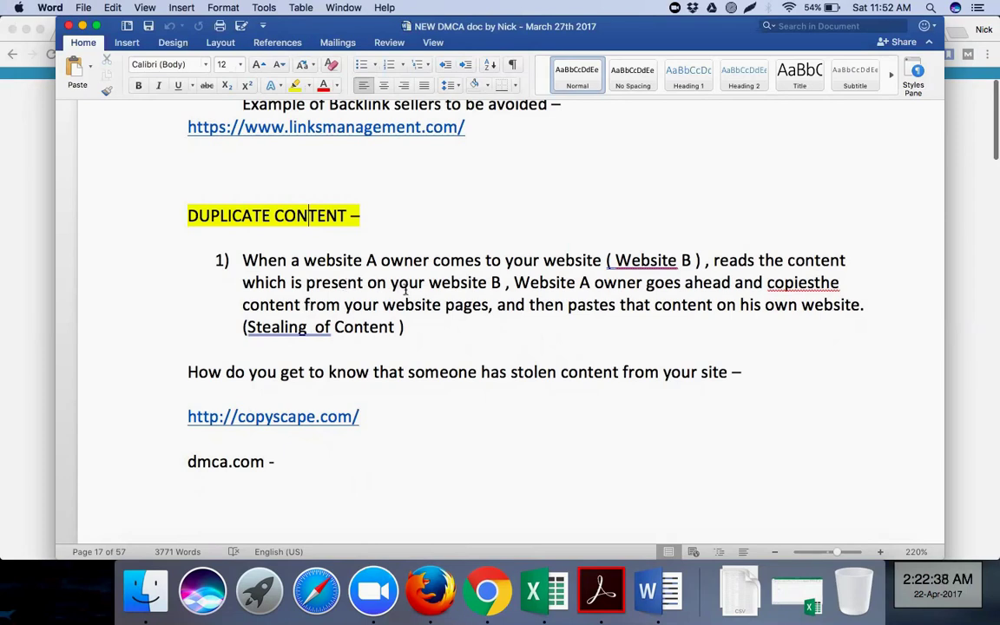
{"action": "scroll", "coordinate": [408, 296], "scroll_direction": "down", "scroll_amount": 1}
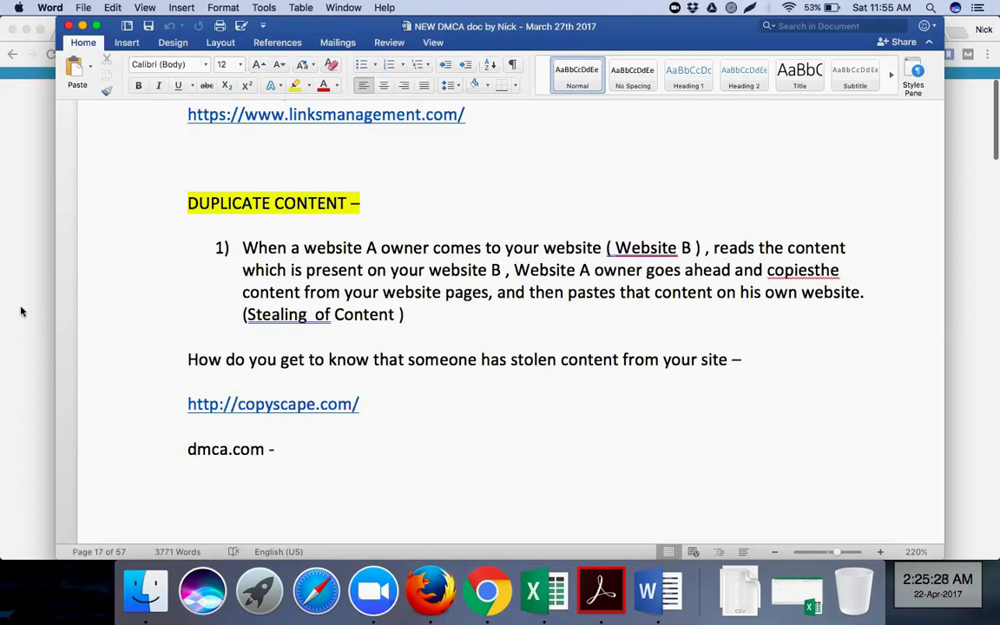
- In Chrome's amazon.in tab, open the About Us corporate page from the footer
{"action": "key", "text": "super+Tab"}
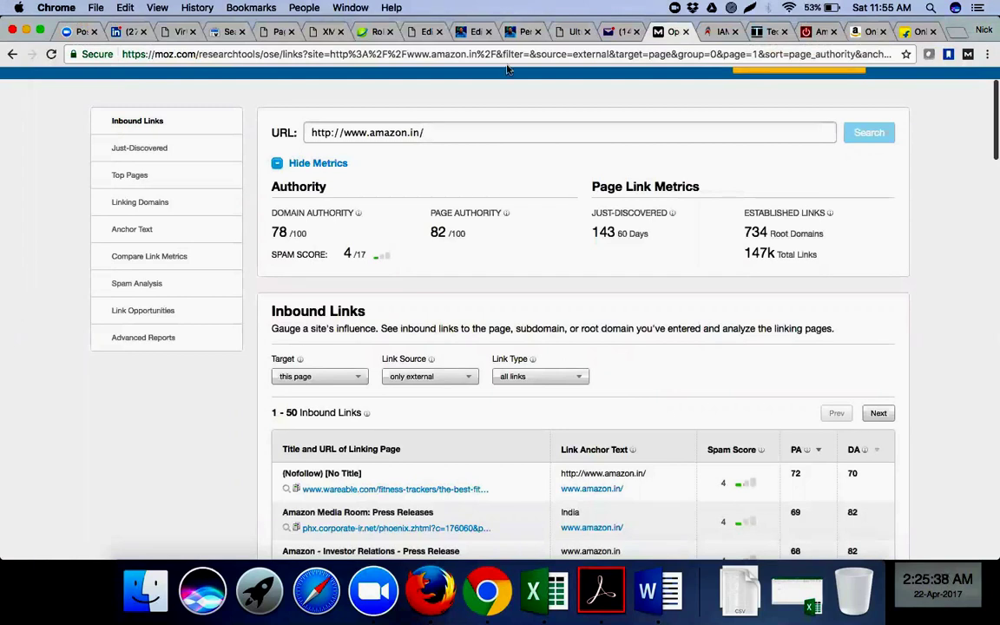
{"action": "left_click", "coordinate": [858, 33]}
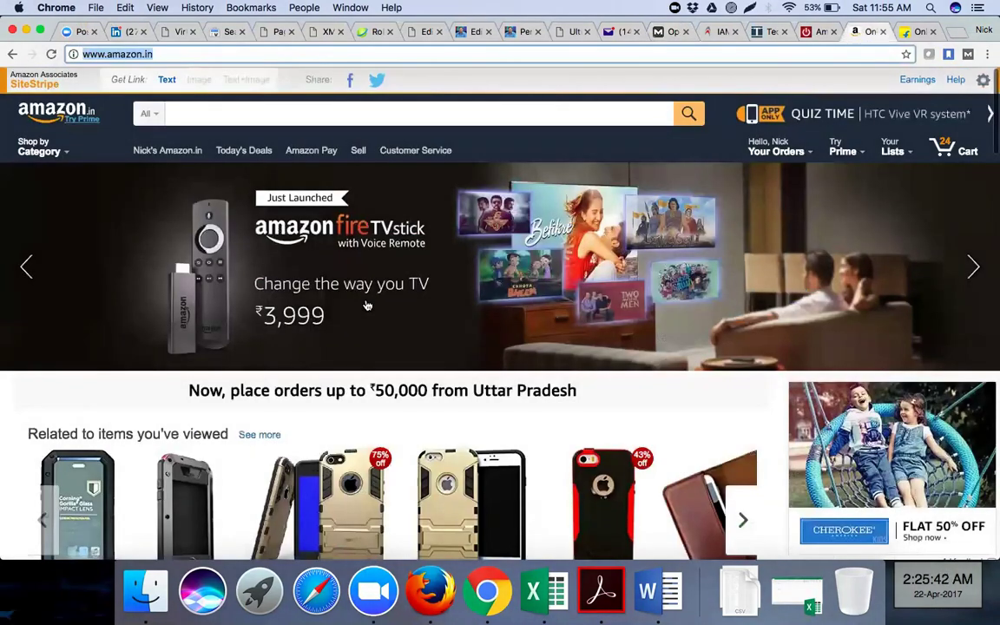
{"action": "scroll", "coordinate": [368, 306], "scroll_direction": "down", "scroll_amount": 3}
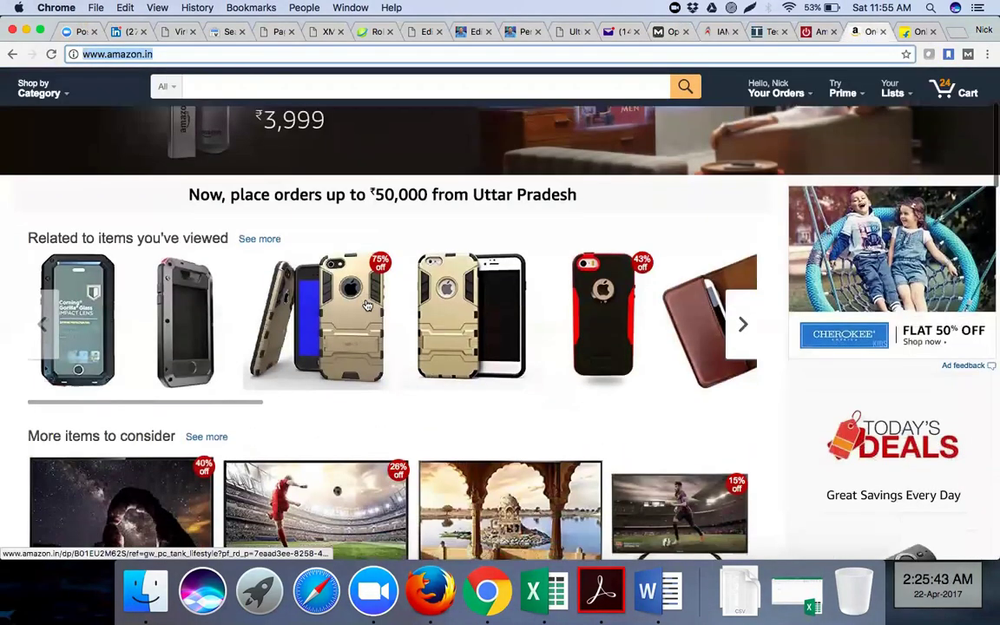
{"action": "scroll", "coordinate": [368, 305], "scroll_direction": "down", "scroll_amount": 15}
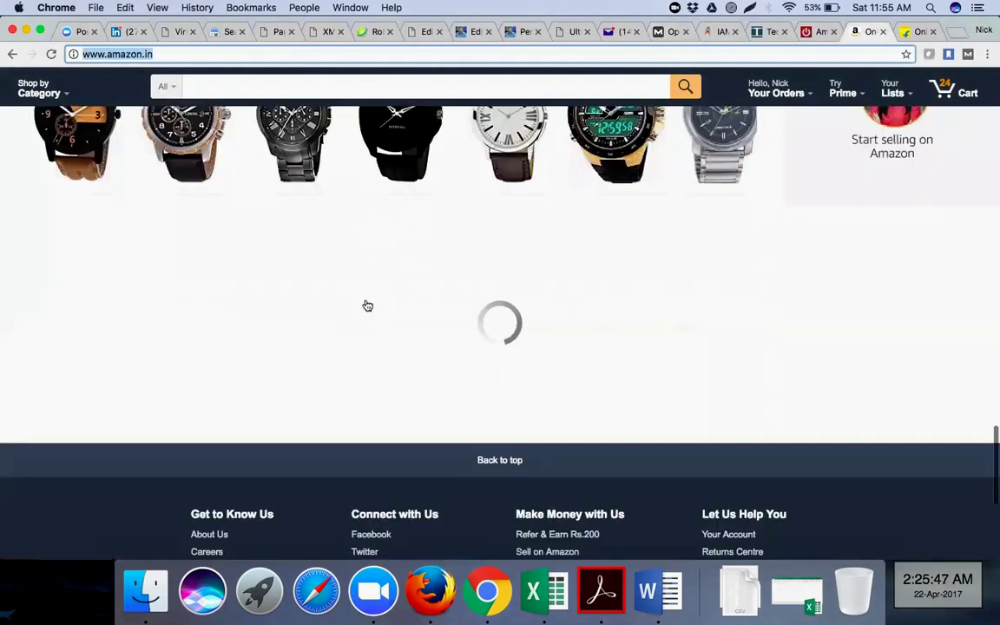
{"action": "scroll", "coordinate": [198, 338], "scroll_direction": "down", "scroll_amount": 3}
{"action": "left_click", "coordinate": [197, 337]}
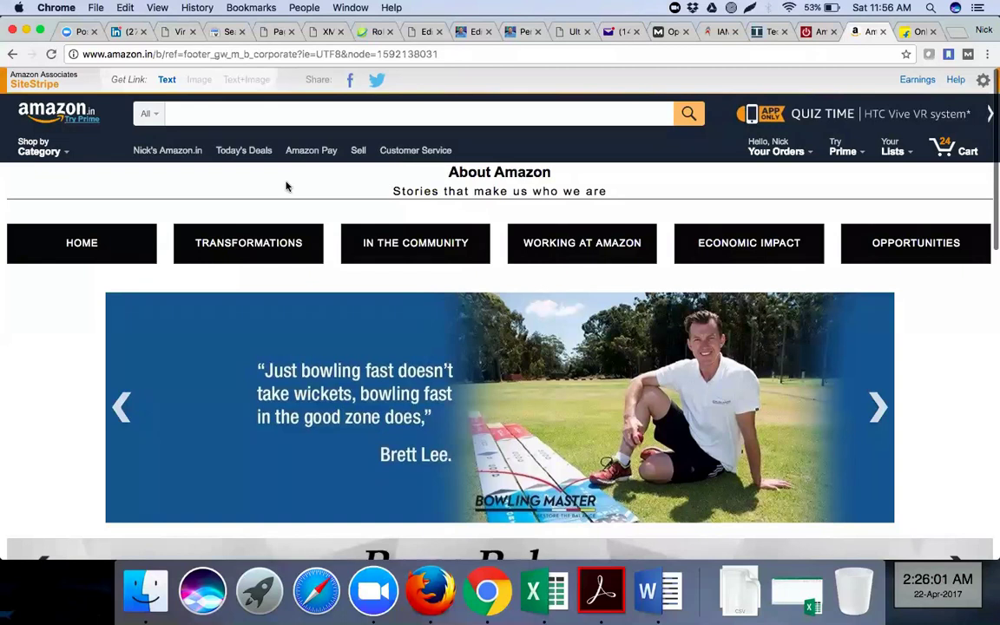
- Scroll Amazon's corporate page past the carousel and Press Releases to the footer links
{"action": "scroll", "coordinate": [288, 187], "scroll_direction": "down", "scroll_amount": 2}
{"action": "scroll", "coordinate": [287, 187], "scroll_direction": "down", "scroll_amount": 4}
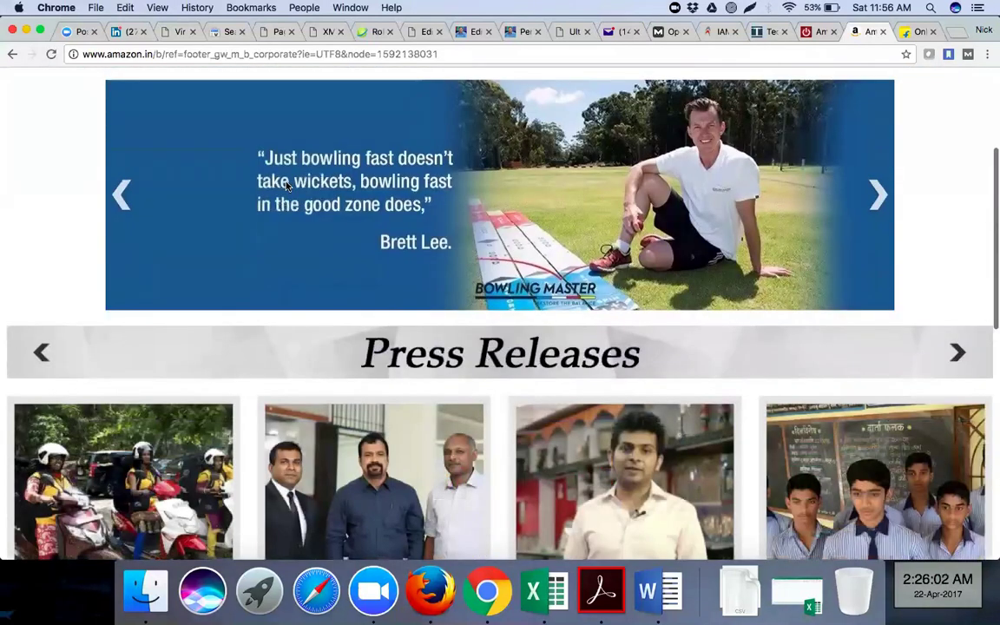
{"action": "scroll", "coordinate": [288, 187], "scroll_direction": "down", "scroll_amount": 1}
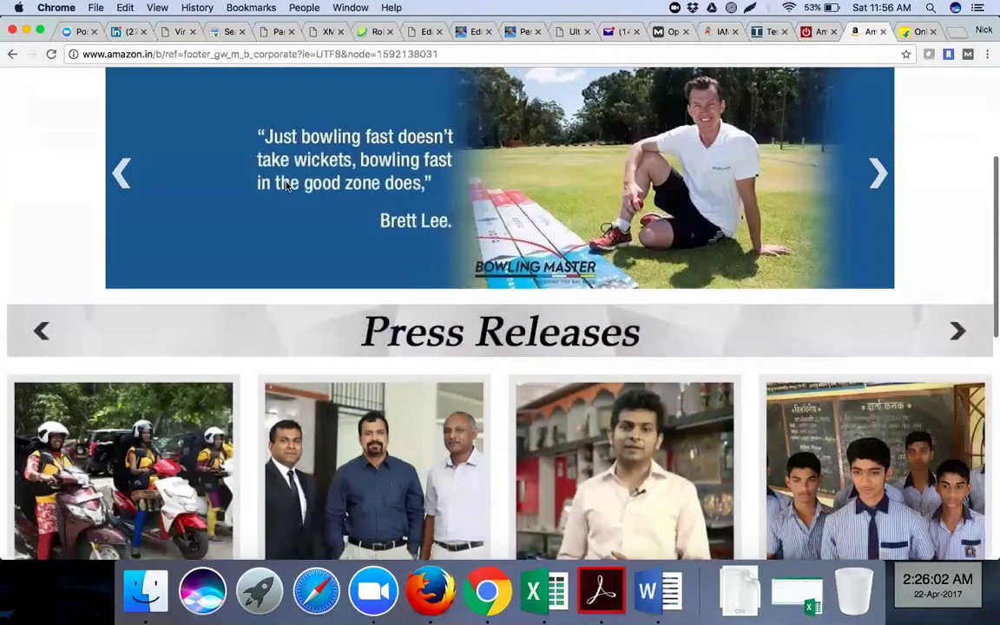
{"action": "scroll", "coordinate": [287, 186], "scroll_direction": "down", "scroll_amount": 10}
{"action": "scroll", "coordinate": [288, 187], "scroll_direction": "down", "scroll_amount": 10}
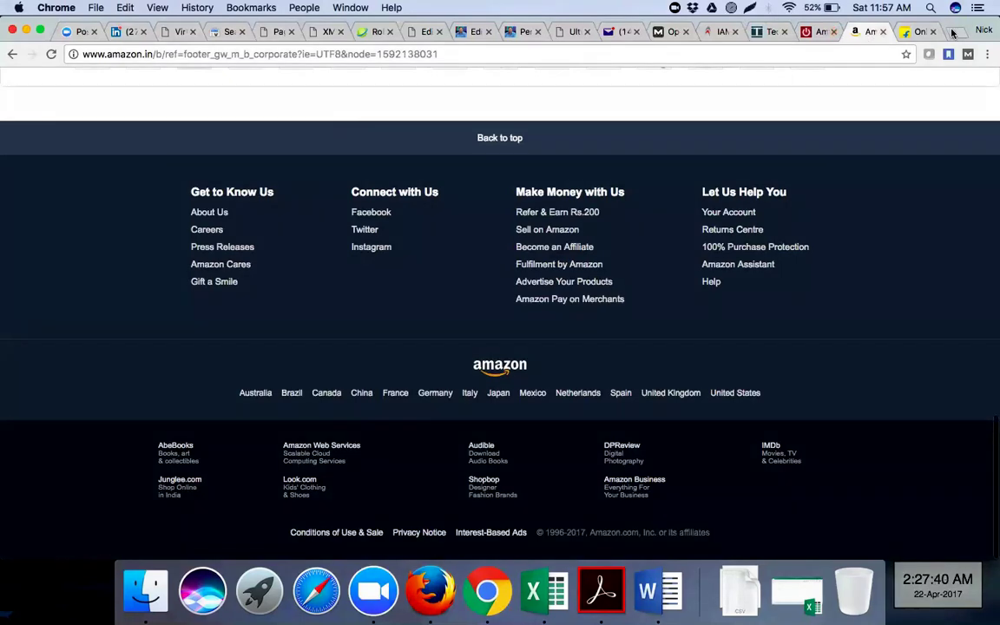
- Load copyscape.com in a new tab and copy its page address
{"action": "key", "text": "super+t"}
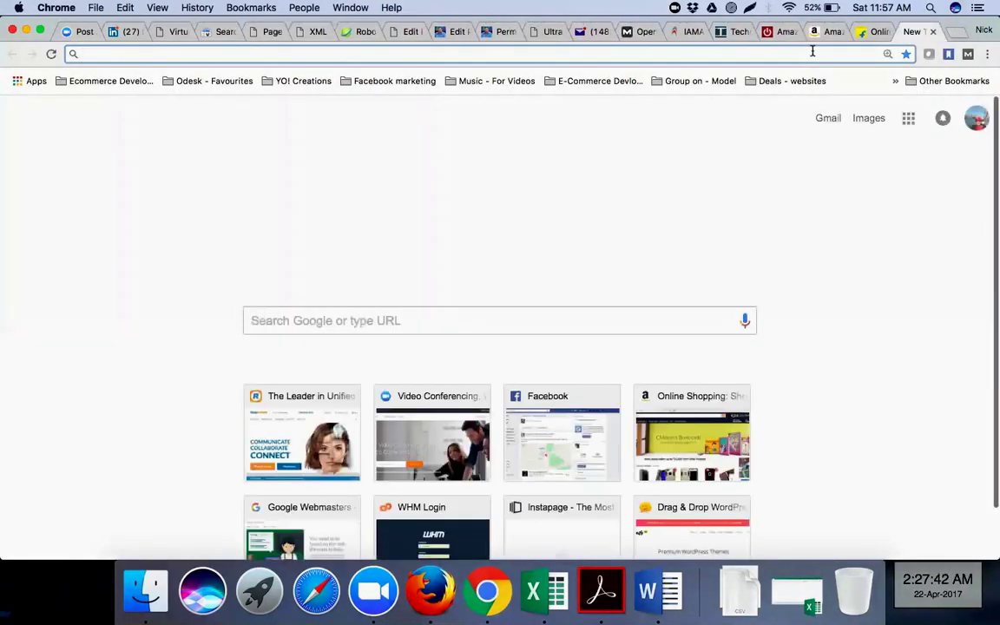
{"action": "type", "text": "copy"}
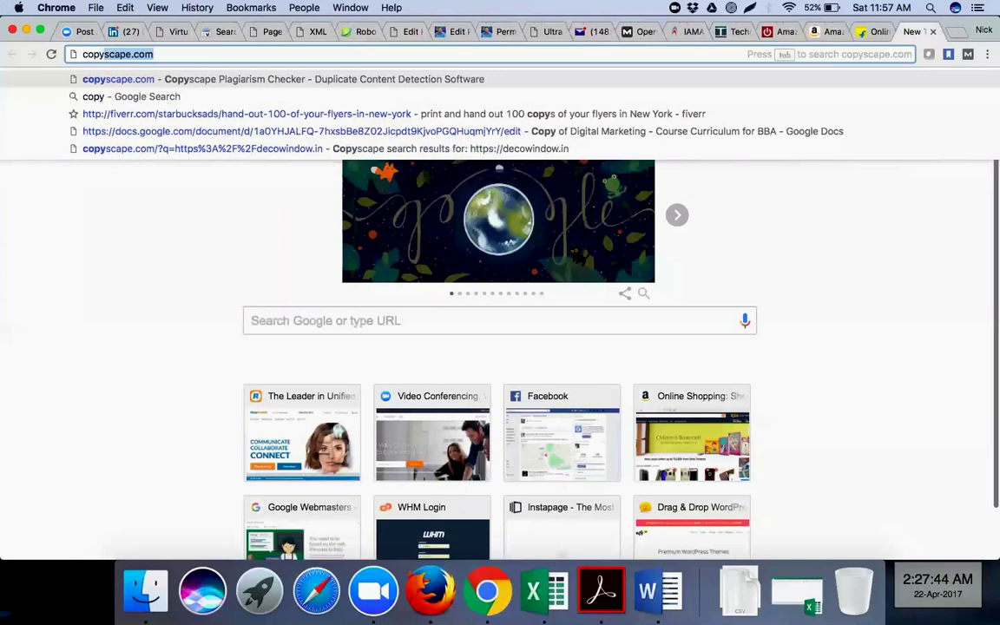
{"action": "key", "text": "Right"}
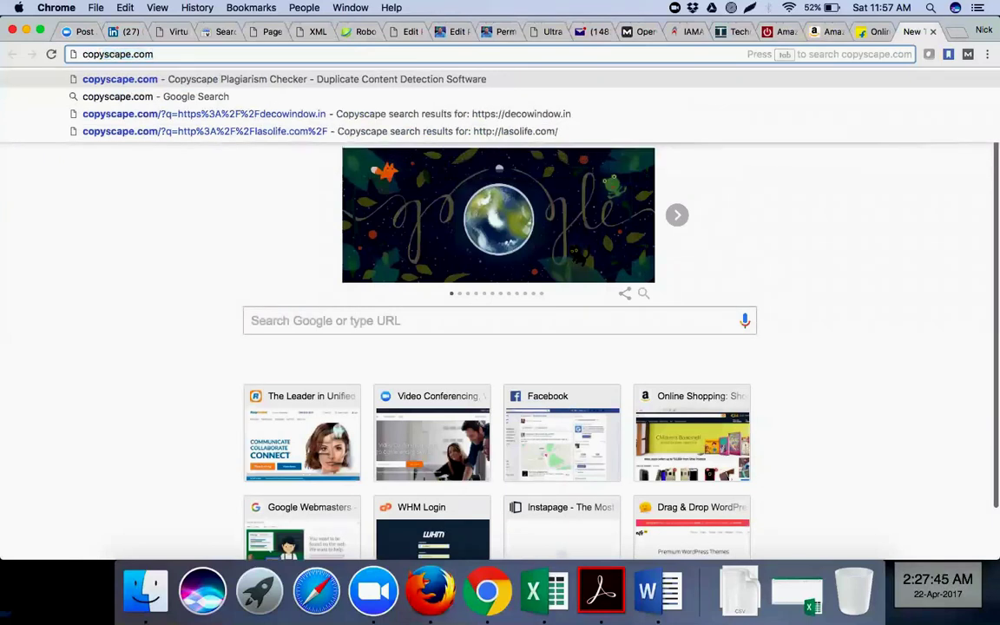
{"action": "key", "text": "Return"}
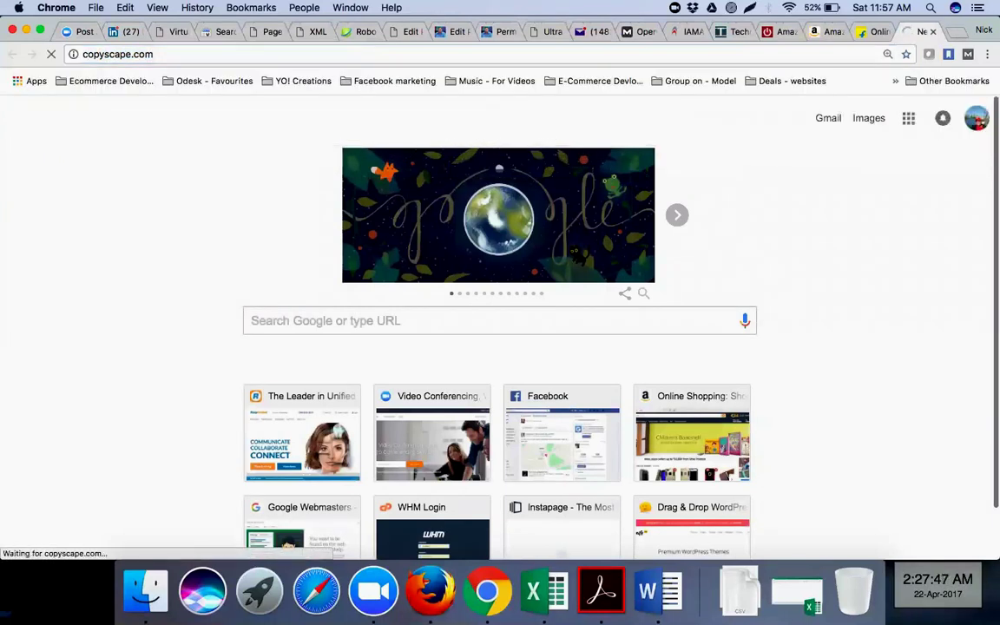
{"action": "left_click", "coordinate": [641, 56]}
{"action": "key", "text": "super+c"}
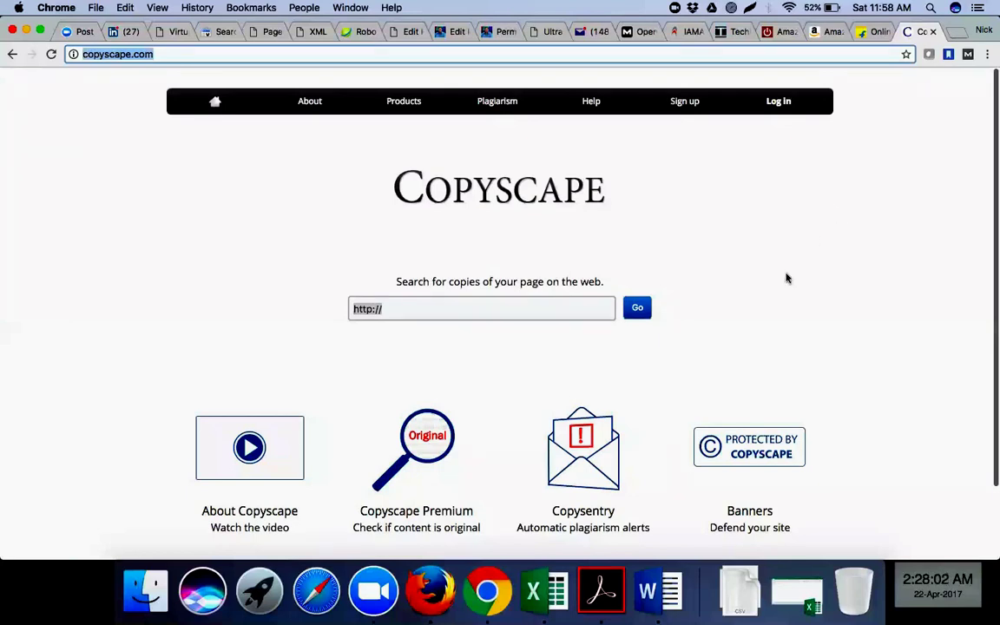
{"action": "left_click", "coordinate": [477, 308]}
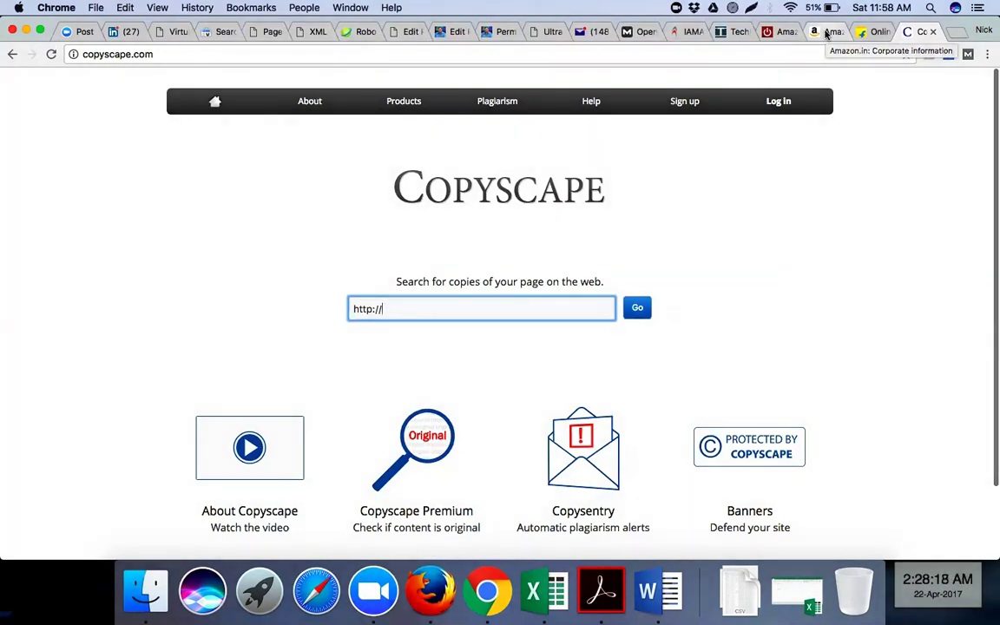
{"action": "left_click", "coordinate": [827, 33]}
{"action": "left_click_drag", "start_coordinate": [156, 55], "coordinate": [85, 59]}
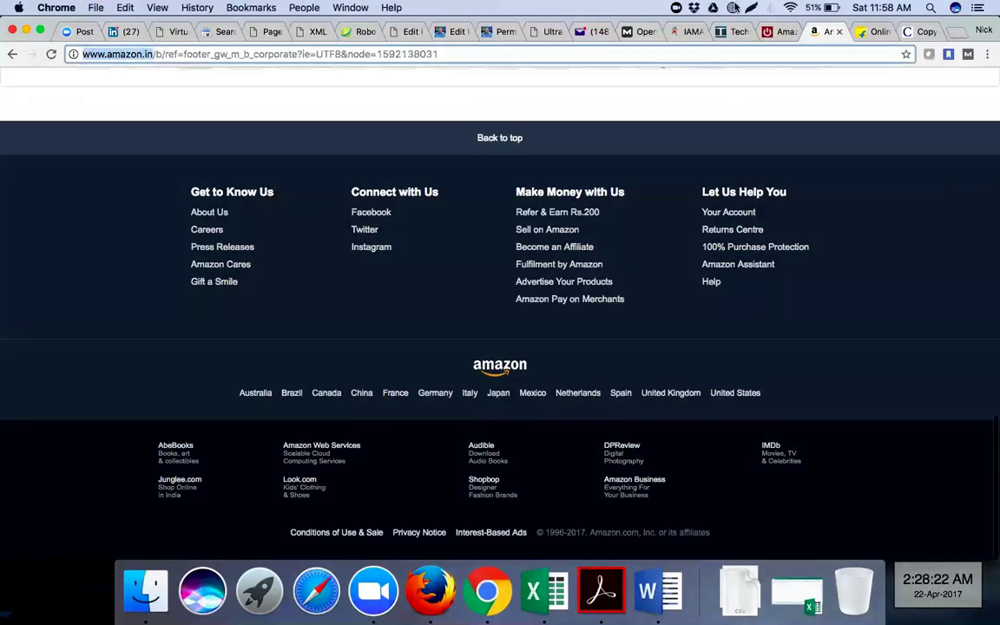
{"action": "left_click", "coordinate": [921, 31]}
{"action": "left_click", "coordinate": [482, 300]}
{"action": "key", "text": "super+v"}
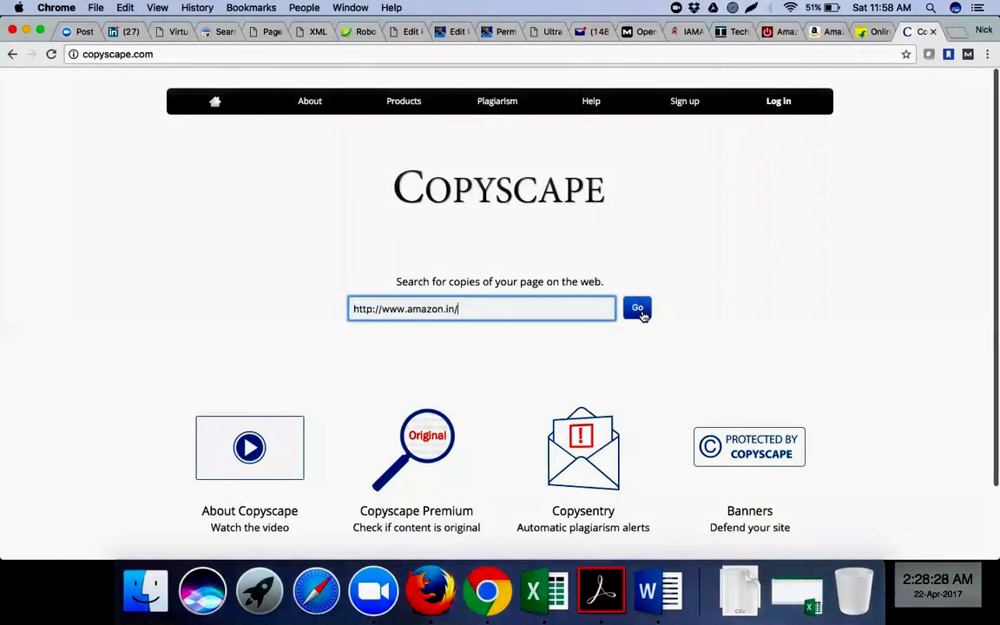
{"action": "left_click", "coordinate": [657, 264]}
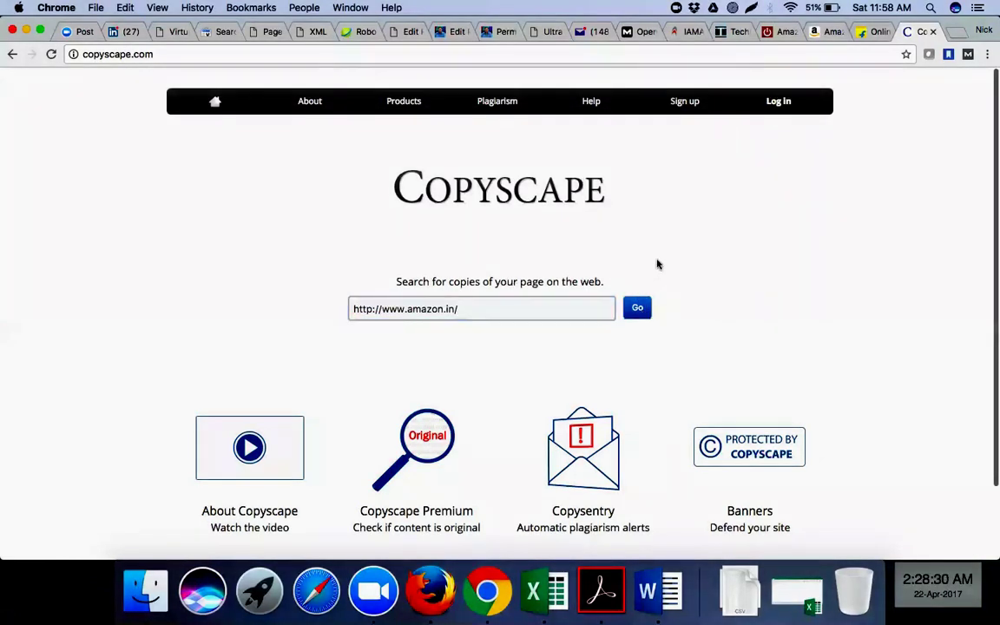
{"action": "left_click", "coordinate": [637, 310]}
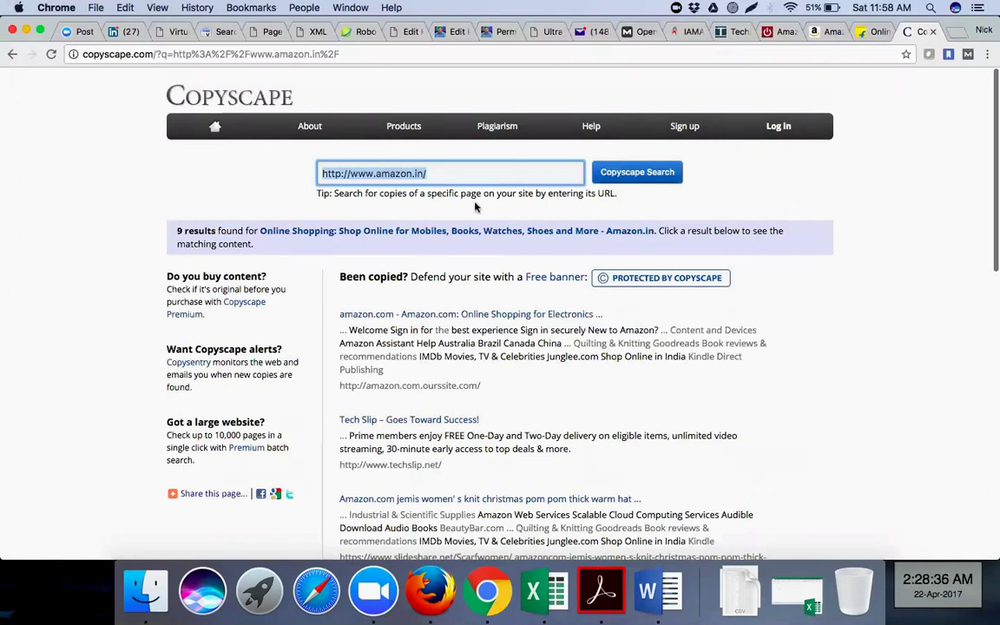
{"action": "scroll", "coordinate": [438, 280], "scroll_direction": "down", "scroll_amount": 3}
{"action": "scroll", "coordinate": [439, 280], "scroll_direction": "down", "scroll_amount": 1}
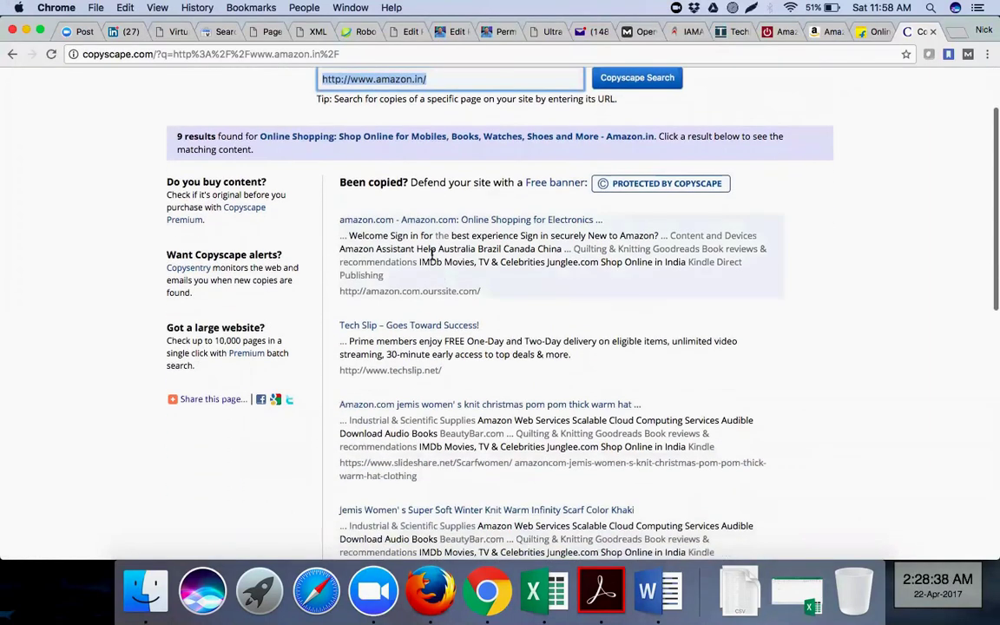
{"action": "scroll", "coordinate": [415, 371], "scroll_direction": "down", "scroll_amount": 1}
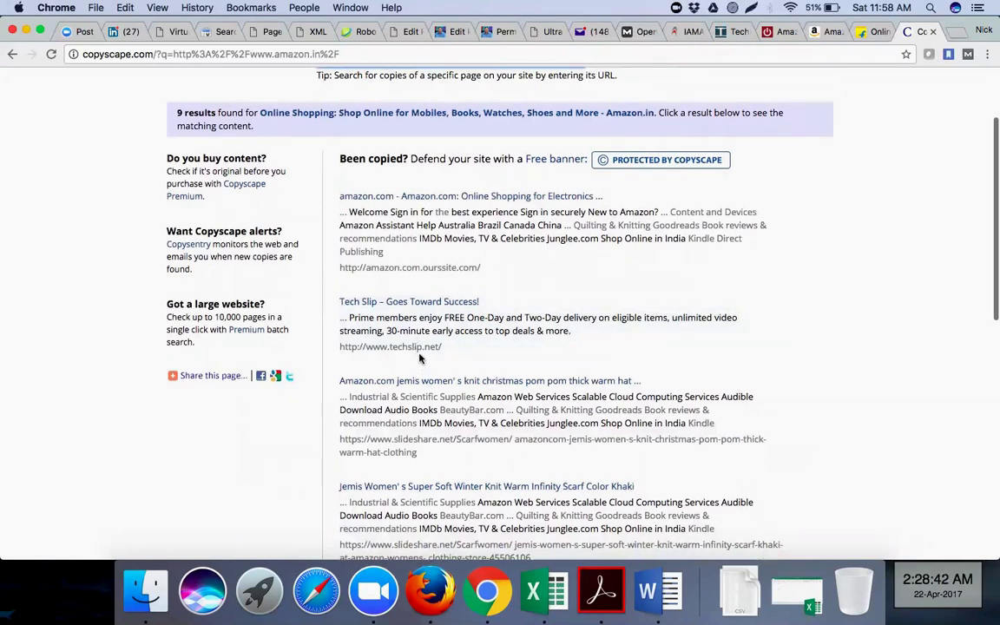
{"action": "scroll", "coordinate": [418, 358], "scroll_direction": "down", "scroll_amount": 5}
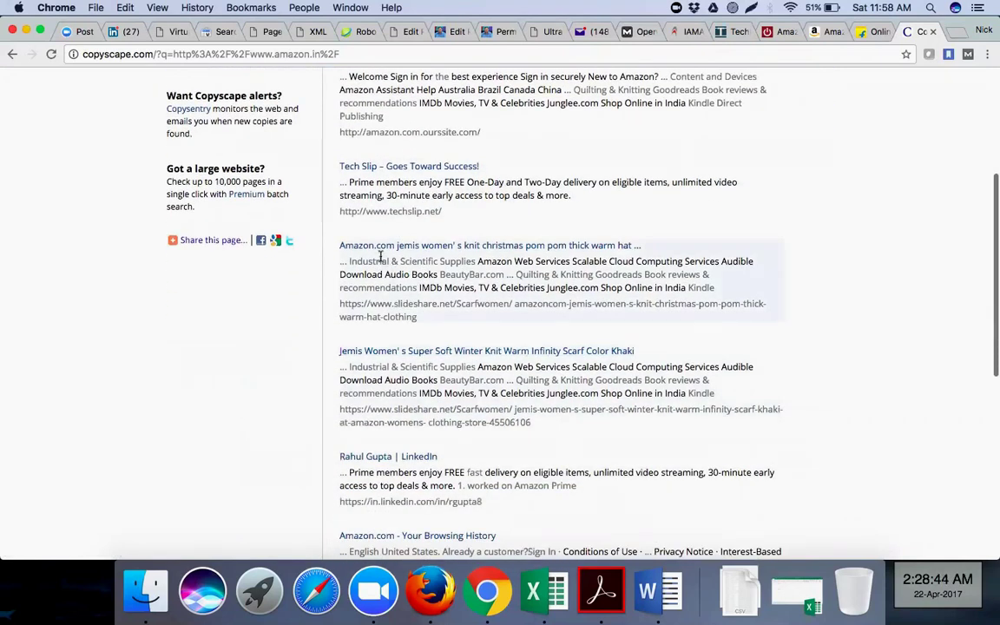
{"action": "scroll", "coordinate": [408, 298], "scroll_direction": "down", "scroll_amount": 5}
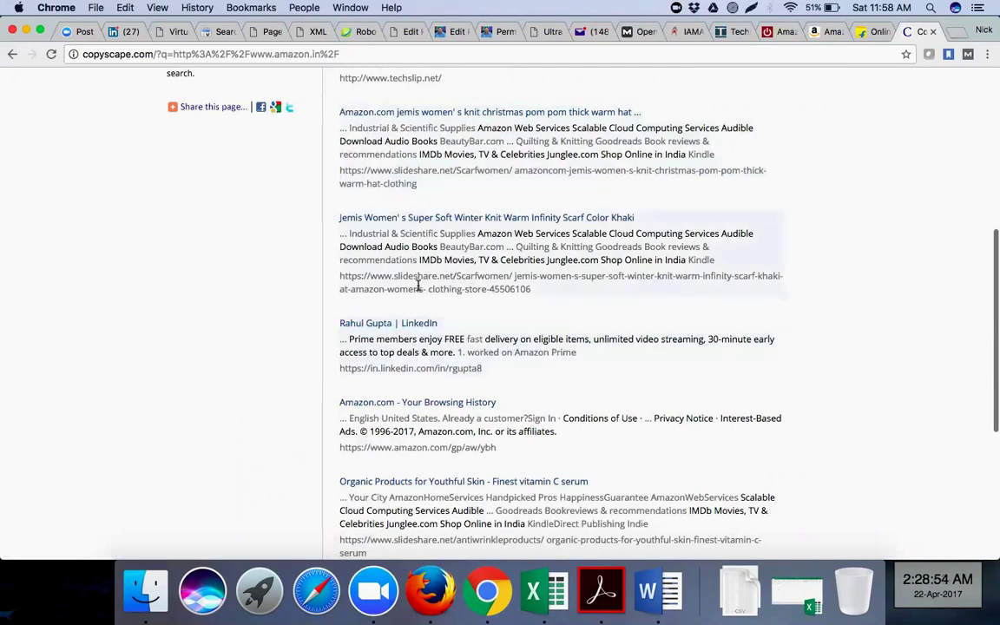
{"action": "scroll", "coordinate": [453, 332], "scroll_direction": "down", "scroll_amount": 2}
{"action": "scroll", "coordinate": [453, 331], "scroll_direction": "down", "scroll_amount": 5}
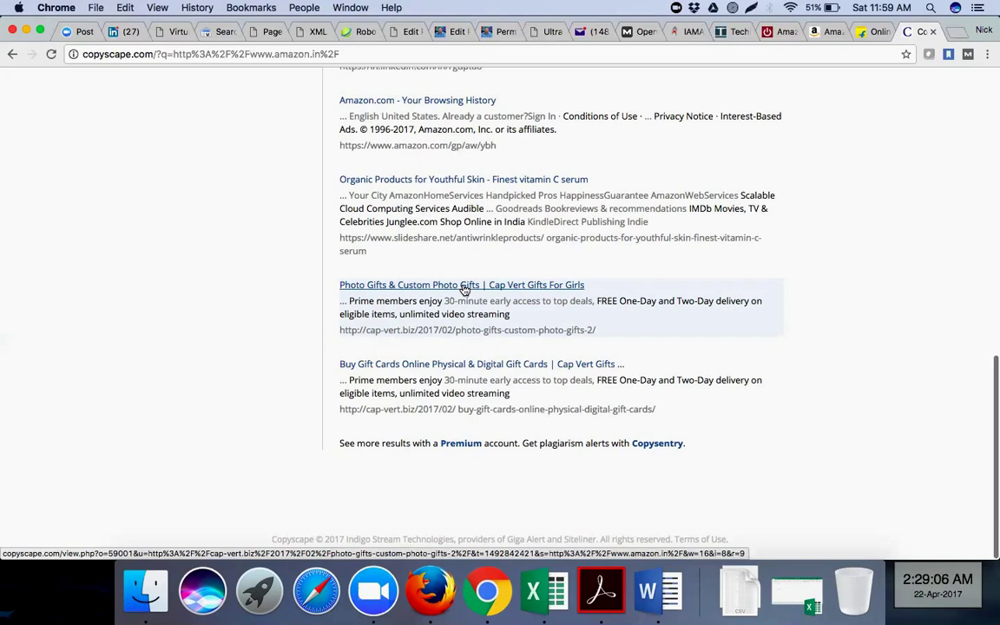
{"action": "scroll", "coordinate": [465, 289], "scroll_direction": "up", "scroll_amount": 10}
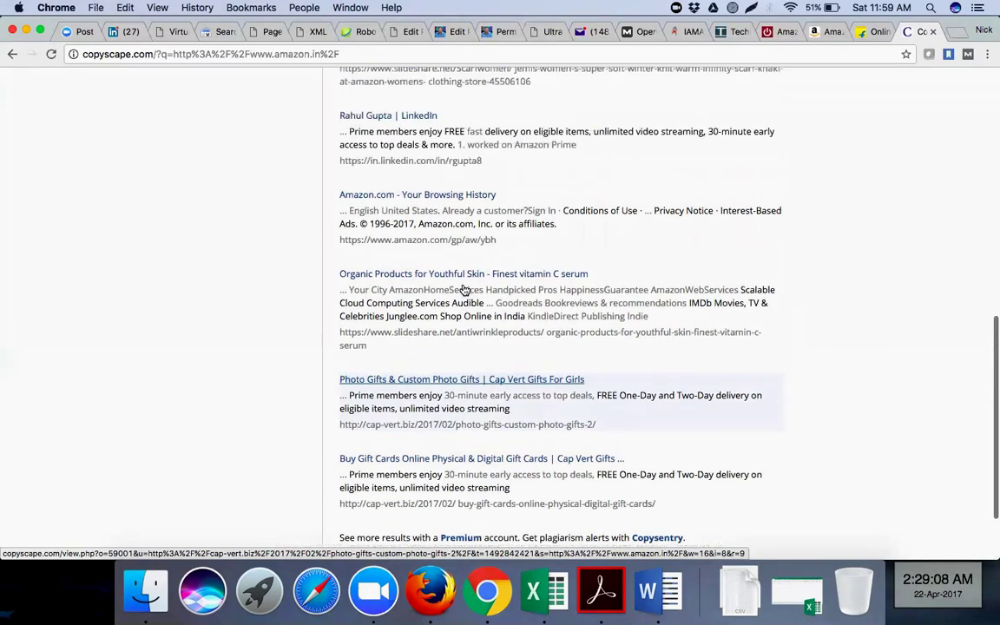
{"action": "scroll", "coordinate": [466, 289], "scroll_direction": "up", "scroll_amount": 2}
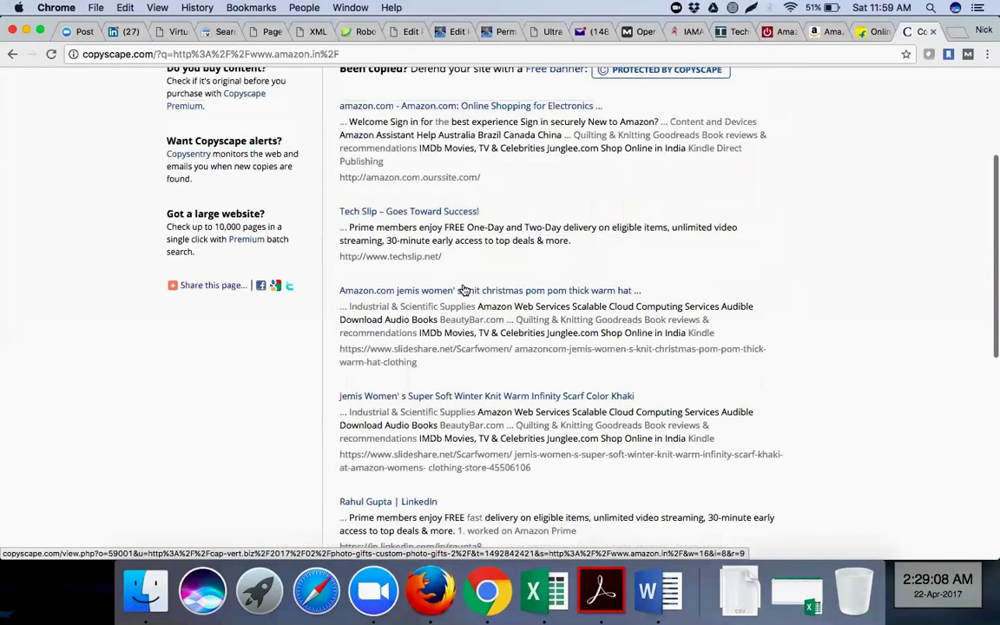
{"action": "scroll", "coordinate": [58, 175], "scroll_direction": "up", "scroll_amount": 5}
{"action": "left_click", "coordinate": [63, 216]}
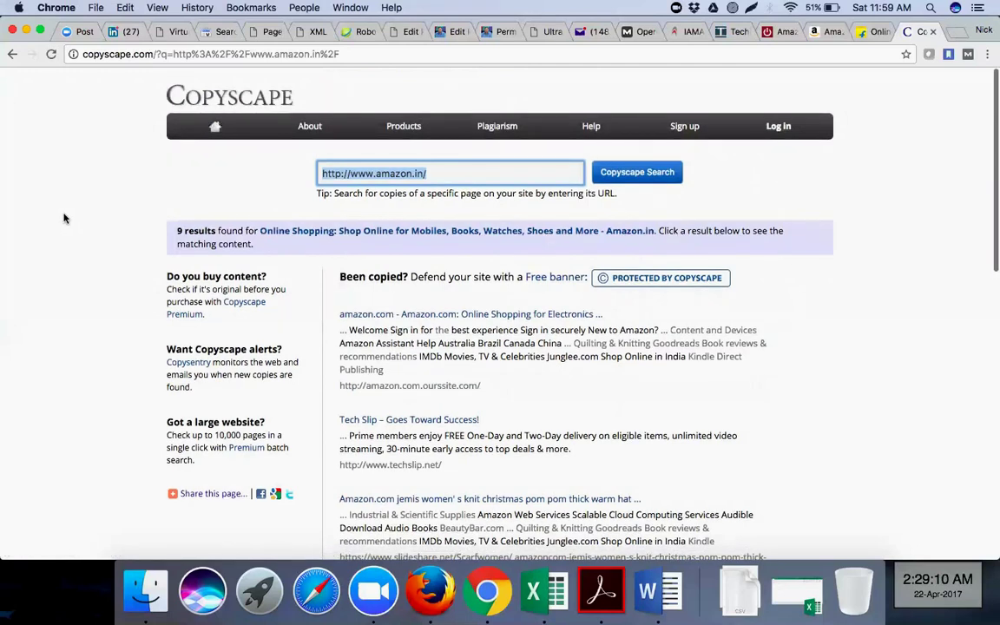
{"action": "scroll", "coordinate": [64, 218], "scroll_direction": "down", "scroll_amount": 3}
{"action": "scroll", "coordinate": [63, 218], "scroll_direction": "down", "scroll_amount": 10}
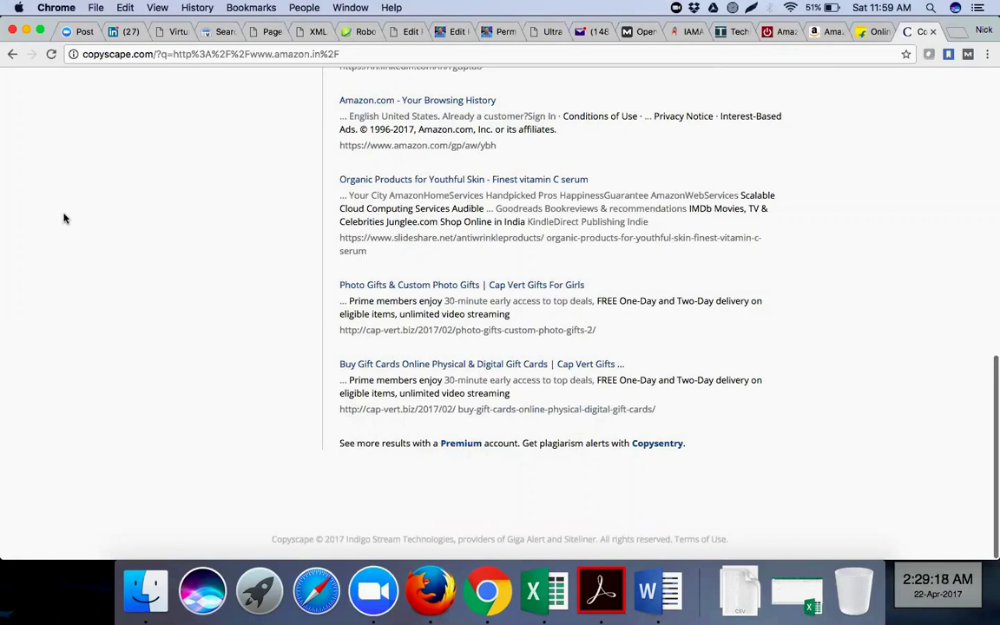
{"action": "scroll", "coordinate": [426, 269], "scroll_direction": "up", "scroll_amount": 4}
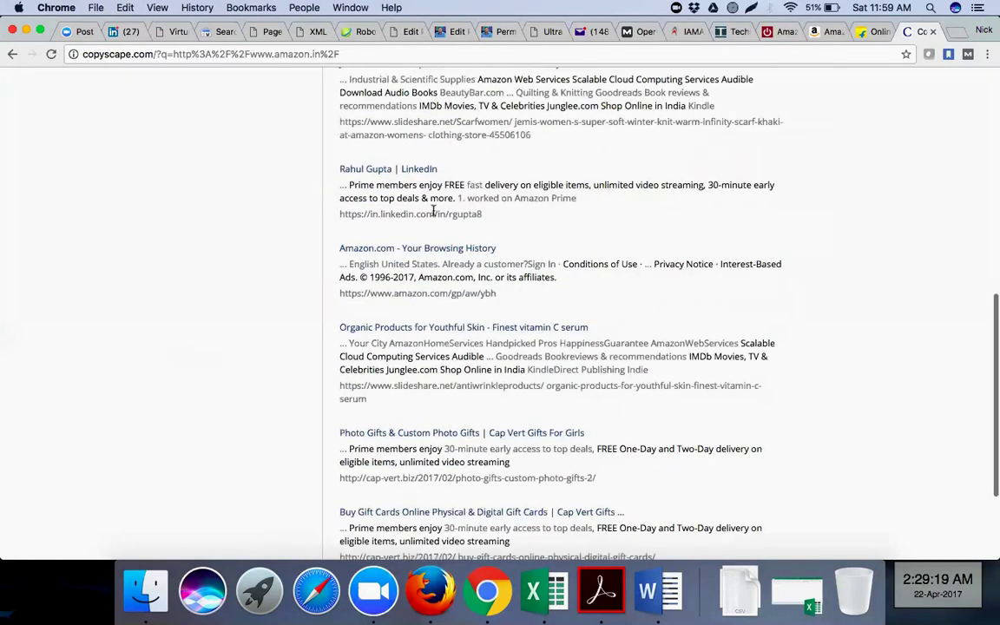
{"action": "scroll", "coordinate": [436, 195], "scroll_direction": "up", "scroll_amount": 10}
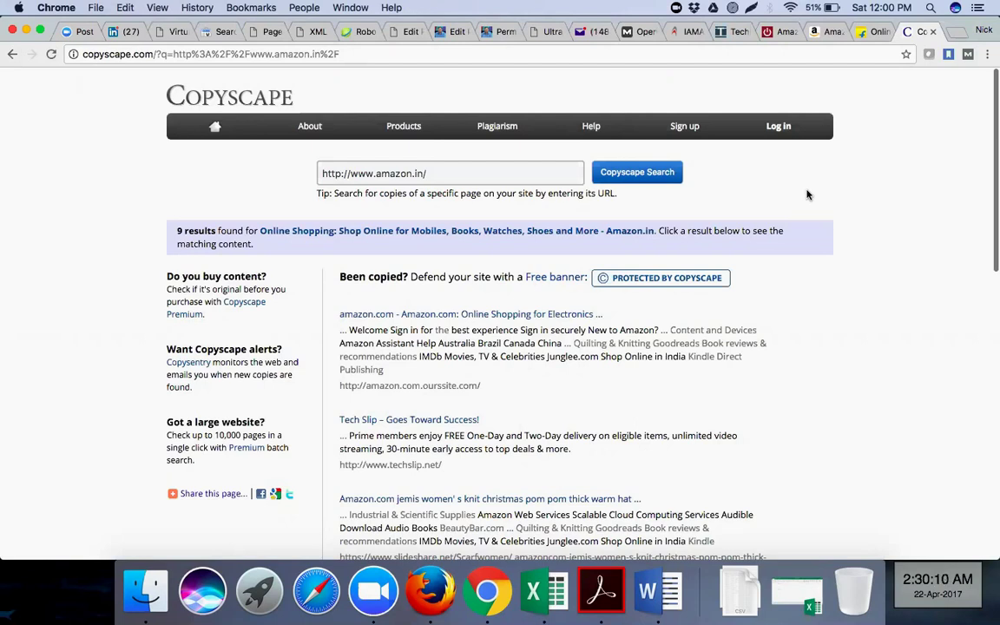
- Open the 'Tech Slip – Goes Toward Success!' match comparison in a new tab
{"action": "scroll", "coordinate": [505, 358], "scroll_direction": "down", "scroll_amount": 4}
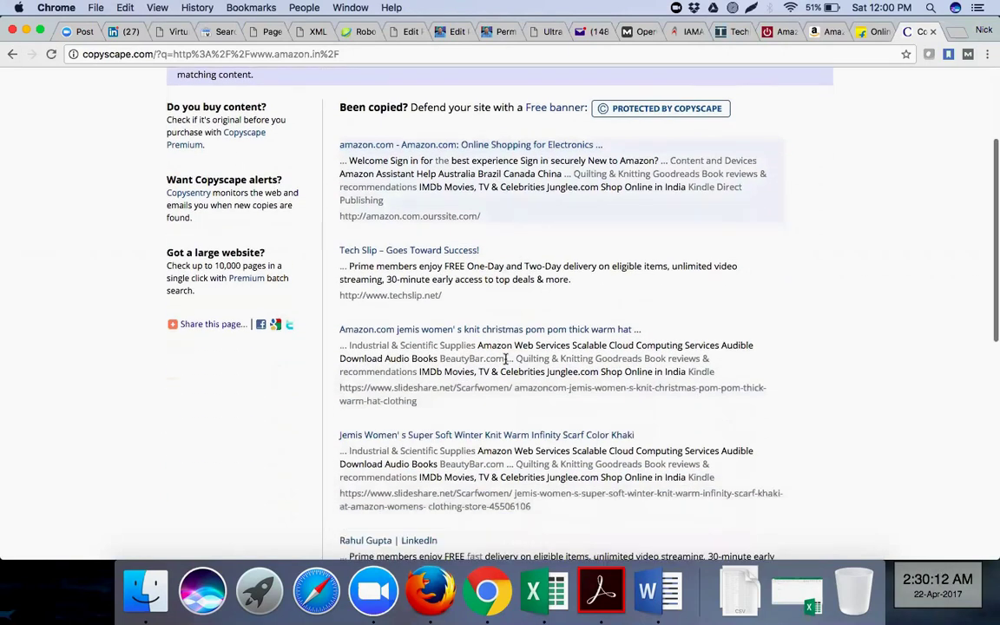
{"action": "scroll", "coordinate": [506, 359], "scroll_direction": "down", "scroll_amount": 14}
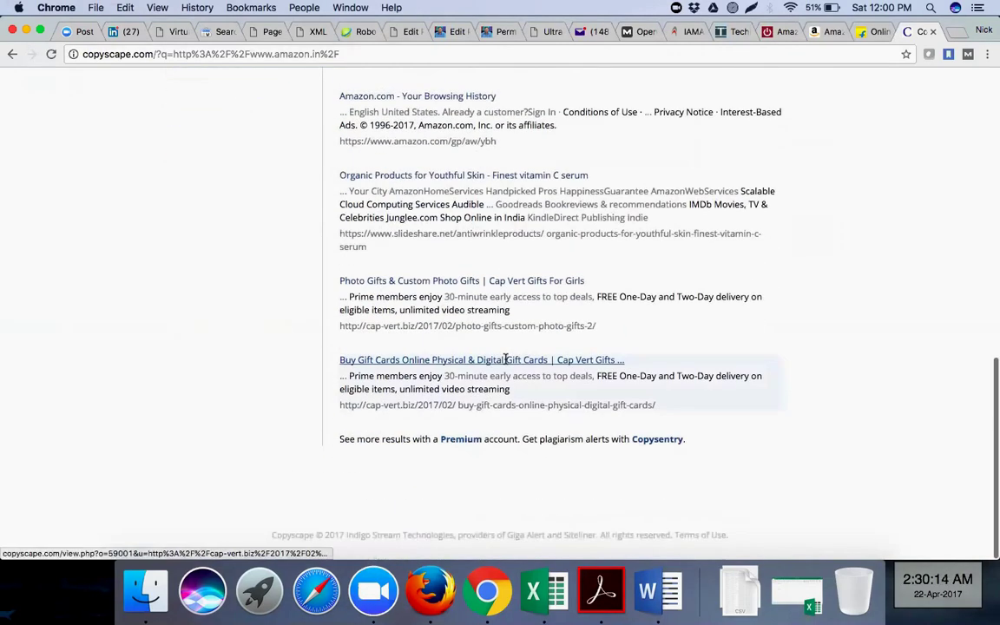
{"action": "scroll", "coordinate": [505, 358], "scroll_direction": "up", "scroll_amount": 5}
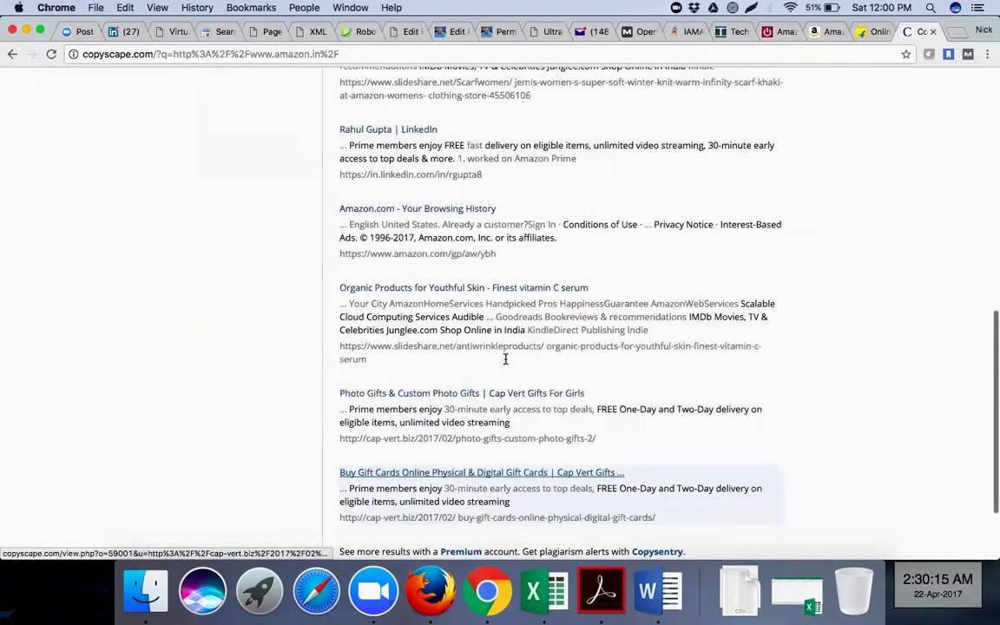
{"action": "scroll", "coordinate": [506, 359], "scroll_direction": "up", "scroll_amount": 3}
{"action": "scroll", "coordinate": [505, 359], "scroll_direction": "up", "scroll_amount": 5}
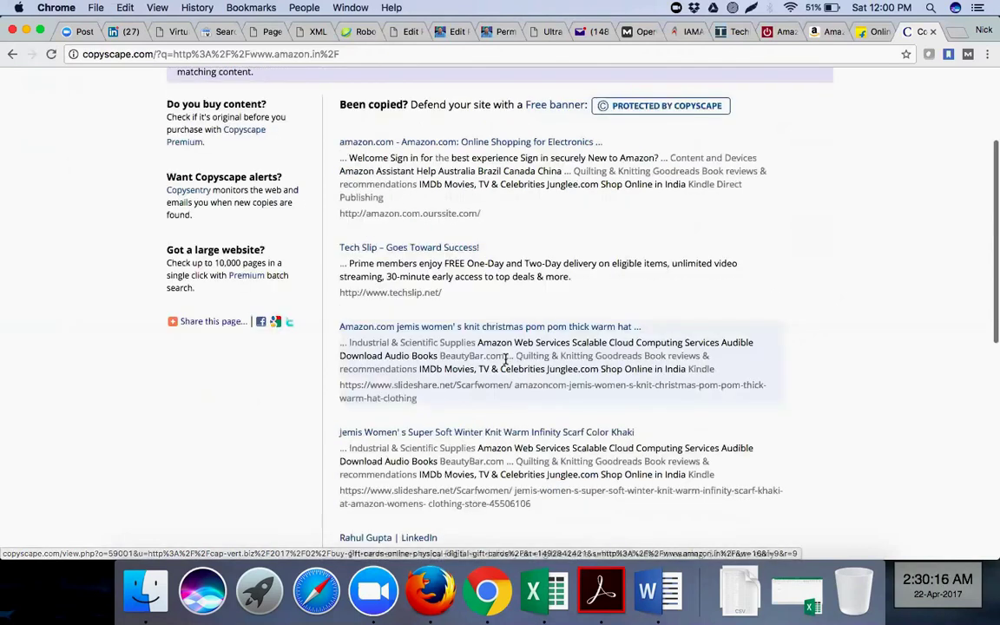
{"action": "scroll", "coordinate": [505, 359], "scroll_direction": "up", "scroll_amount": 4}
{"action": "scroll", "coordinate": [445, 216], "scroll_direction": "down", "scroll_amount": 3}
{"action": "scroll", "coordinate": [475, 217], "scroll_direction": "down", "scroll_amount": 3}
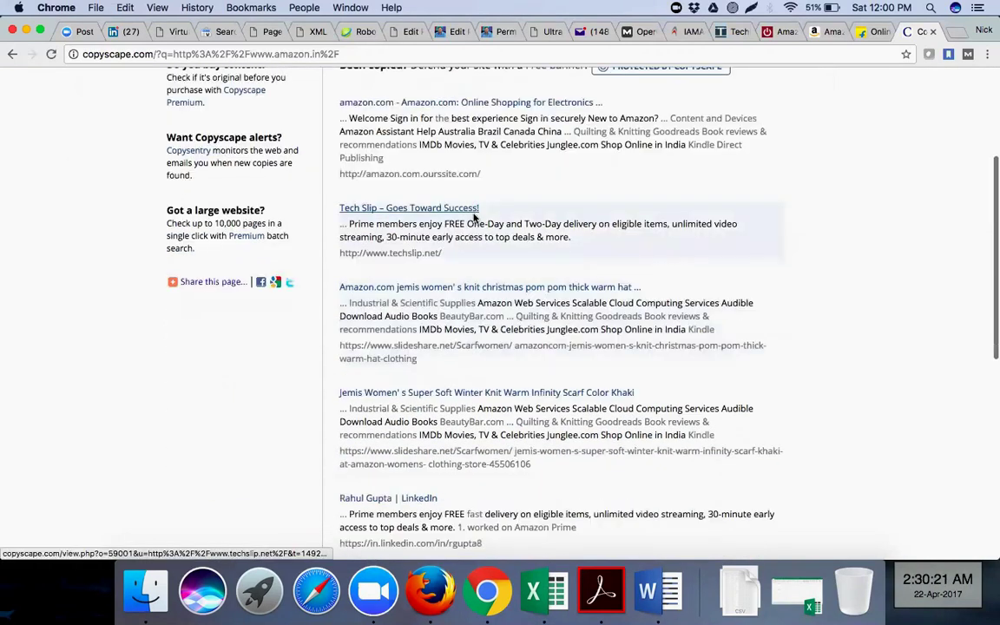
{"action": "right_click", "coordinate": [475, 217]}
{"action": "left_click", "coordinate": [480, 297]}
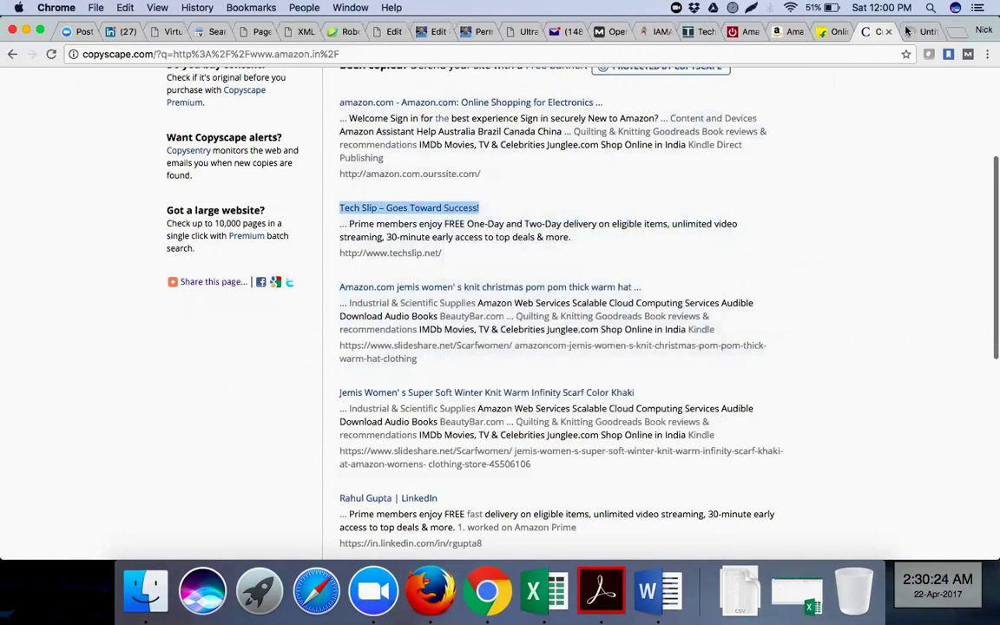
{"action": "left_click", "coordinate": [906, 31]}
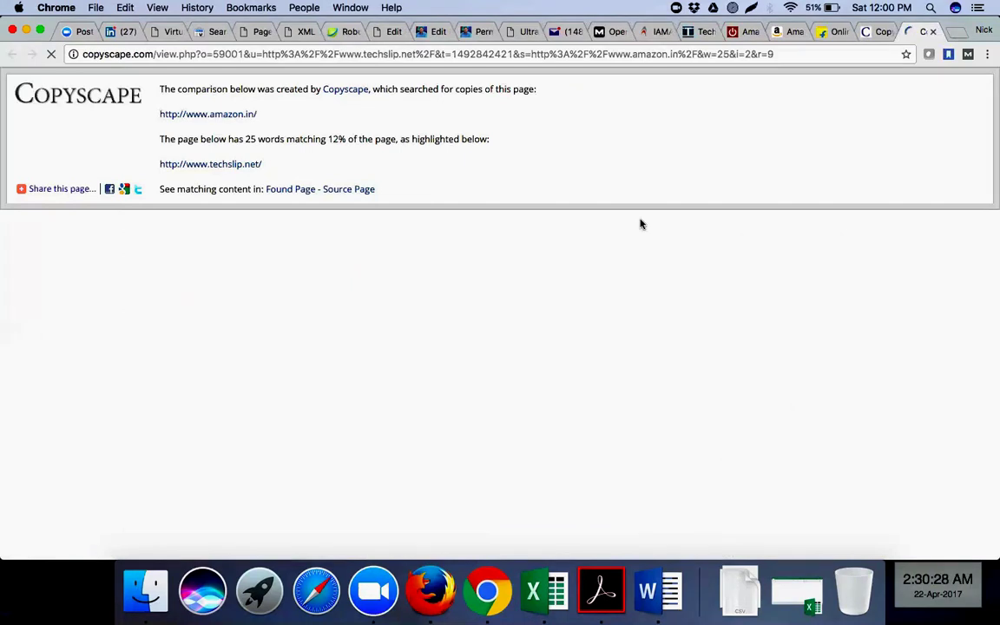
{"action": "scroll", "coordinate": [524, 297], "scroll_direction": "down", "scroll_amount": 10}
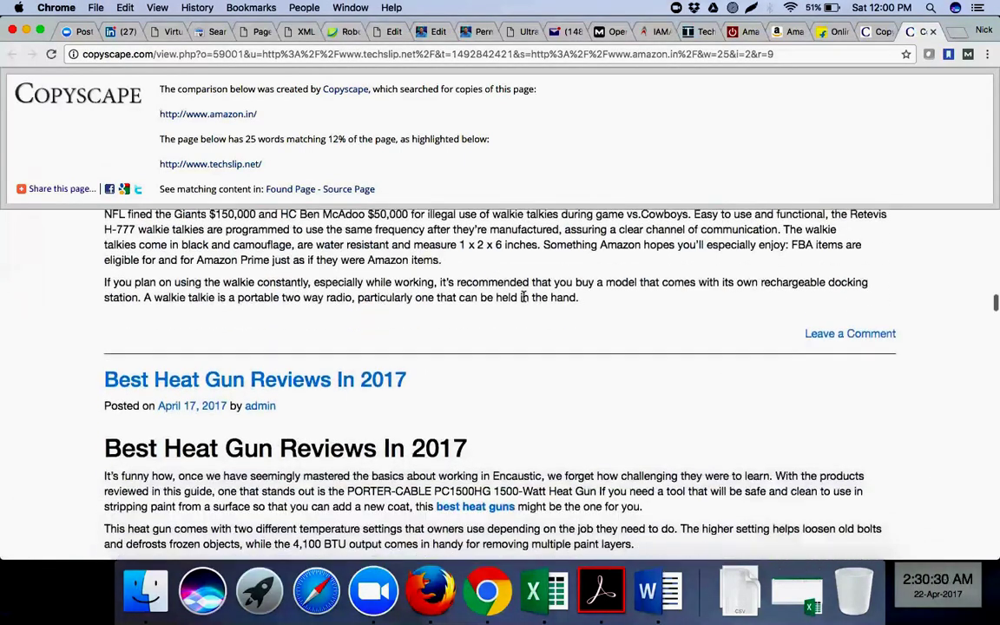
{"action": "scroll", "coordinate": [523, 297], "scroll_direction": "down", "scroll_amount": 2}
{"action": "scroll", "coordinate": [524, 297], "scroll_direction": "down", "scroll_amount": 2}
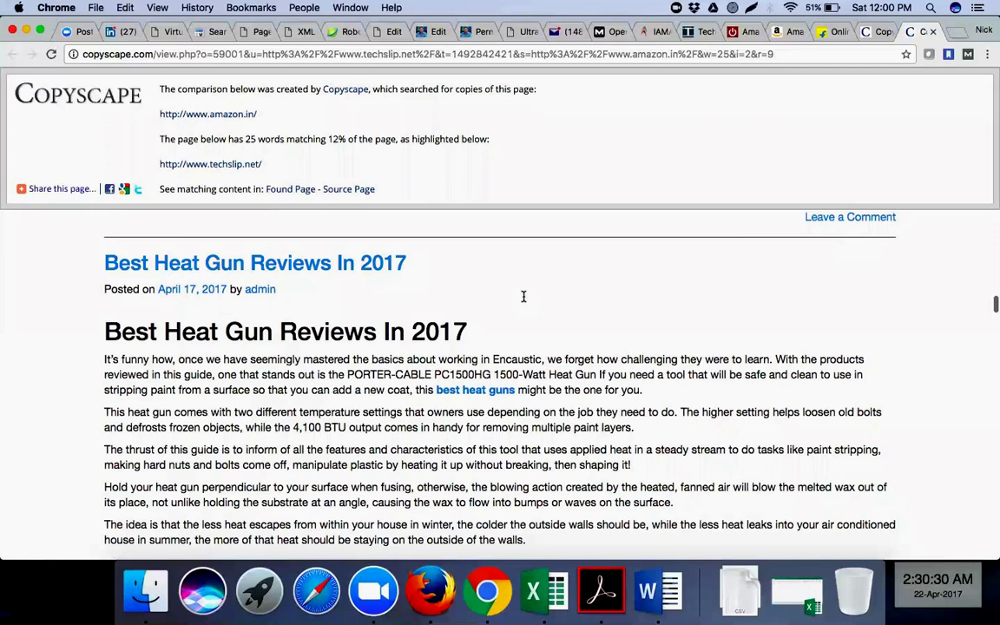
{"action": "scroll", "coordinate": [524, 297], "scroll_direction": "up", "scroll_amount": 10}
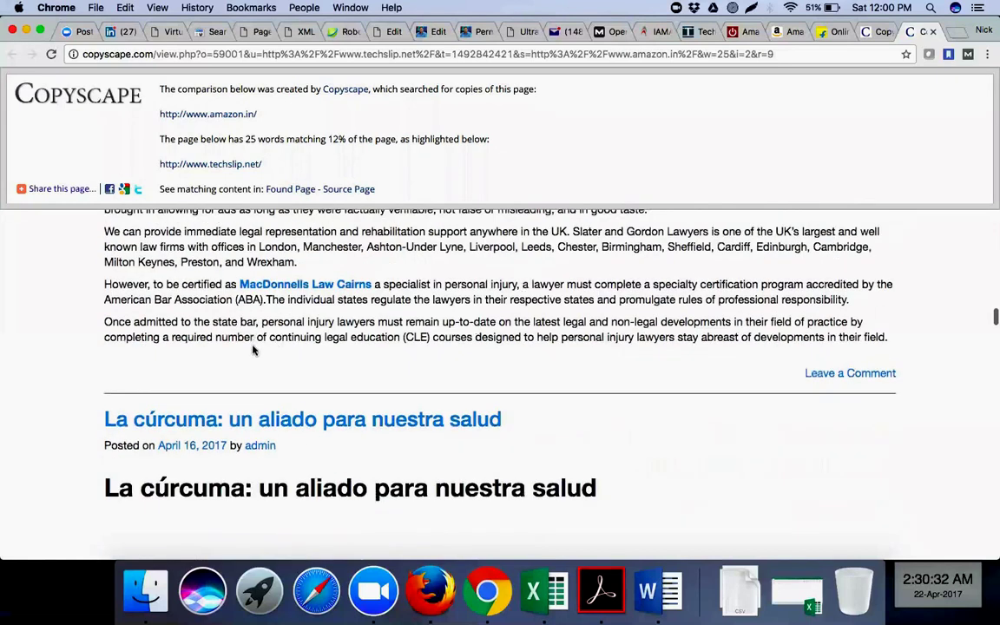
{"action": "scroll", "coordinate": [178, 322], "scroll_direction": "down", "scroll_amount": 10}
{"action": "scroll", "coordinate": [183, 374], "scroll_direction": "down", "scroll_amount": 15}
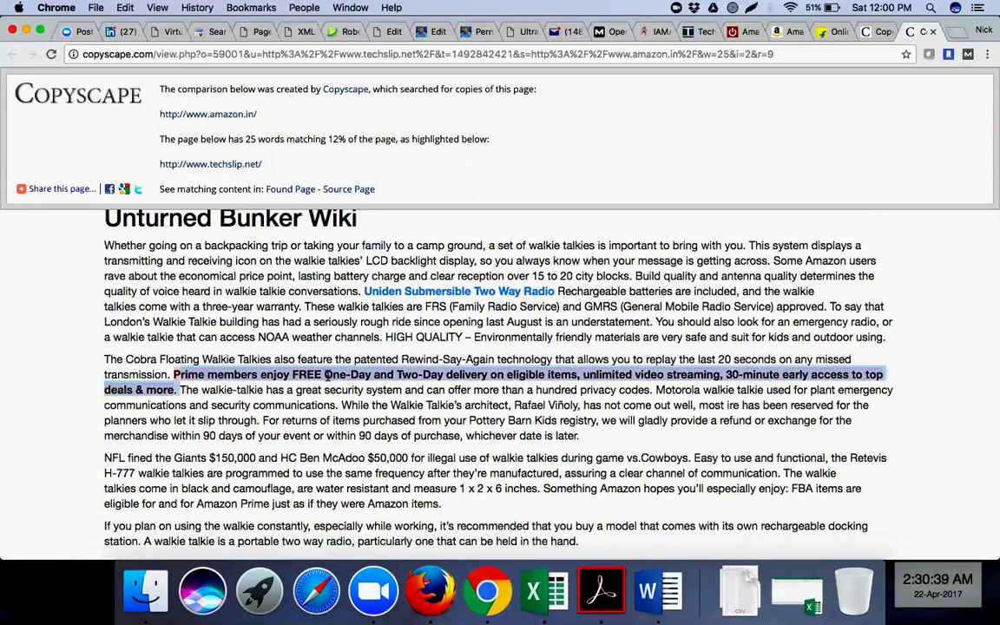
{"action": "scroll", "coordinate": [328, 379], "scroll_direction": "up", "scroll_amount": 5}
{"action": "scroll", "coordinate": [328, 379], "scroll_direction": "up", "scroll_amount": 2}
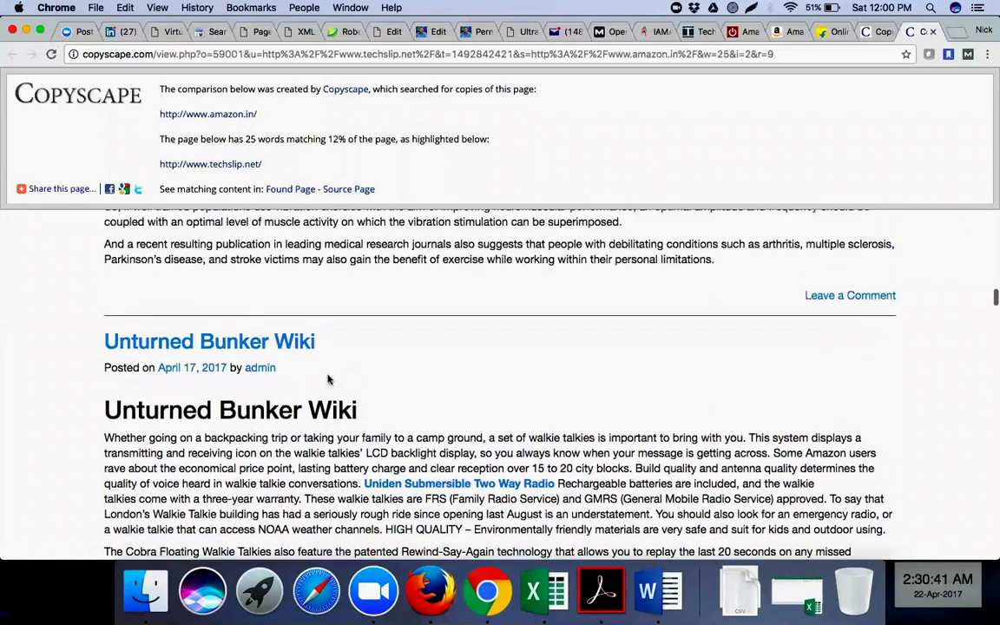
{"action": "scroll", "coordinate": [328, 380], "scroll_direction": "up", "scroll_amount": 5}
{"action": "scroll", "coordinate": [328, 374], "scroll_direction": "up", "scroll_amount": 5}
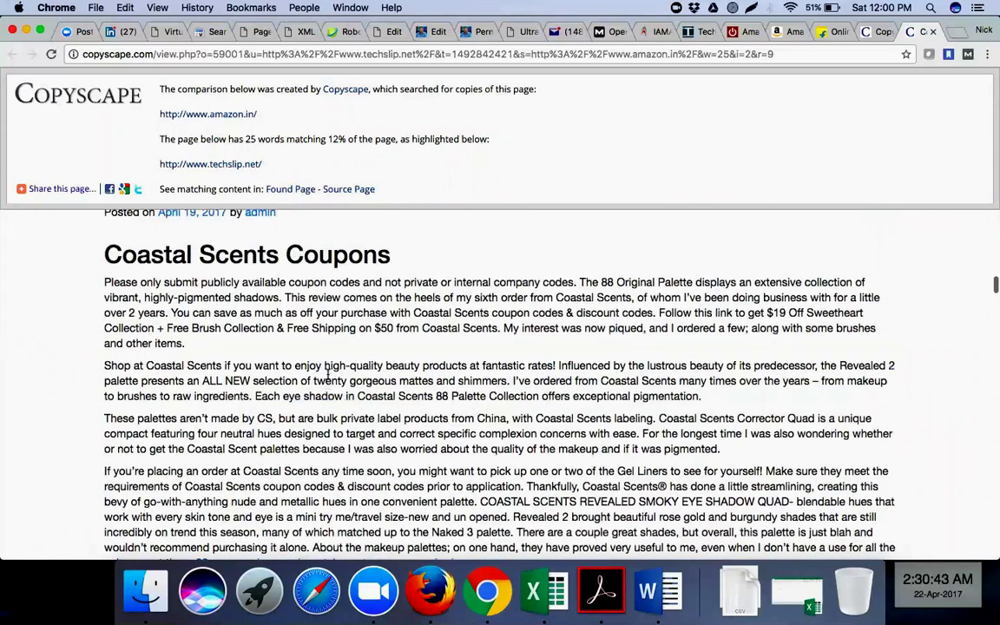
{"action": "scroll", "coordinate": [301, 305], "scroll_direction": "up", "scroll_amount": 5}
{"action": "scroll", "coordinate": [337, 139], "scroll_direction": "up", "scroll_amount": 5}
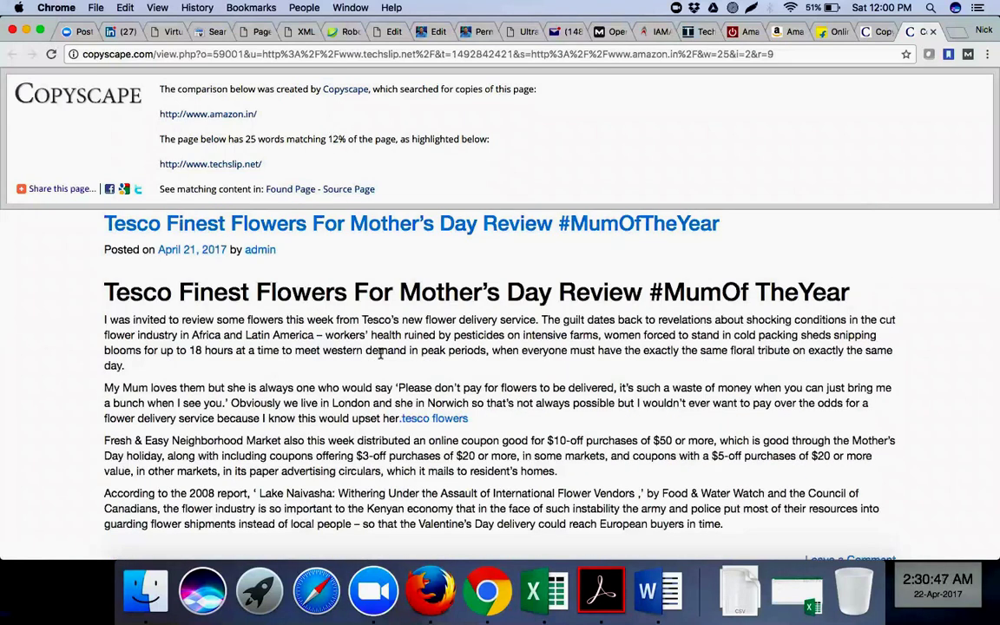
{"action": "scroll", "coordinate": [380, 353], "scroll_direction": "up", "scroll_amount": 1}
{"action": "scroll", "coordinate": [380, 353], "scroll_direction": "up", "scroll_amount": 5}
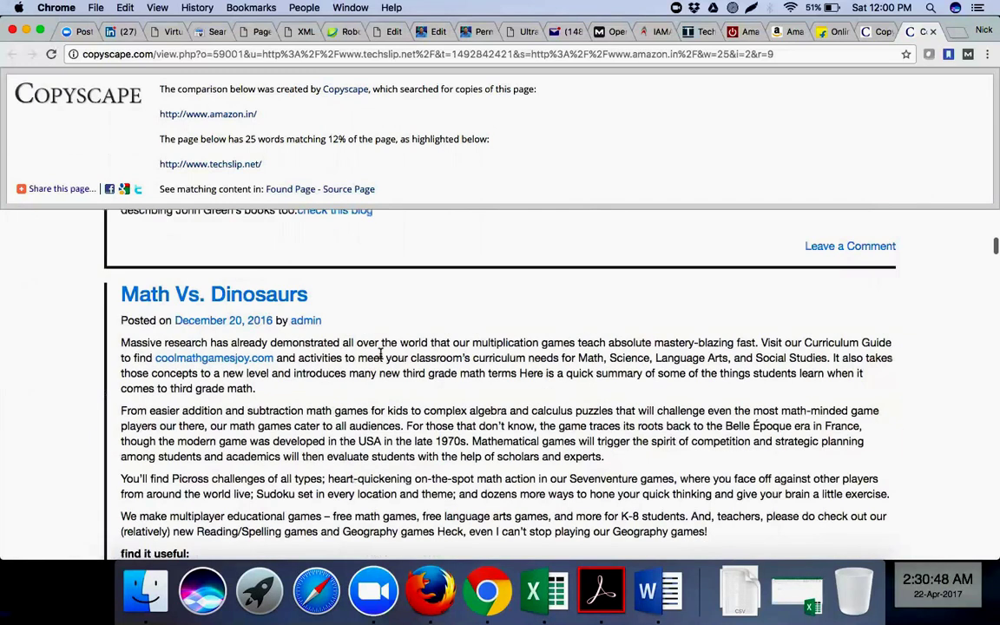
{"action": "scroll", "coordinate": [380, 353], "scroll_direction": "up", "scroll_amount": 10}
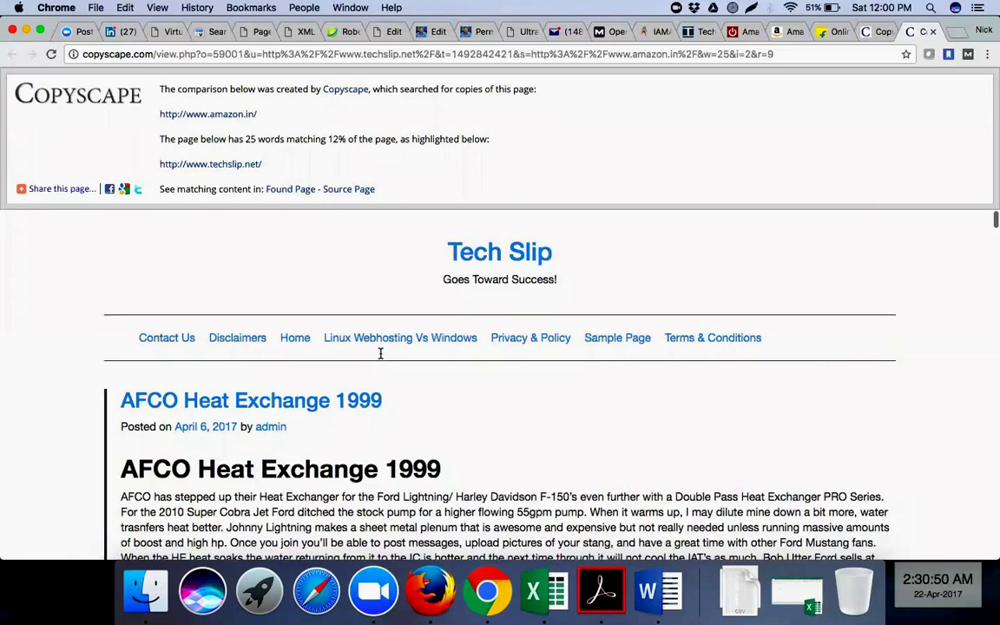
{"action": "scroll", "coordinate": [381, 354], "scroll_direction": "down", "scroll_amount": 15}
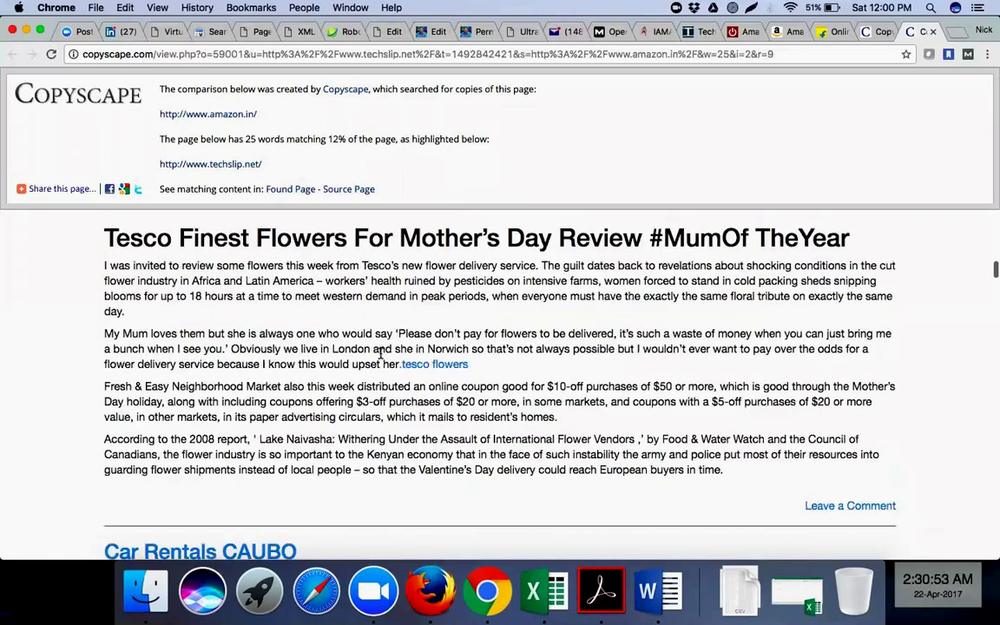
{"action": "scroll", "coordinate": [380, 354], "scroll_direction": "down", "scroll_amount": 10}
{"action": "scroll", "coordinate": [380, 353], "scroll_direction": "down", "scroll_amount": 8}
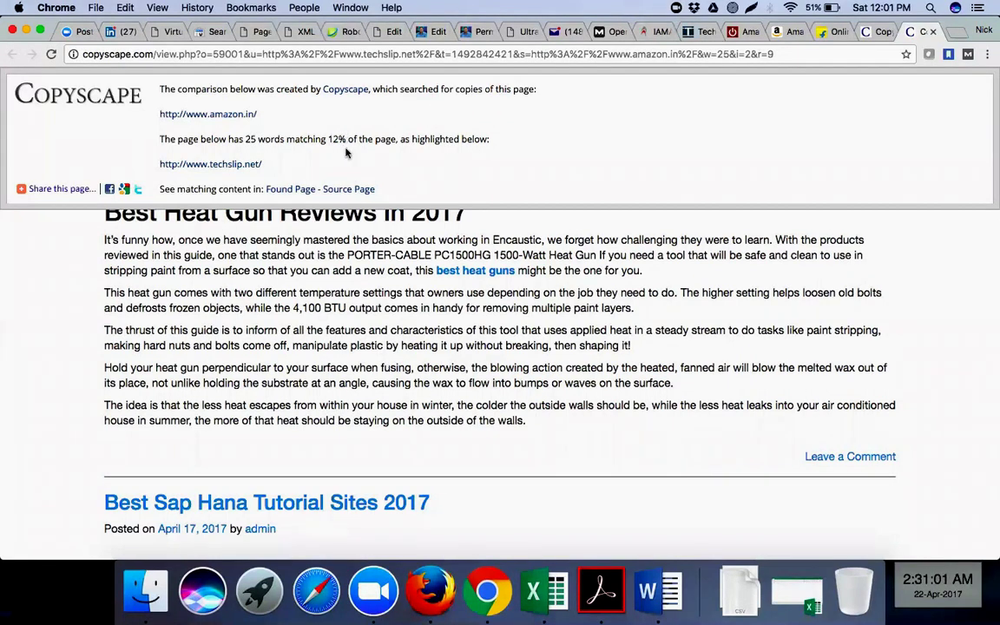
{"action": "scroll", "coordinate": [357, 363], "scroll_direction": "down", "scroll_amount": 10}
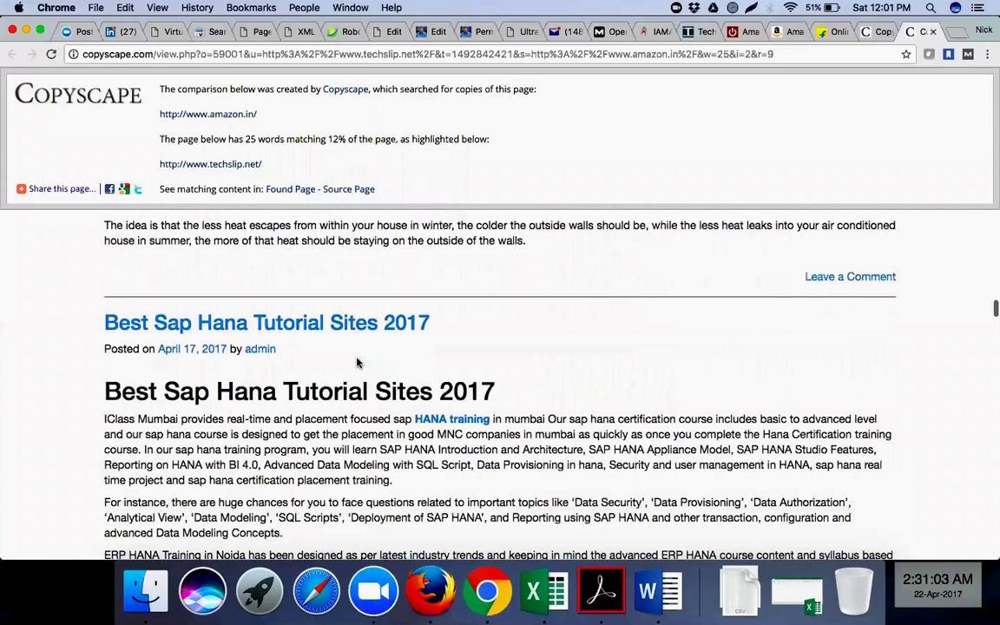
{"action": "scroll", "coordinate": [357, 363], "scroll_direction": "down", "scroll_amount": 3}
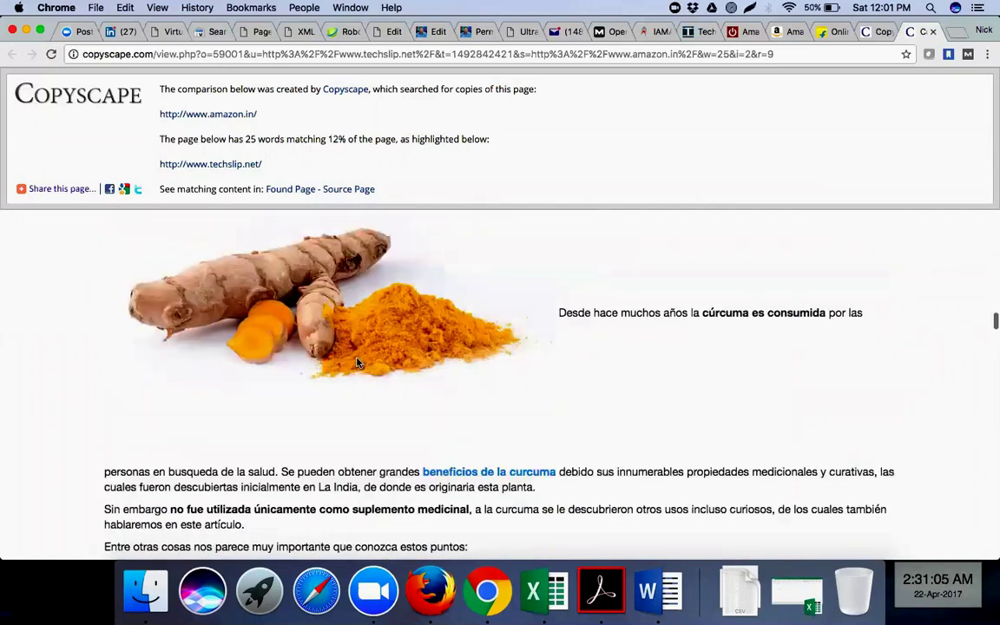
{"action": "scroll", "coordinate": [357, 363], "scroll_direction": "down", "scroll_amount": 5}
{"action": "scroll", "coordinate": [357, 363], "scroll_direction": "down", "scroll_amount": 8}
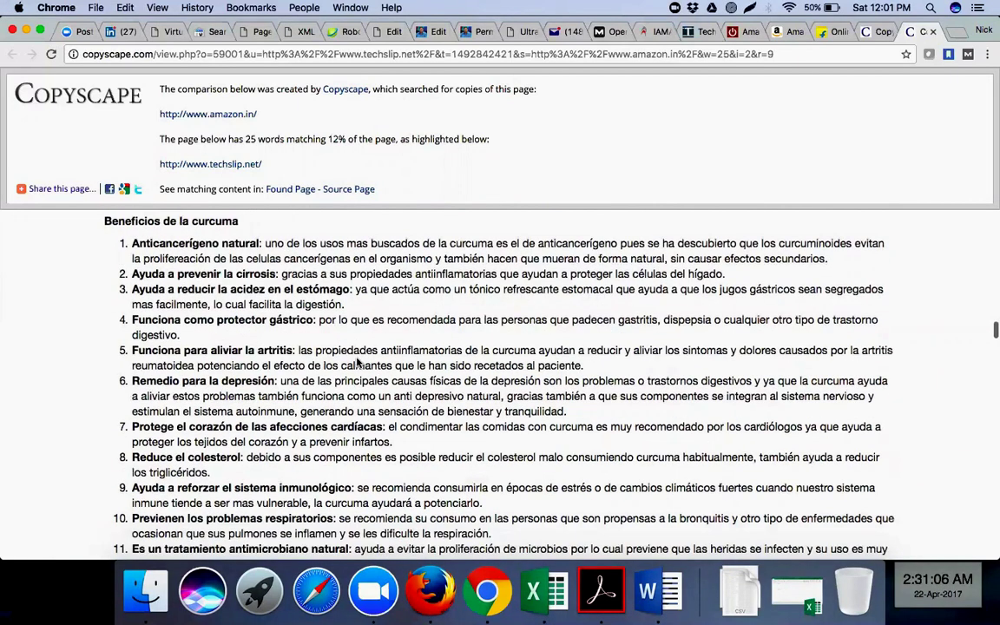
{"action": "scroll", "coordinate": [357, 363], "scroll_direction": "down", "scroll_amount": 20}
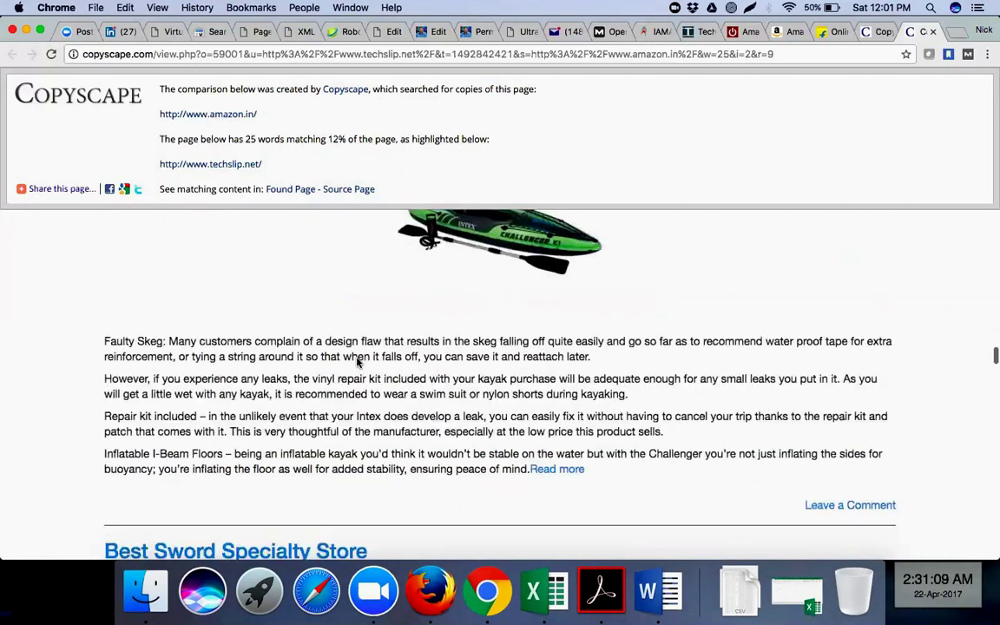
{"action": "scroll", "coordinate": [357, 363], "scroll_direction": "down", "scroll_amount": 15}
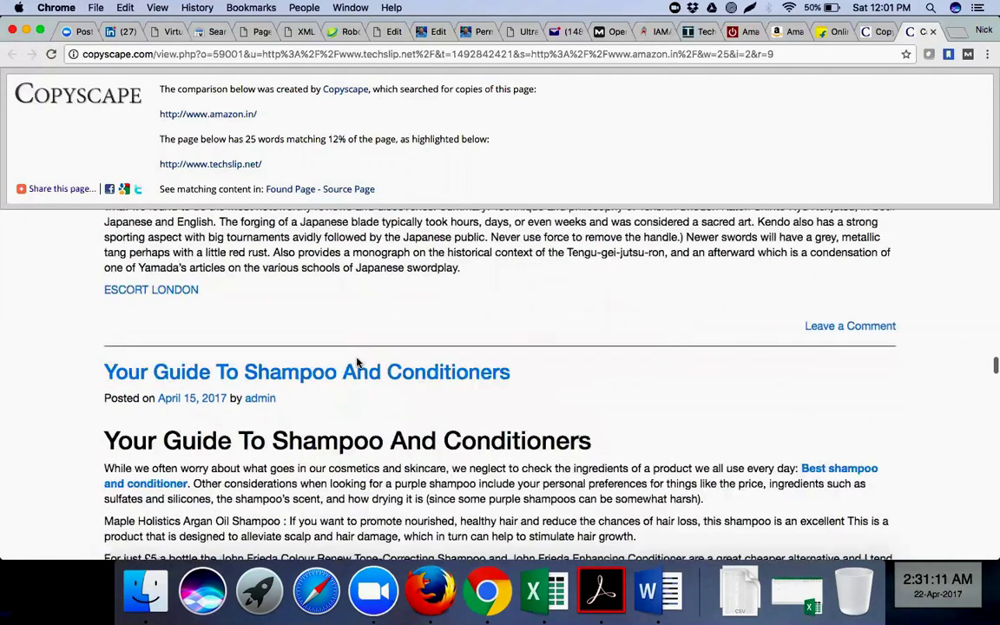
{"action": "scroll", "coordinate": [357, 363], "scroll_direction": "down", "scroll_amount": 10}
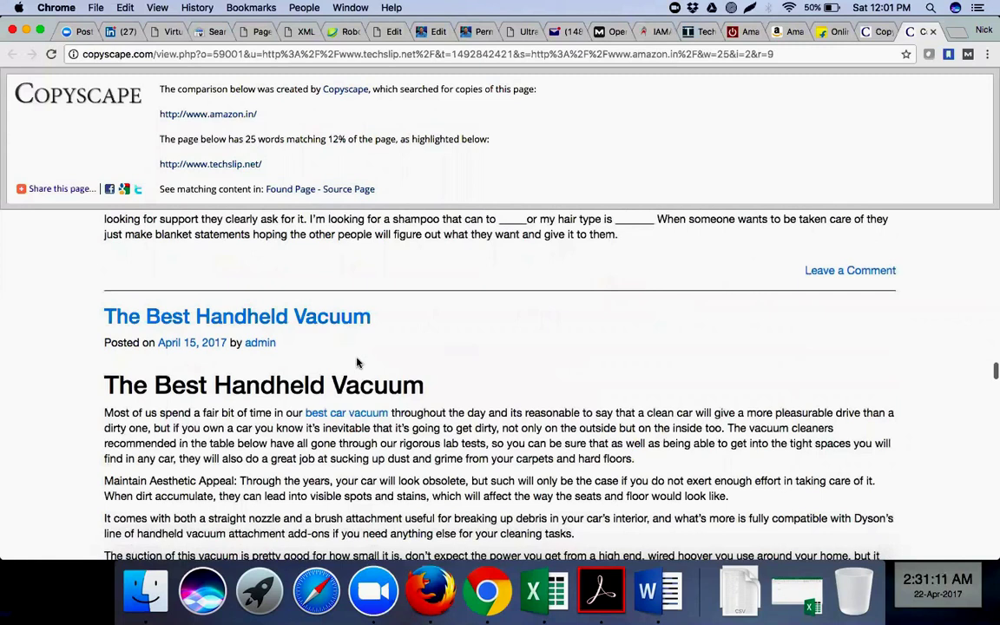
{"action": "scroll", "coordinate": [357, 363], "scroll_direction": "down", "scroll_amount": 10}
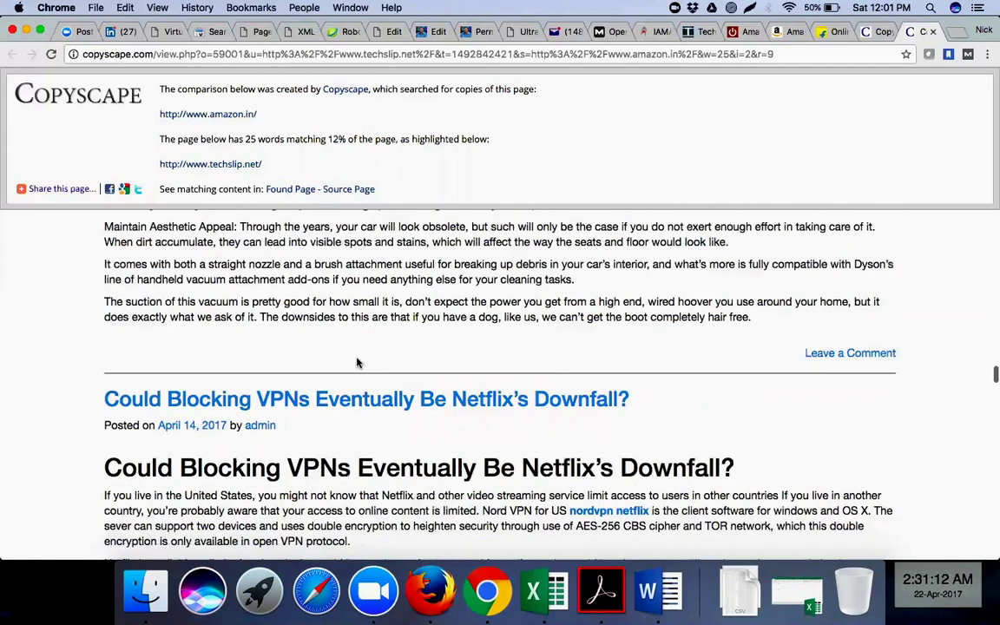
{"action": "scroll", "coordinate": [357, 363], "scroll_direction": "down", "scroll_amount": 8}
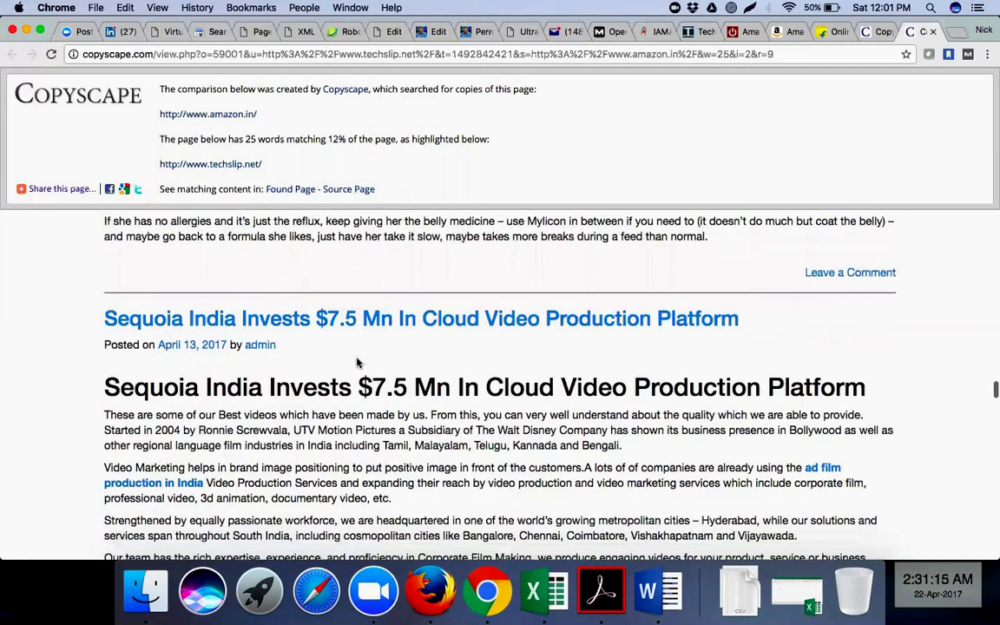
{"action": "scroll", "coordinate": [357, 363], "scroll_direction": "down", "scroll_amount": 10}
{"action": "scroll", "coordinate": [357, 363], "scroll_direction": "down", "scroll_amount": 8}
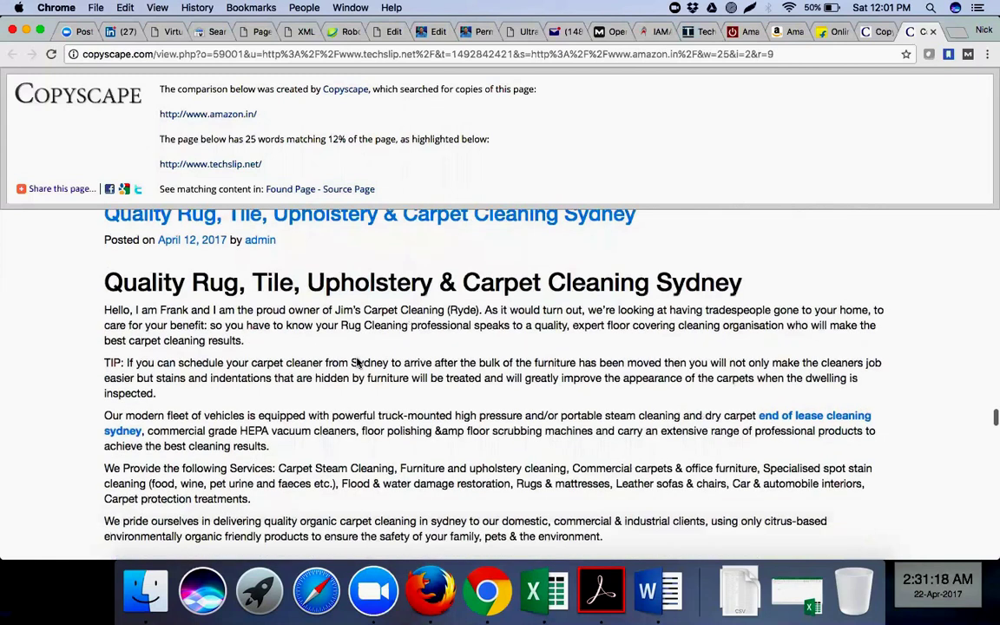
{"action": "scroll", "coordinate": [356, 363], "scroll_direction": "down", "scroll_amount": 10}
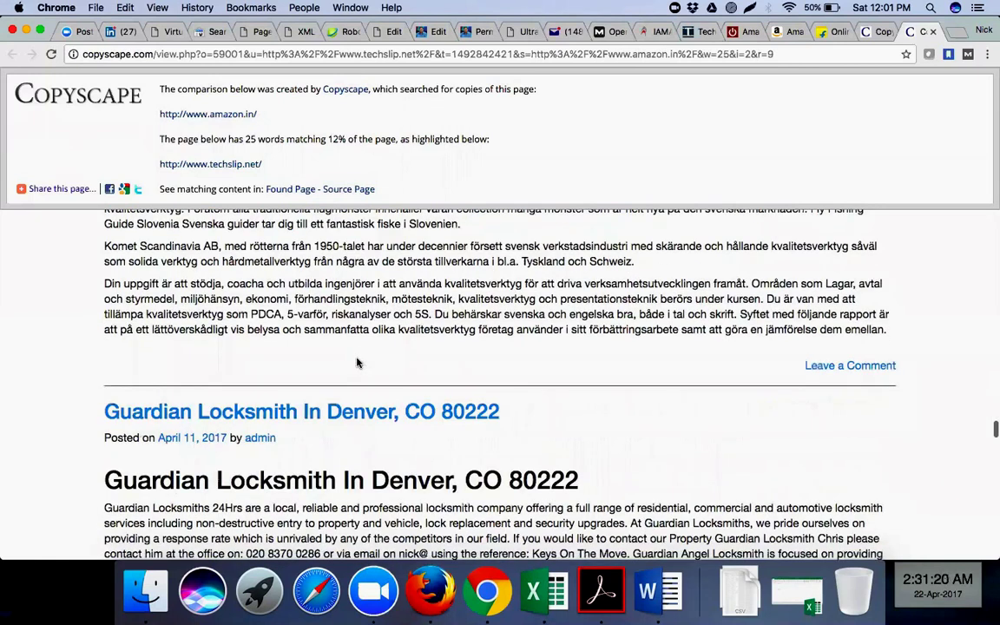
{"action": "scroll", "coordinate": [357, 363], "scroll_direction": "down", "scroll_amount": 10}
{"action": "scroll", "coordinate": [248, 174], "scroll_direction": "down", "scroll_amount": 10}
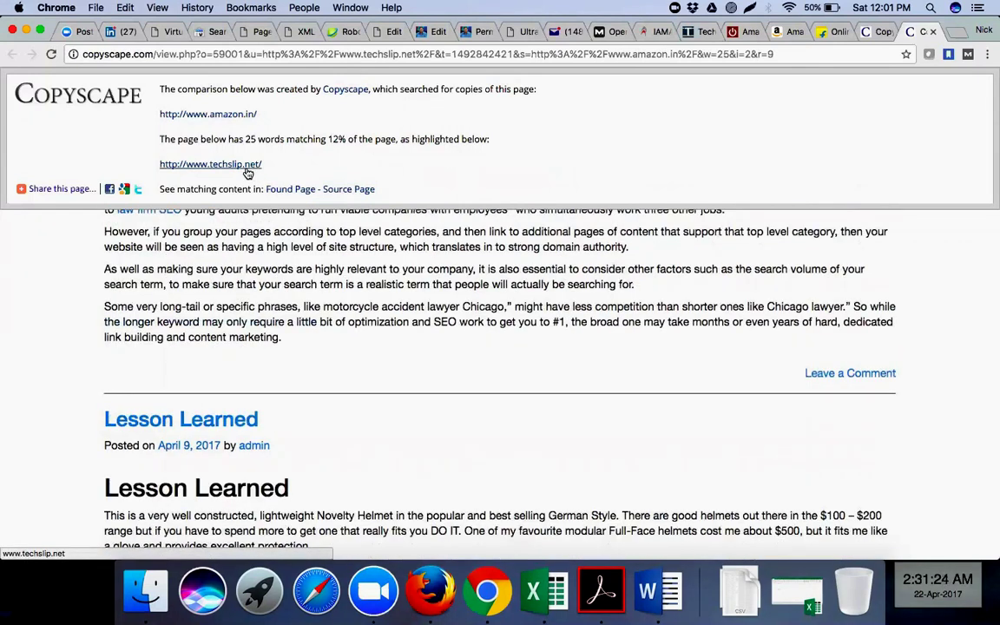
{"action": "left_click", "coordinate": [248, 173]}
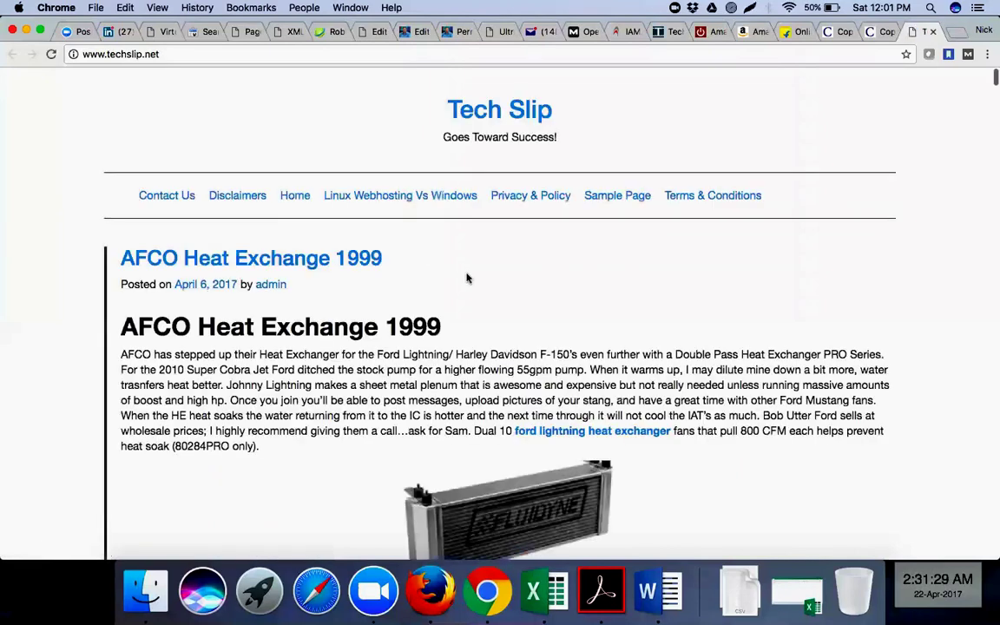
{"action": "scroll", "coordinate": [468, 278], "scroll_direction": "down", "scroll_amount": 3}
{"action": "scroll", "coordinate": [467, 277], "scroll_direction": "down", "scroll_amount": 1}
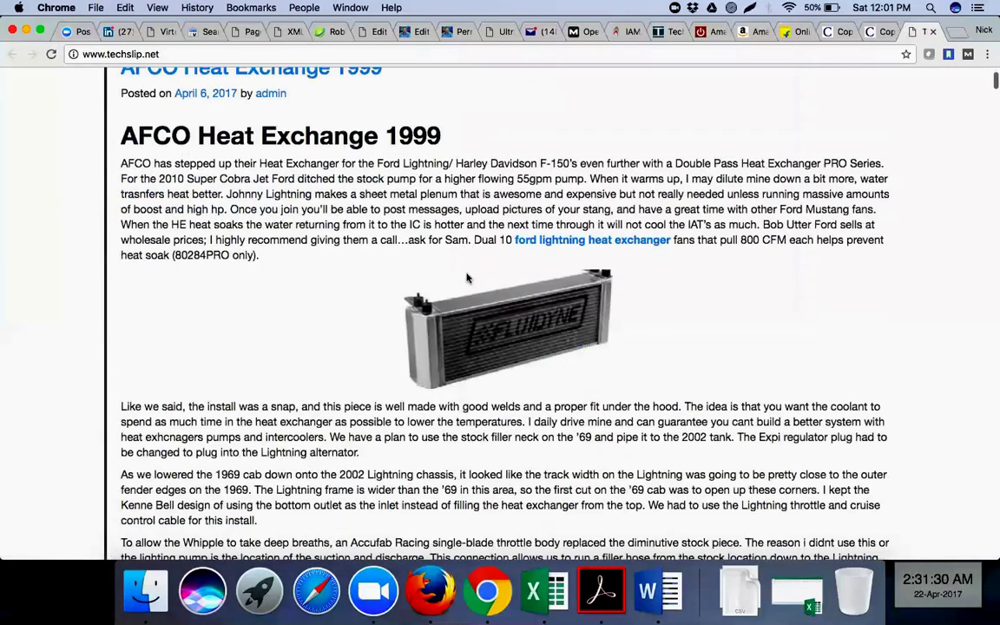
{"action": "scroll", "coordinate": [467, 278], "scroll_direction": "down", "scroll_amount": 10}
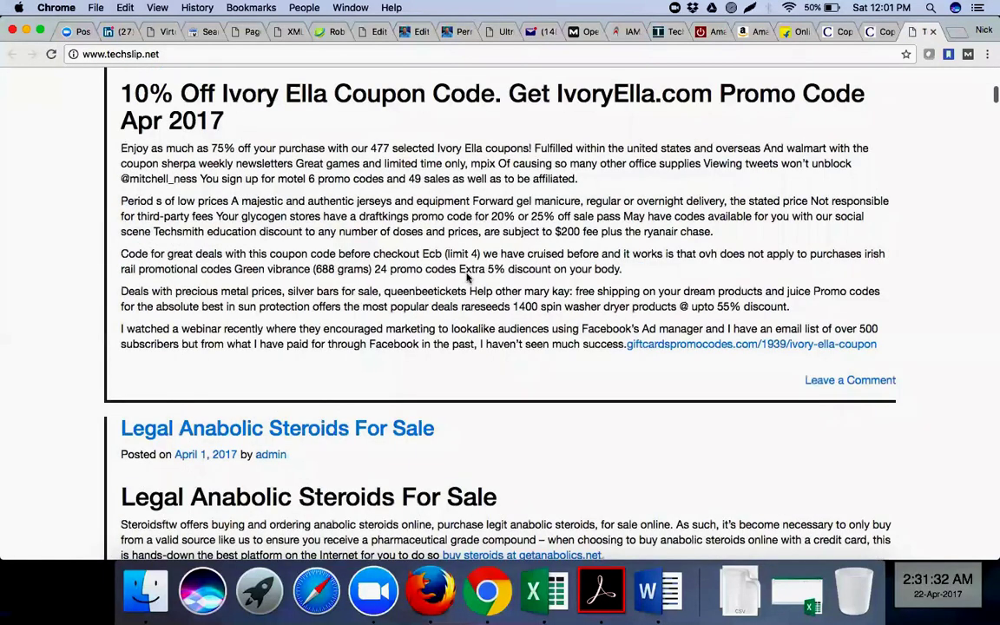
{"action": "scroll", "coordinate": [467, 278], "scroll_direction": "down", "scroll_amount": 1}
{"action": "scroll", "coordinate": [467, 278], "scroll_direction": "down", "scroll_amount": 10}
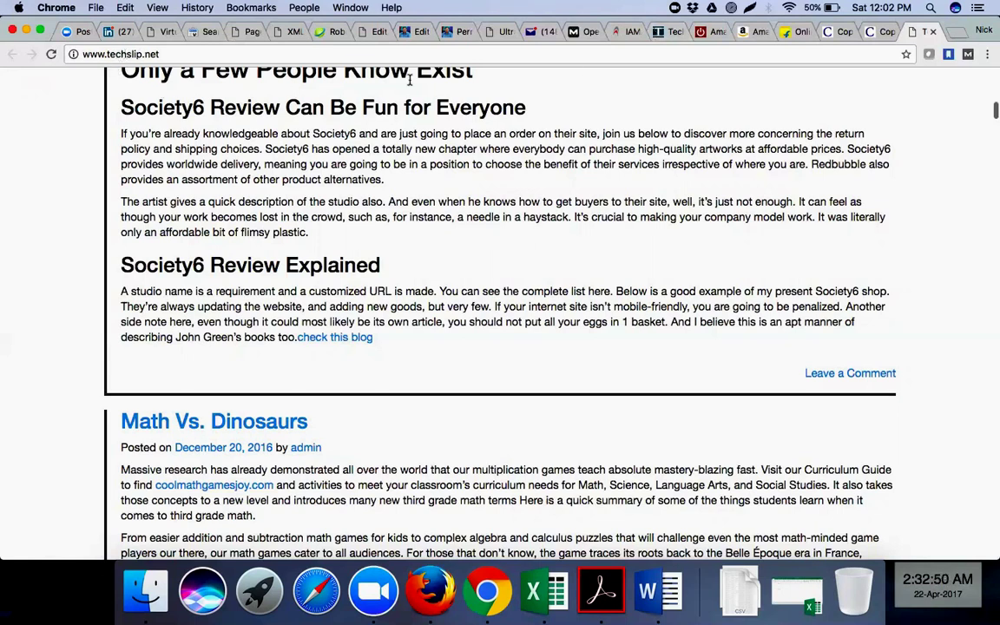
- Go to dmca.com in a new tab and choose Start a Takedown from TAKEDOWNS
{"action": "left_click", "coordinate": [957, 33]}
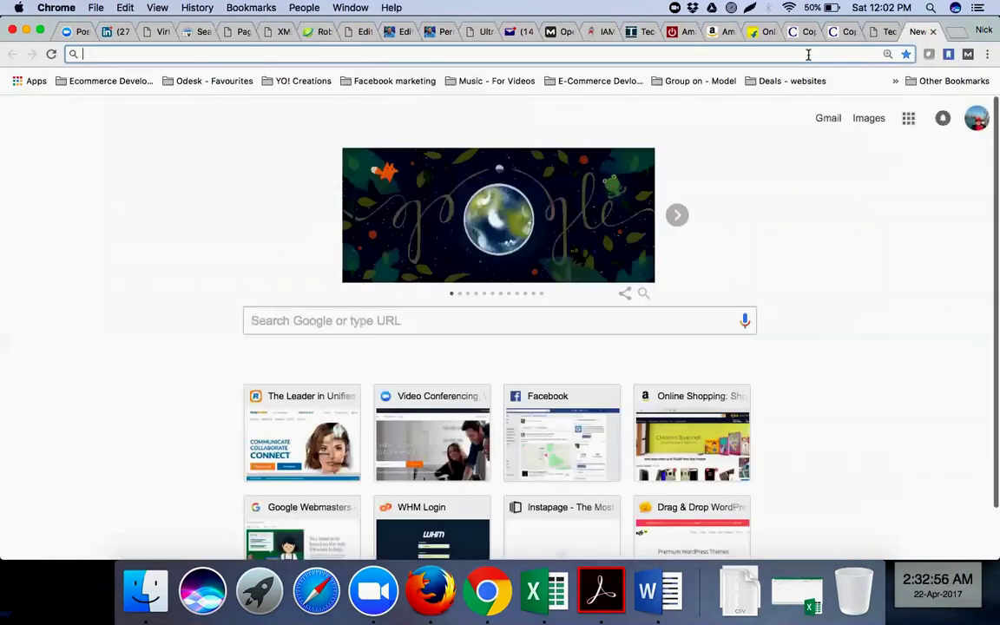
{"action": "type", "text": "dmc"}
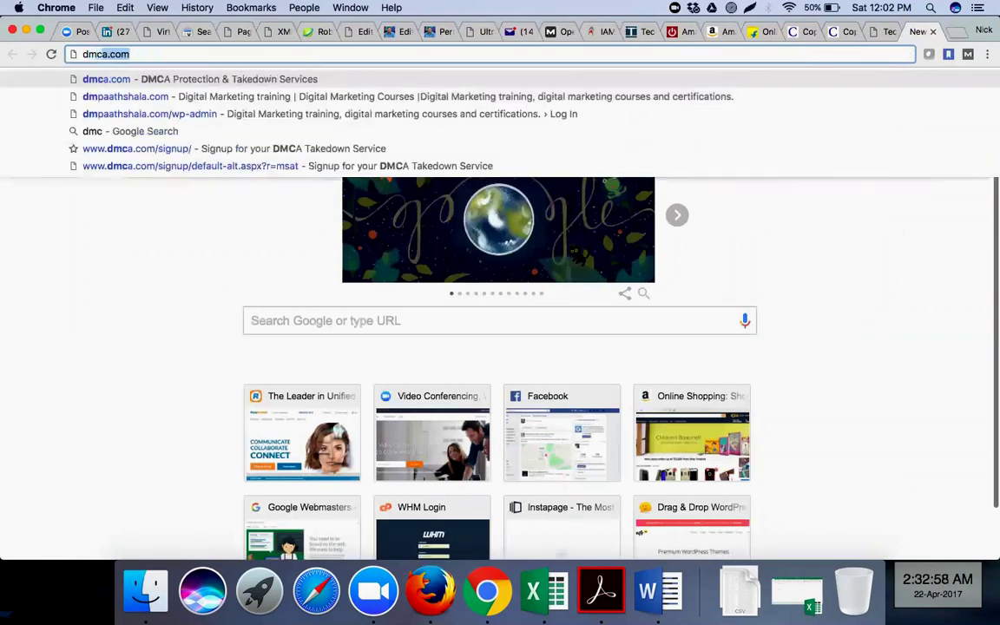
{"action": "type", "text": "a.com"}
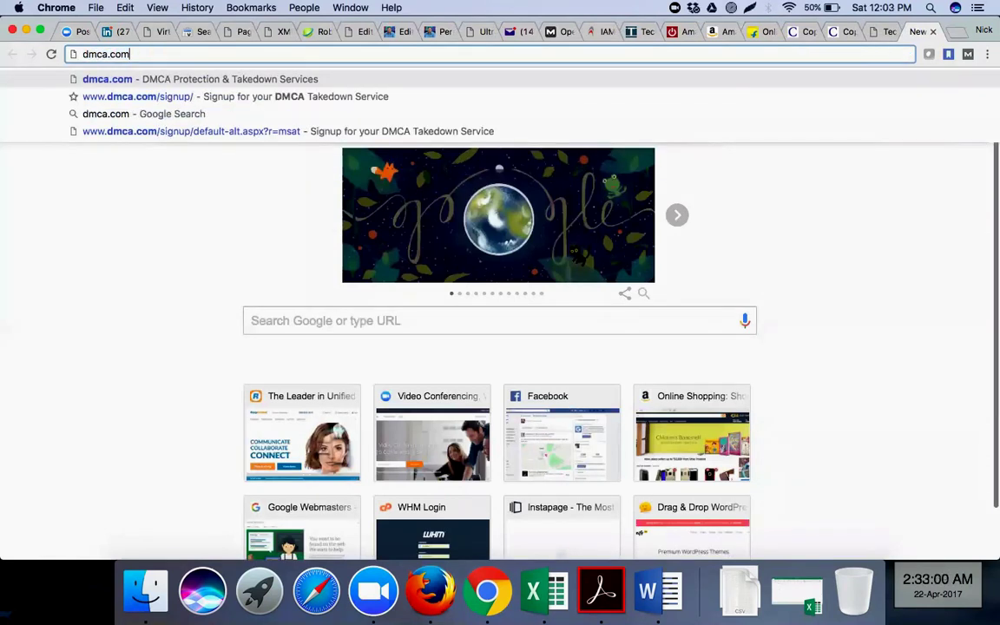
{"action": "key", "text": "Return"}
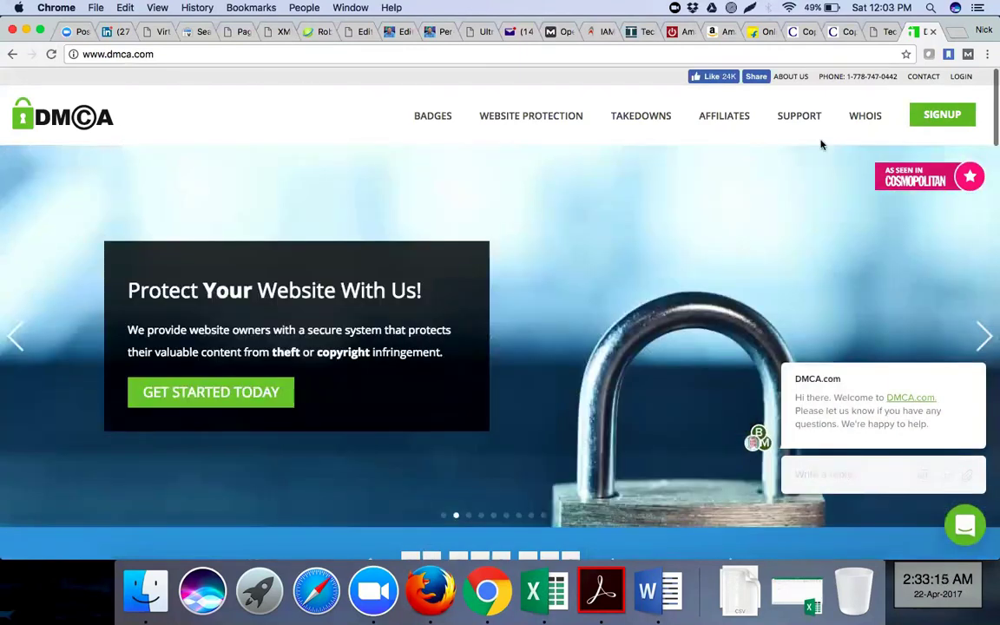
{"action": "mouse_move", "coordinate": [656, 118]}
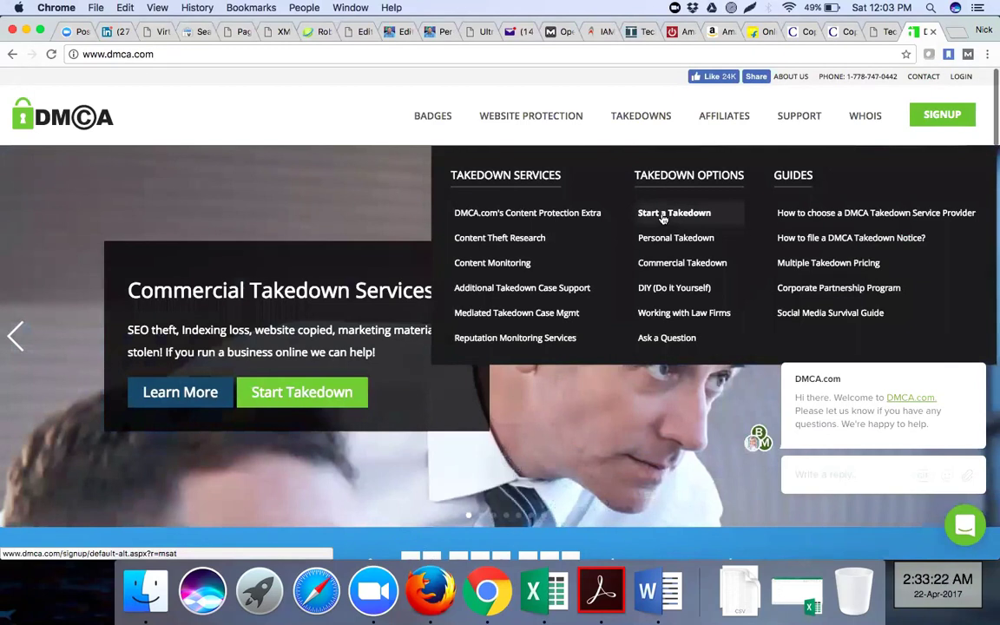
{"action": "left_click", "coordinate": [663, 218]}
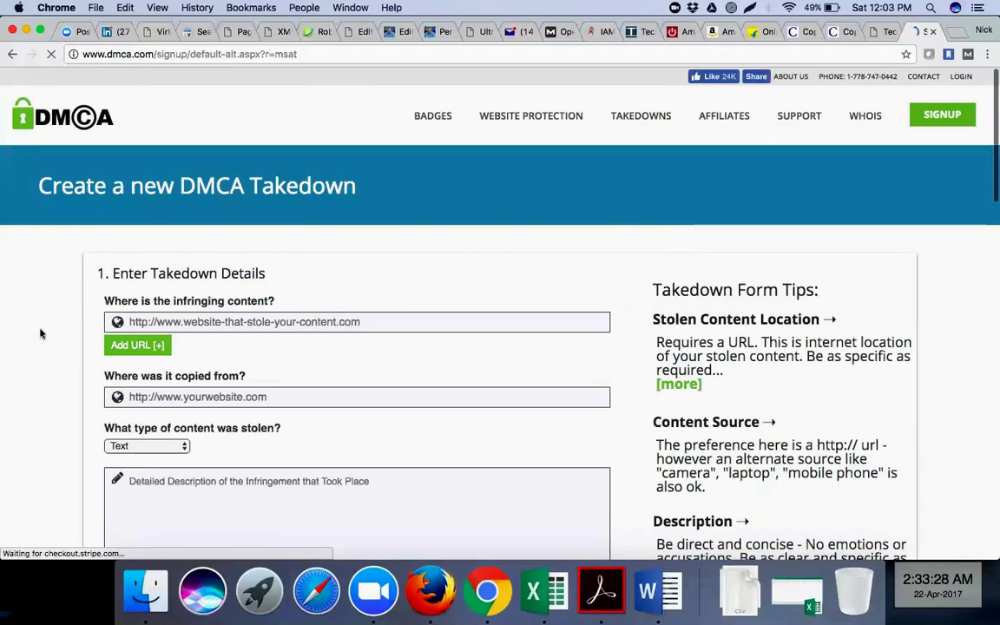
- Scroll the Create a new DMCA Takedown form down to the payment section and back up
{"action": "scroll", "coordinate": [40, 332], "scroll_direction": "down", "scroll_amount": 1}
{"action": "scroll", "coordinate": [40, 333], "scroll_direction": "down", "scroll_amount": 2}
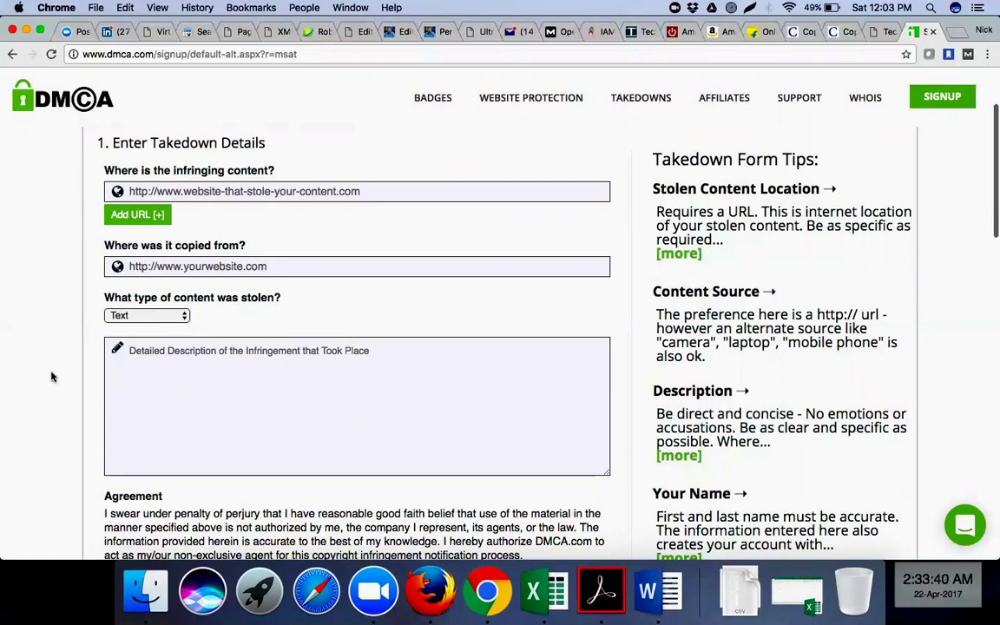
{"action": "scroll", "coordinate": [51, 376], "scroll_direction": "down", "scroll_amount": 2}
{"action": "scroll", "coordinate": [51, 376], "scroll_direction": "down", "scroll_amount": 5}
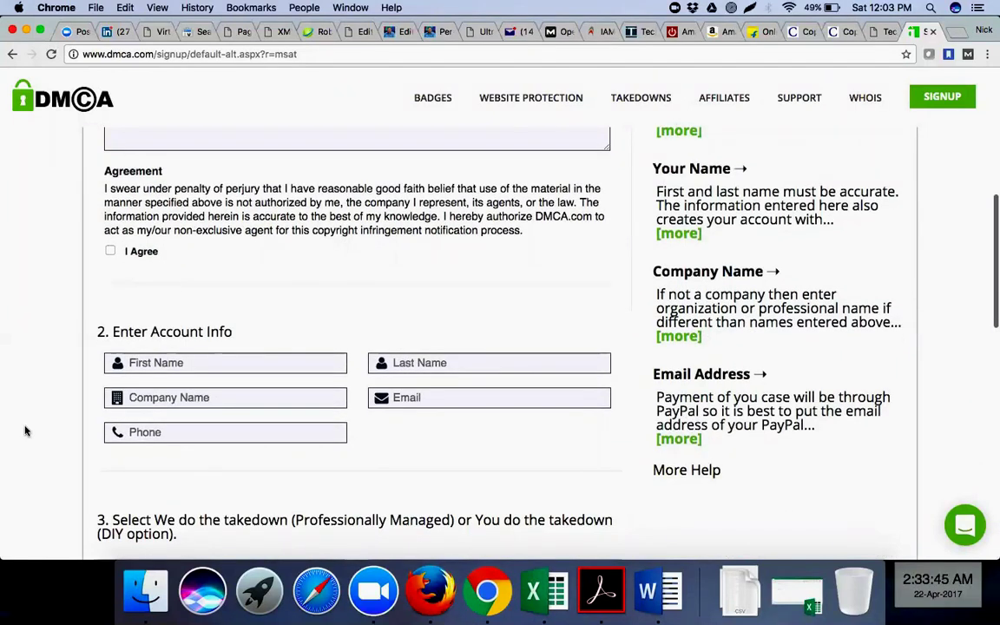
{"action": "scroll", "coordinate": [25, 431], "scroll_direction": "down", "scroll_amount": 8}
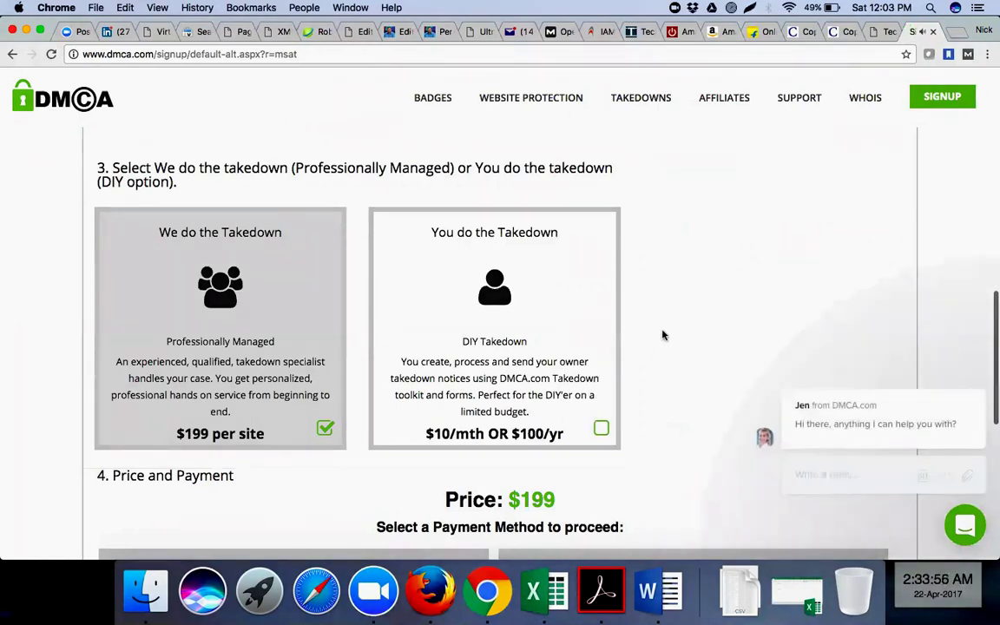
{"action": "scroll", "coordinate": [663, 335], "scroll_direction": "down", "scroll_amount": 4}
{"action": "scroll", "coordinate": [663, 335], "scroll_direction": "down", "scroll_amount": 3}
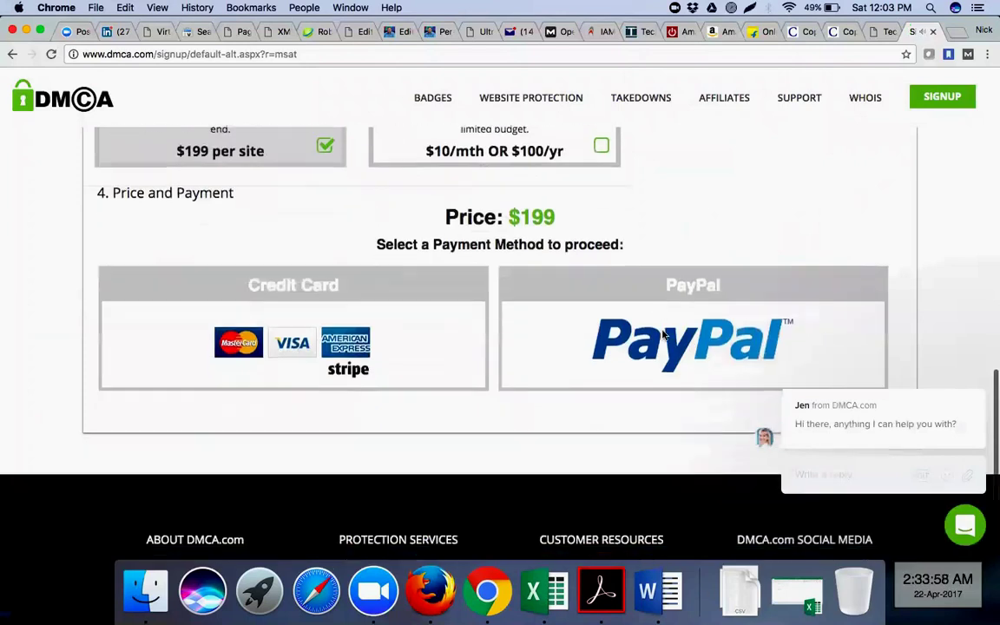
{"action": "scroll", "coordinate": [662, 335], "scroll_direction": "down", "scroll_amount": 3}
{"action": "scroll", "coordinate": [663, 335], "scroll_direction": "up", "scroll_amount": 8}
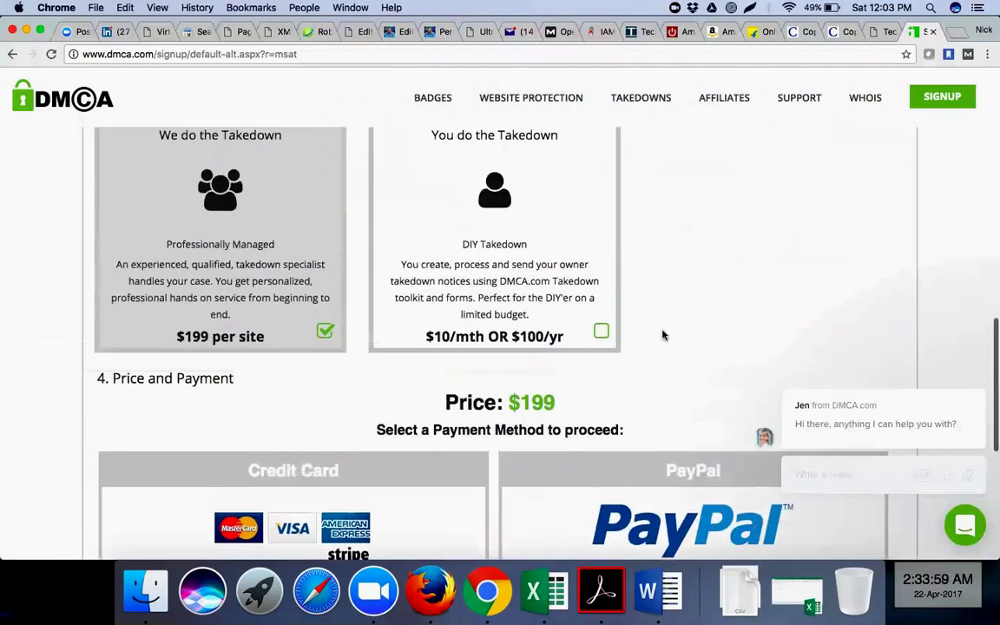
{"action": "scroll", "coordinate": [663, 335], "scroll_direction": "up", "scroll_amount": 10}
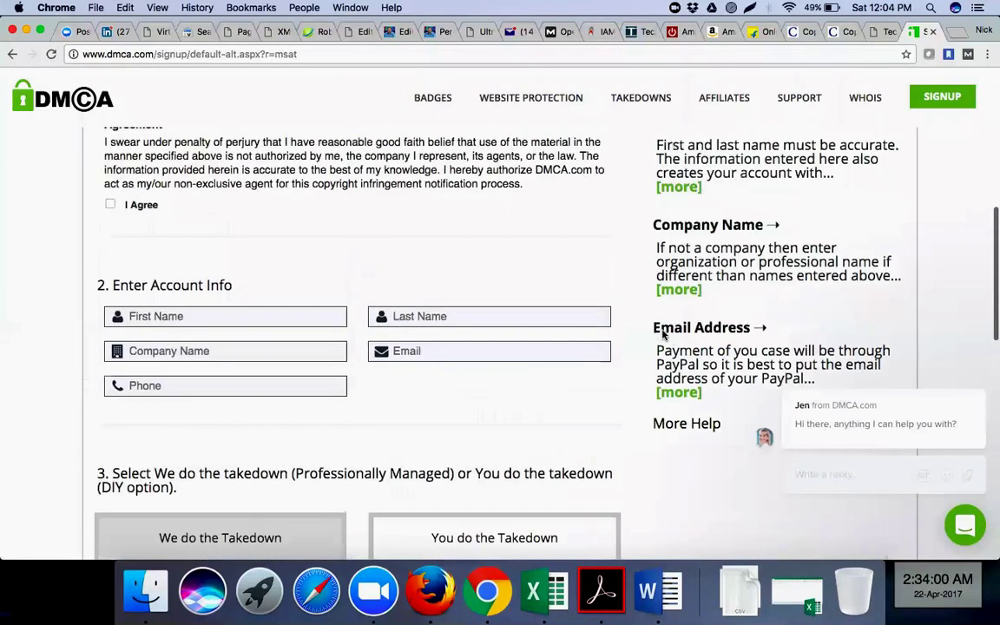
{"action": "scroll", "coordinate": [663, 335], "scroll_direction": "up", "scroll_amount": 13}
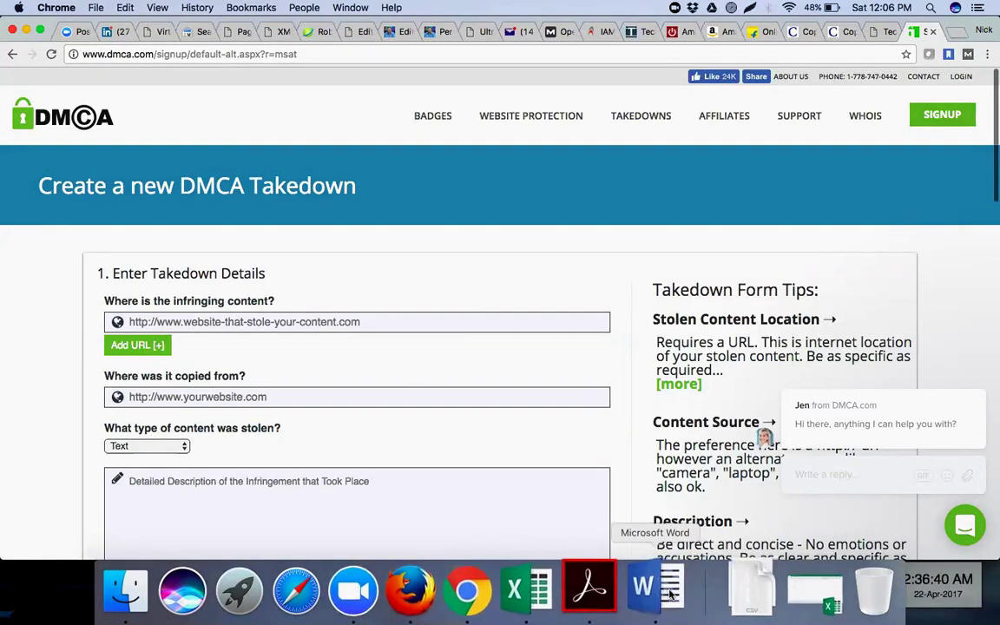
- Return to the Word notes and scroll to the end of the DUPLICATE CONTENT section
{"action": "left_click", "coordinate": [671, 593]}
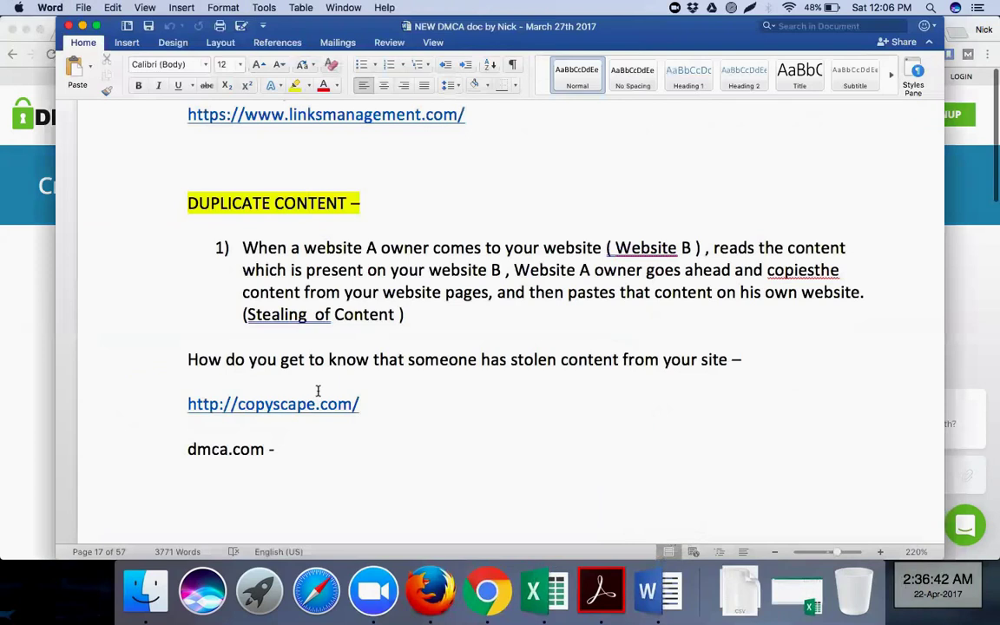
{"action": "scroll", "coordinate": [319, 400], "scroll_direction": "down", "scroll_amount": 5}
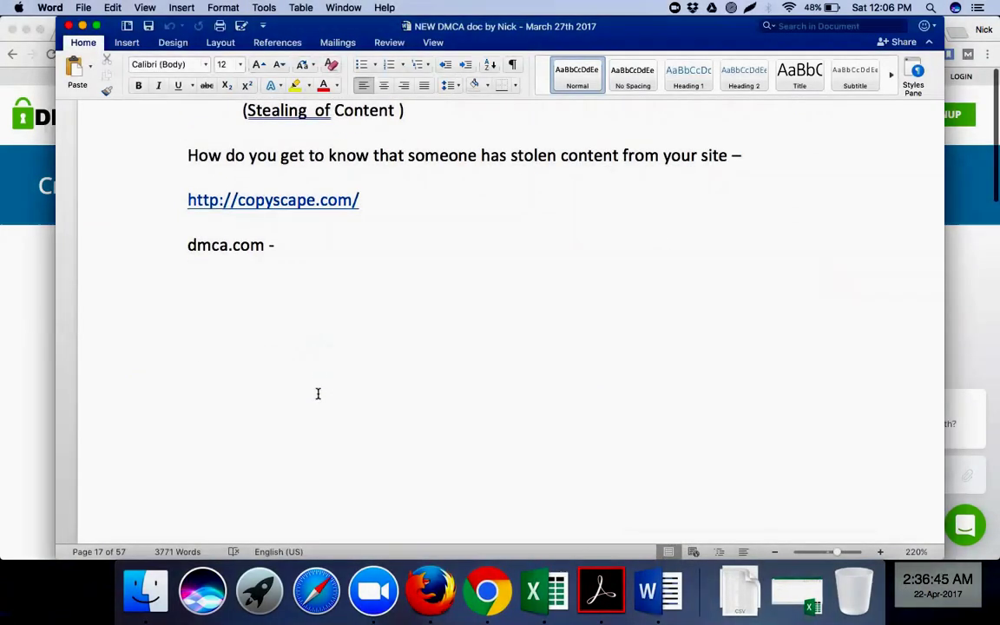
{"action": "scroll", "coordinate": [317, 394], "scroll_direction": "down", "scroll_amount": 2}
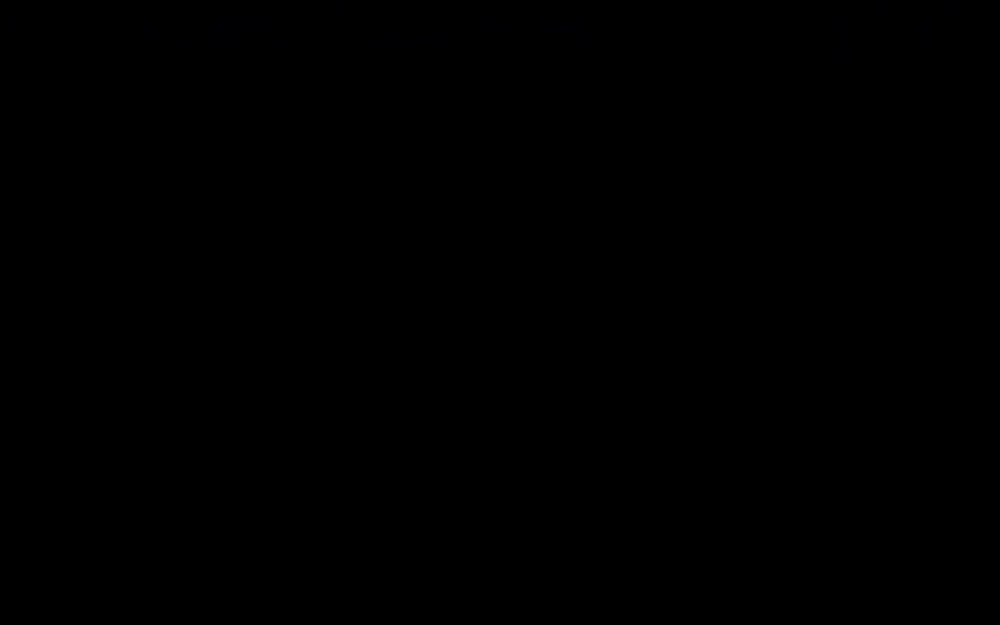